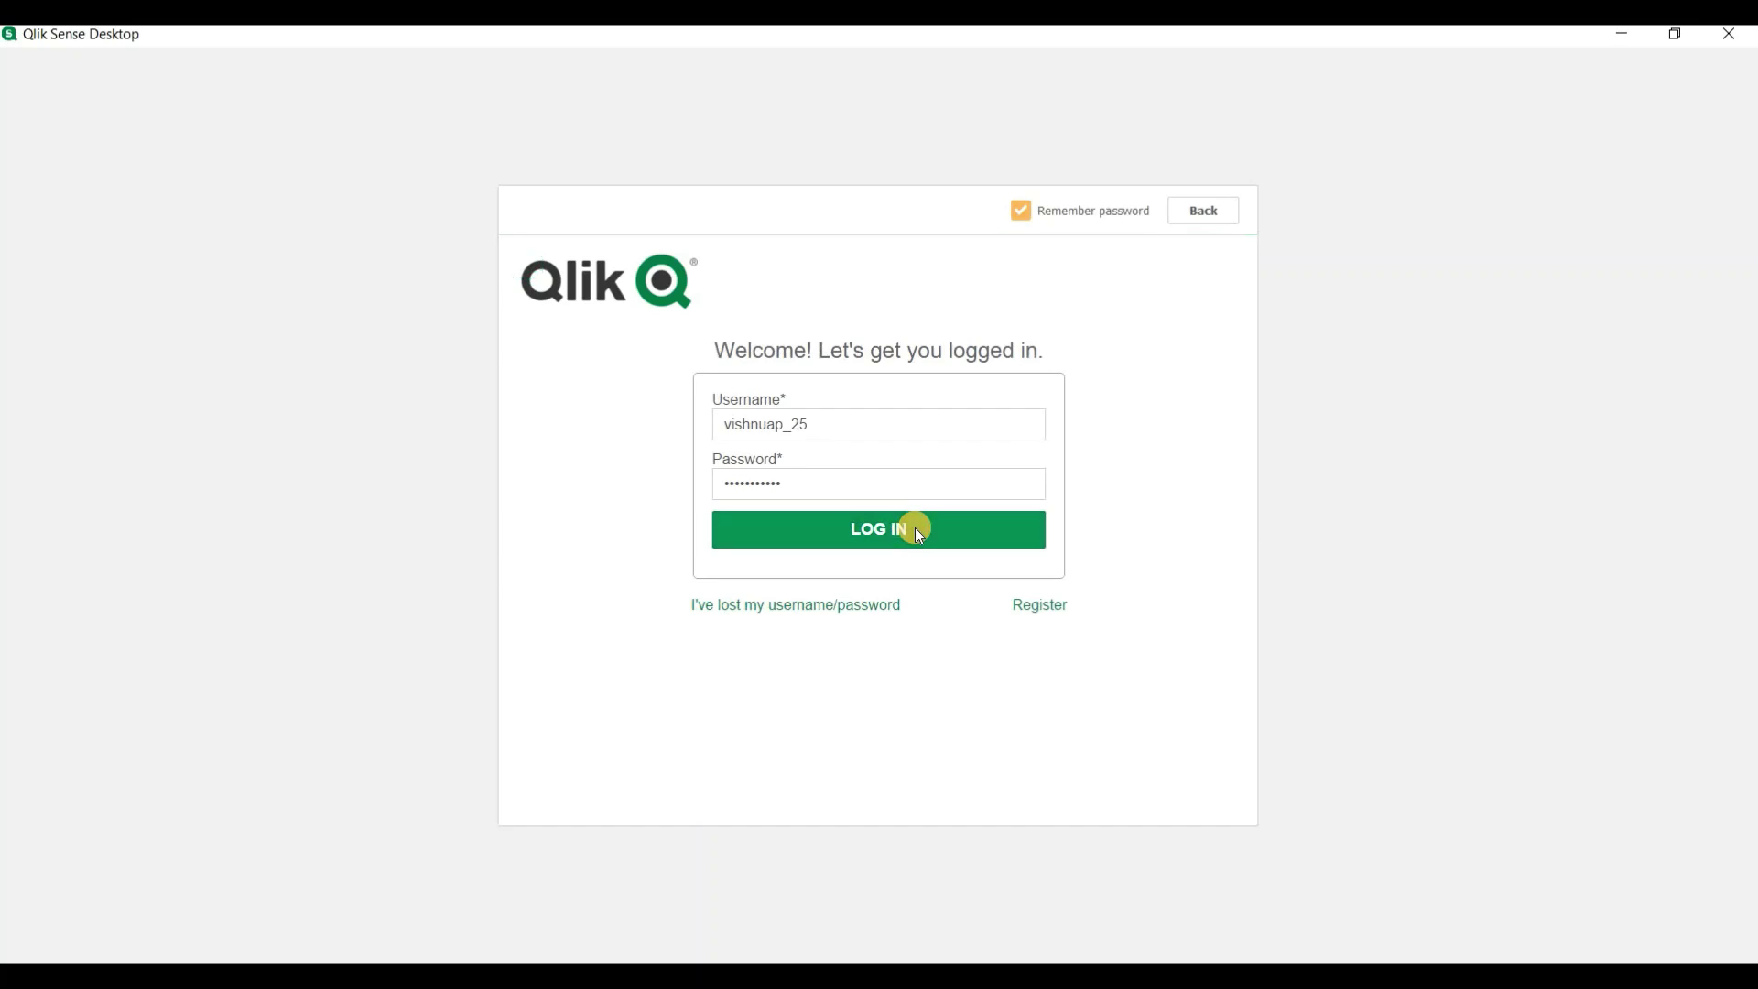
Step: Log in to Qlik Sense Desktop, dismiss the welcome dialog and open the Qliksense Tutorial app
click(916, 531)
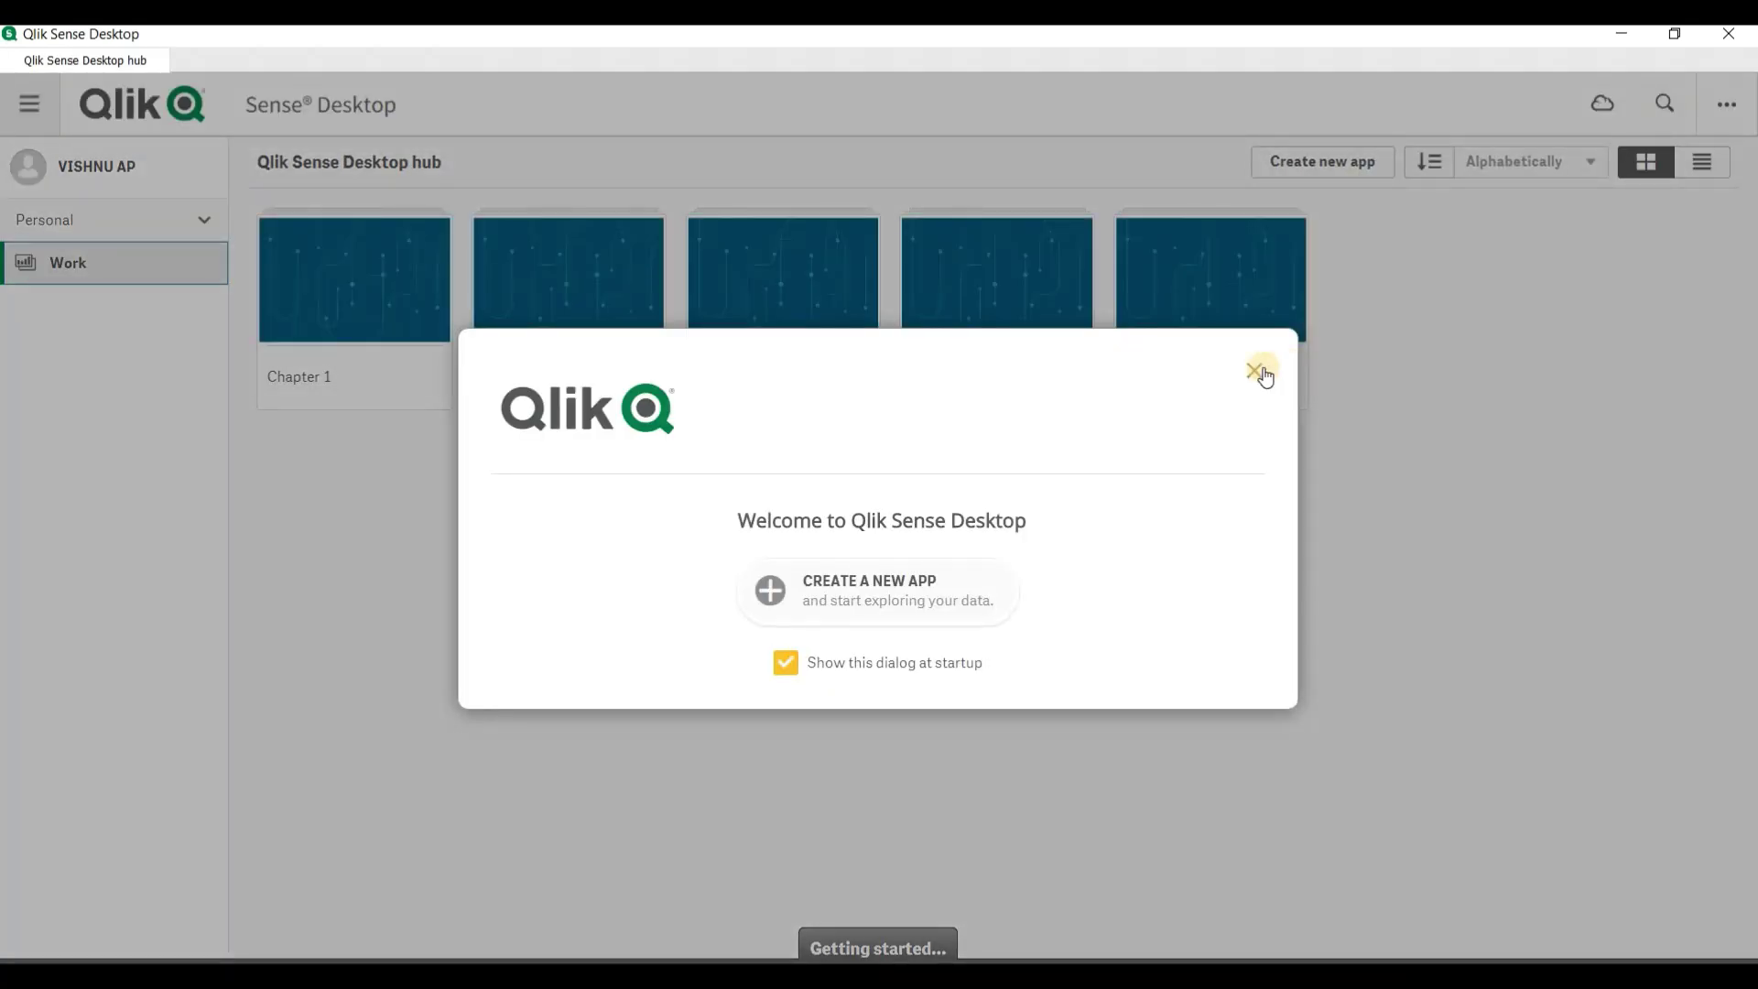
key(Escape)
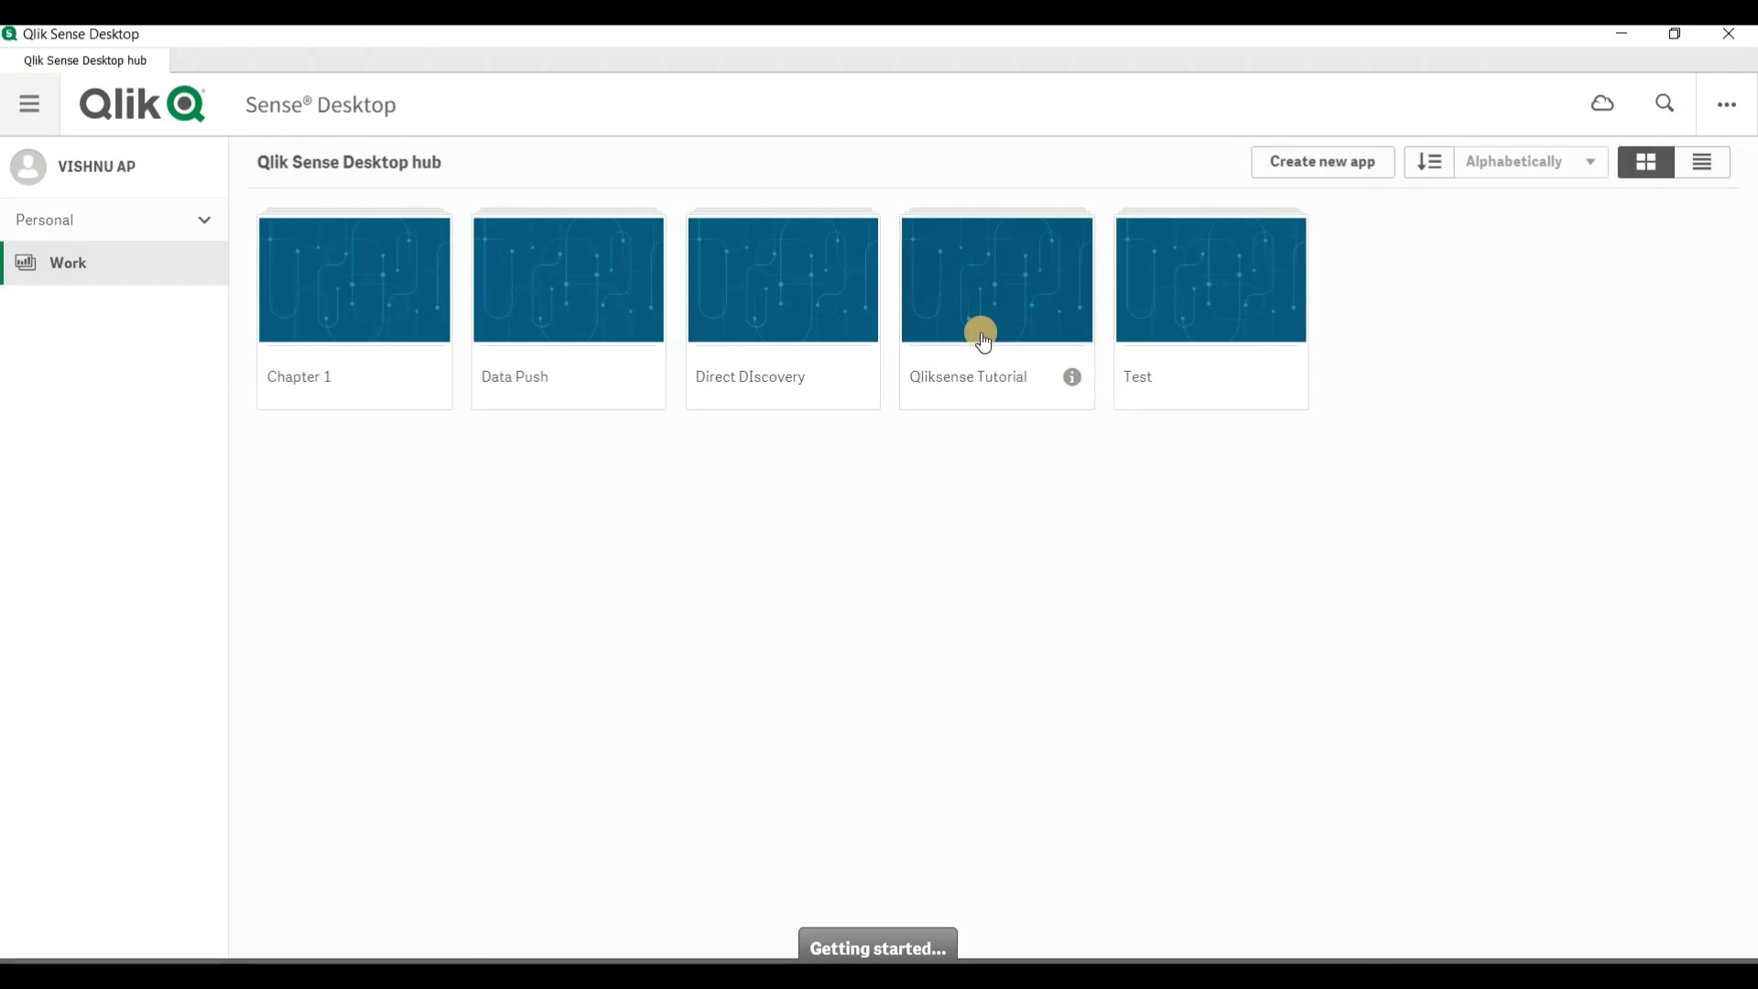
click(981, 332)
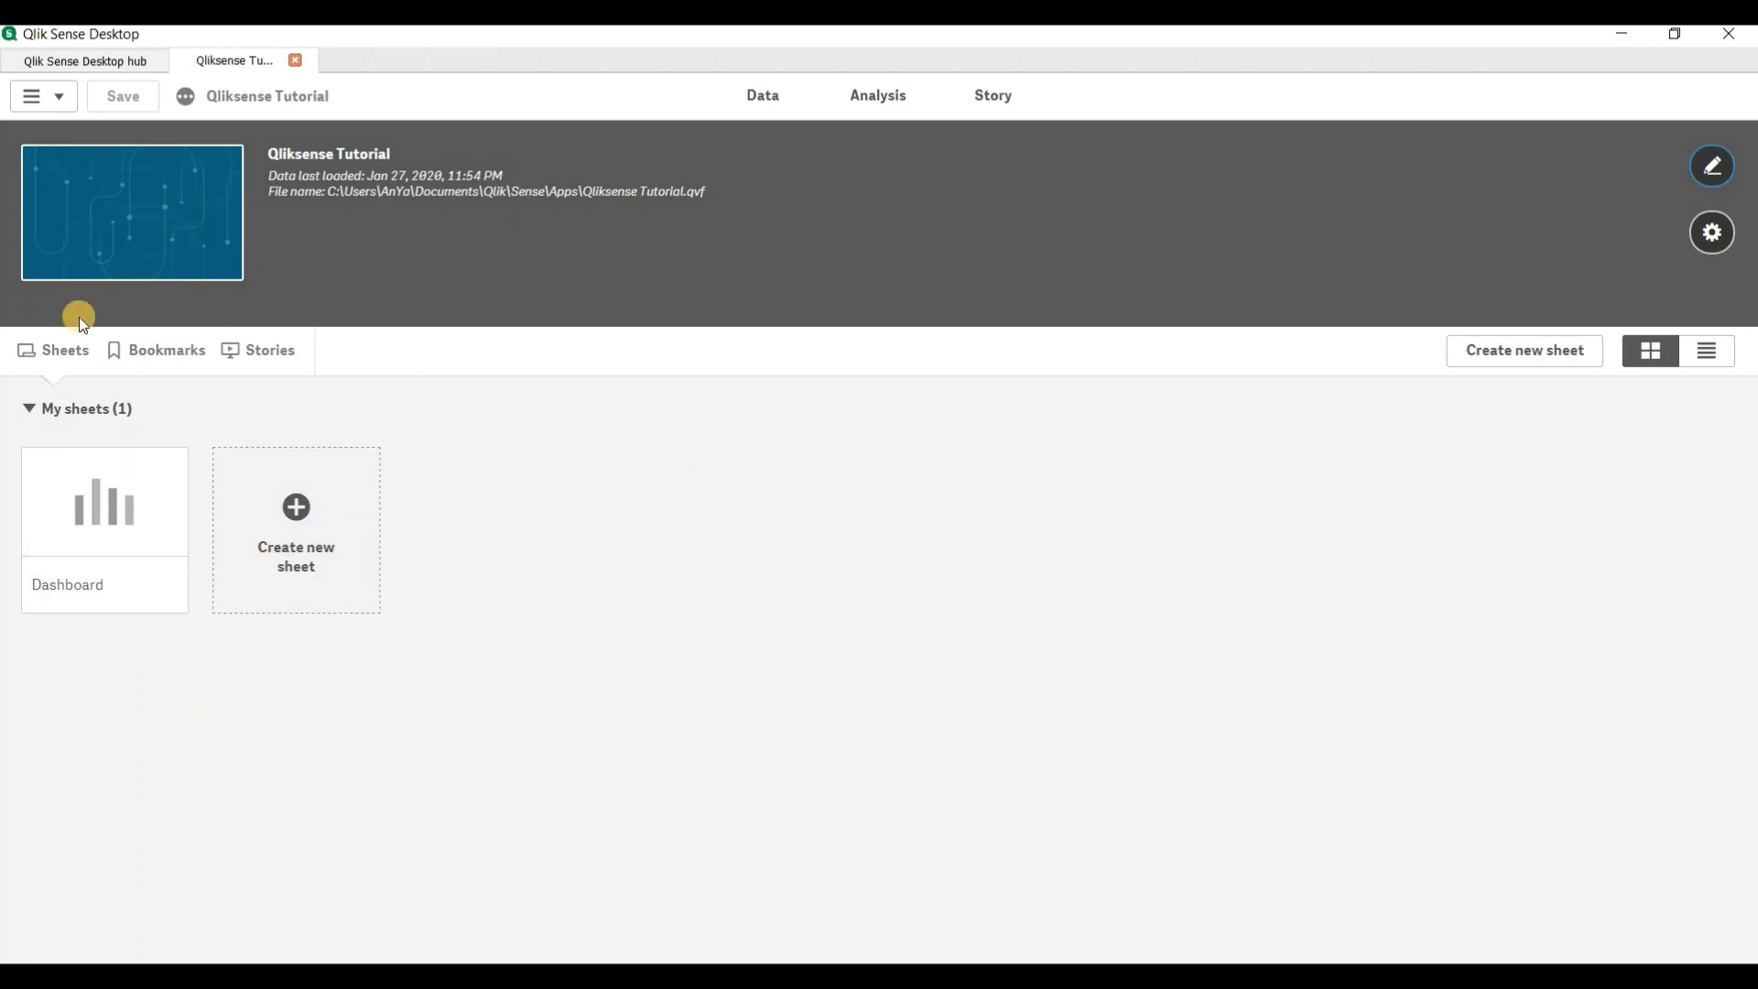
Step: Open the app's data load editor and review the load script in the Sales Train Load section
click(60, 97)
click(128, 234)
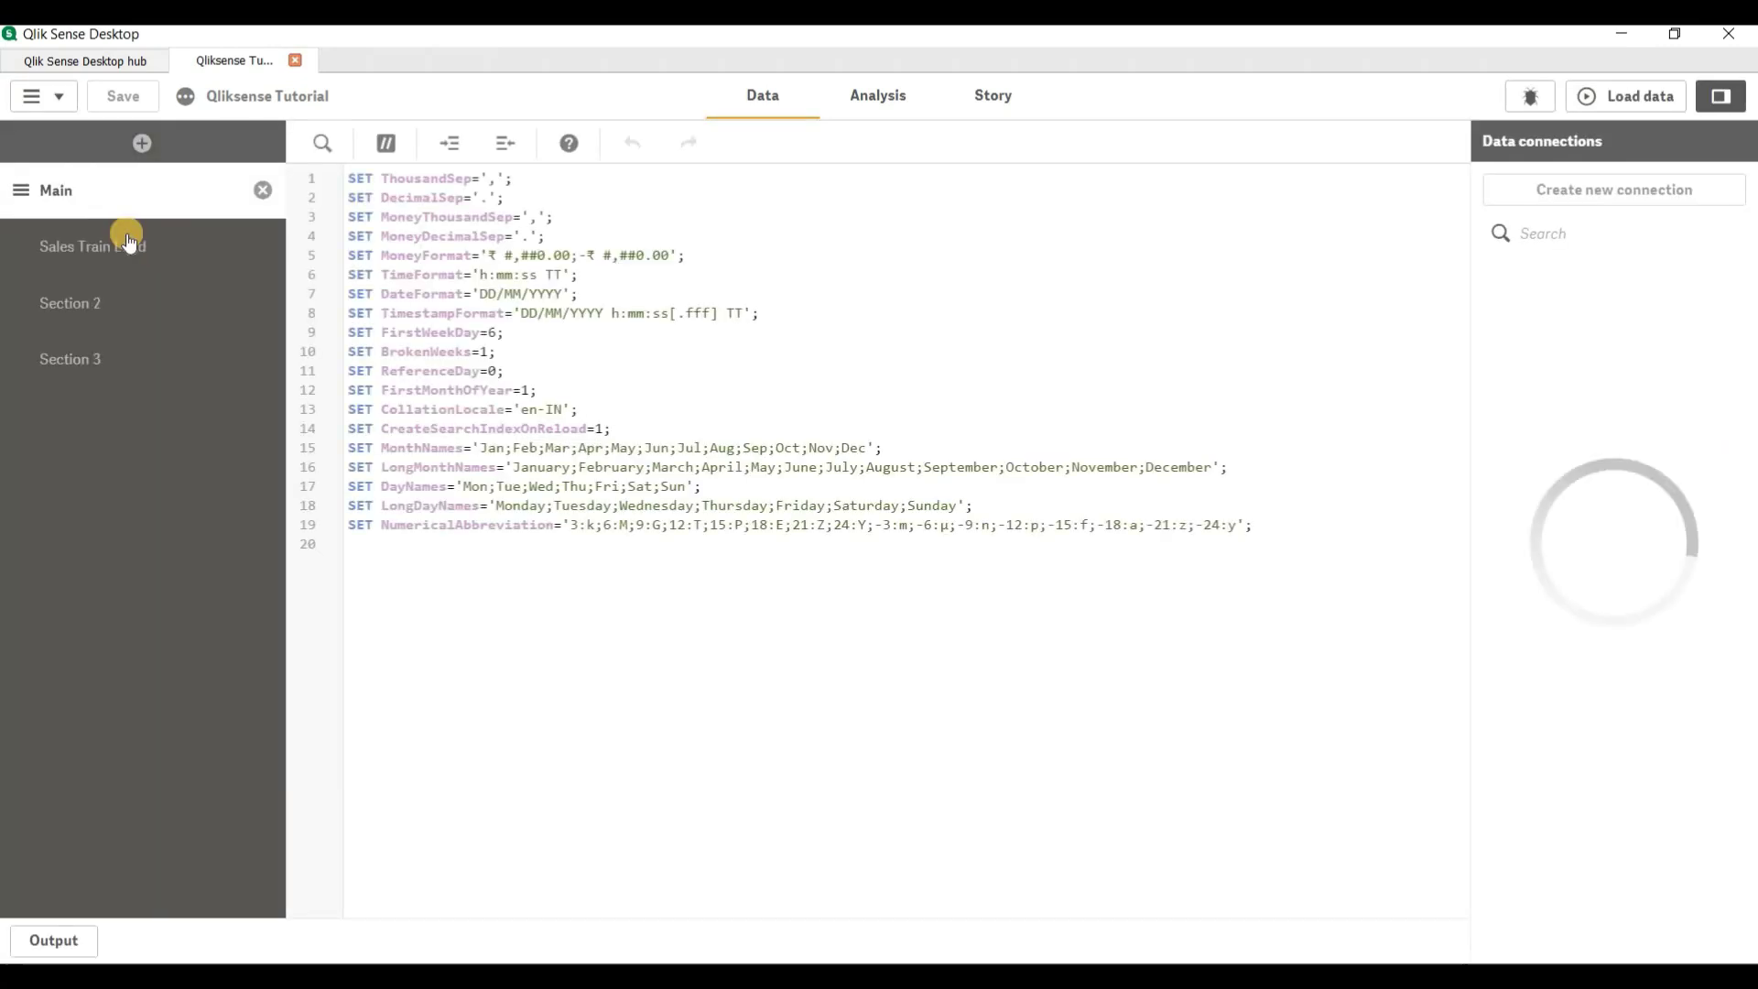
click(131, 259)
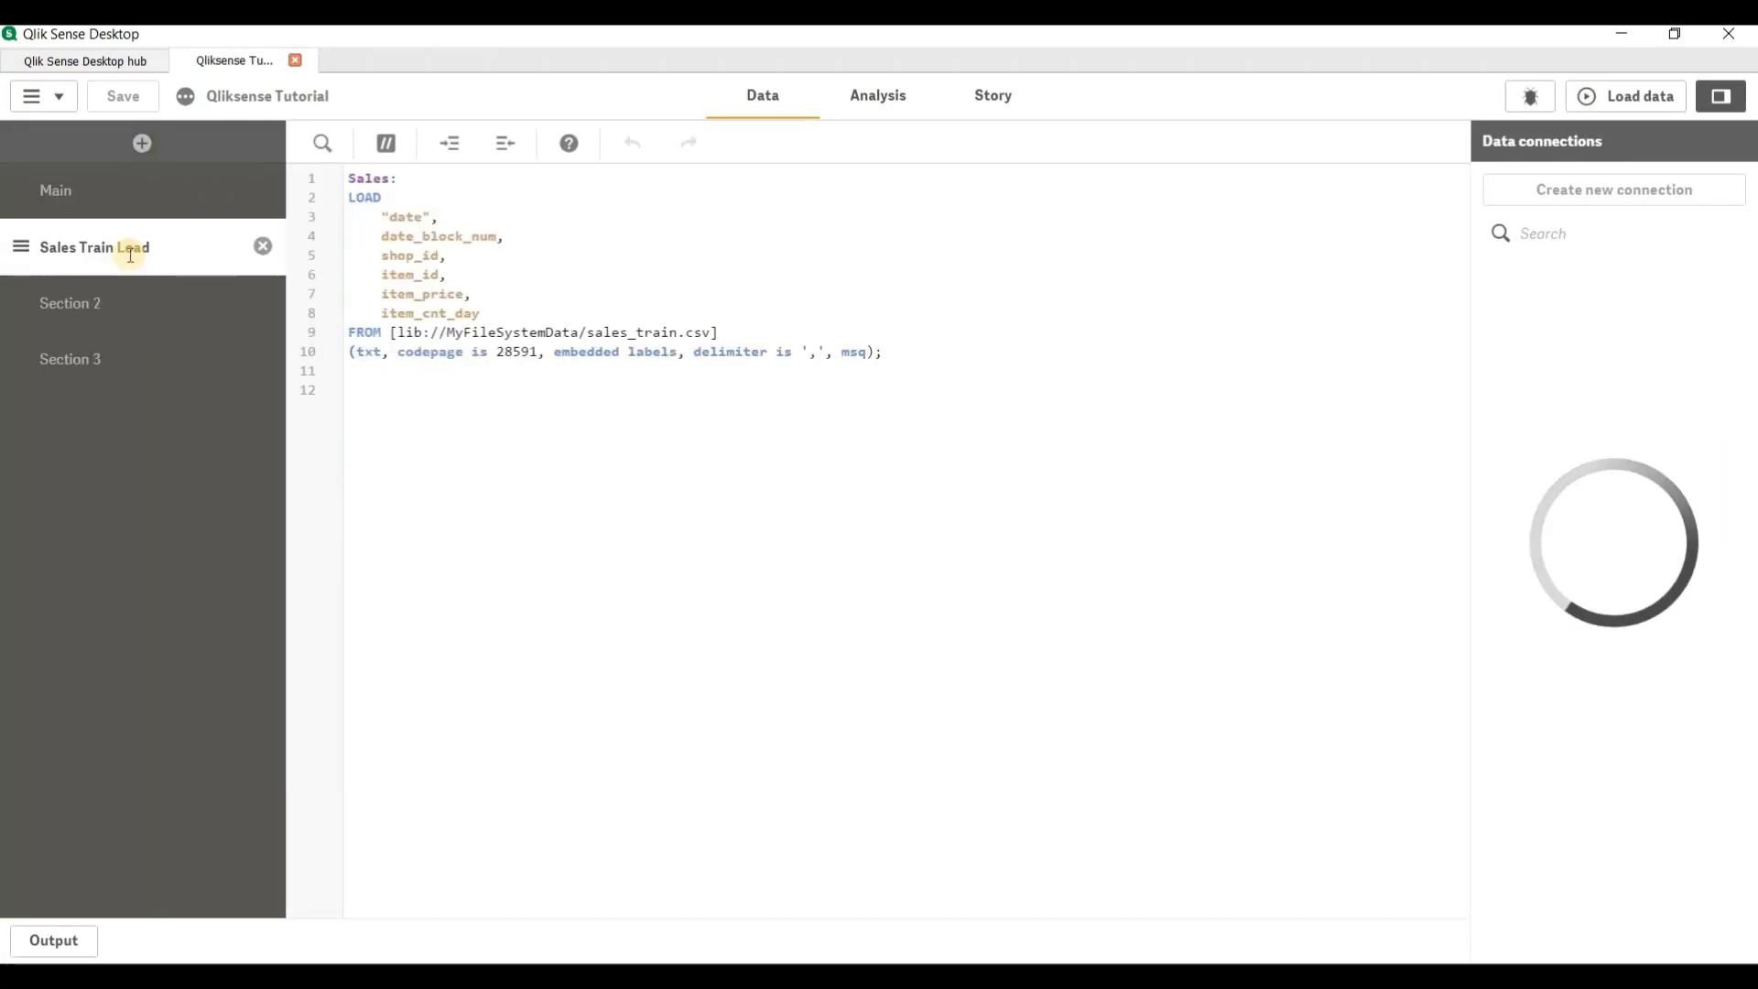
drag(881, 351, 341, 176)
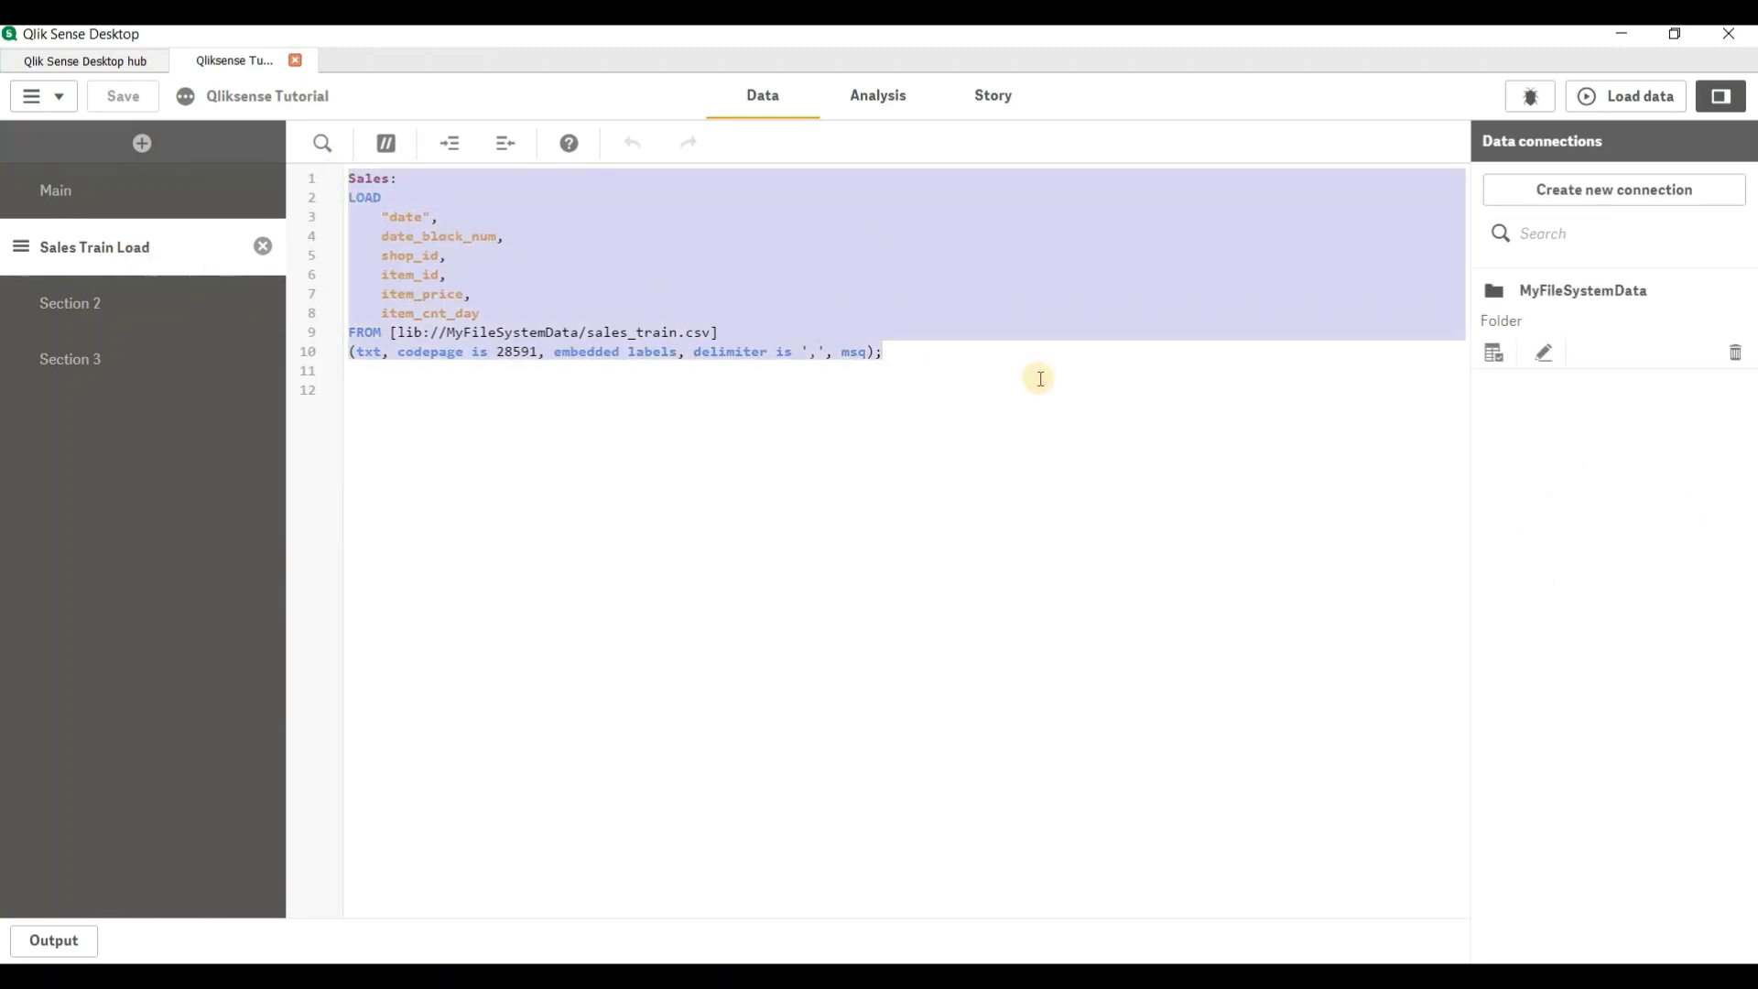
click(1091, 312)
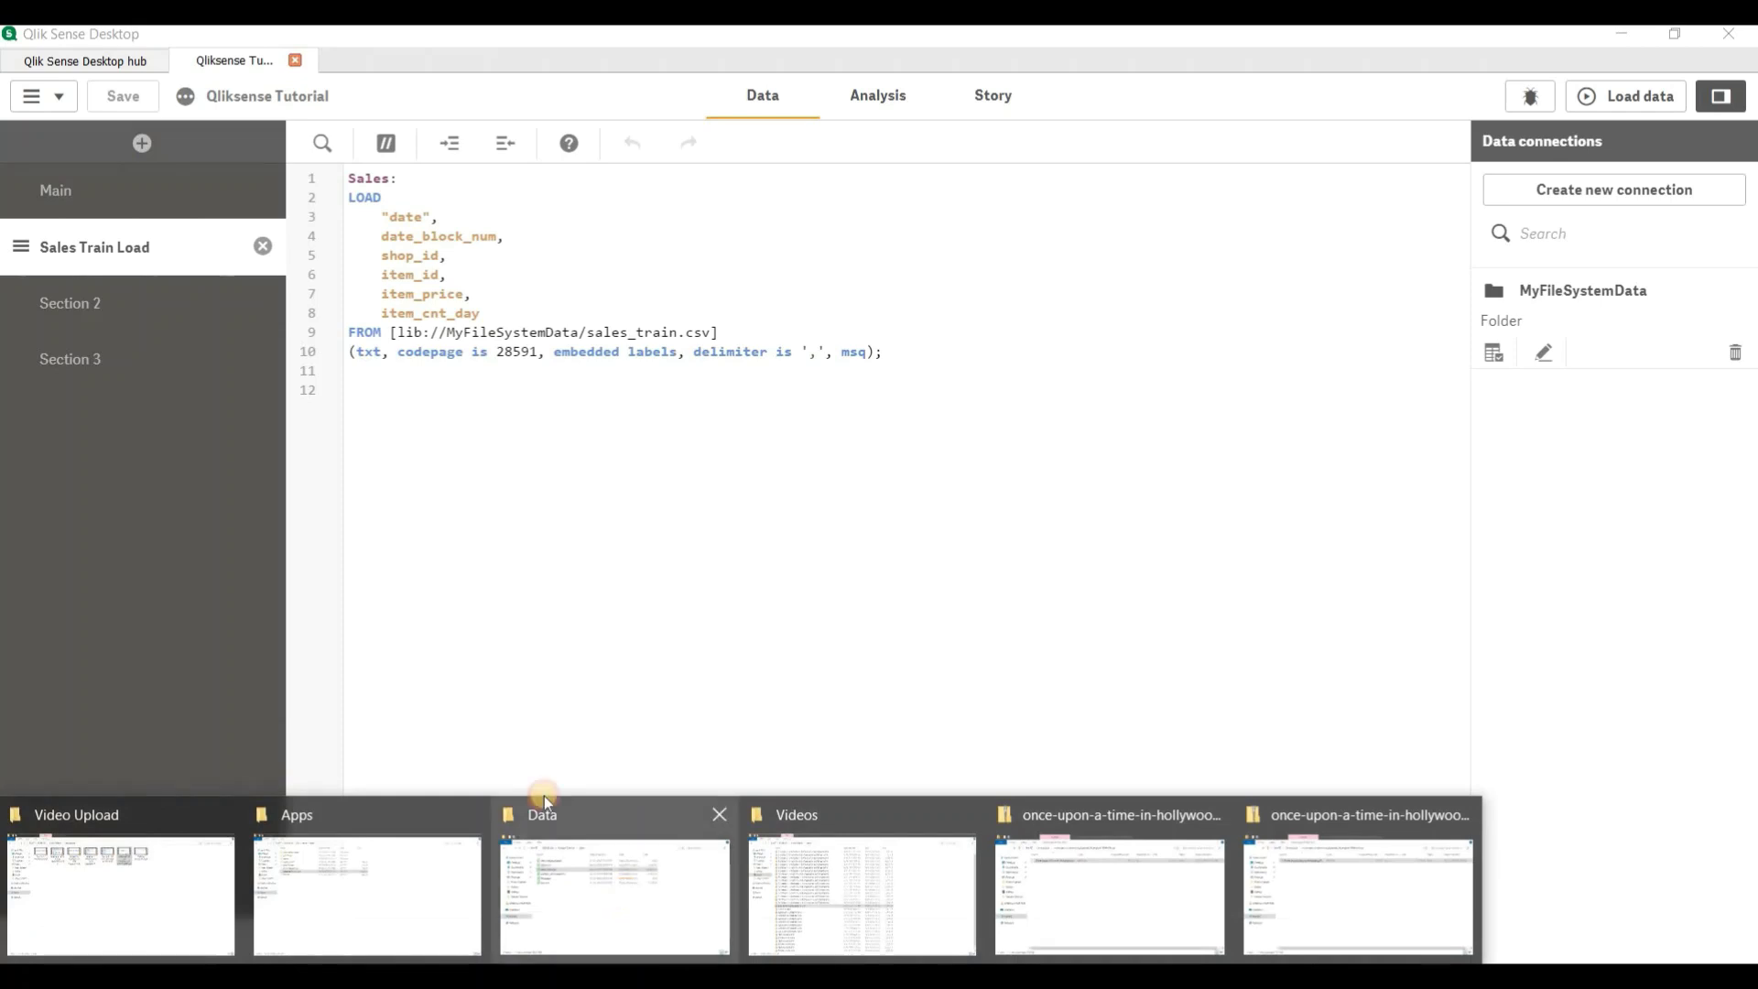
Step: Open sales_train.csv from the Data folder in LibreOffice Calc, importing it as comma-separated text
click(544, 794)
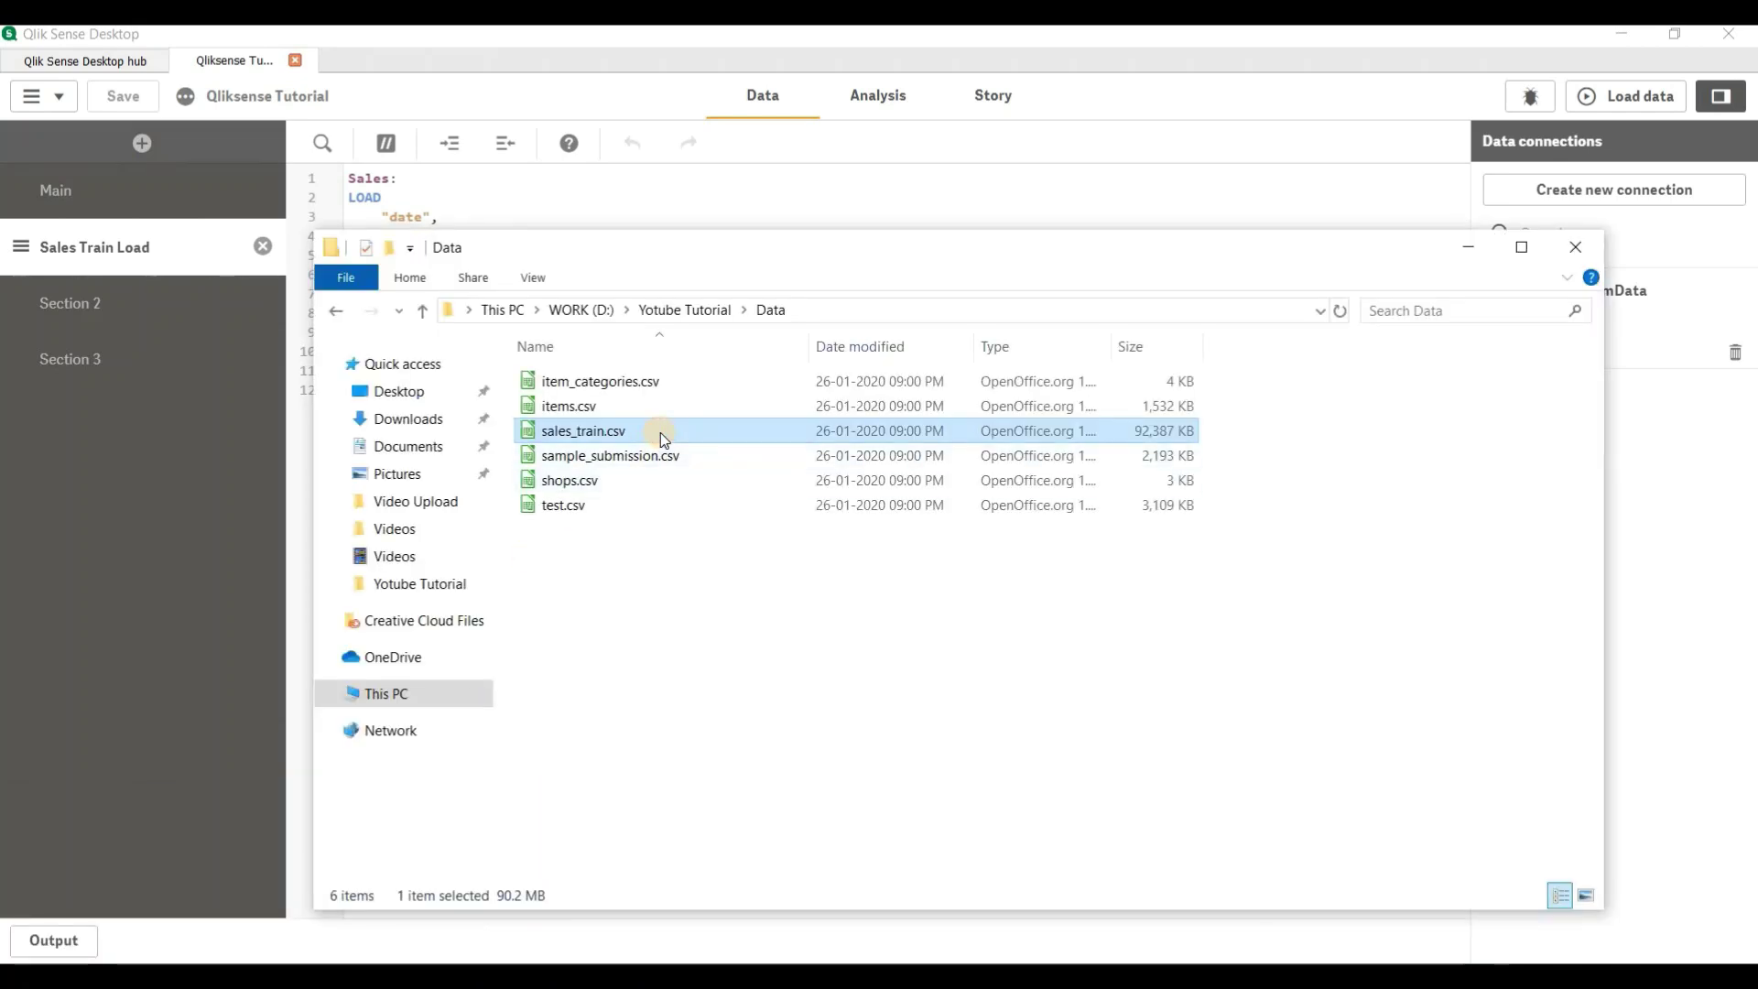
double_click(661, 432)
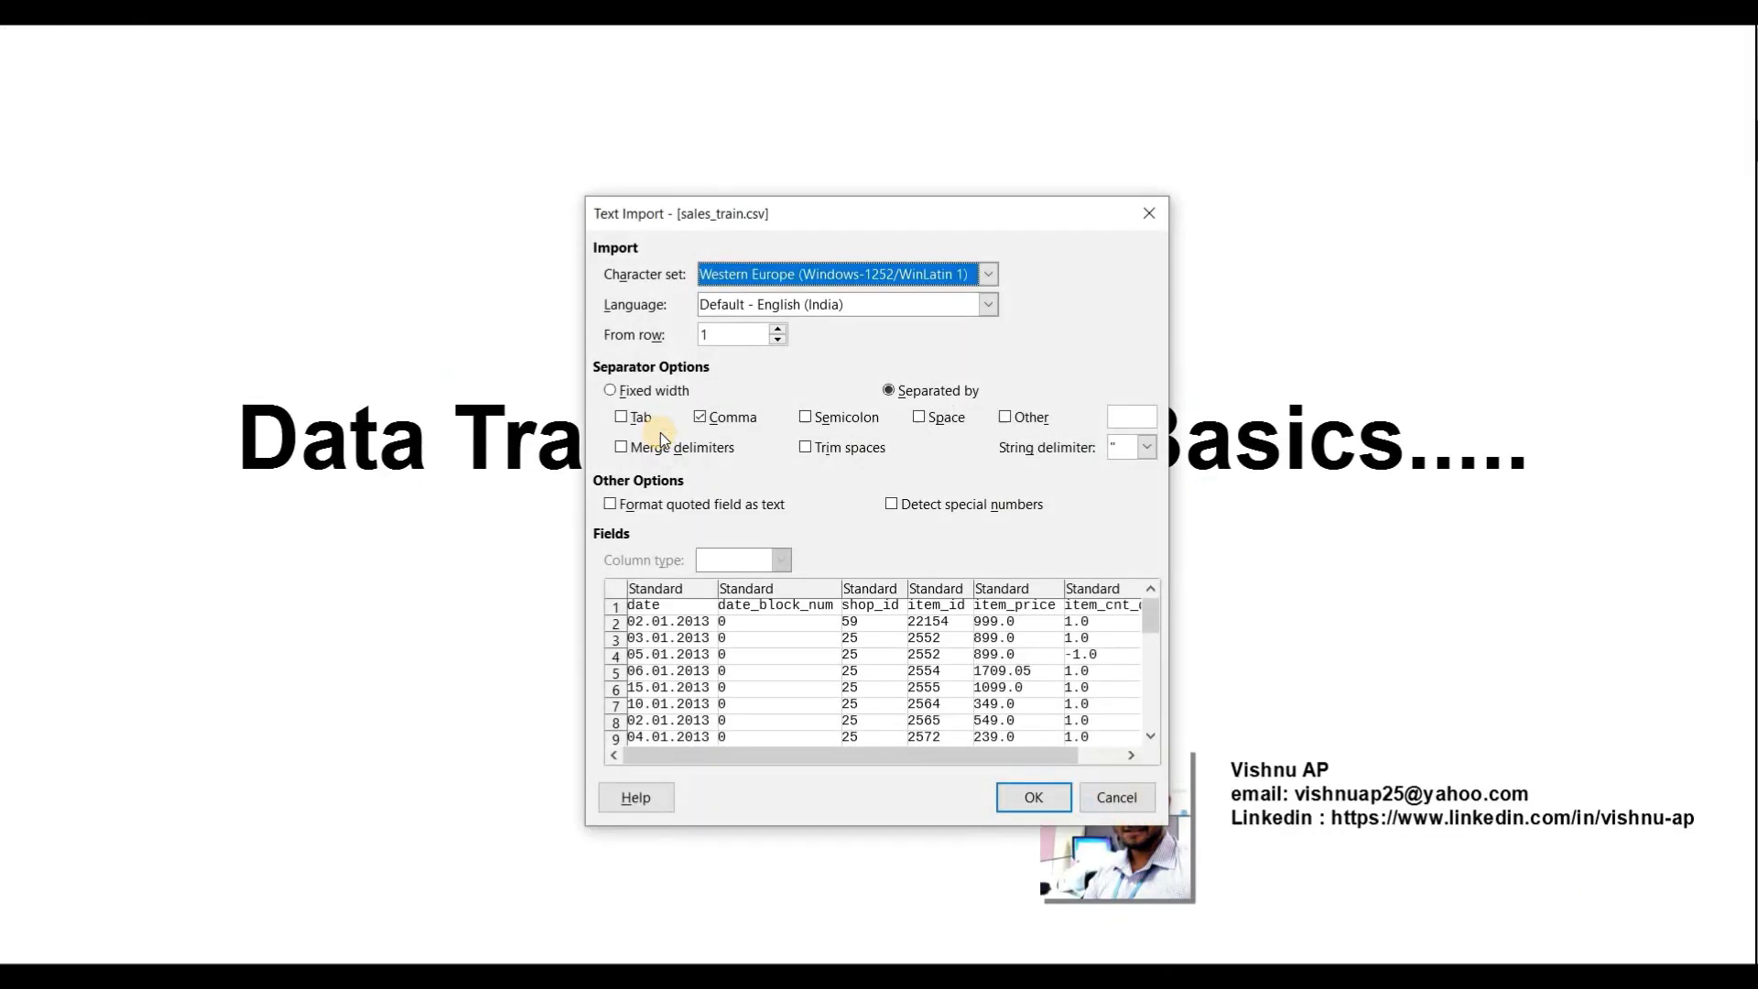
click(1050, 796)
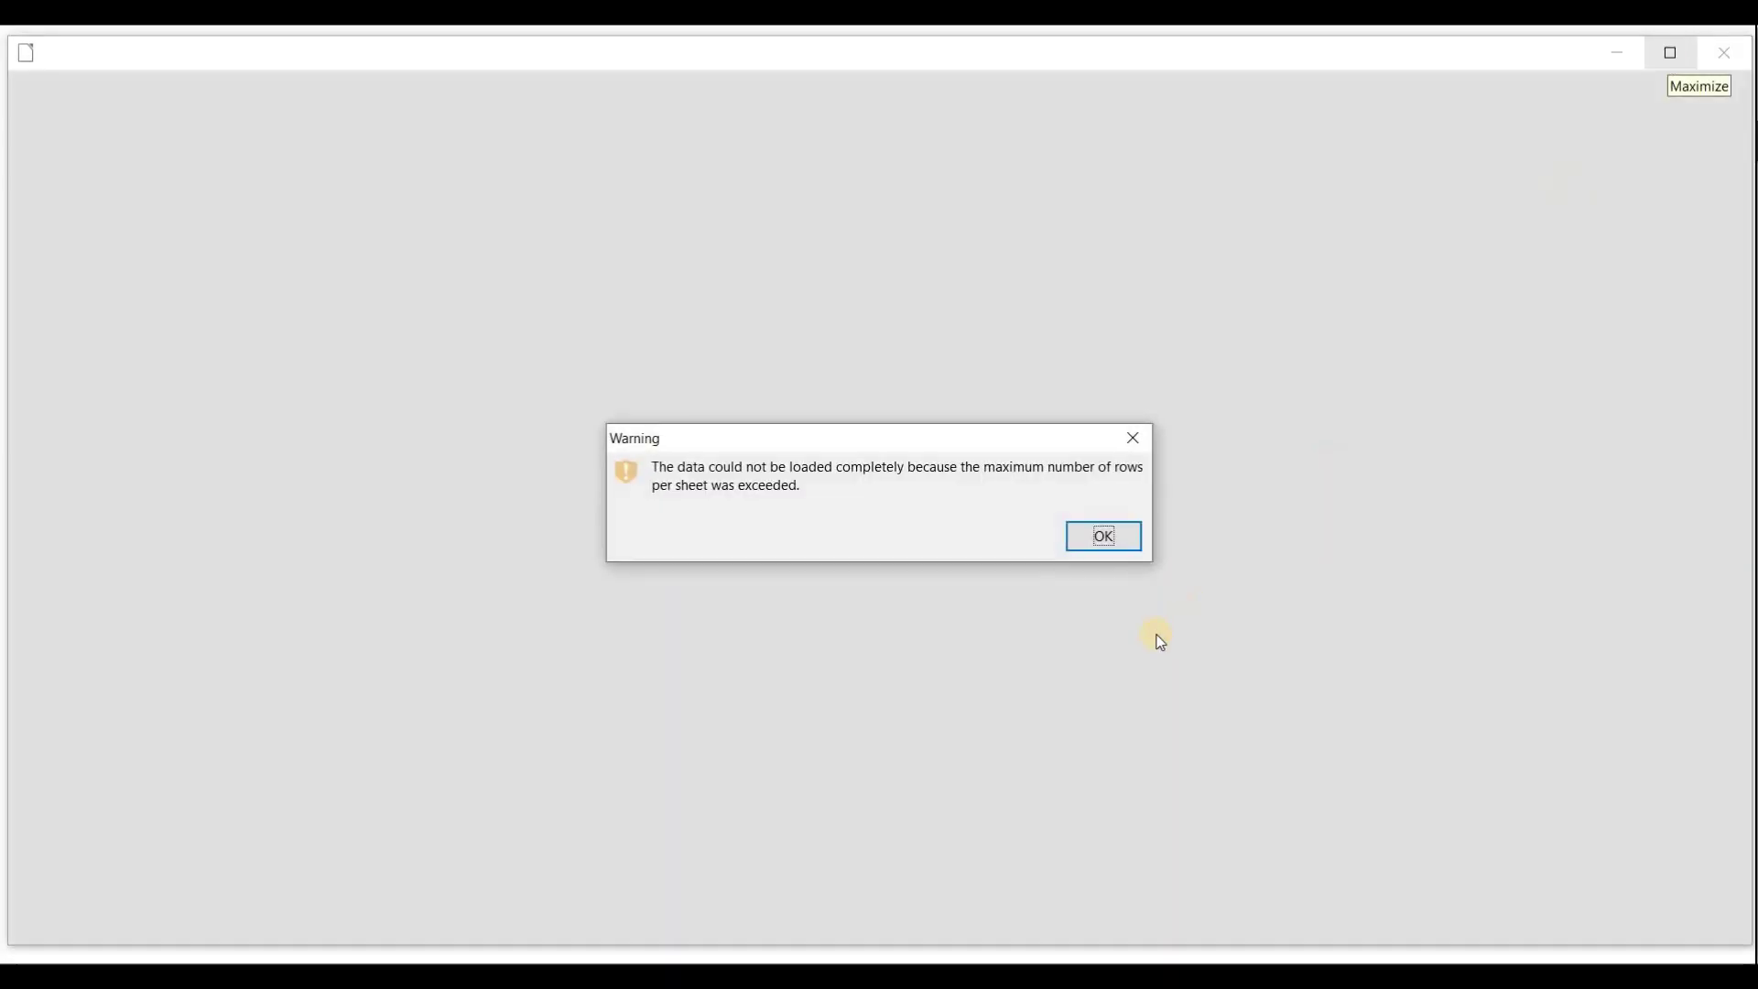
key(Return)
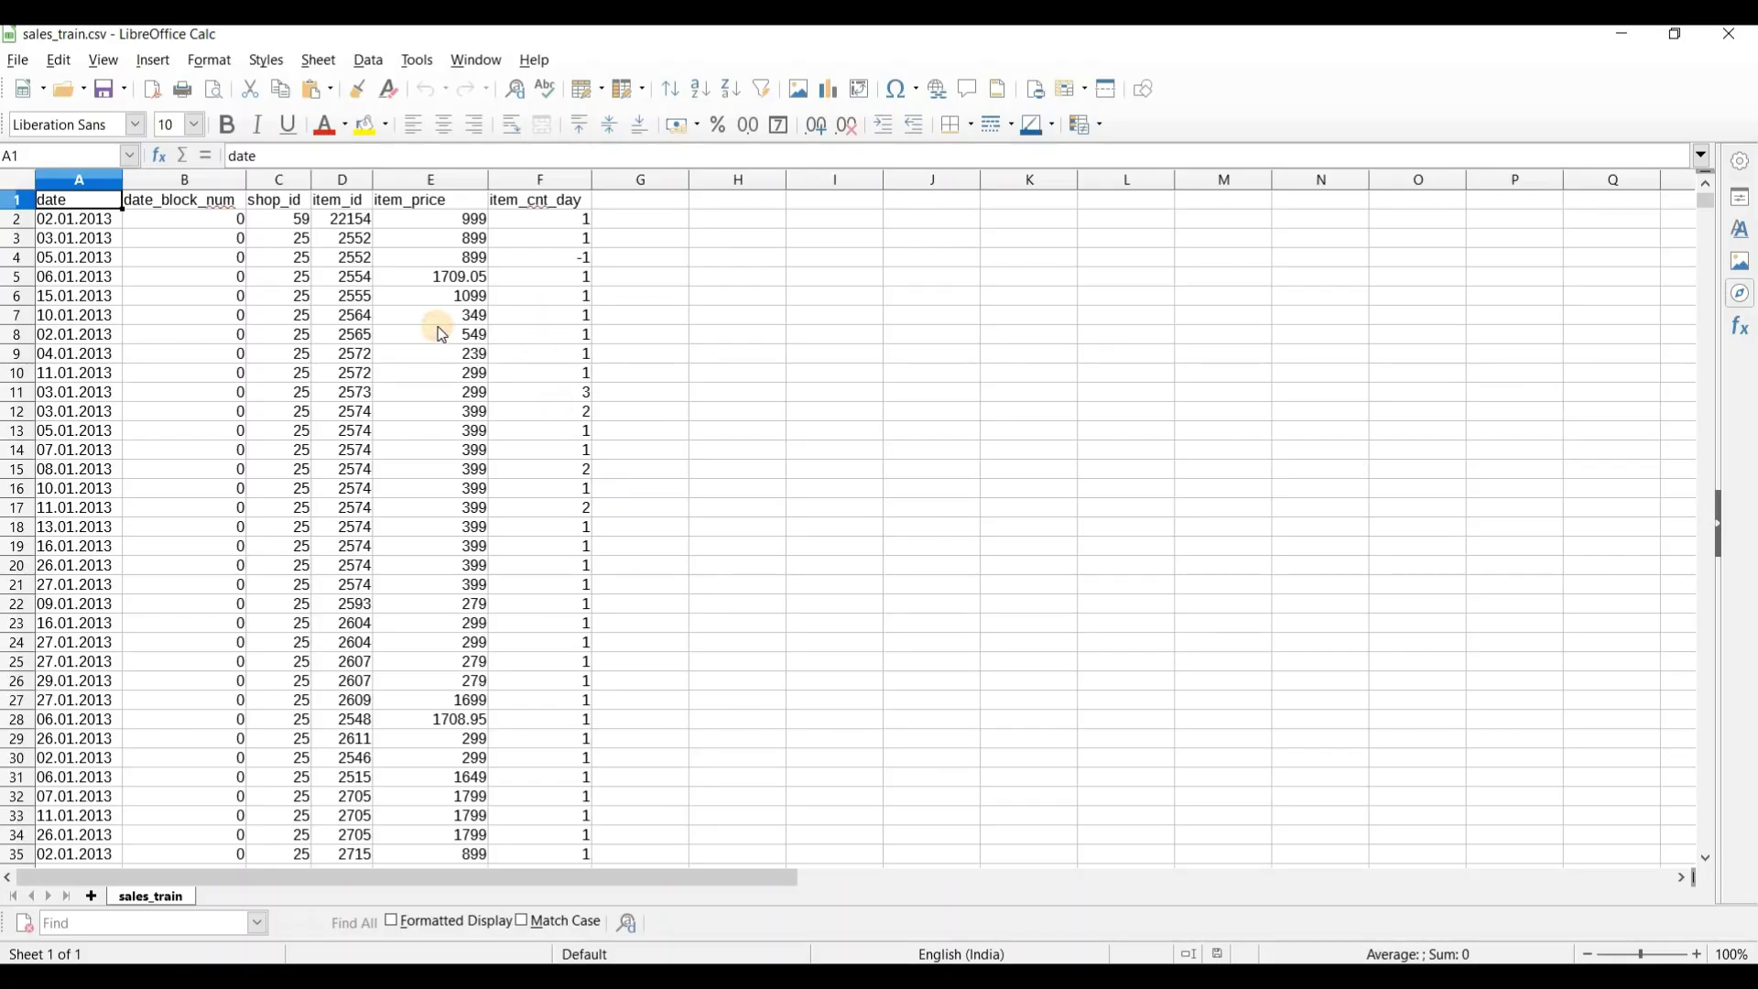
click(441, 335)
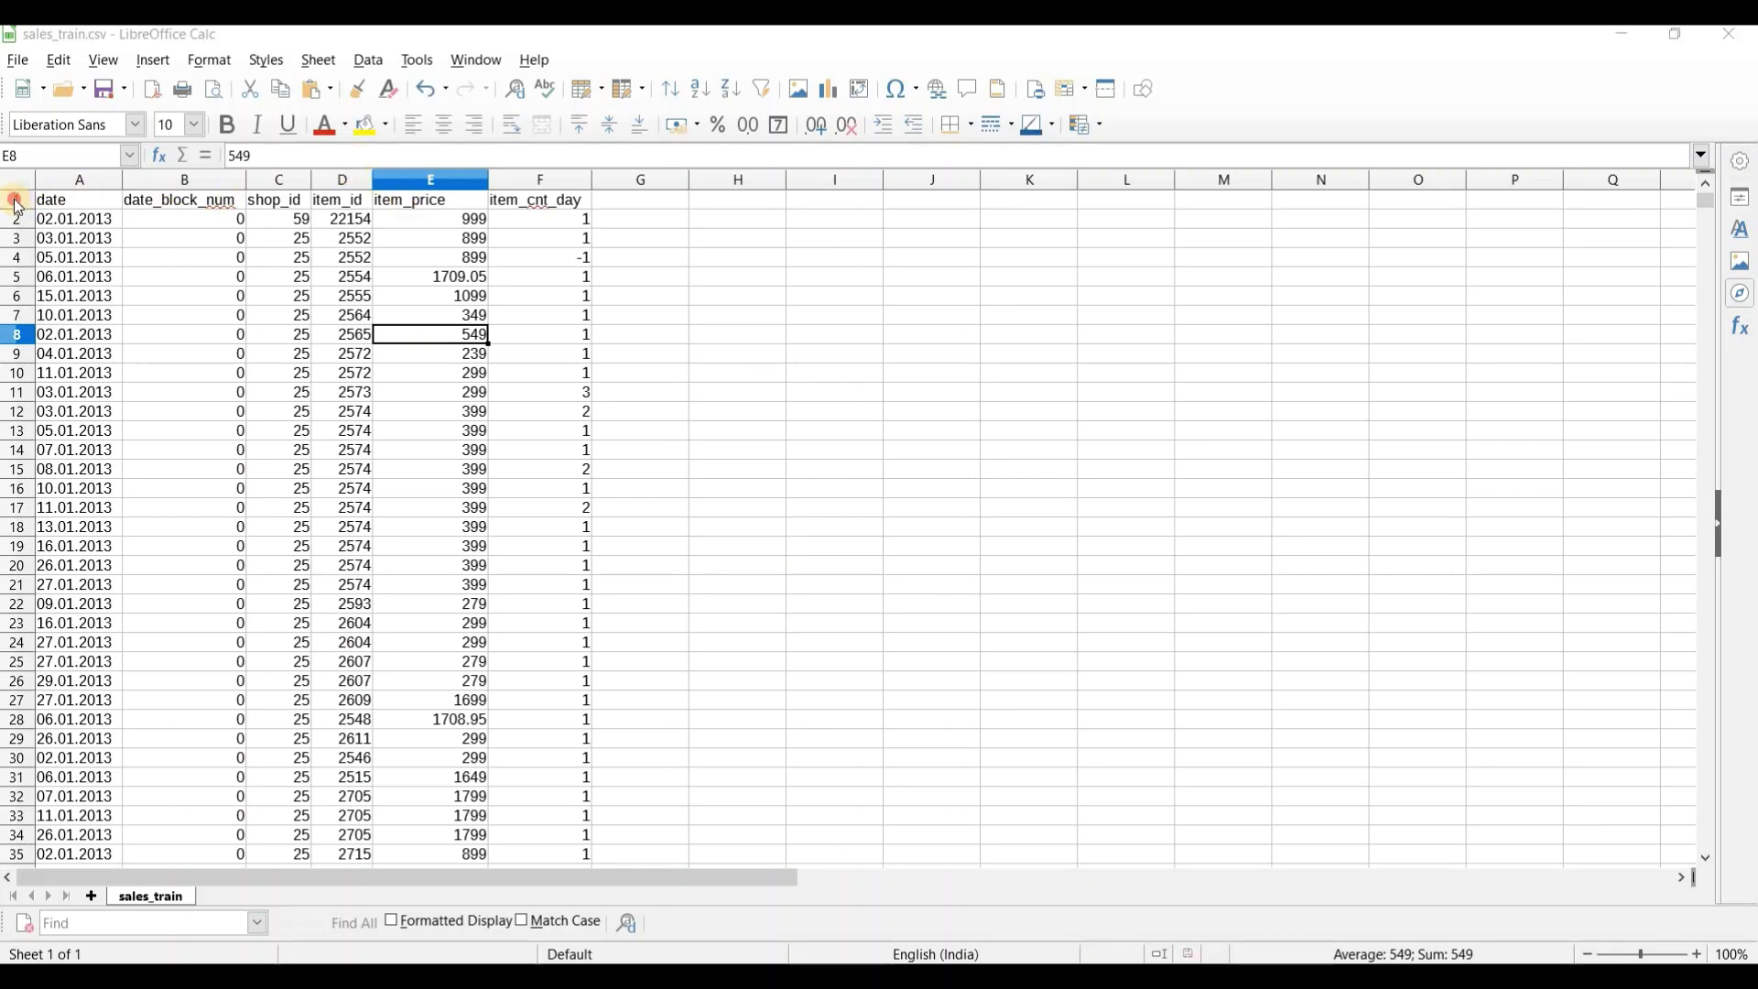
Step: Apply an AutoFilter to the header row of the sales_train sheet
key(ctrl+Home)
key(shift+space)
click(368, 60)
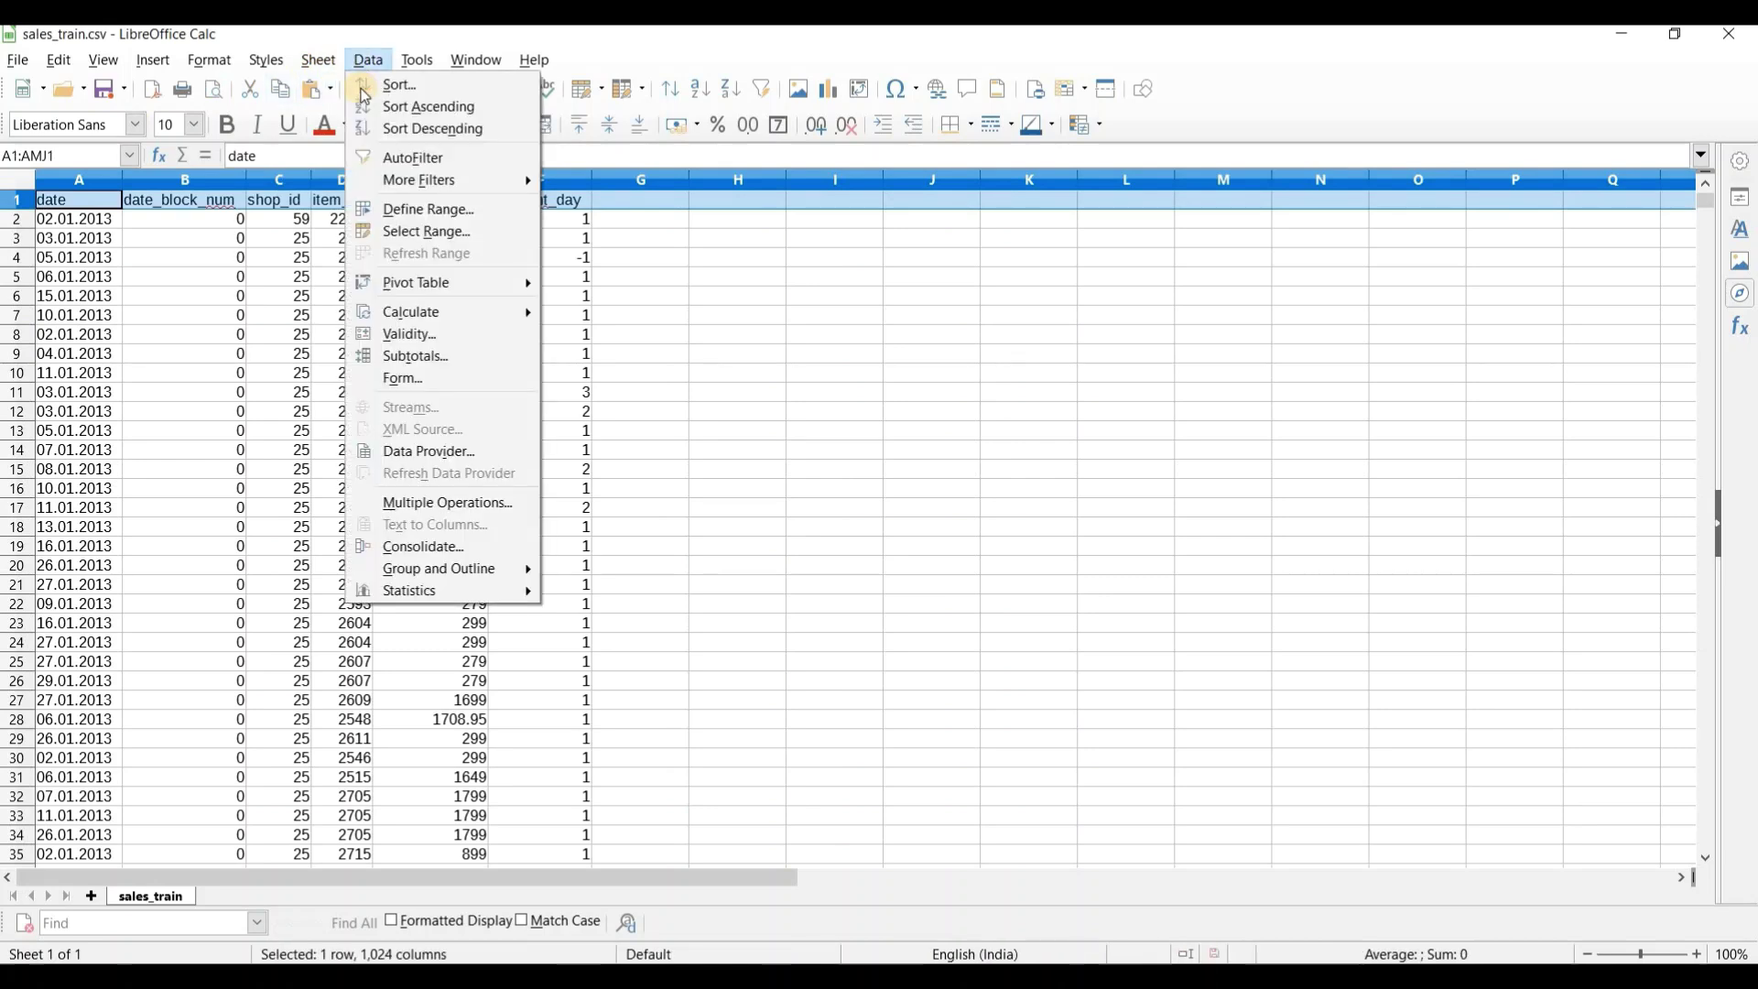
click(394, 163)
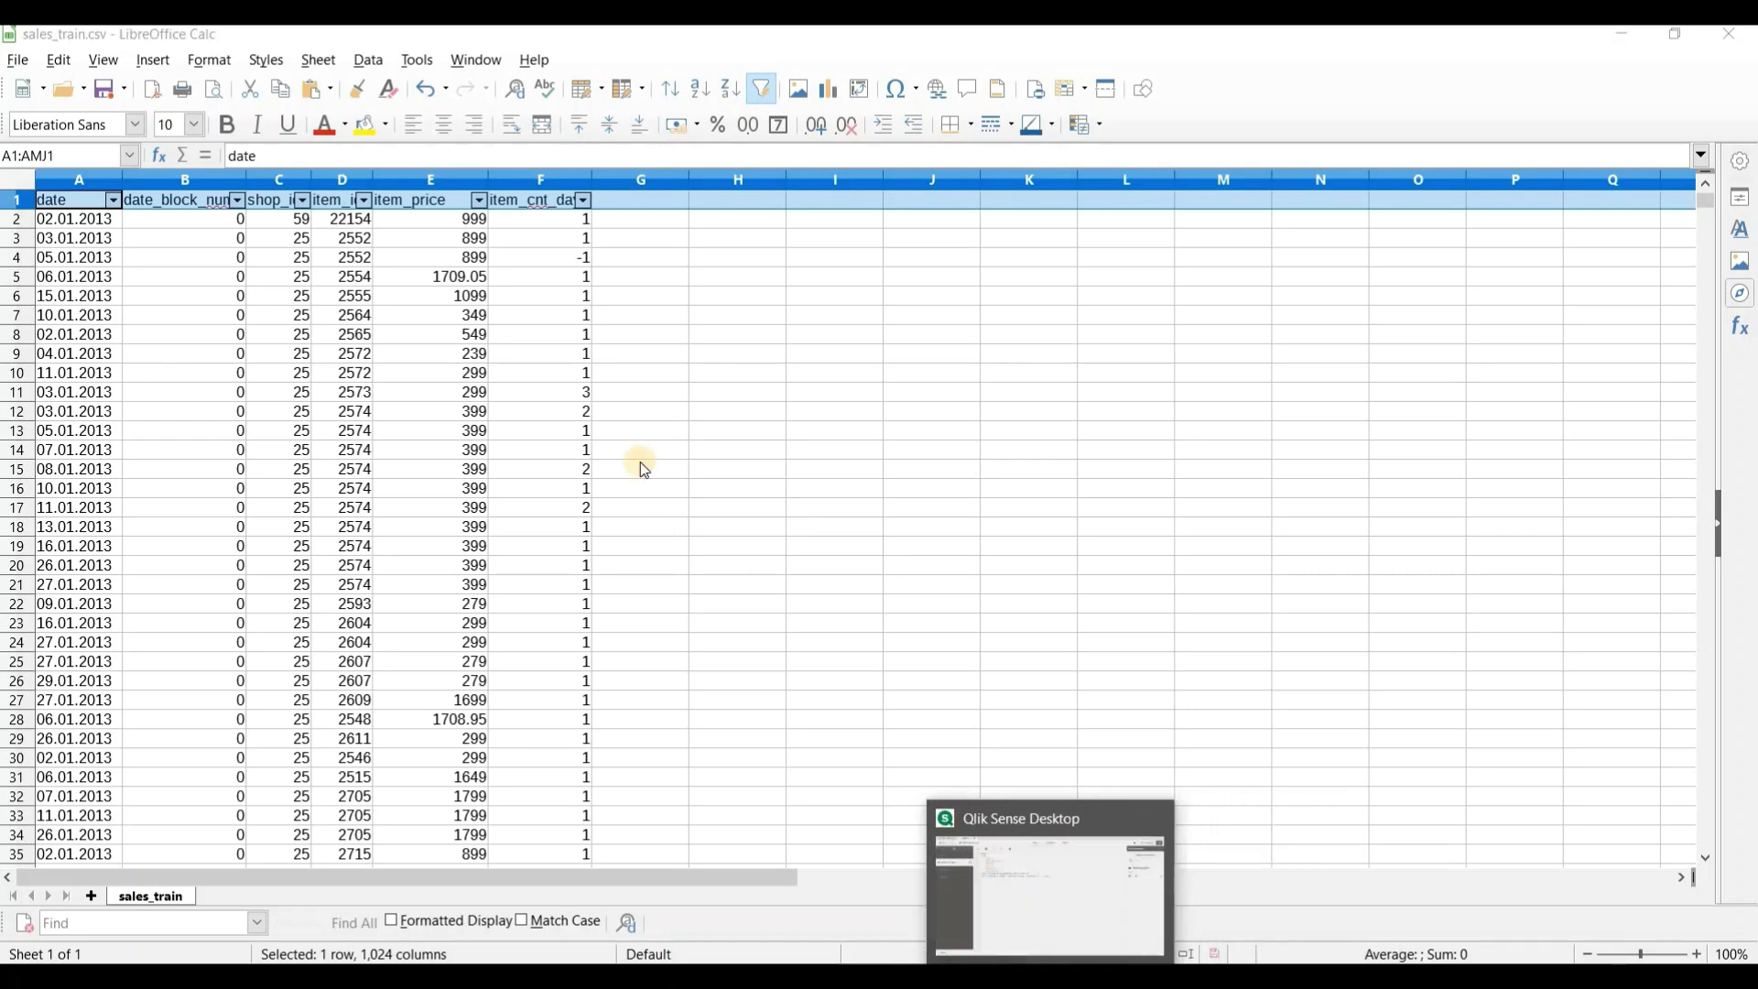
Step: Switch back to Qlik Sense Desktop and examine the Sales table label and the source file name in the load script
click(1048, 875)
drag(893, 364, 358, 182)
double_click(357, 182)
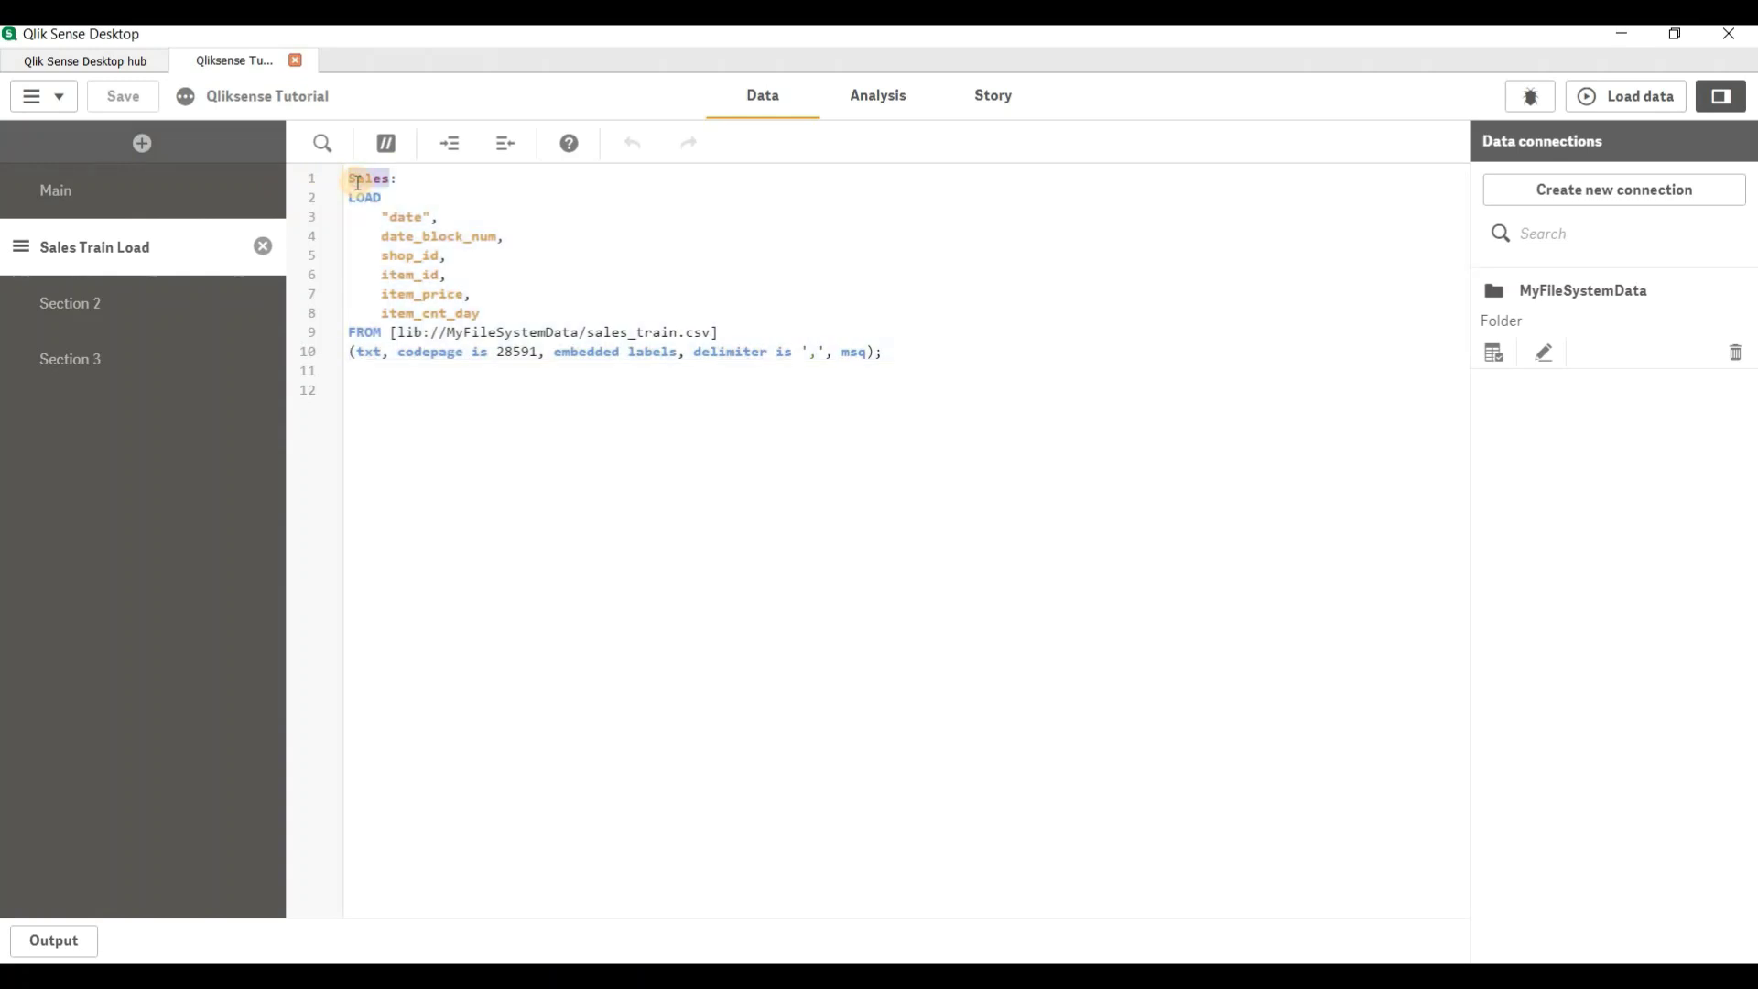
double_click(378, 177)
click(928, 387)
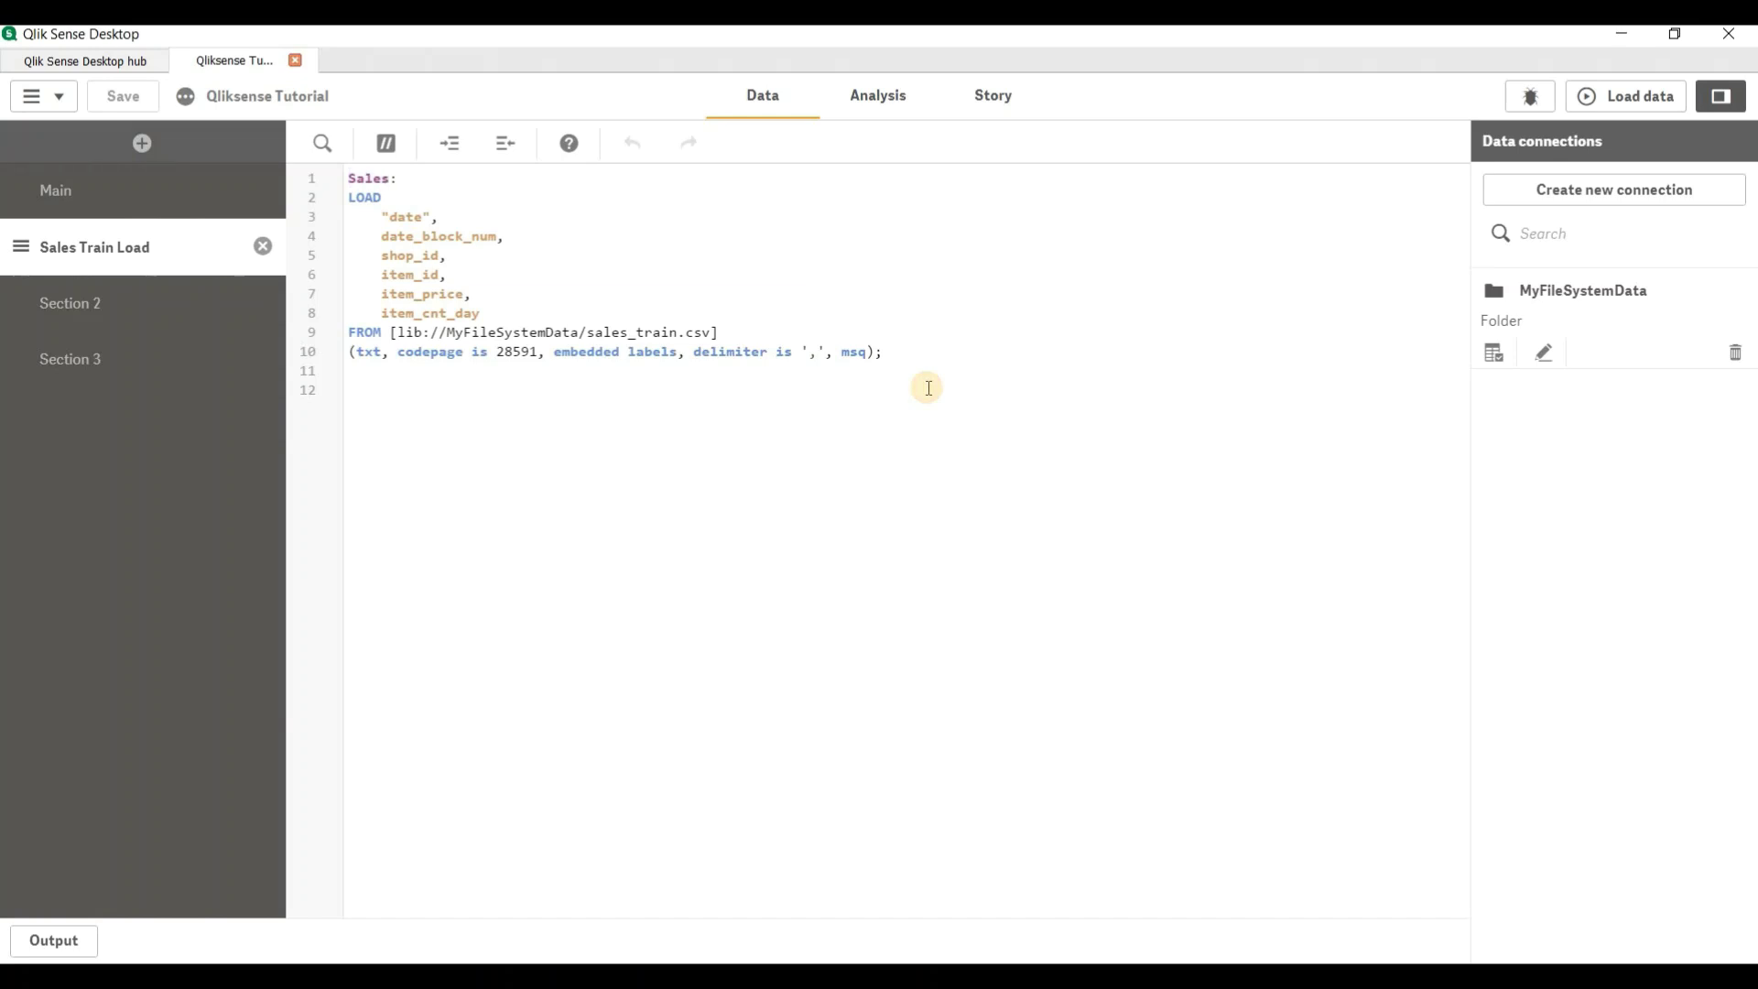
double_click(369, 181)
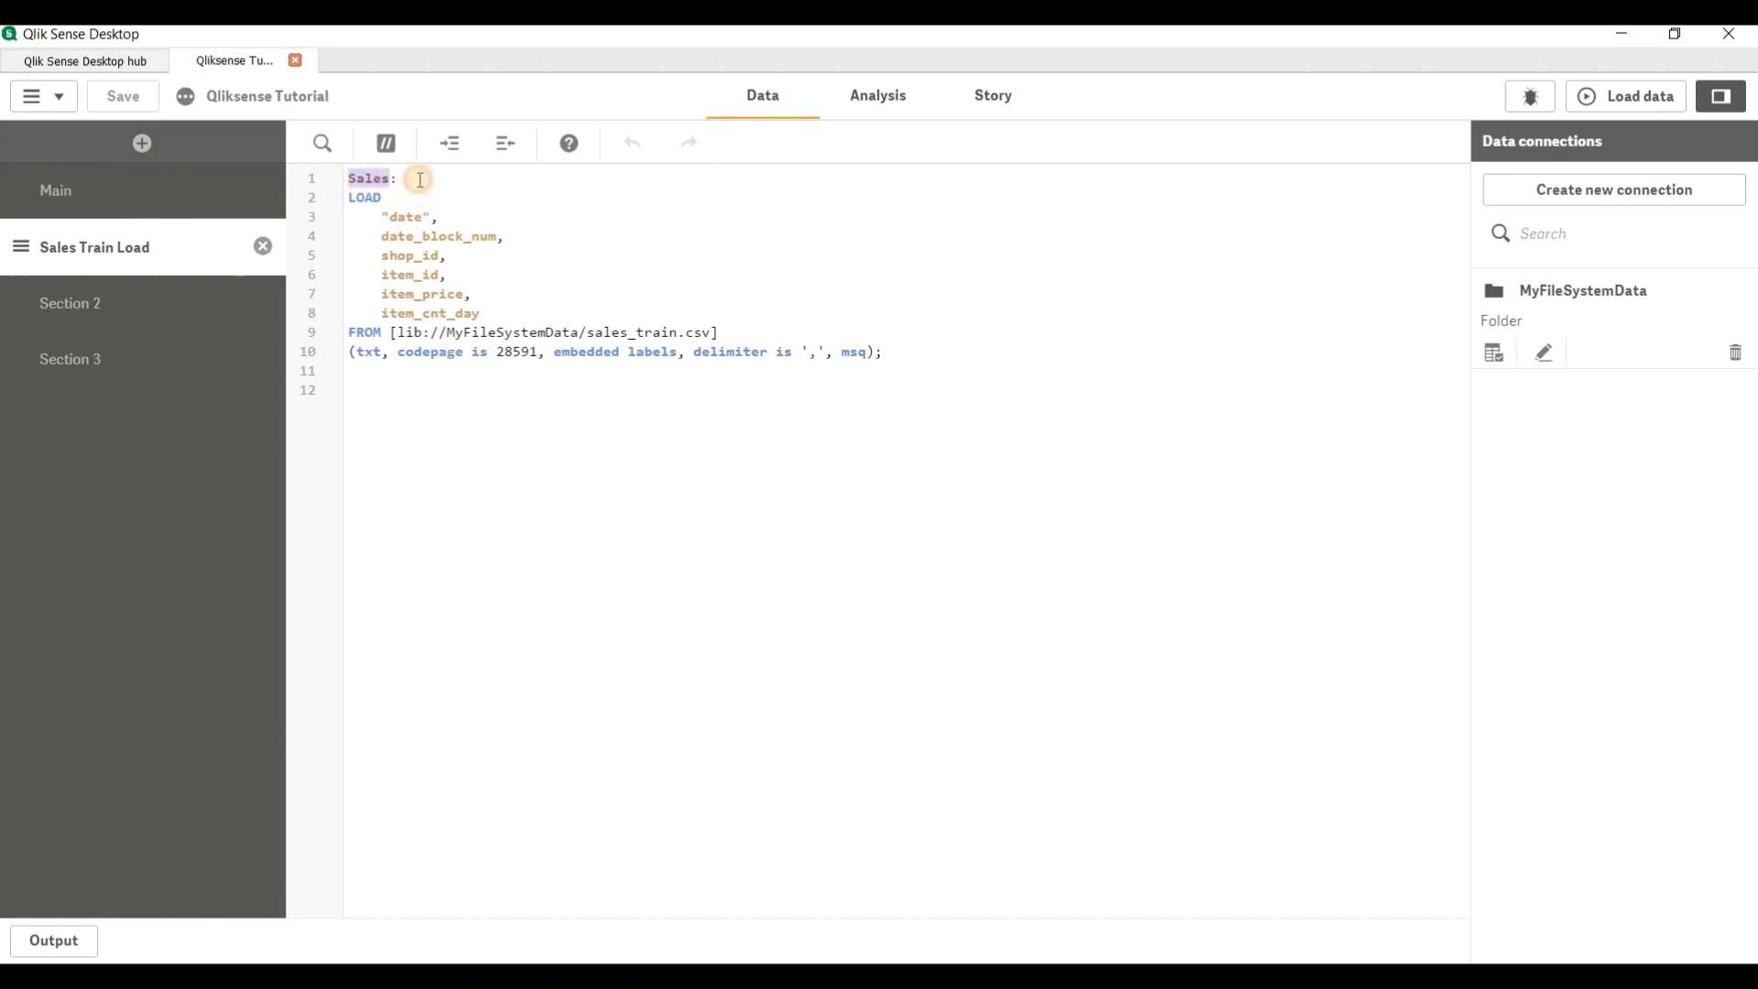
triple_click(409, 179)
key(End)
drag(587, 330, 677, 332)
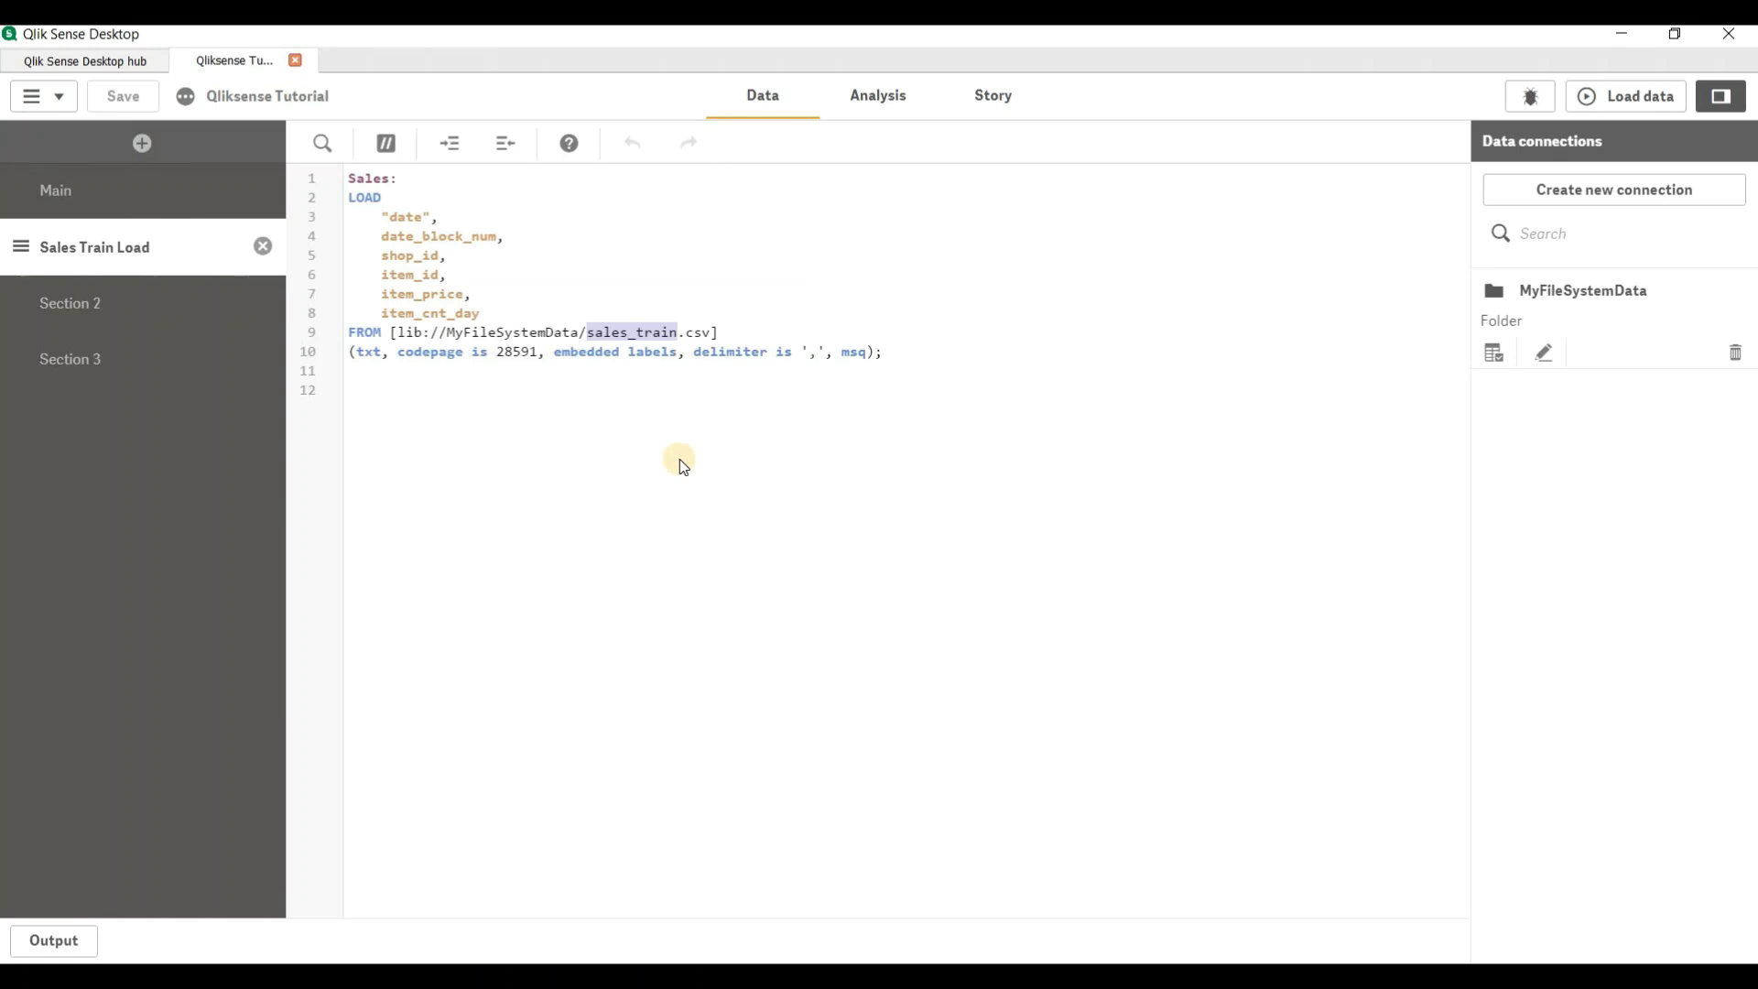
Step: Rename the table label in the first script line to Sales Data, enclosed in square brackets
click(397, 177)
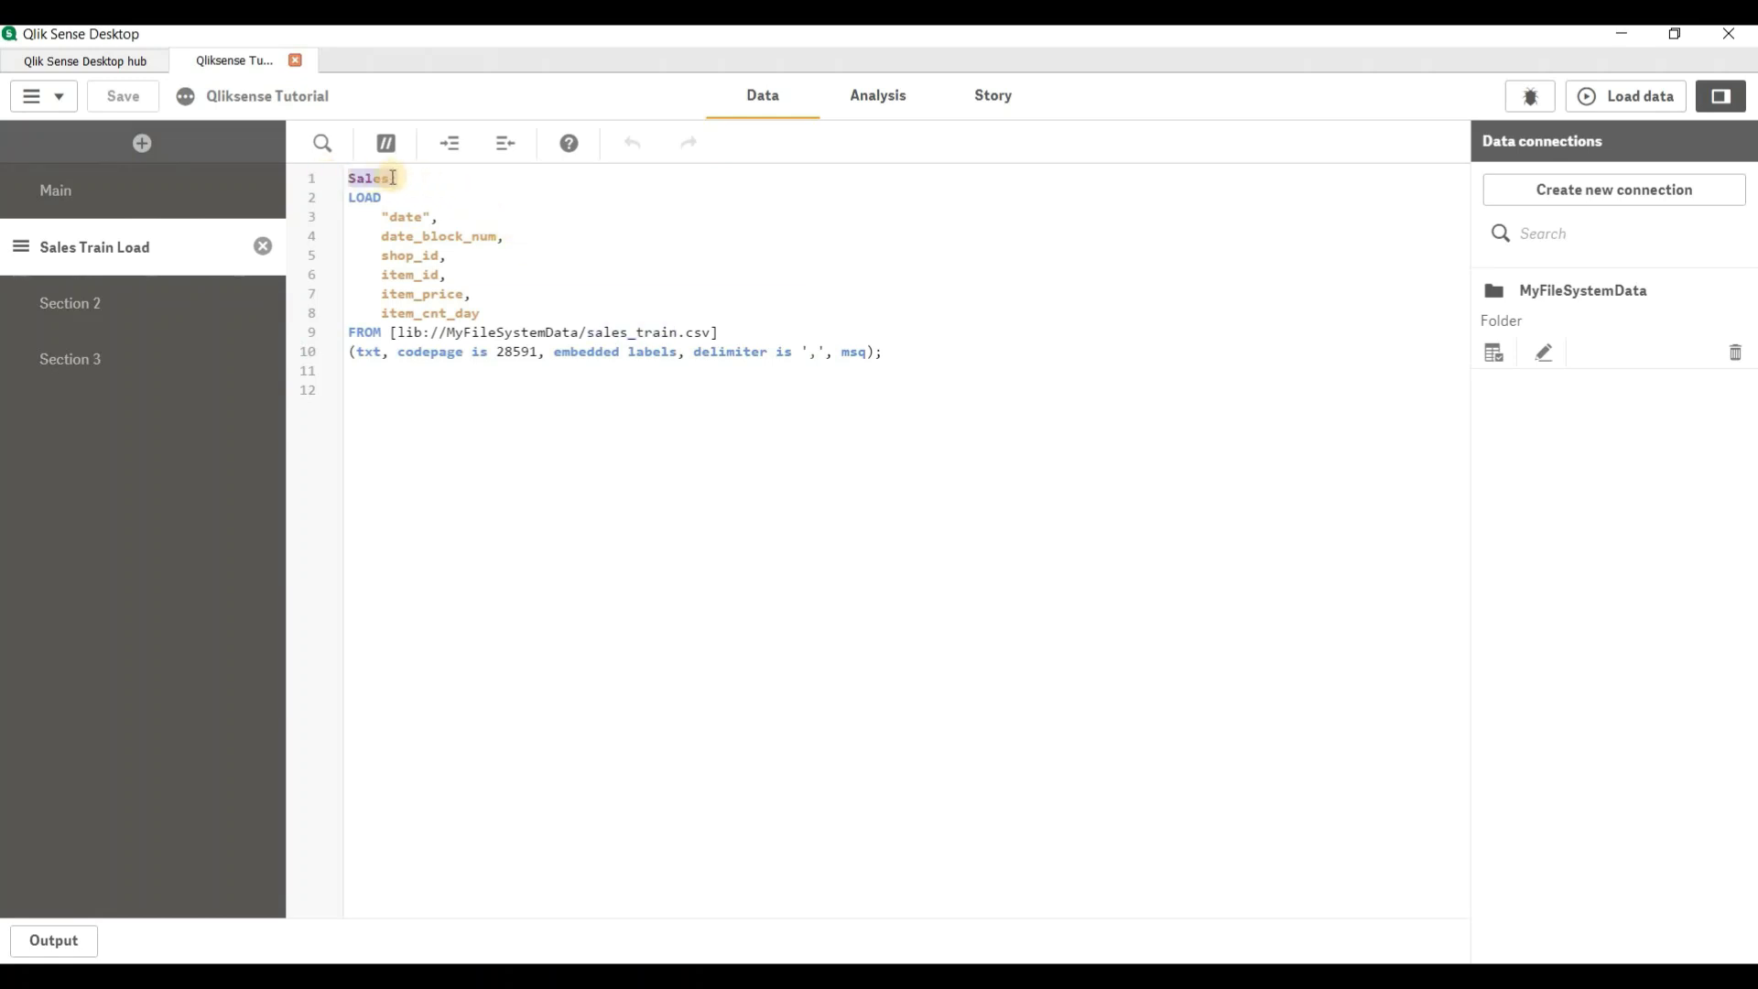
click(392, 176)
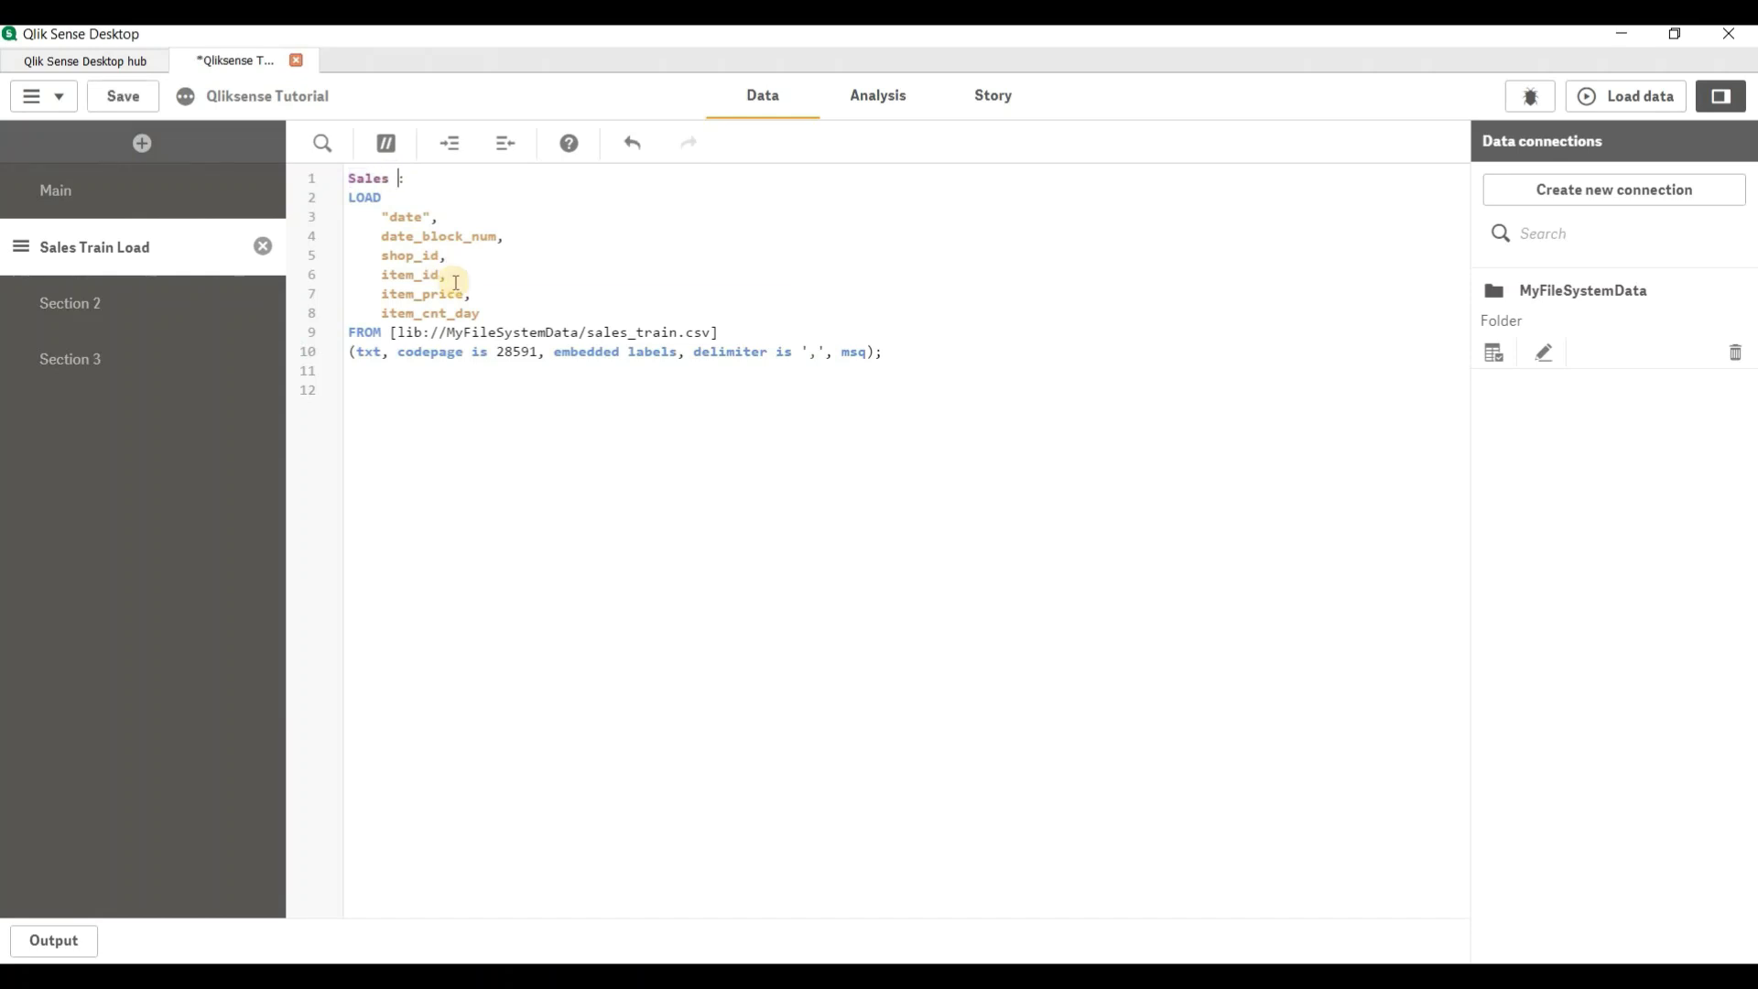
text(Ta)
key(BackSpace)
key(BackSpace)
text(Data)
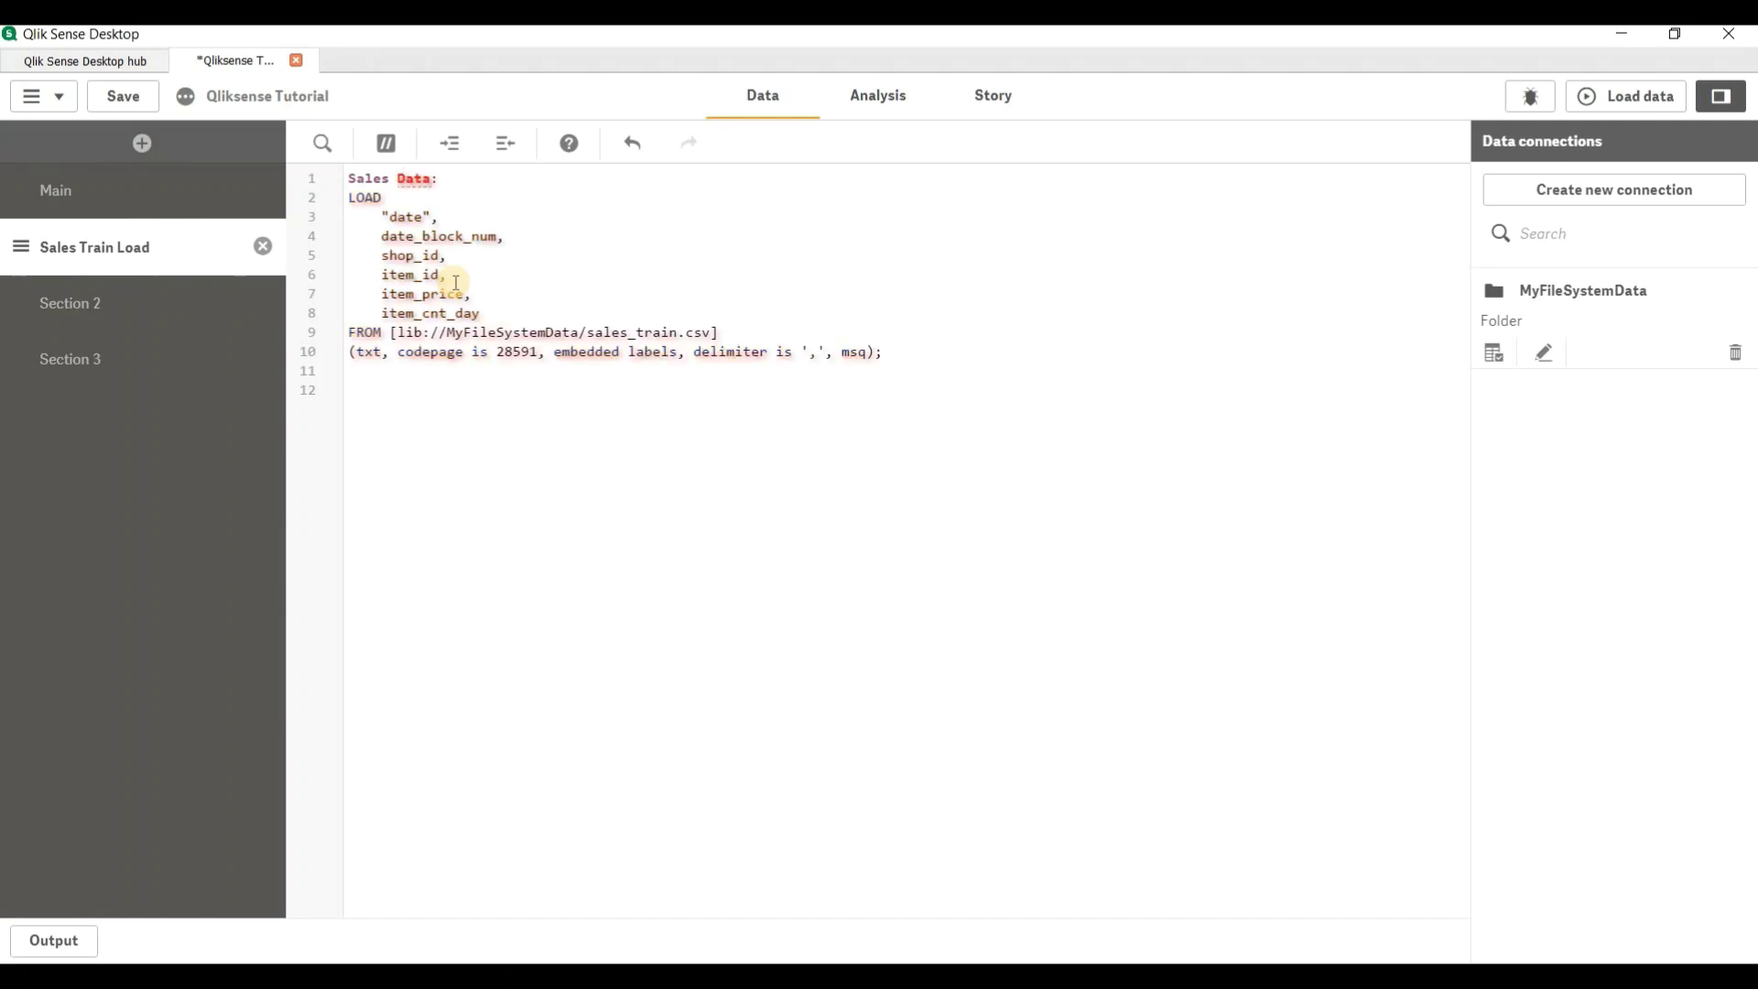
click(348, 179)
text([)
click(701, 458)
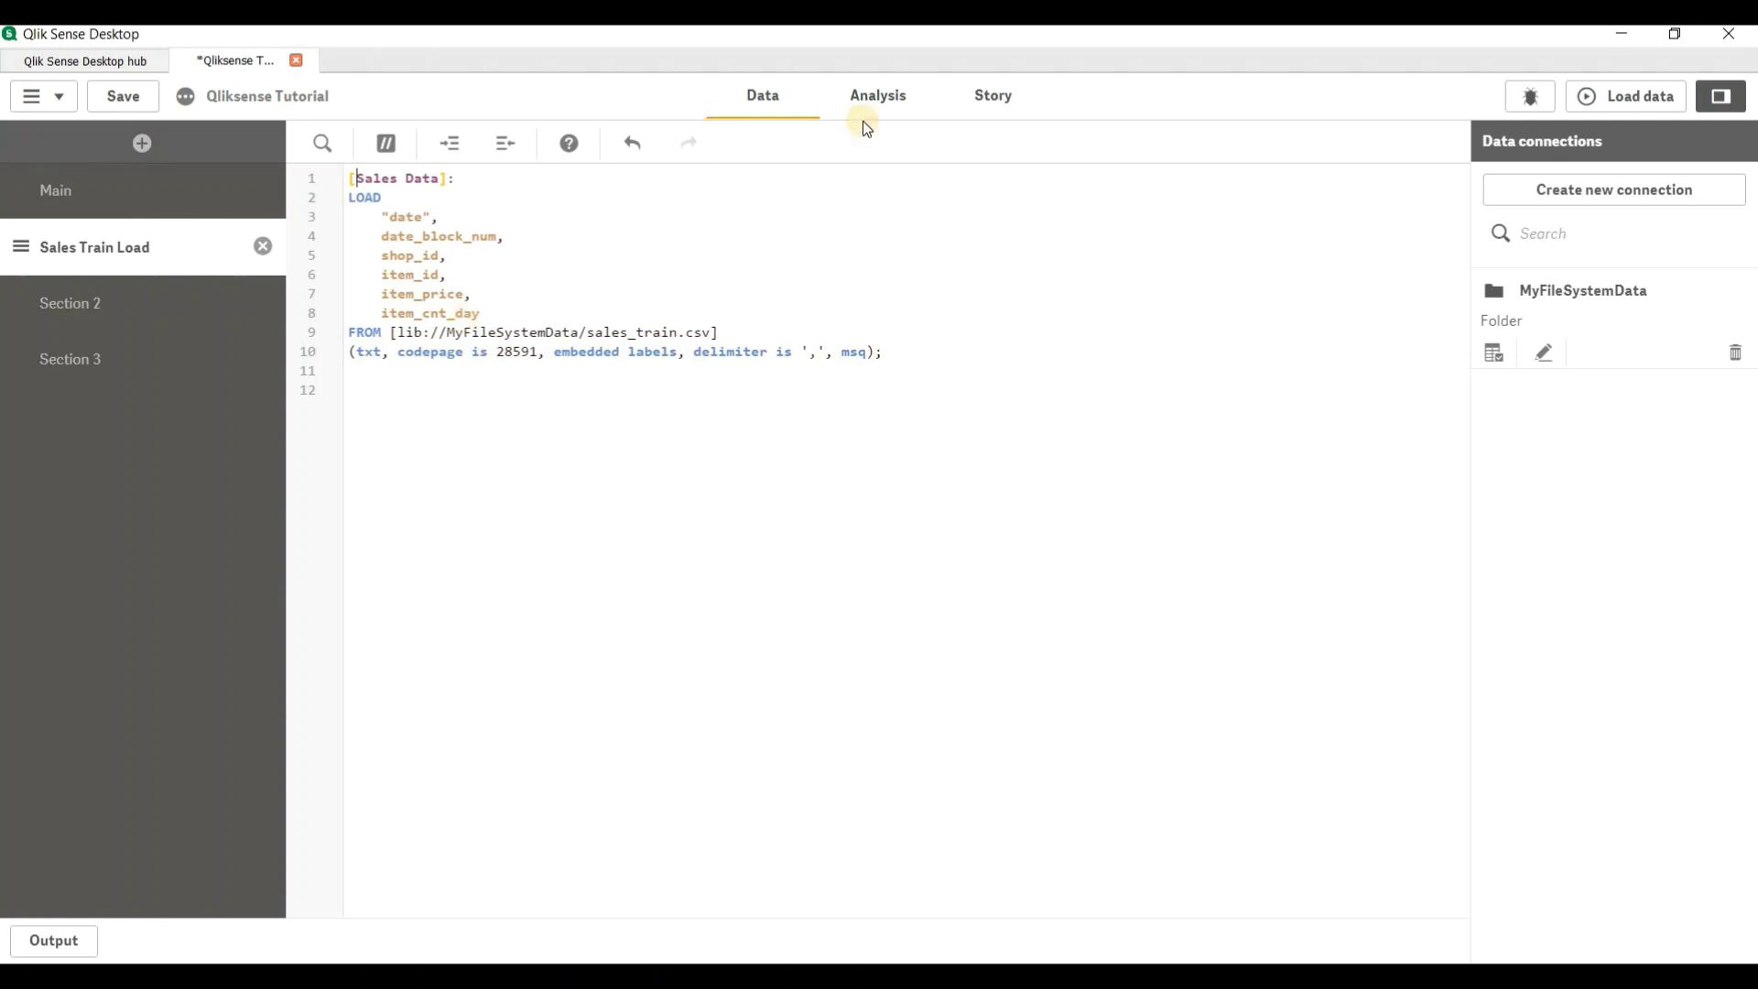
Step: Load the data with the new table name and view the table in the data model viewer
click(1662, 99)
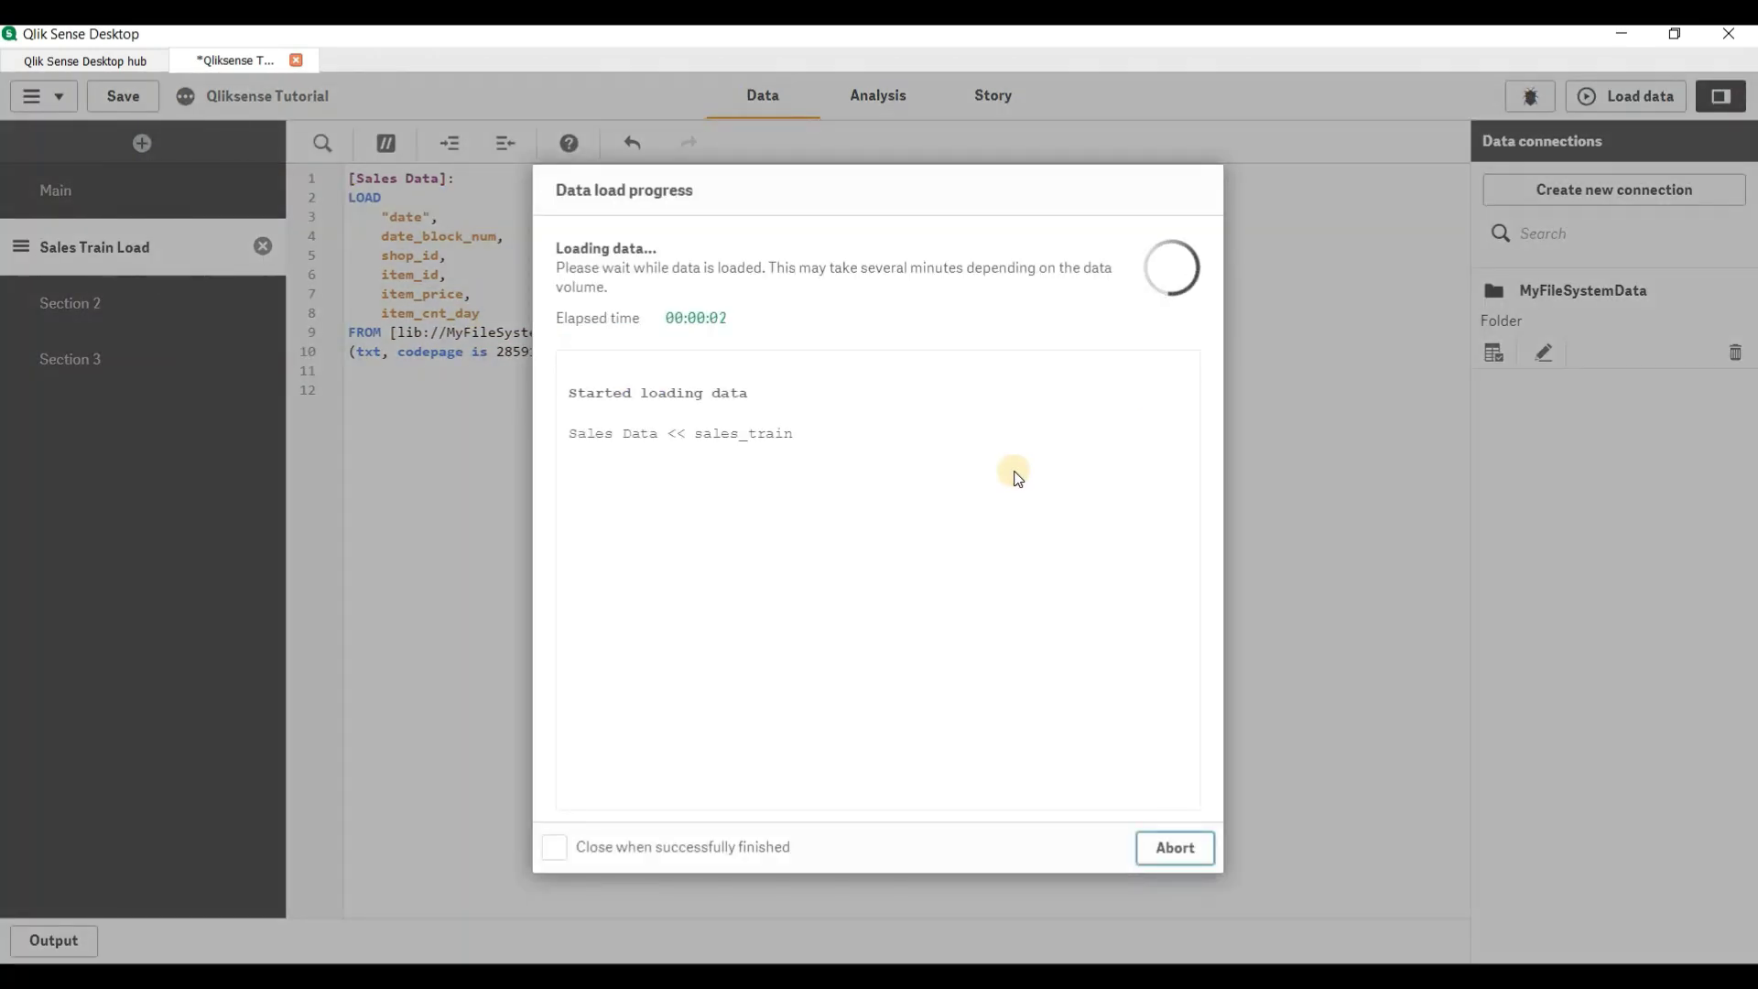
click(1181, 851)
click(57, 98)
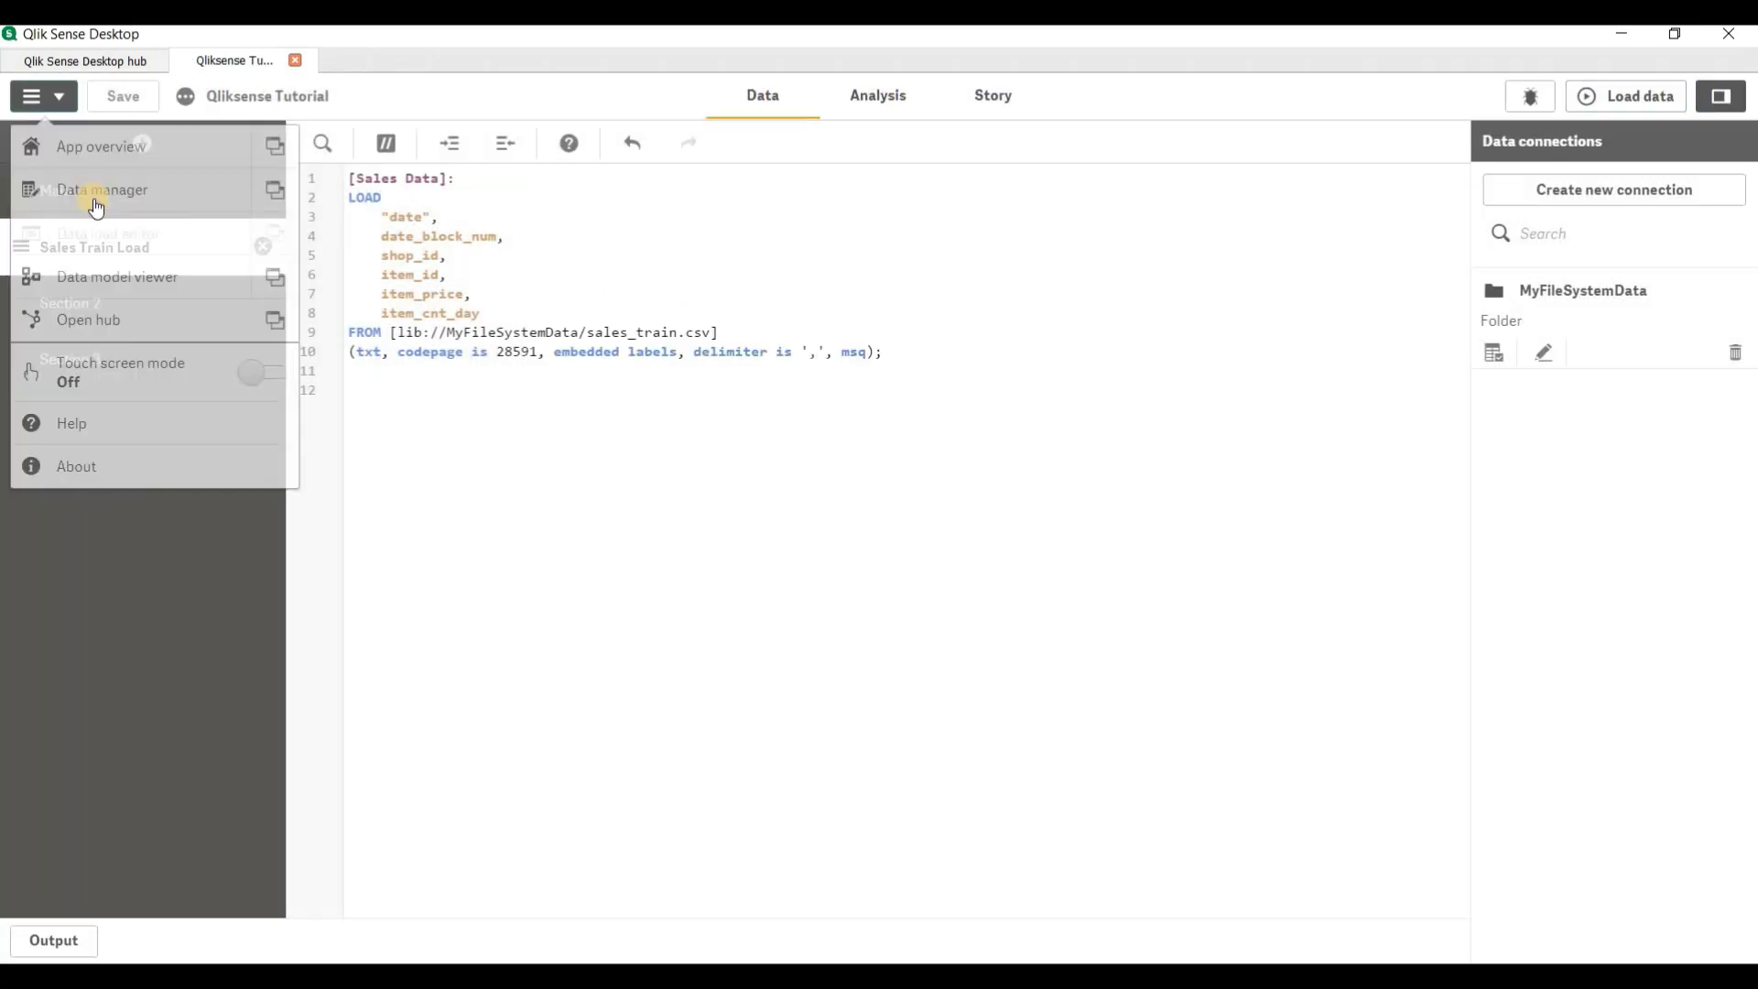
click(114, 277)
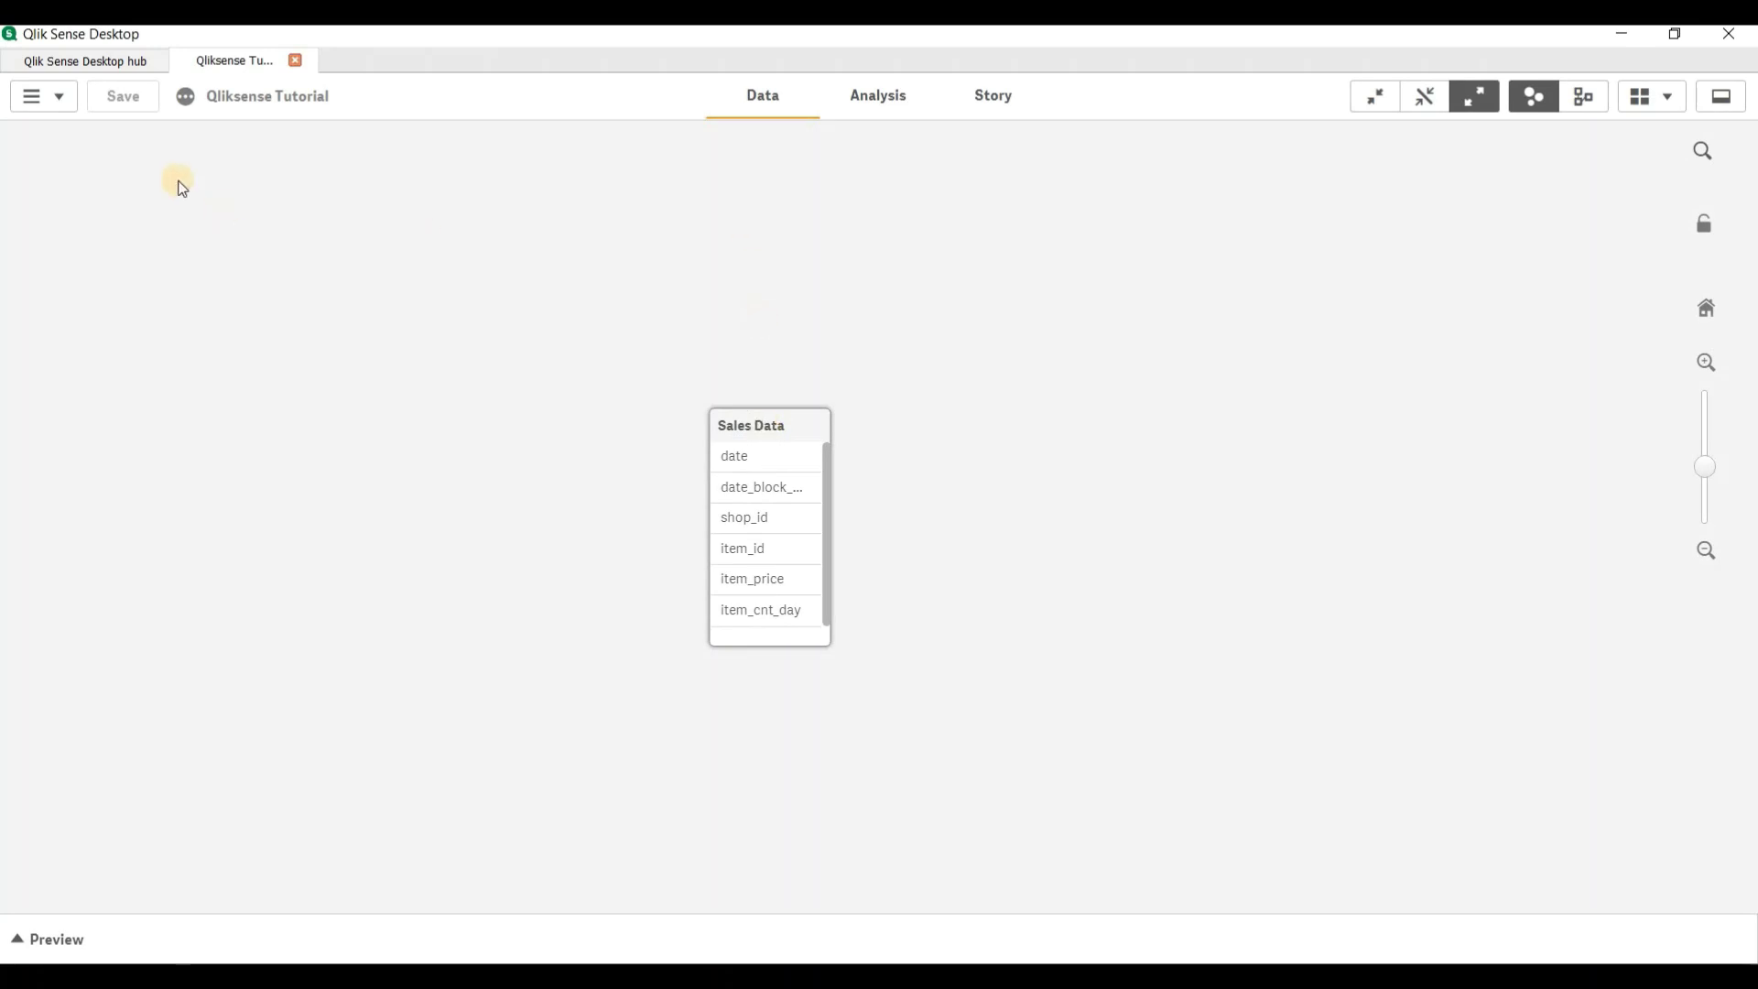
Step: Back in the data load editor, comment out the item_cnt_day field and remove the trailing comma after item_price
click(43, 95)
click(96, 231)
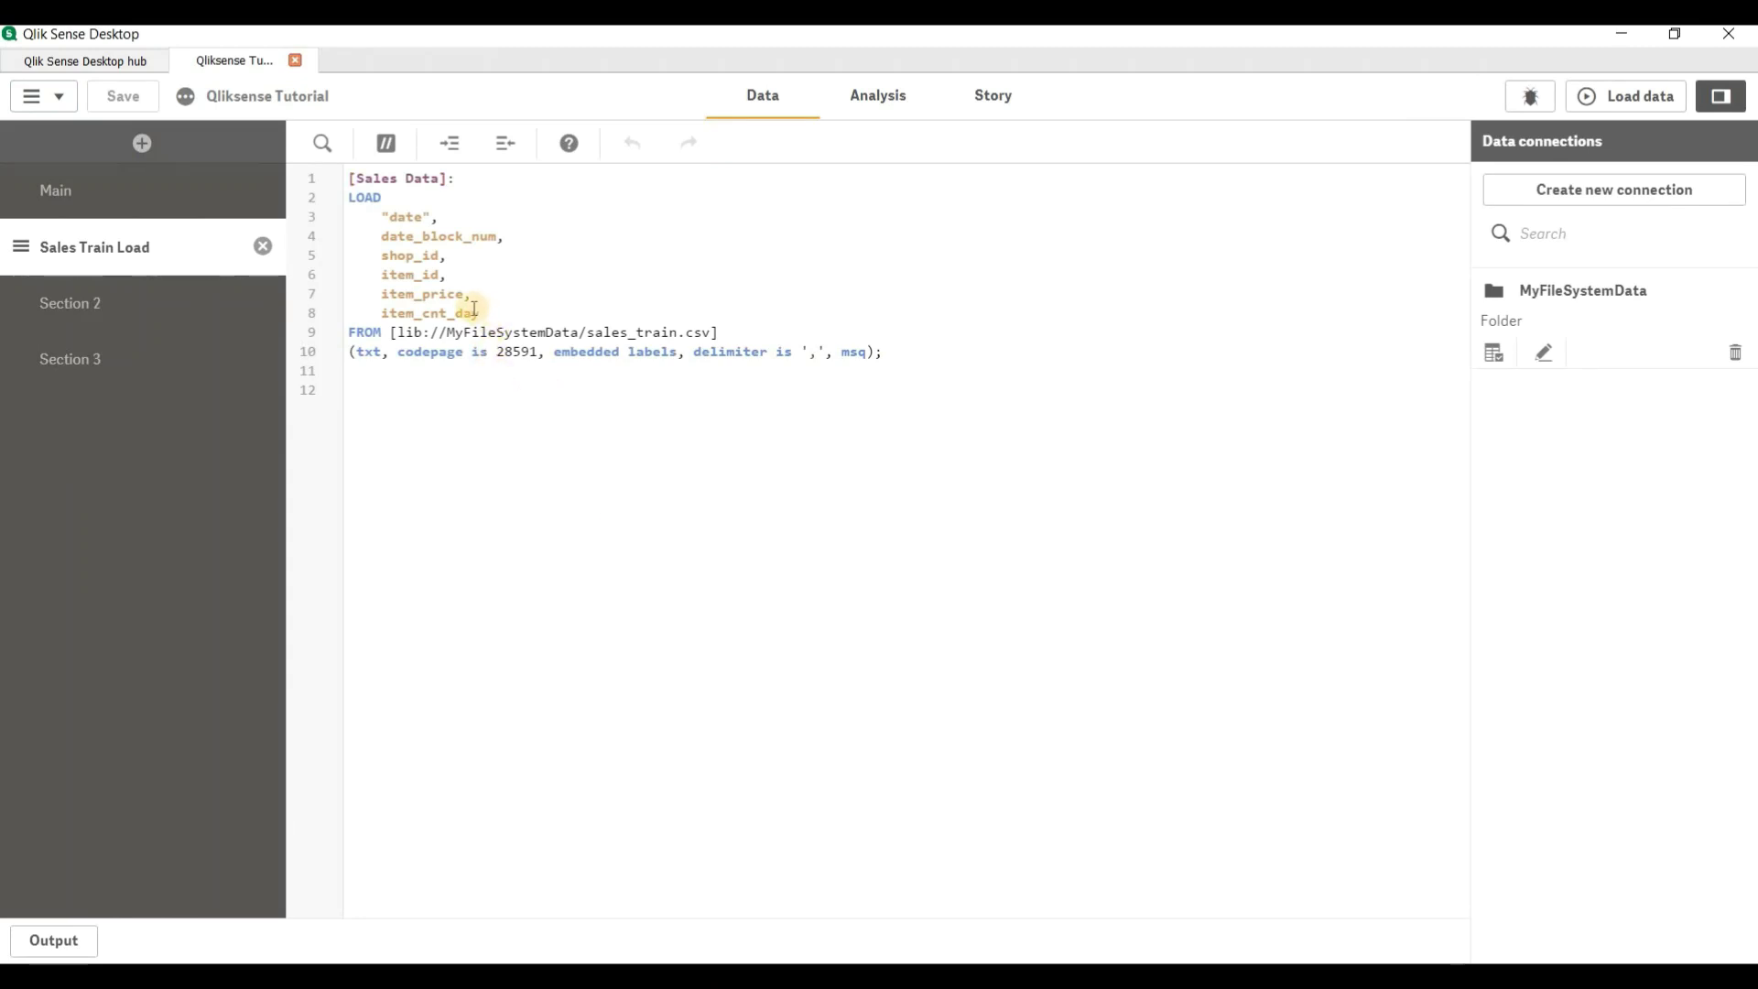
drag(485, 311, 348, 314)
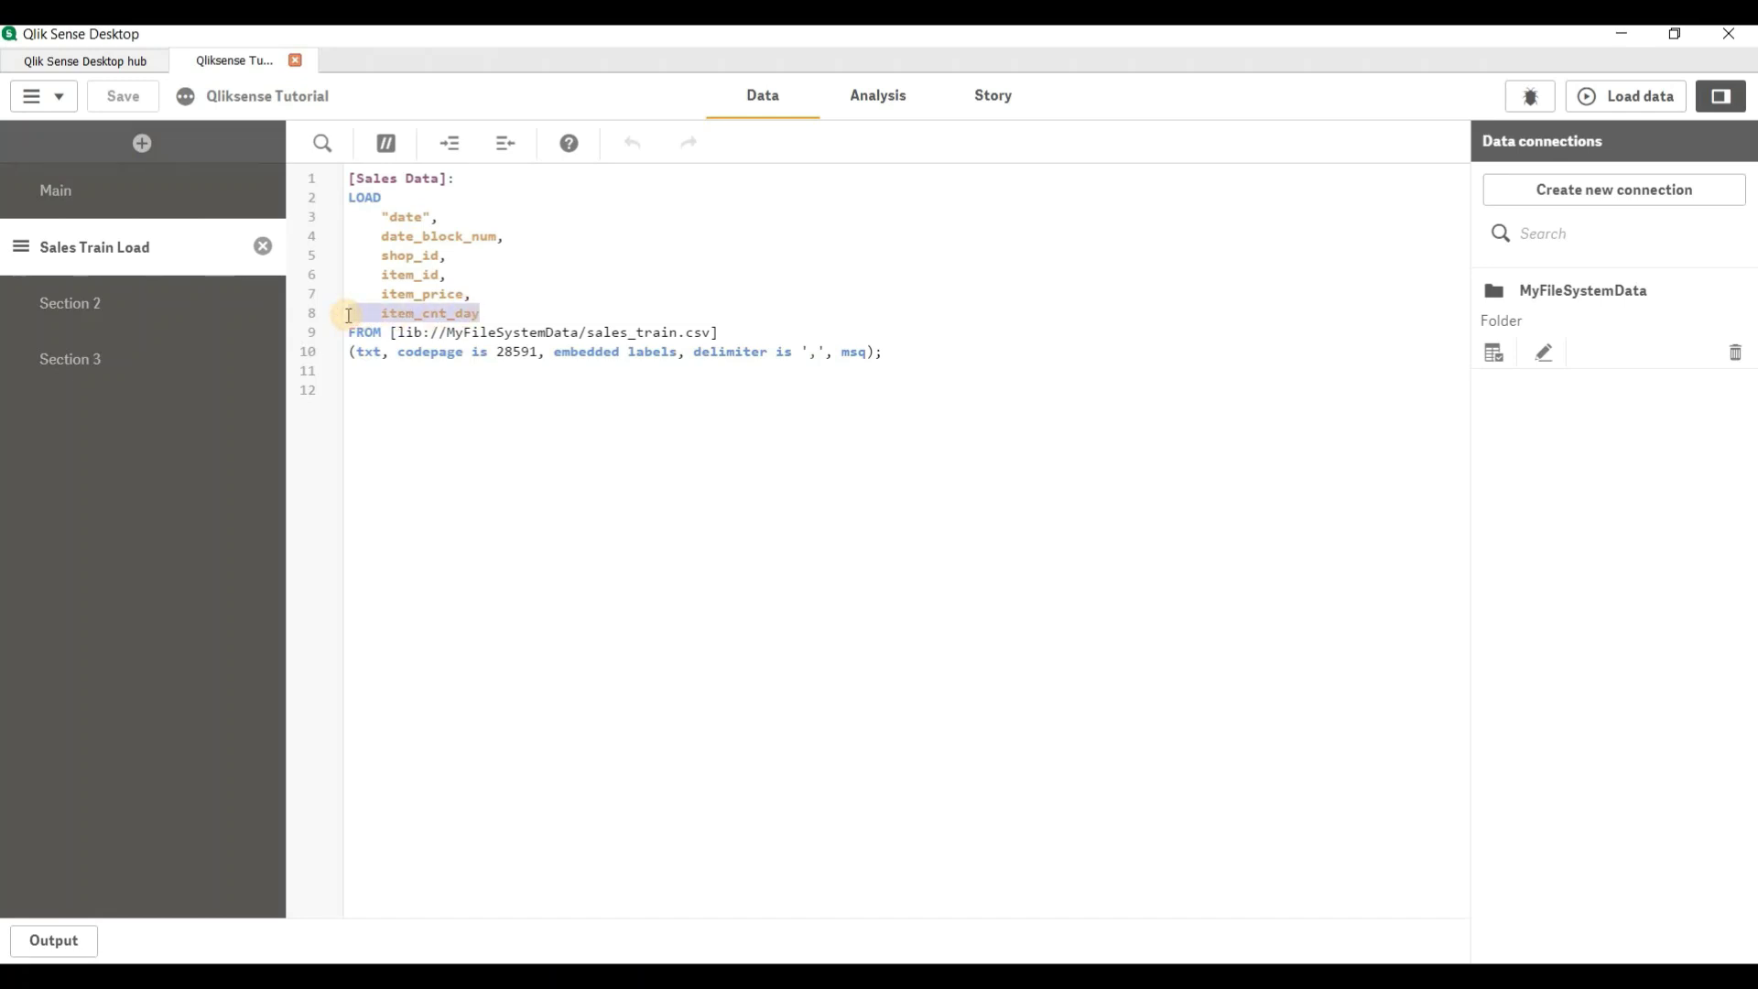
click(386, 144)
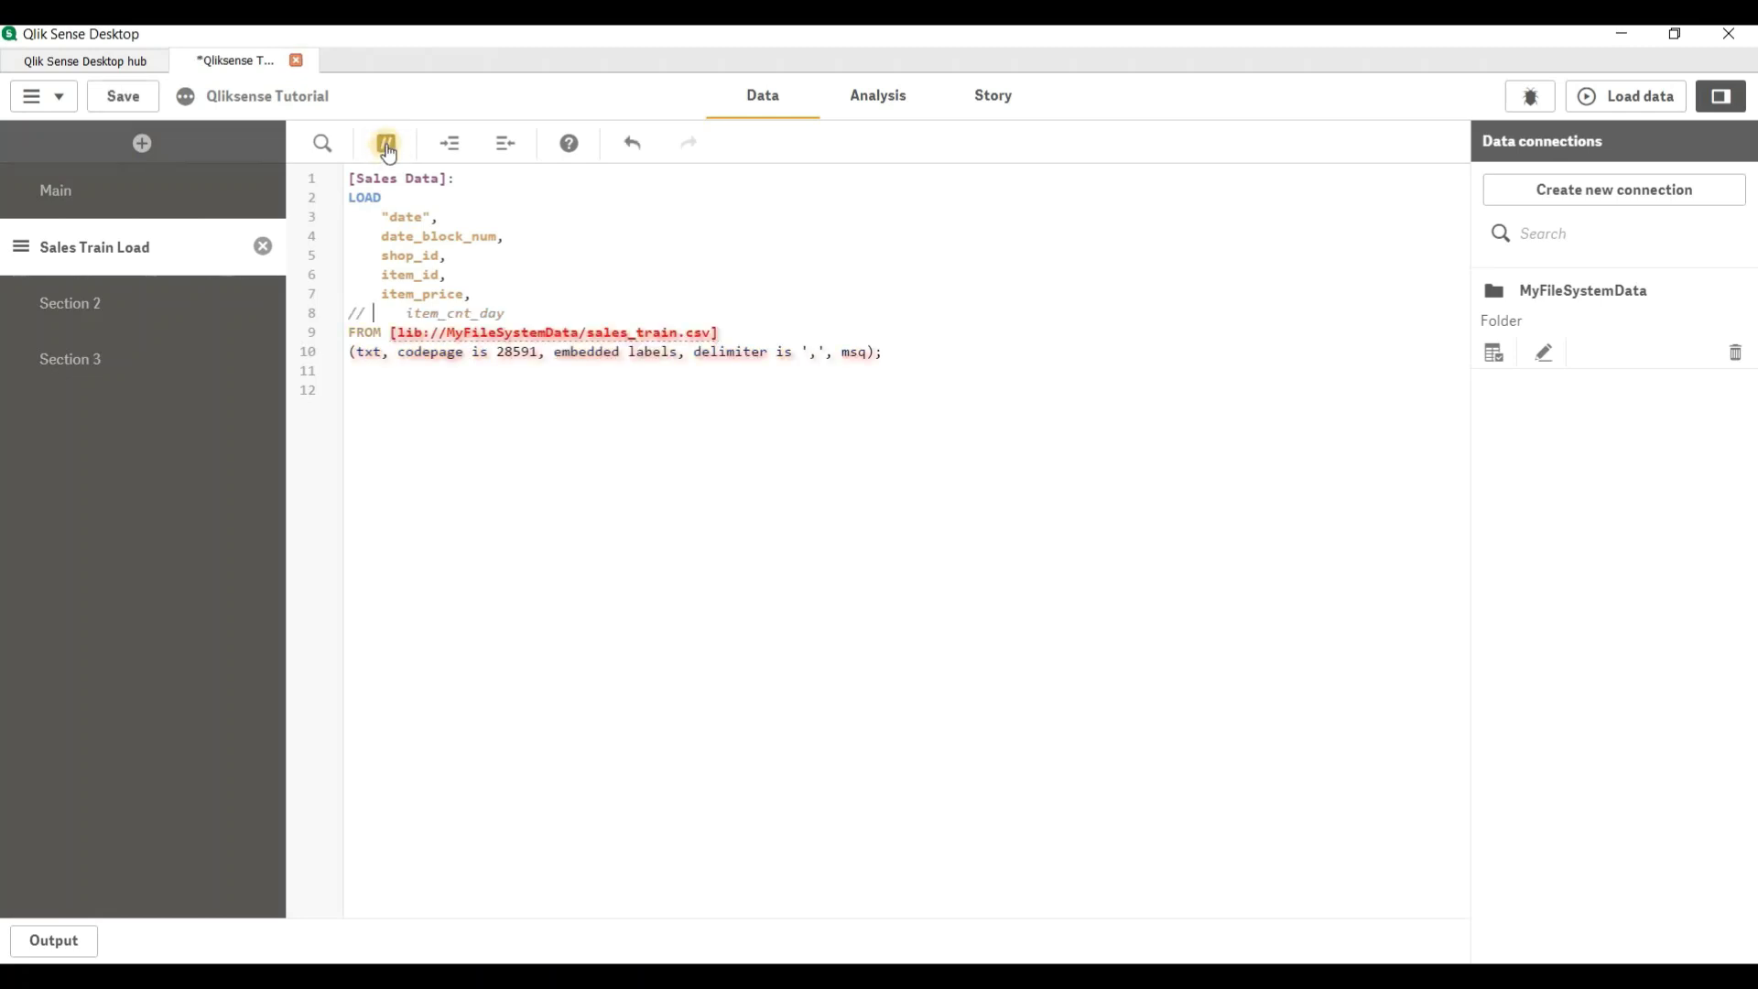
click(375, 314)
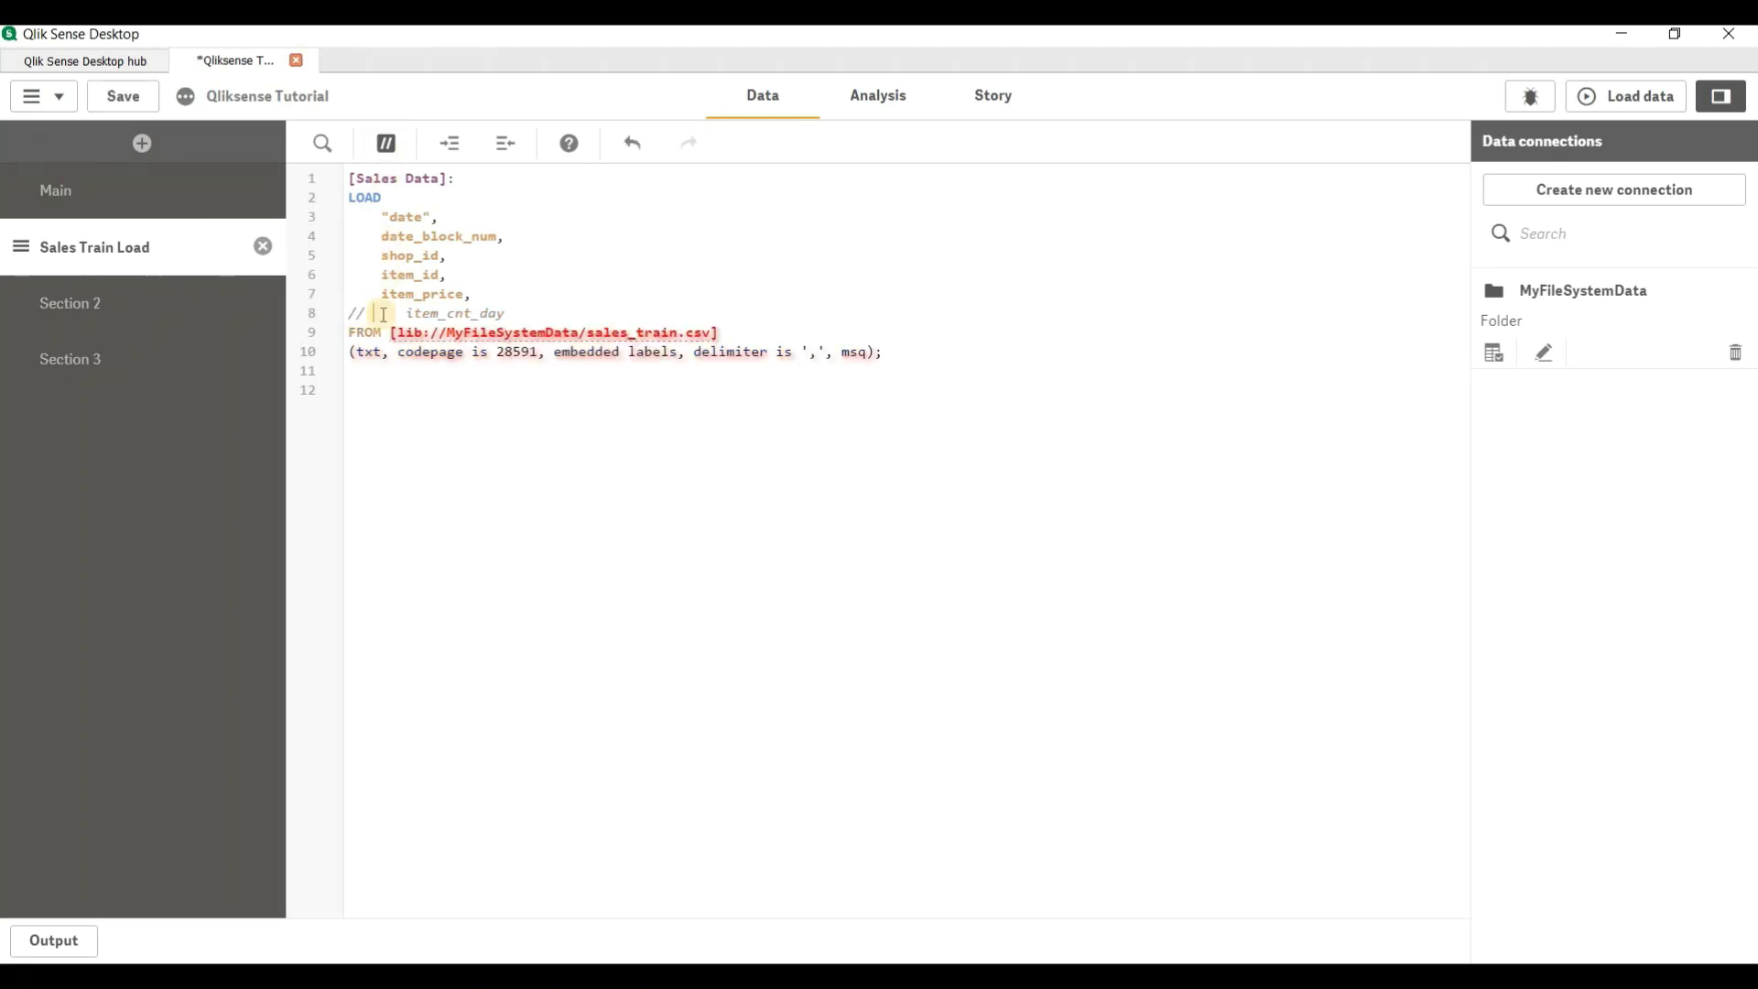
click(497, 297)
key(BackSpace)
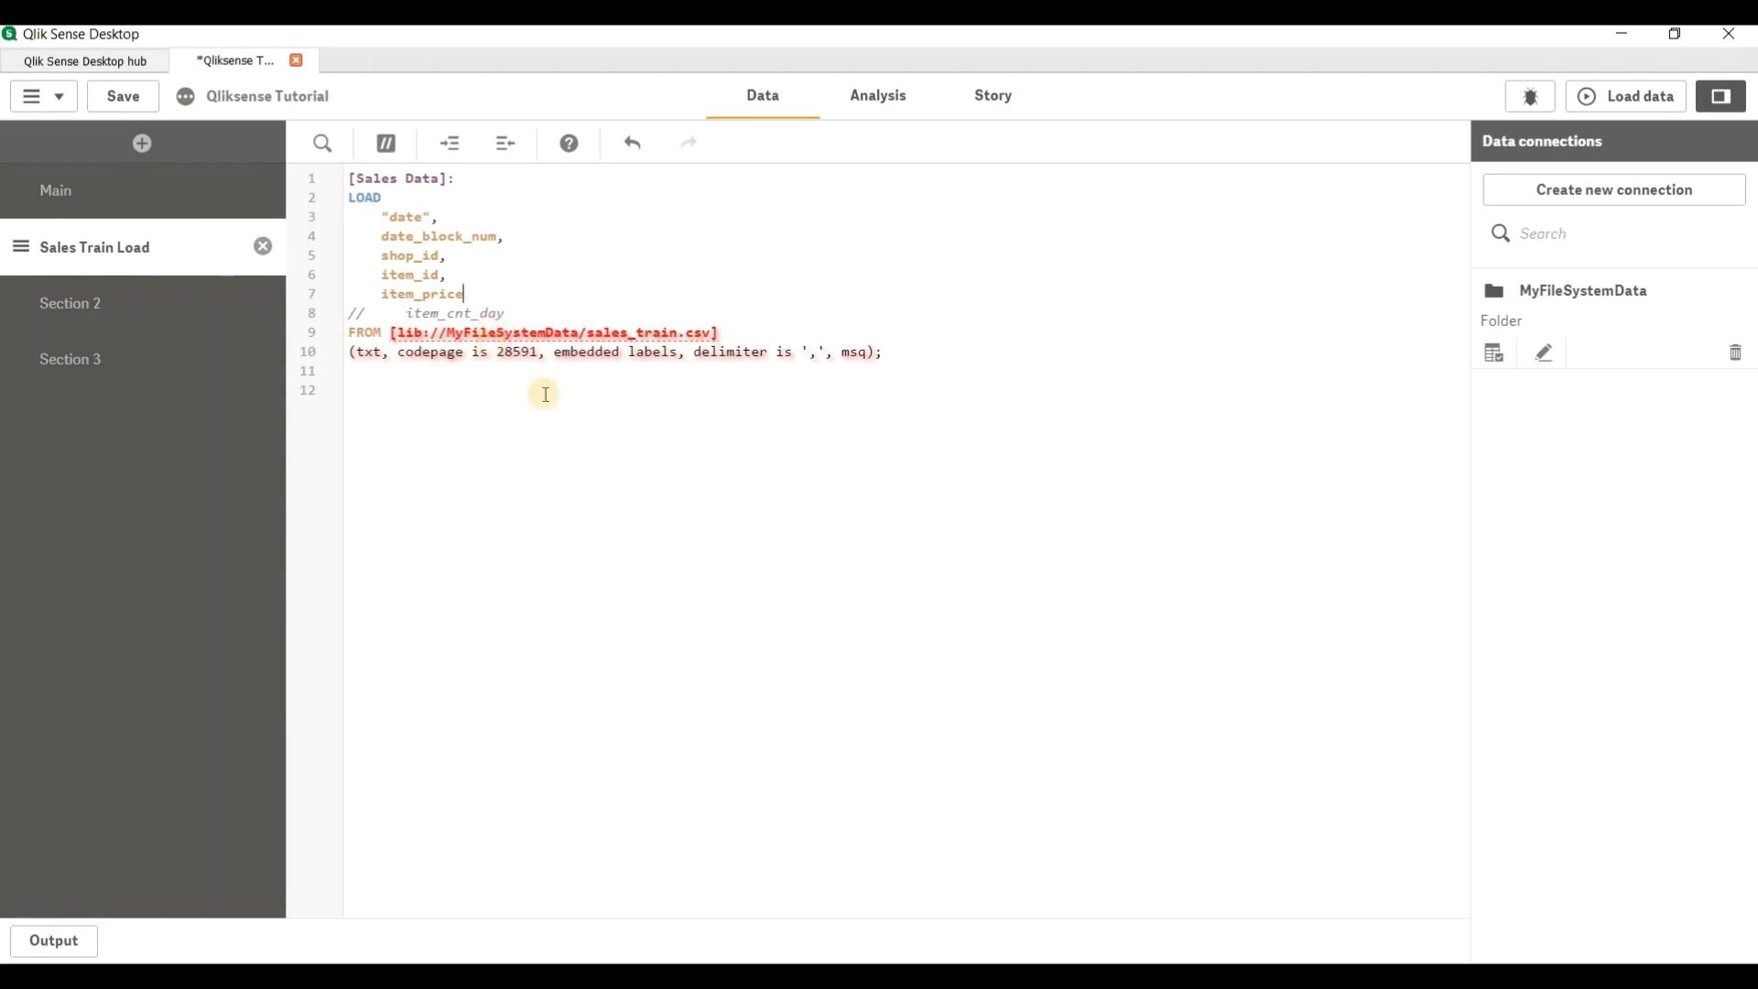
Step: Reload the data without item_cnt_day and check the Sales Data table's fields in the data model viewer
click(1618, 97)
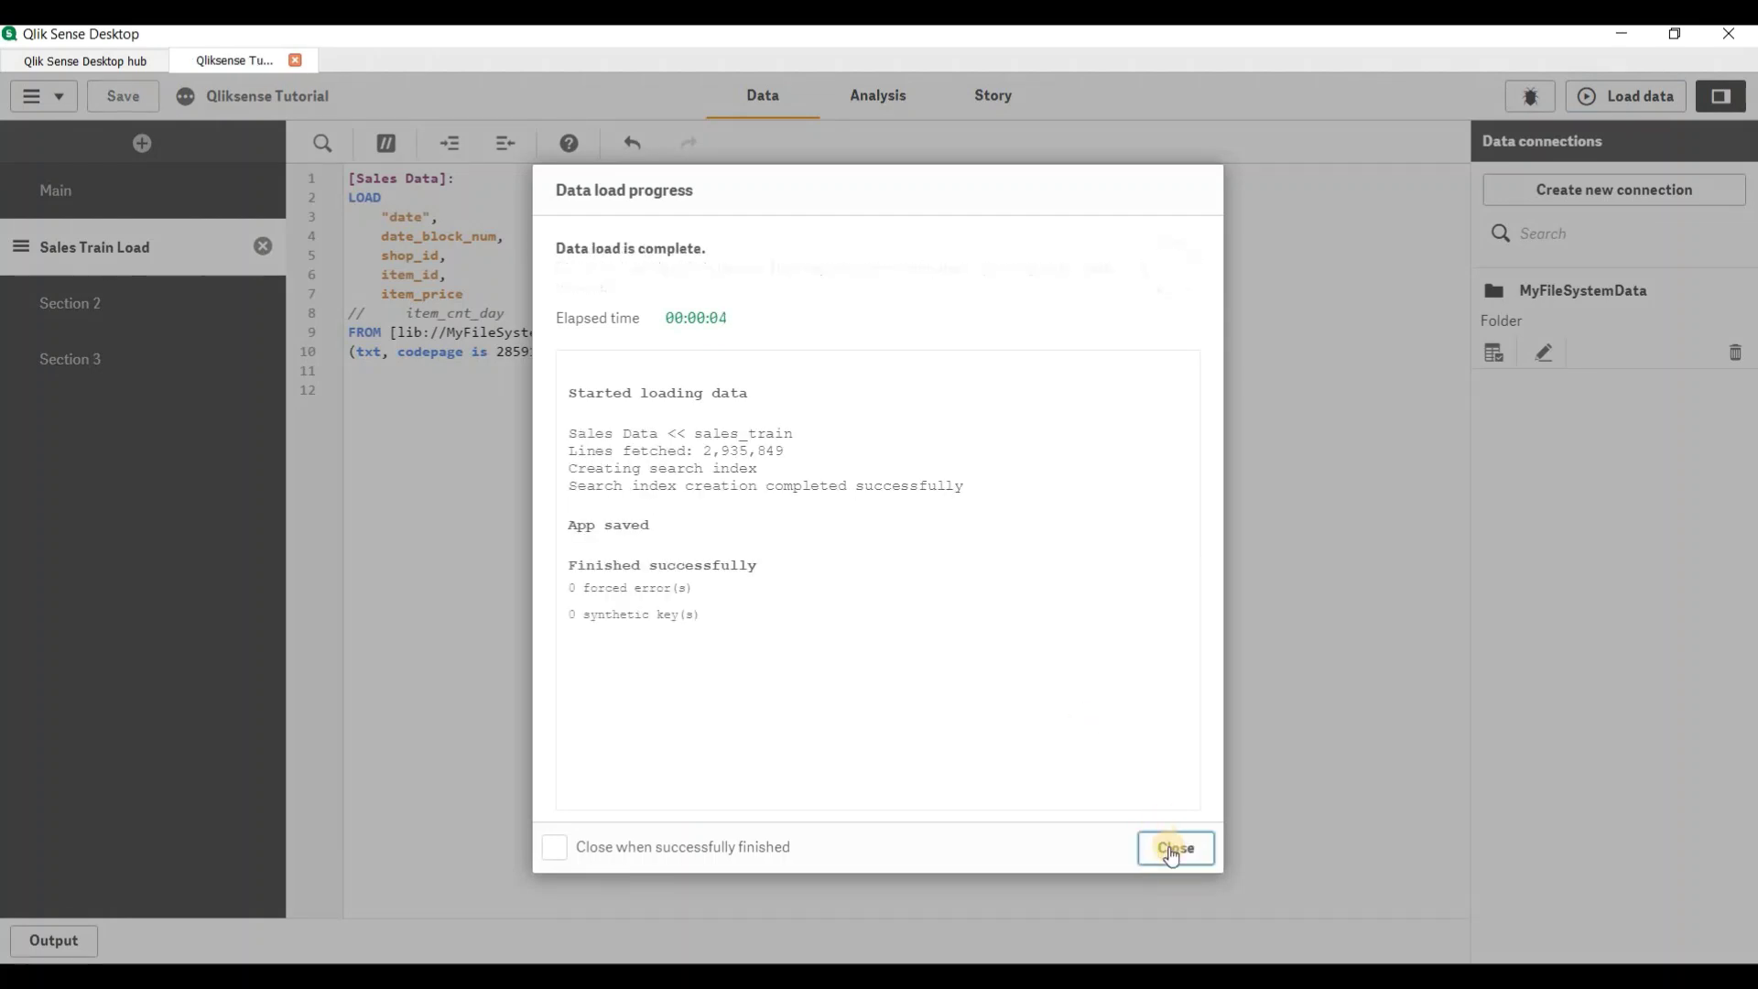
key(Escape)
click(41, 96)
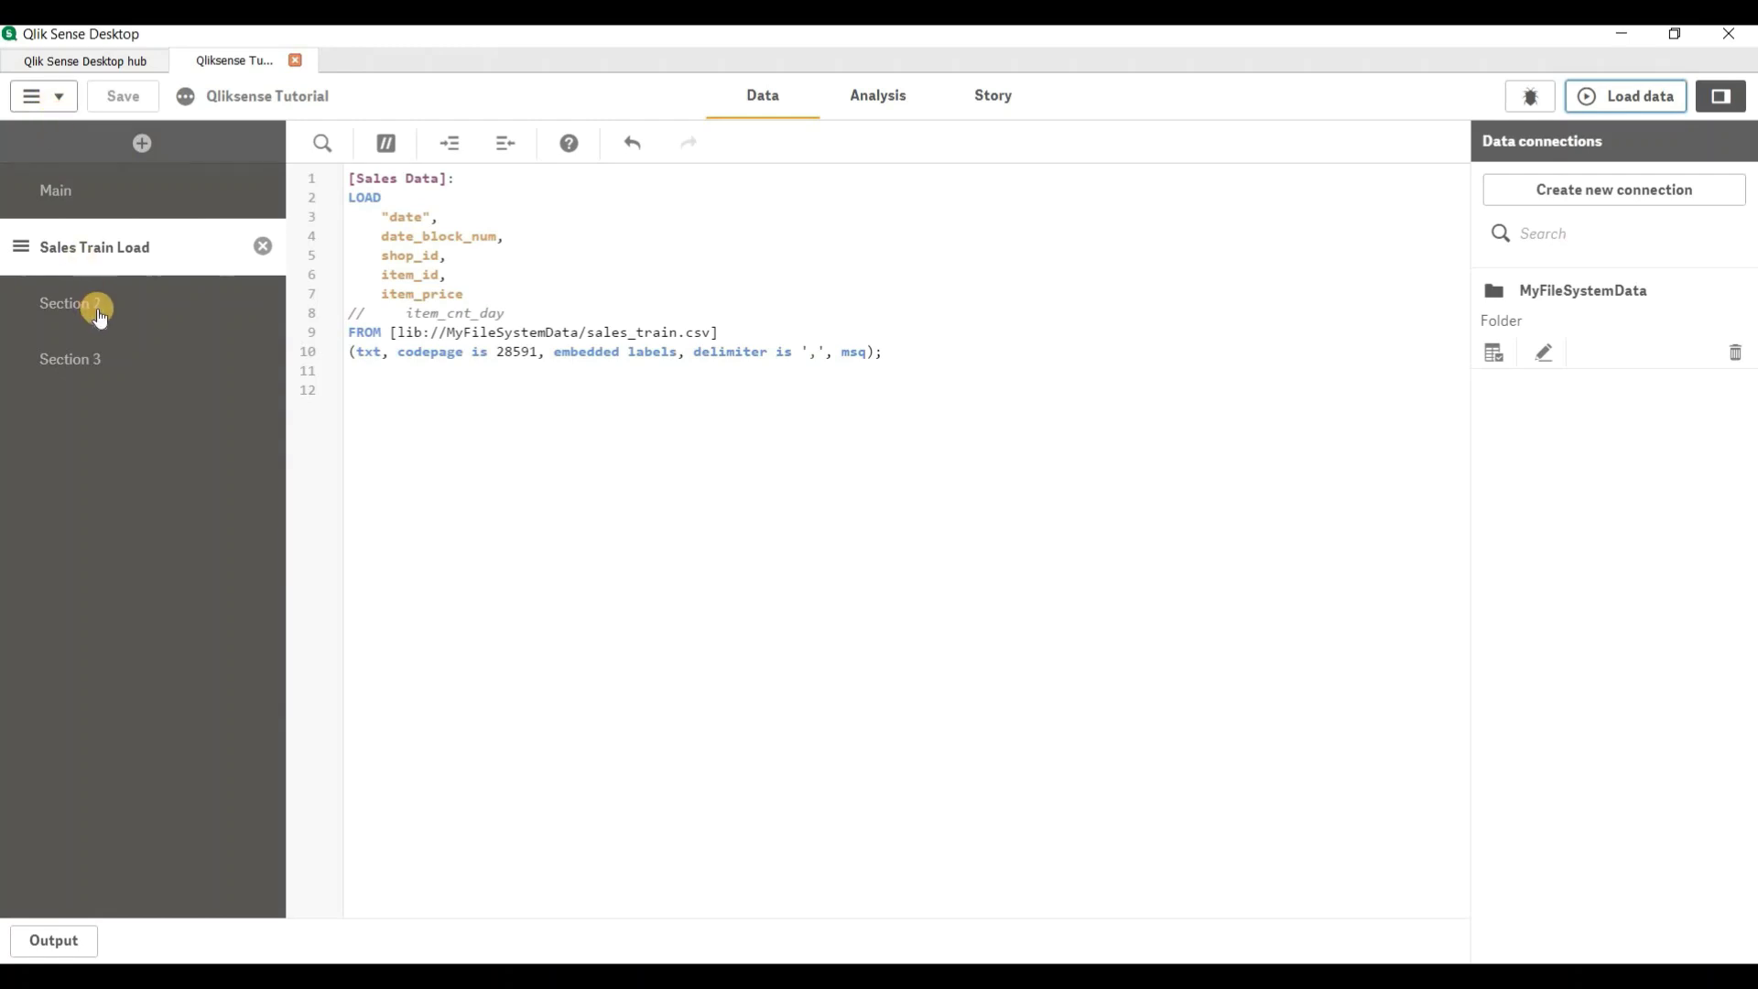
click(133, 291)
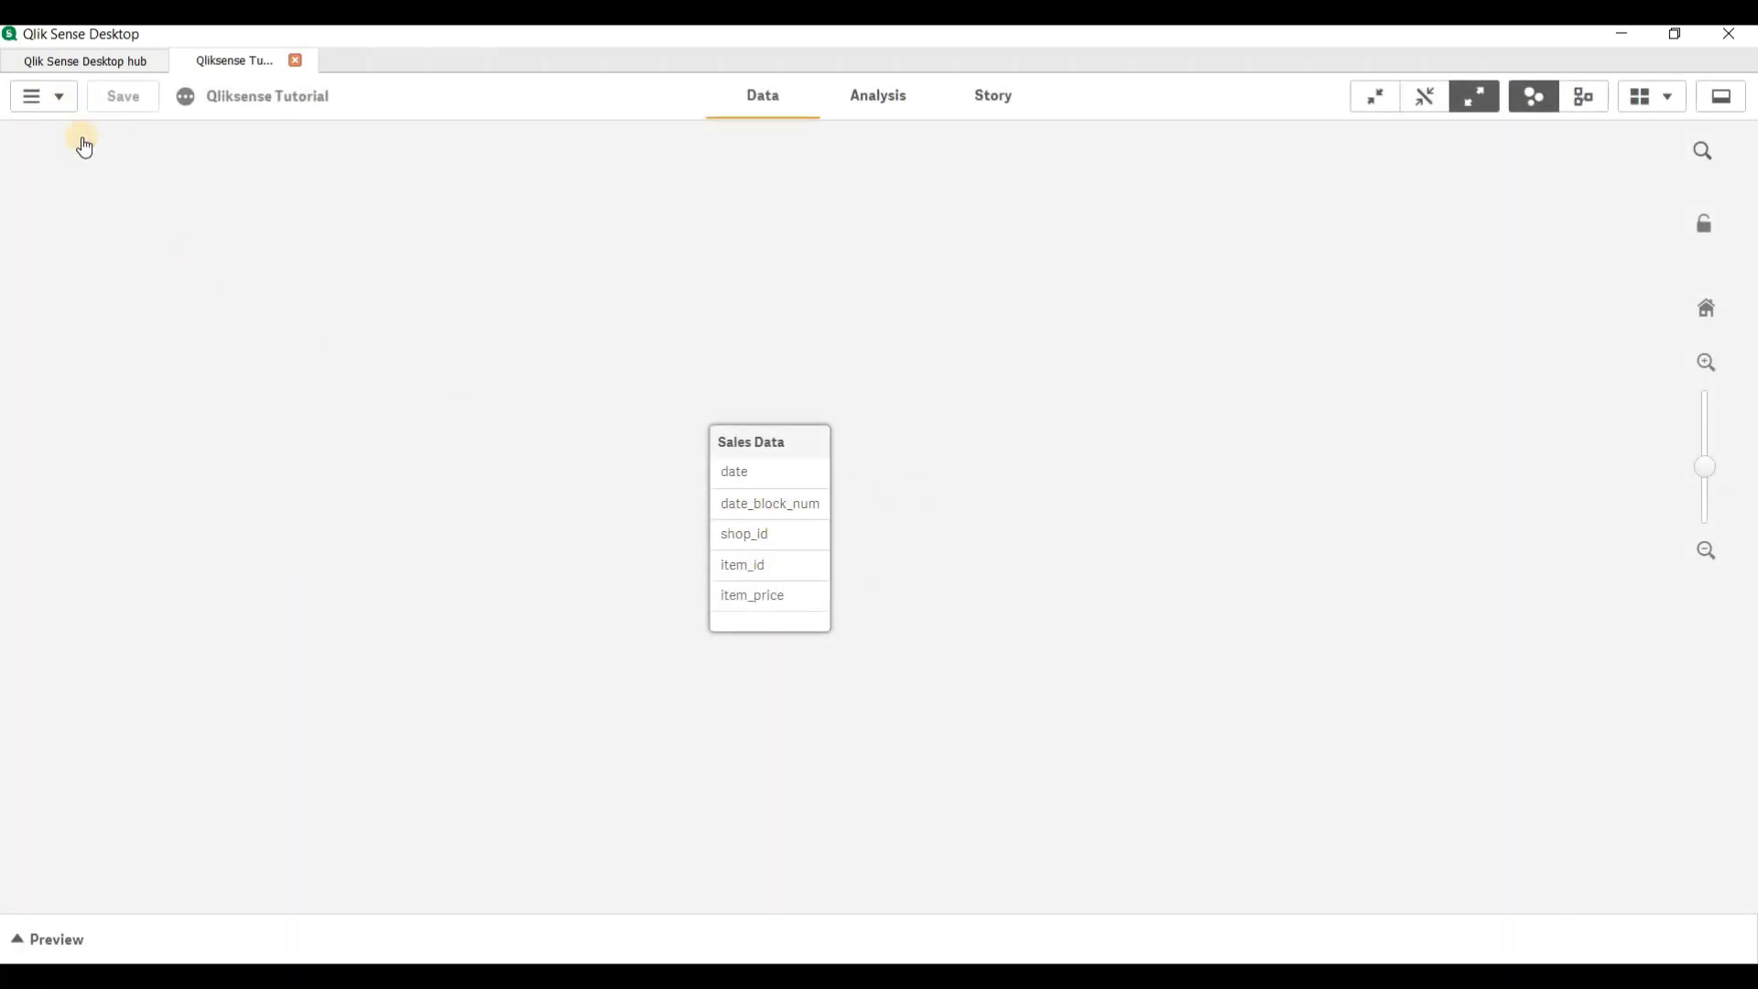
Step: Return to the Sales Train Load script in the data load editor, and switch to sales_train.csv in LibreOffice Calc
click(134, 235)
click(881, 512)
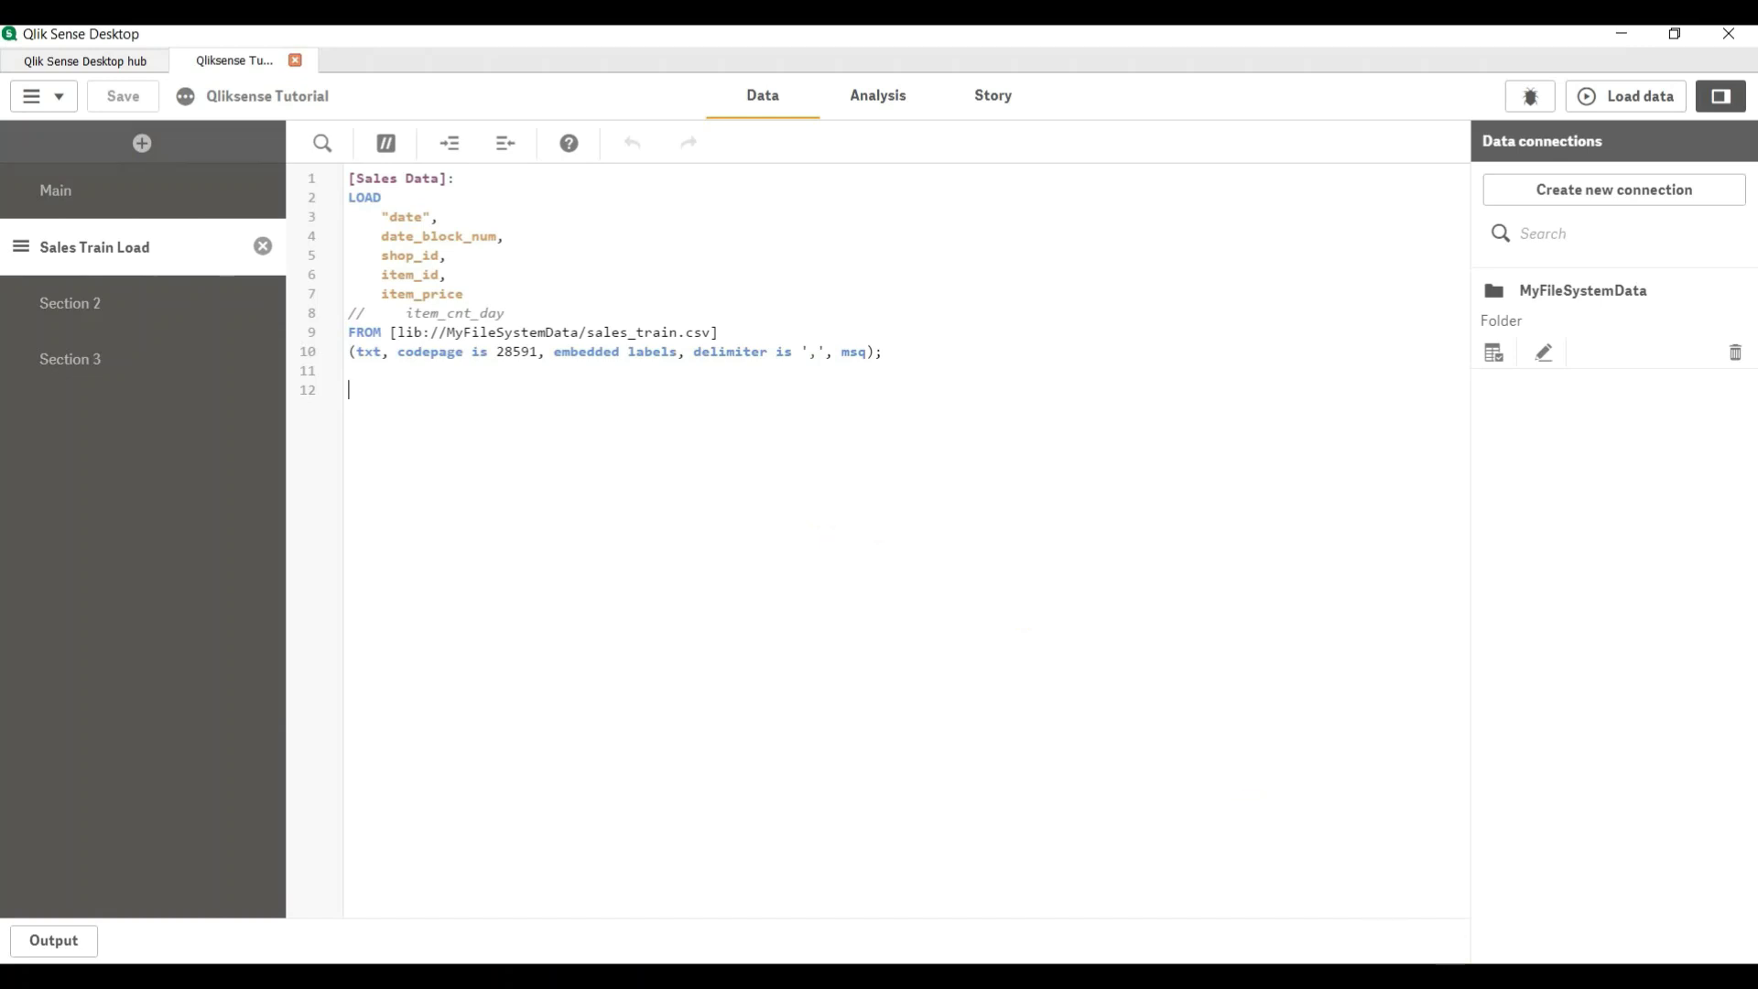
key(alt+Tab)
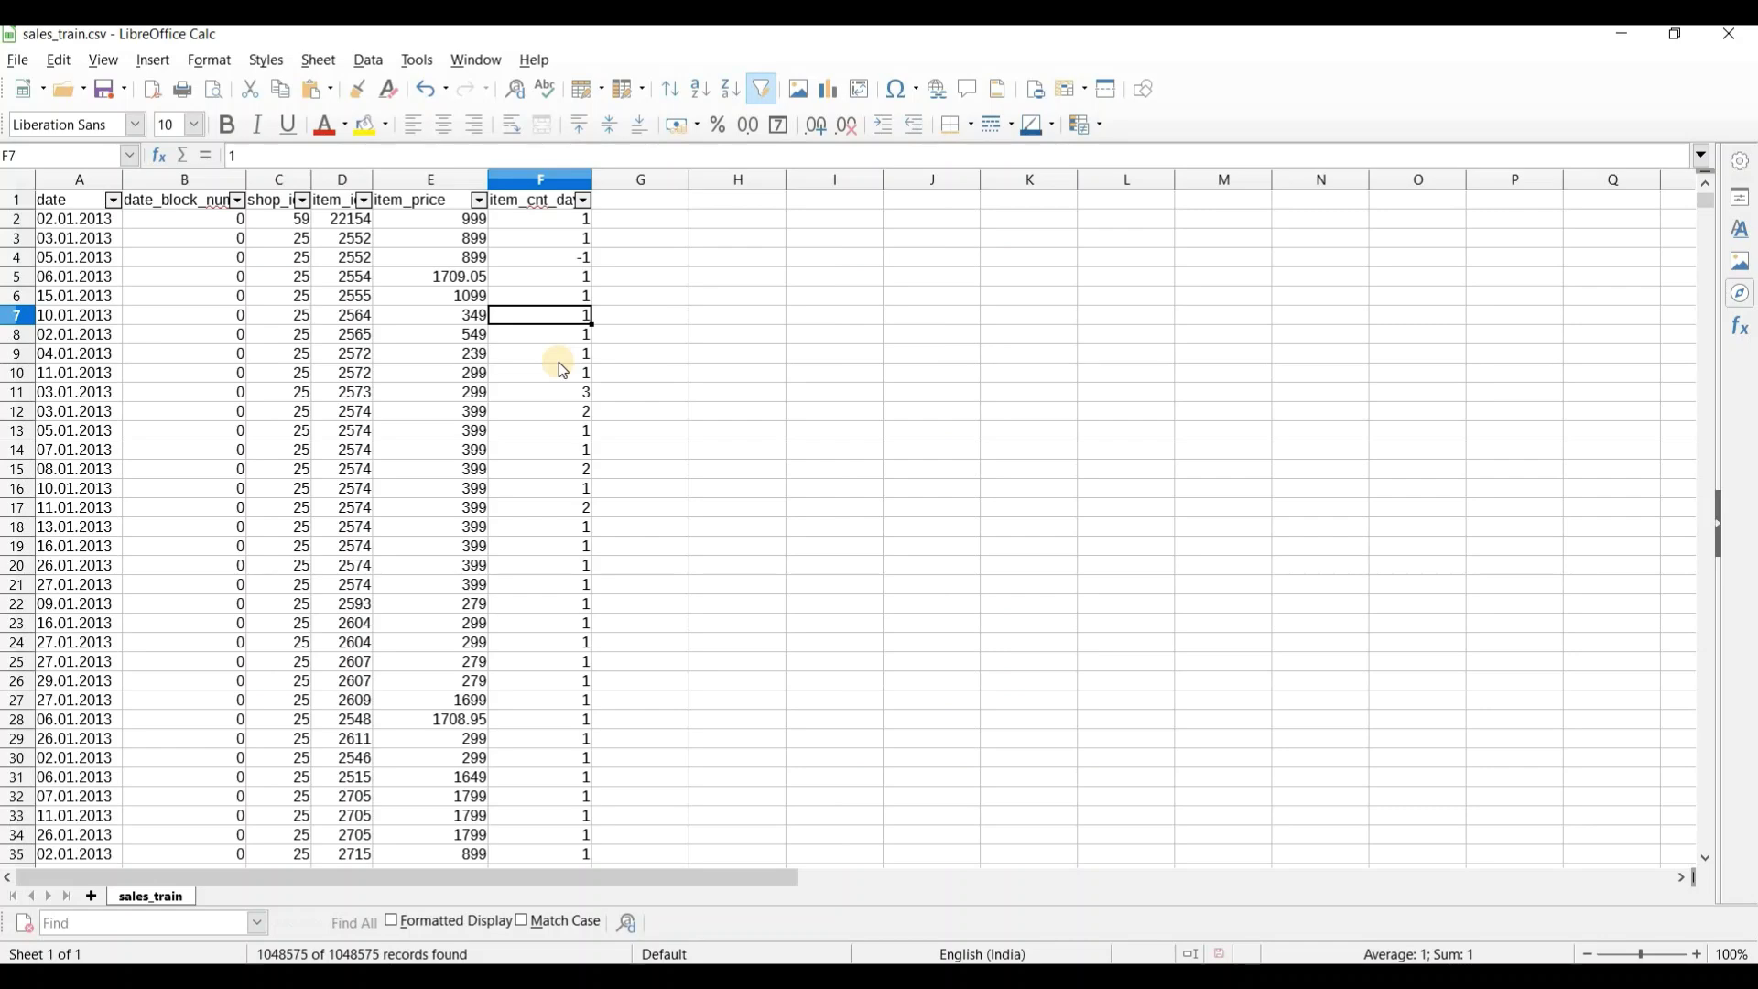
Step: Examine the item_cnt_day and item_price values in the sales_train sheet
scroll(558, 362, down, 12)
scroll(529, 370, up, 12)
click(440, 206)
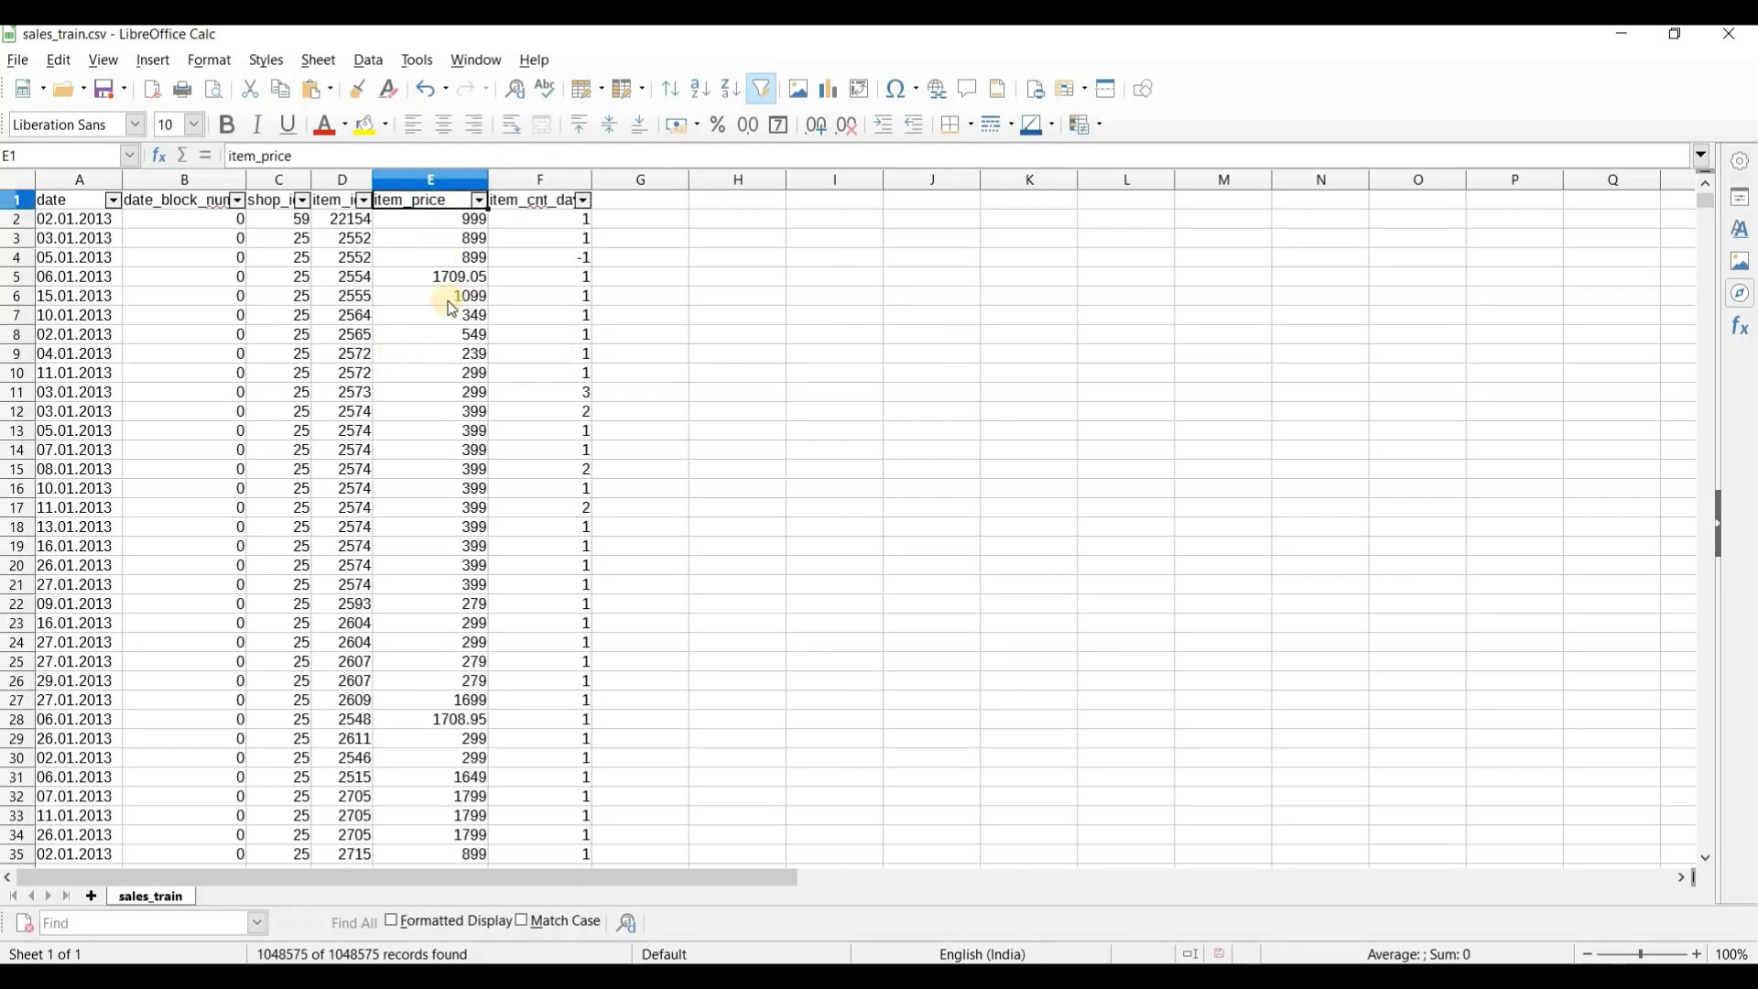
scroll(451, 309, down, 20)
scroll(452, 308, up, 20)
click(458, 278)
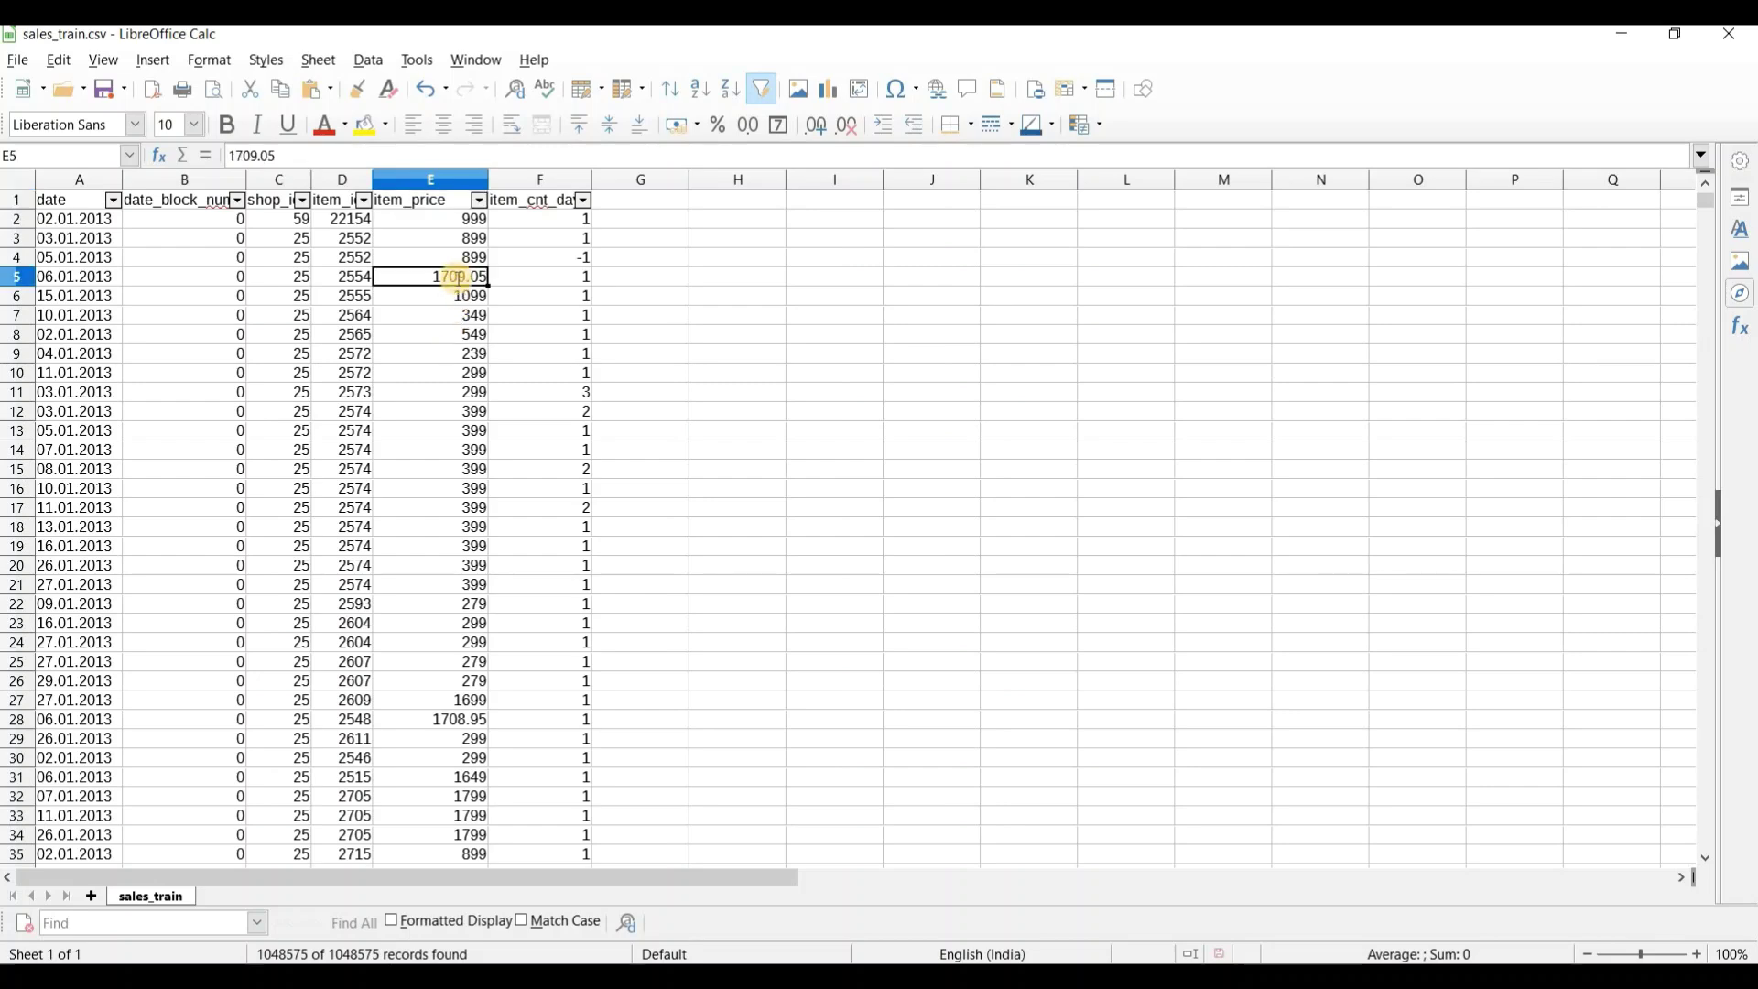
Step: Switch back to Qlik Sense and add the condition where item_price>=1000 before the closing semicolon of the Sales Data load statement
key(alt+Tab)
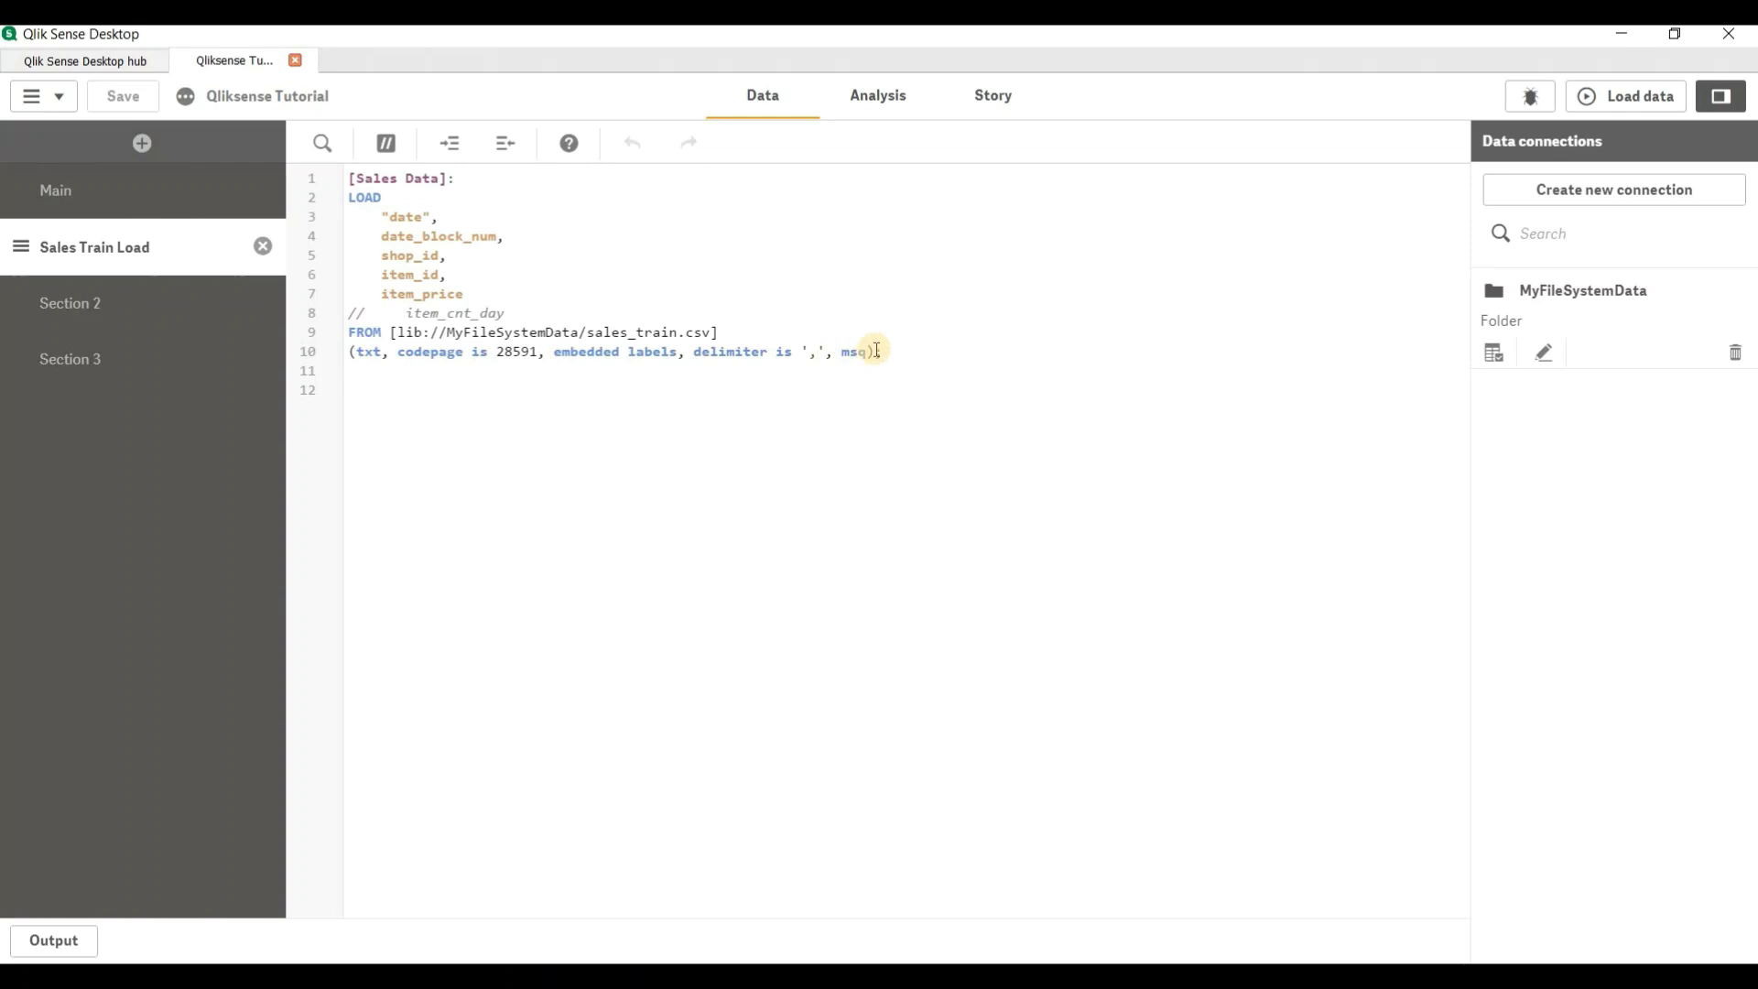
click(876, 350)
text(; where ;)
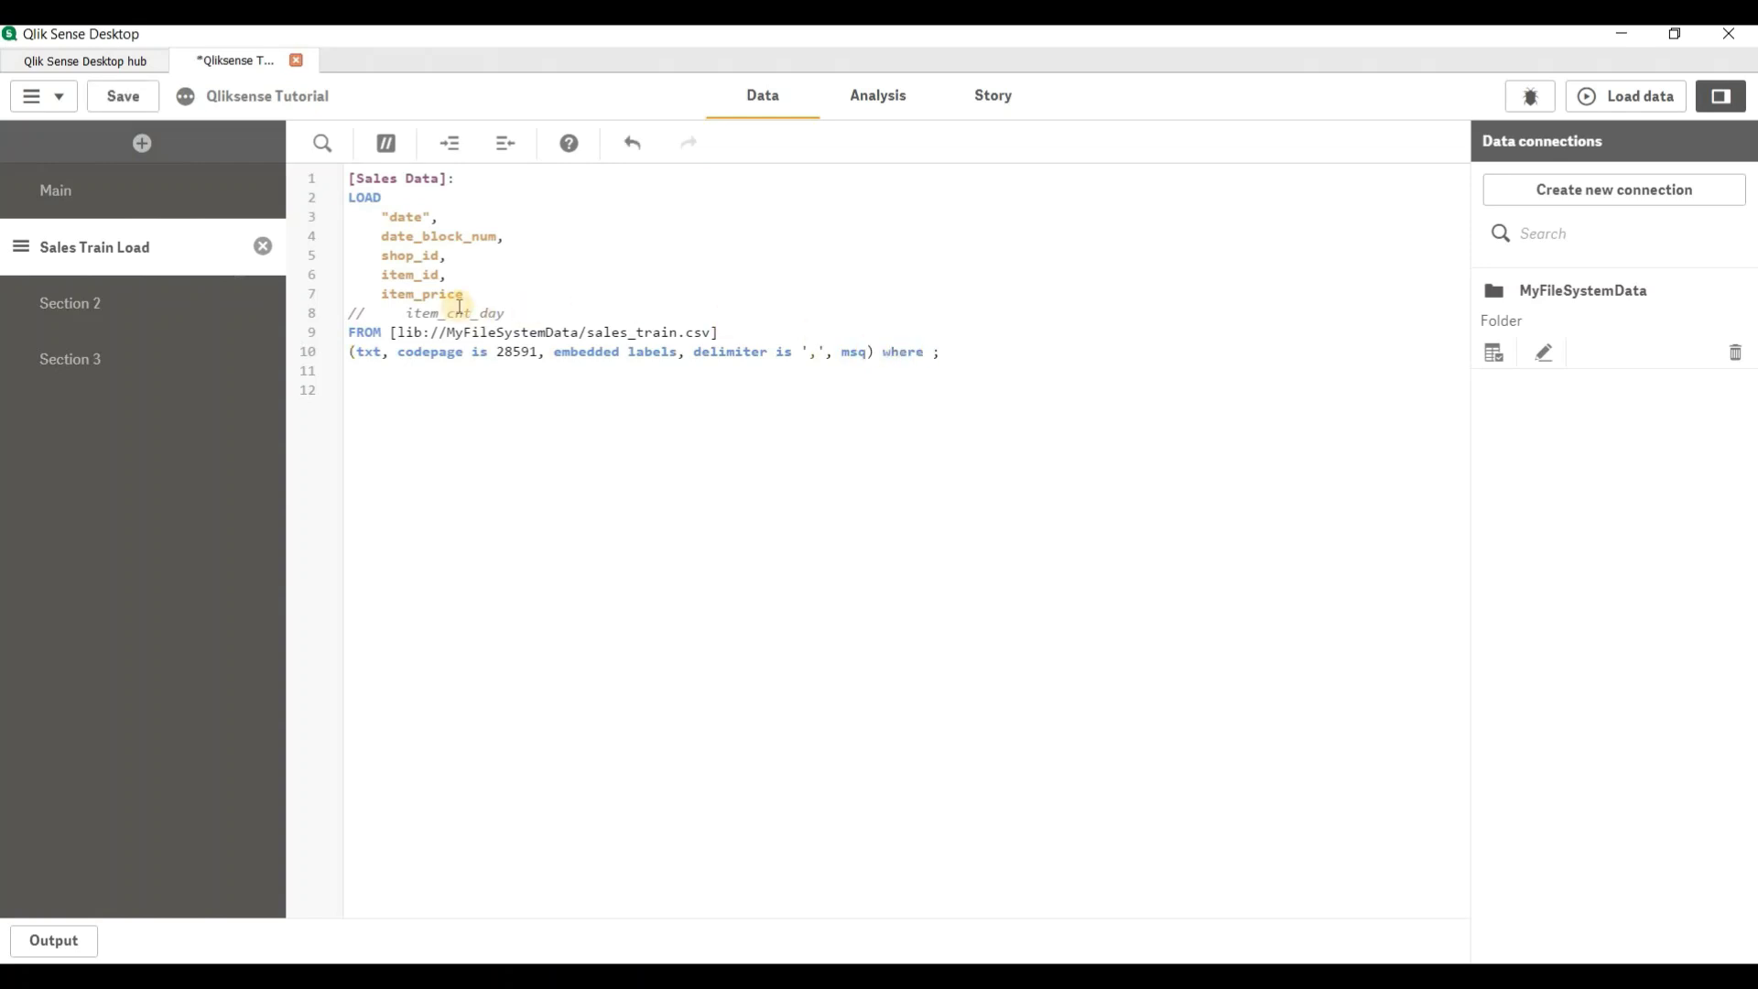
double_click(436, 303)
key(ctrl+c)
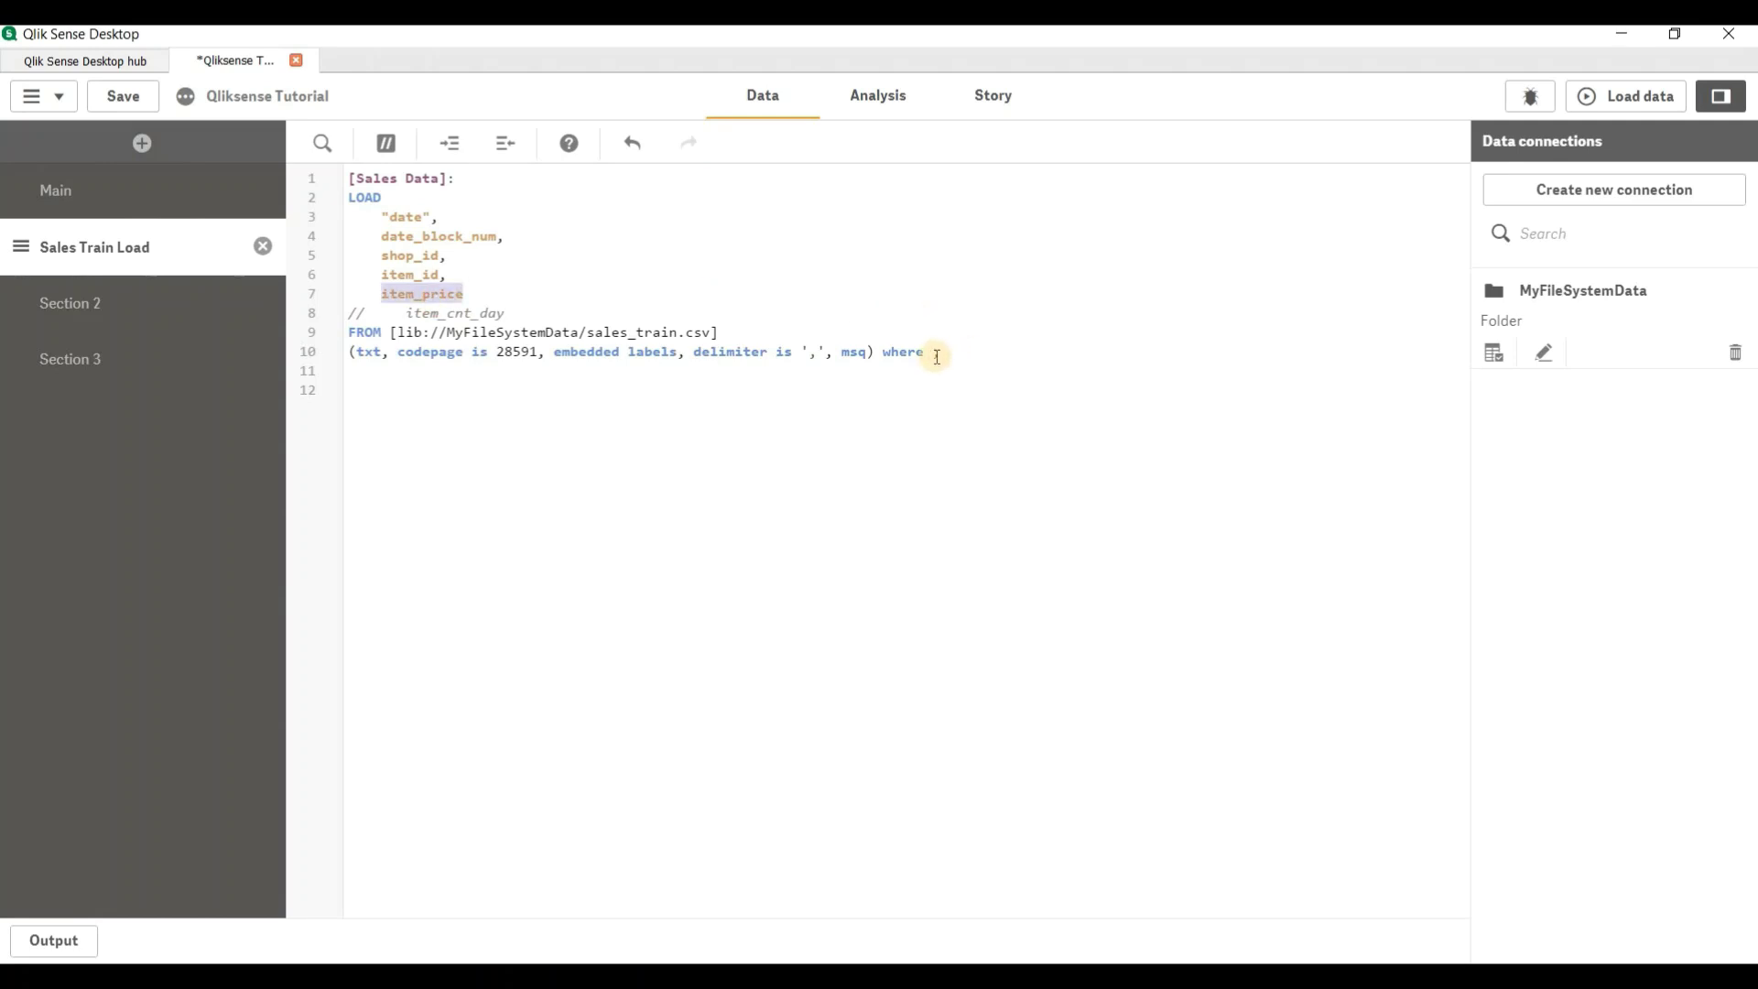
click(928, 355)
key(ctrl+v)
text(>=1)
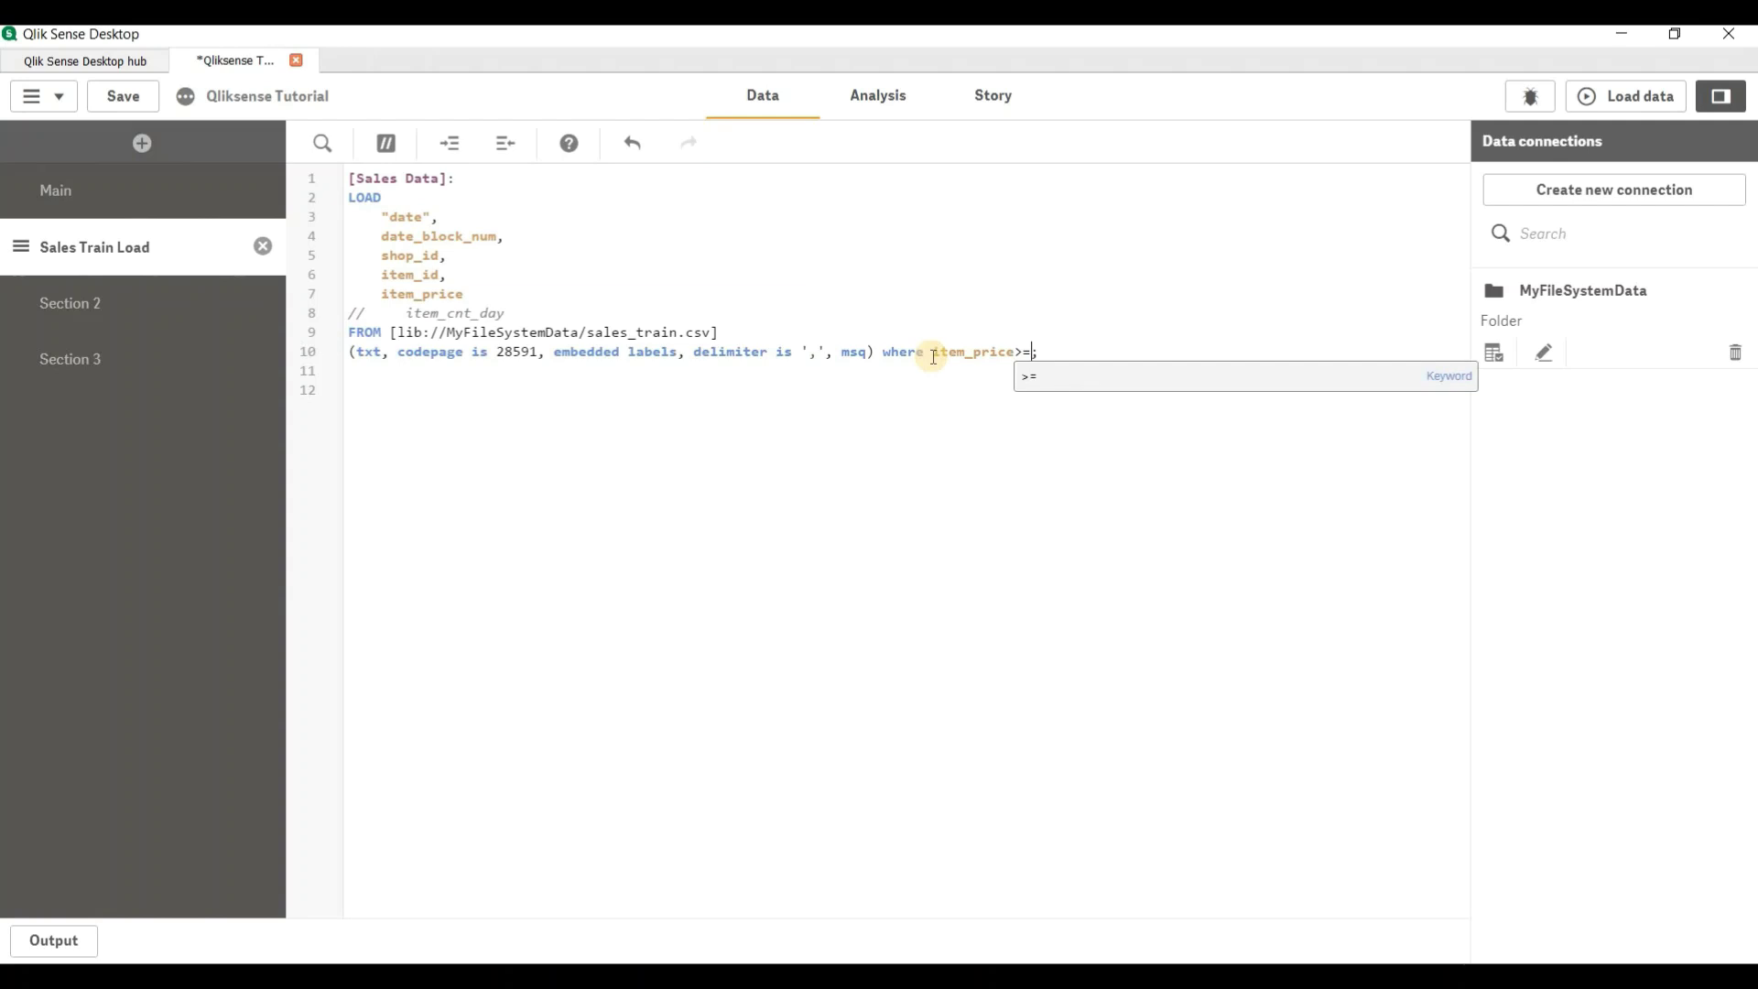
text(000)
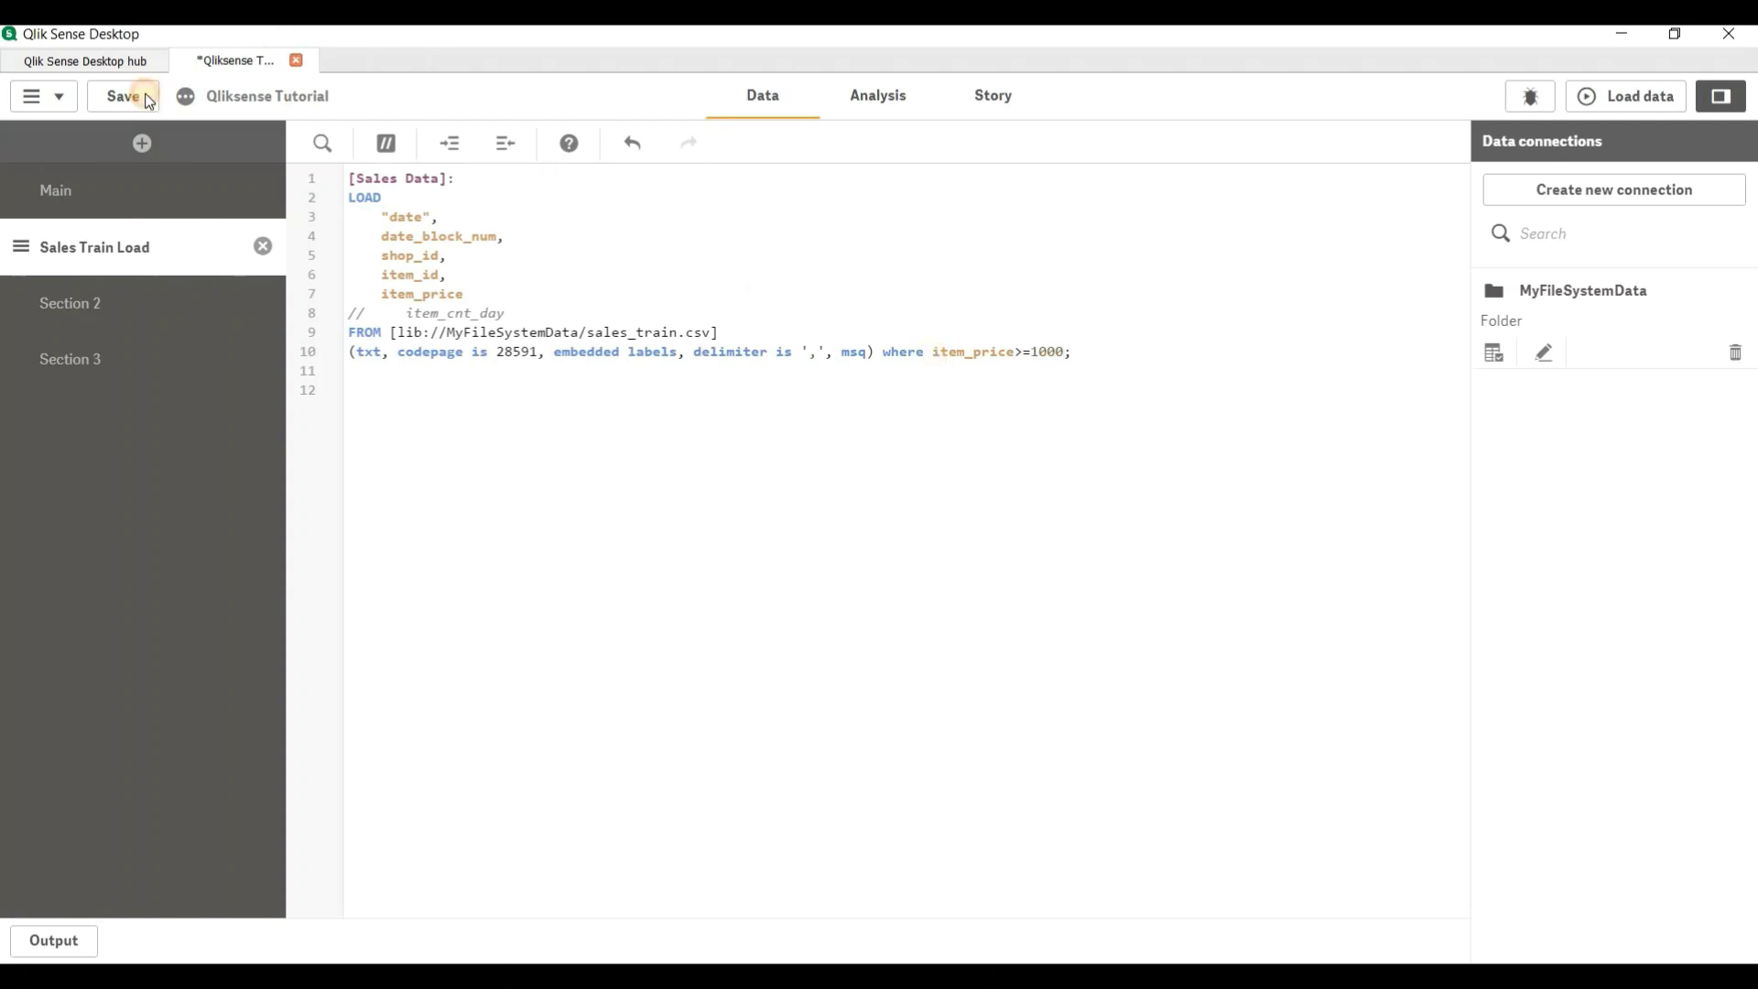
Step: Load the data with the price condition, check the lines fetched, and open the Dashboard sheet for editing
click(1628, 95)
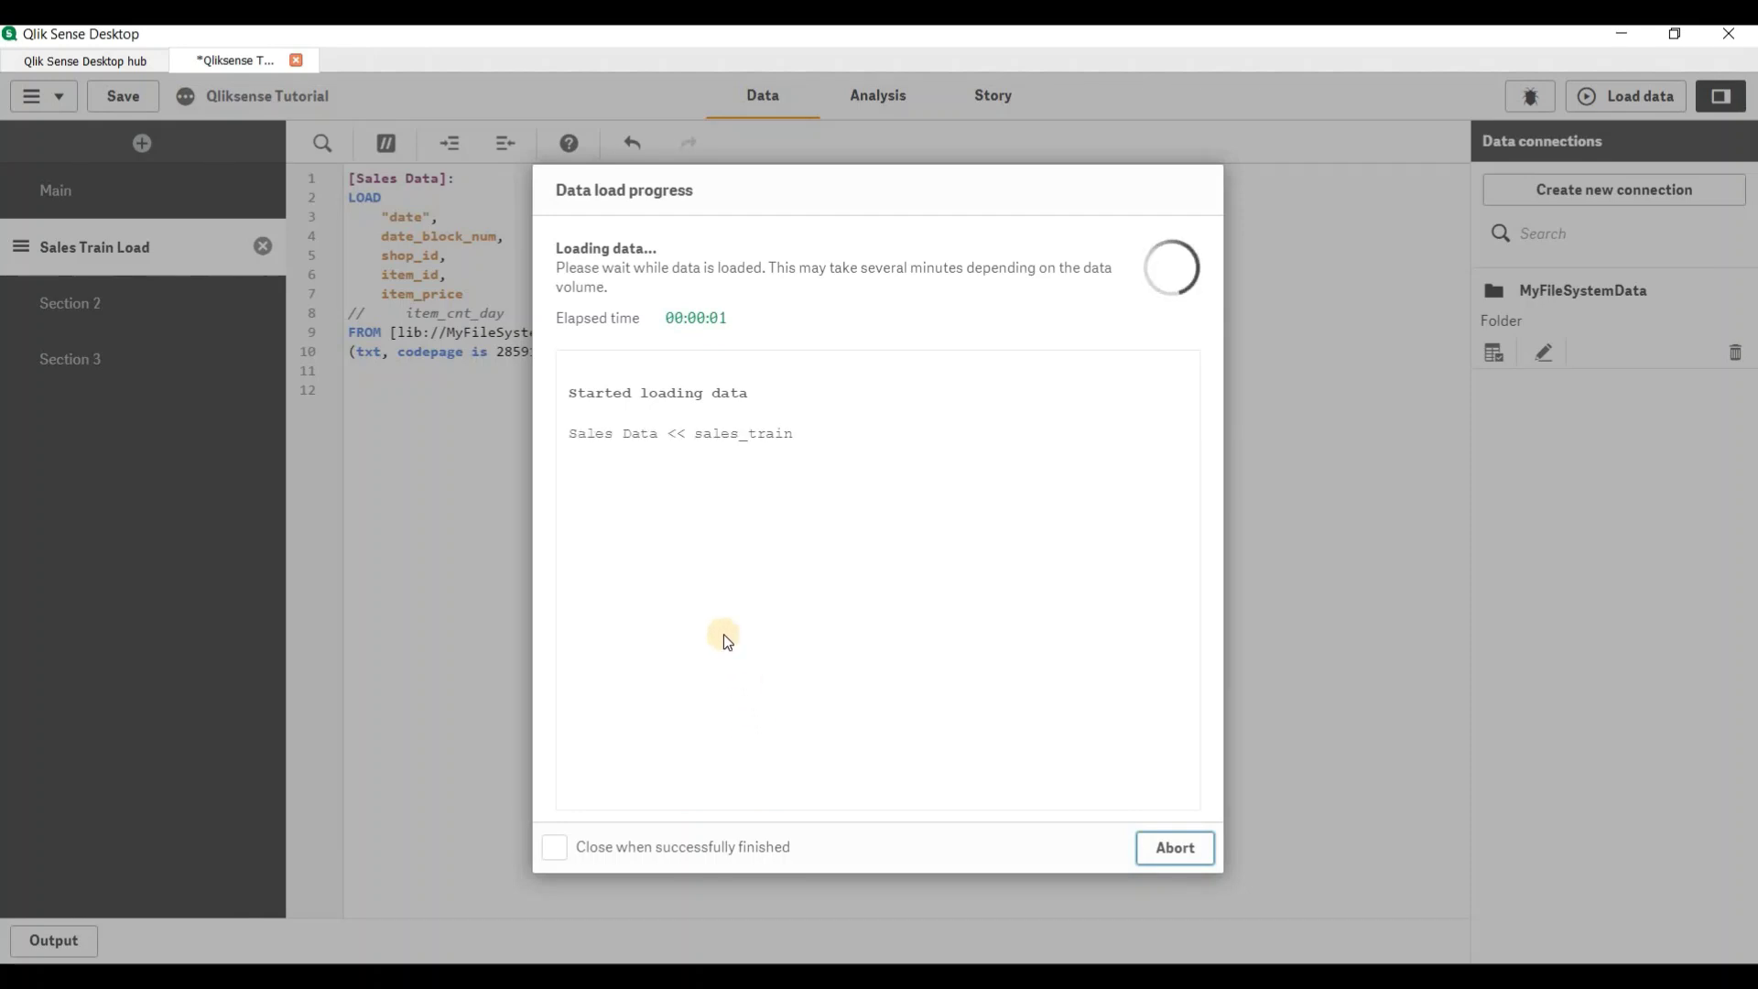
double_click(713, 451)
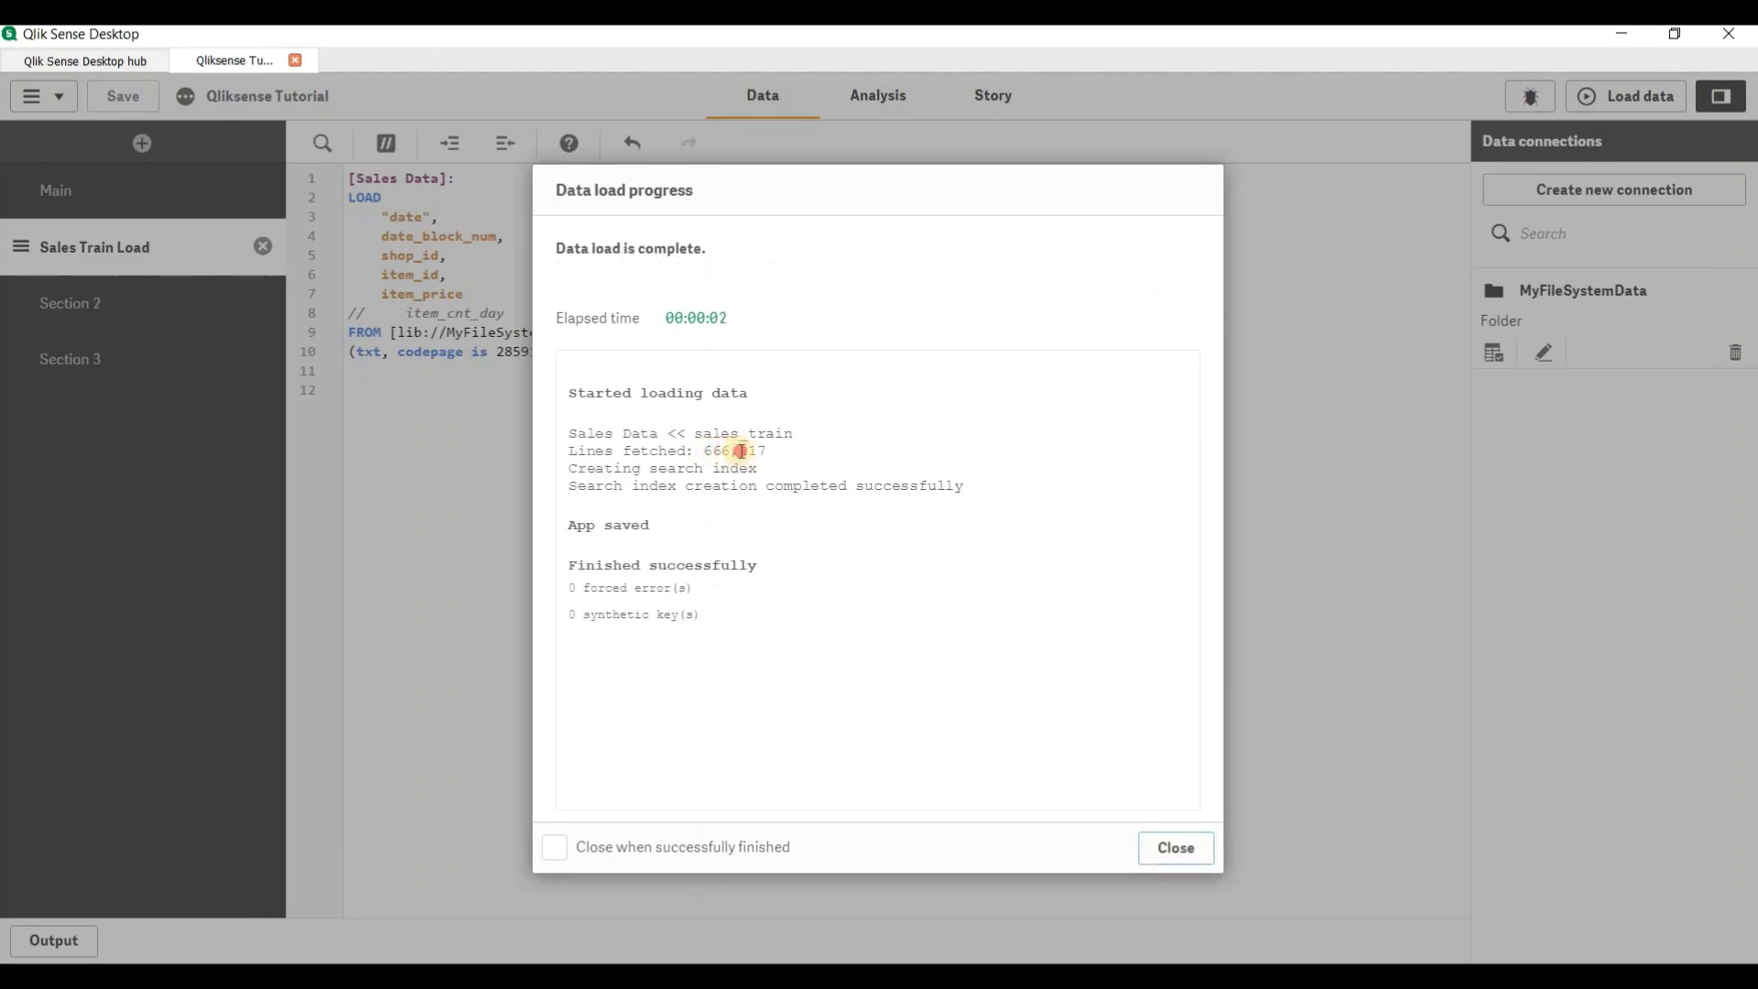
drag(778, 455, 780, 455)
key(Escape)
click(871, 104)
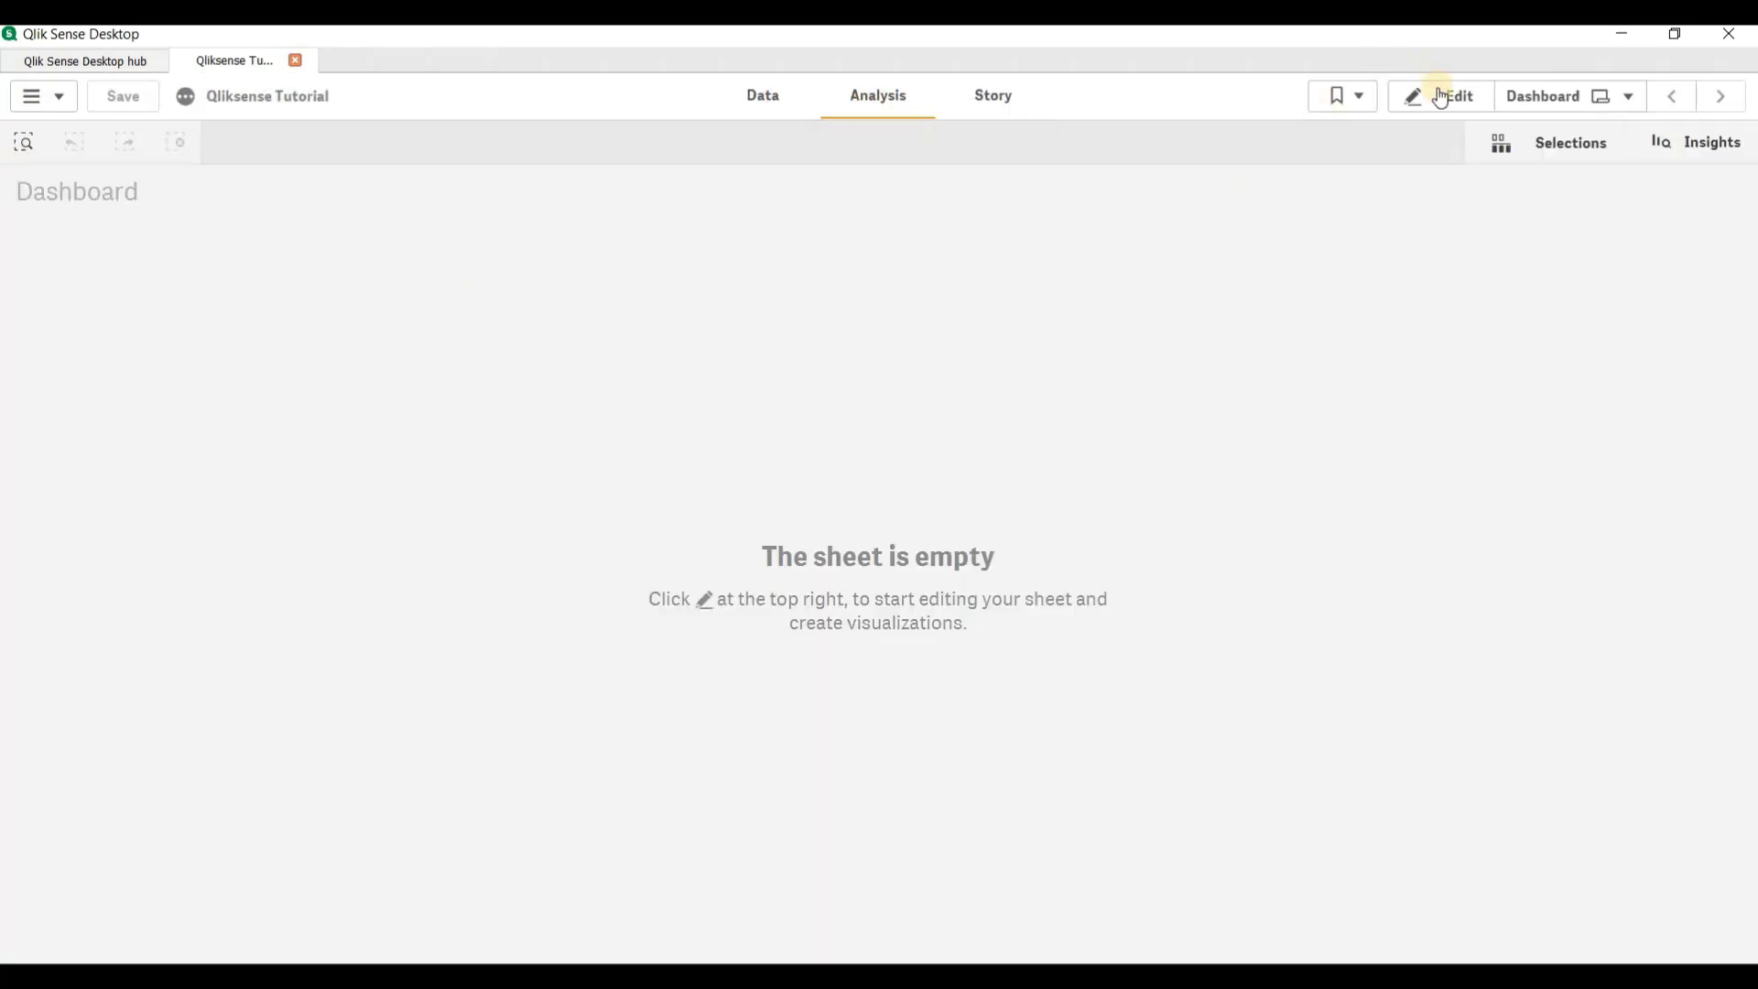
click(1437, 95)
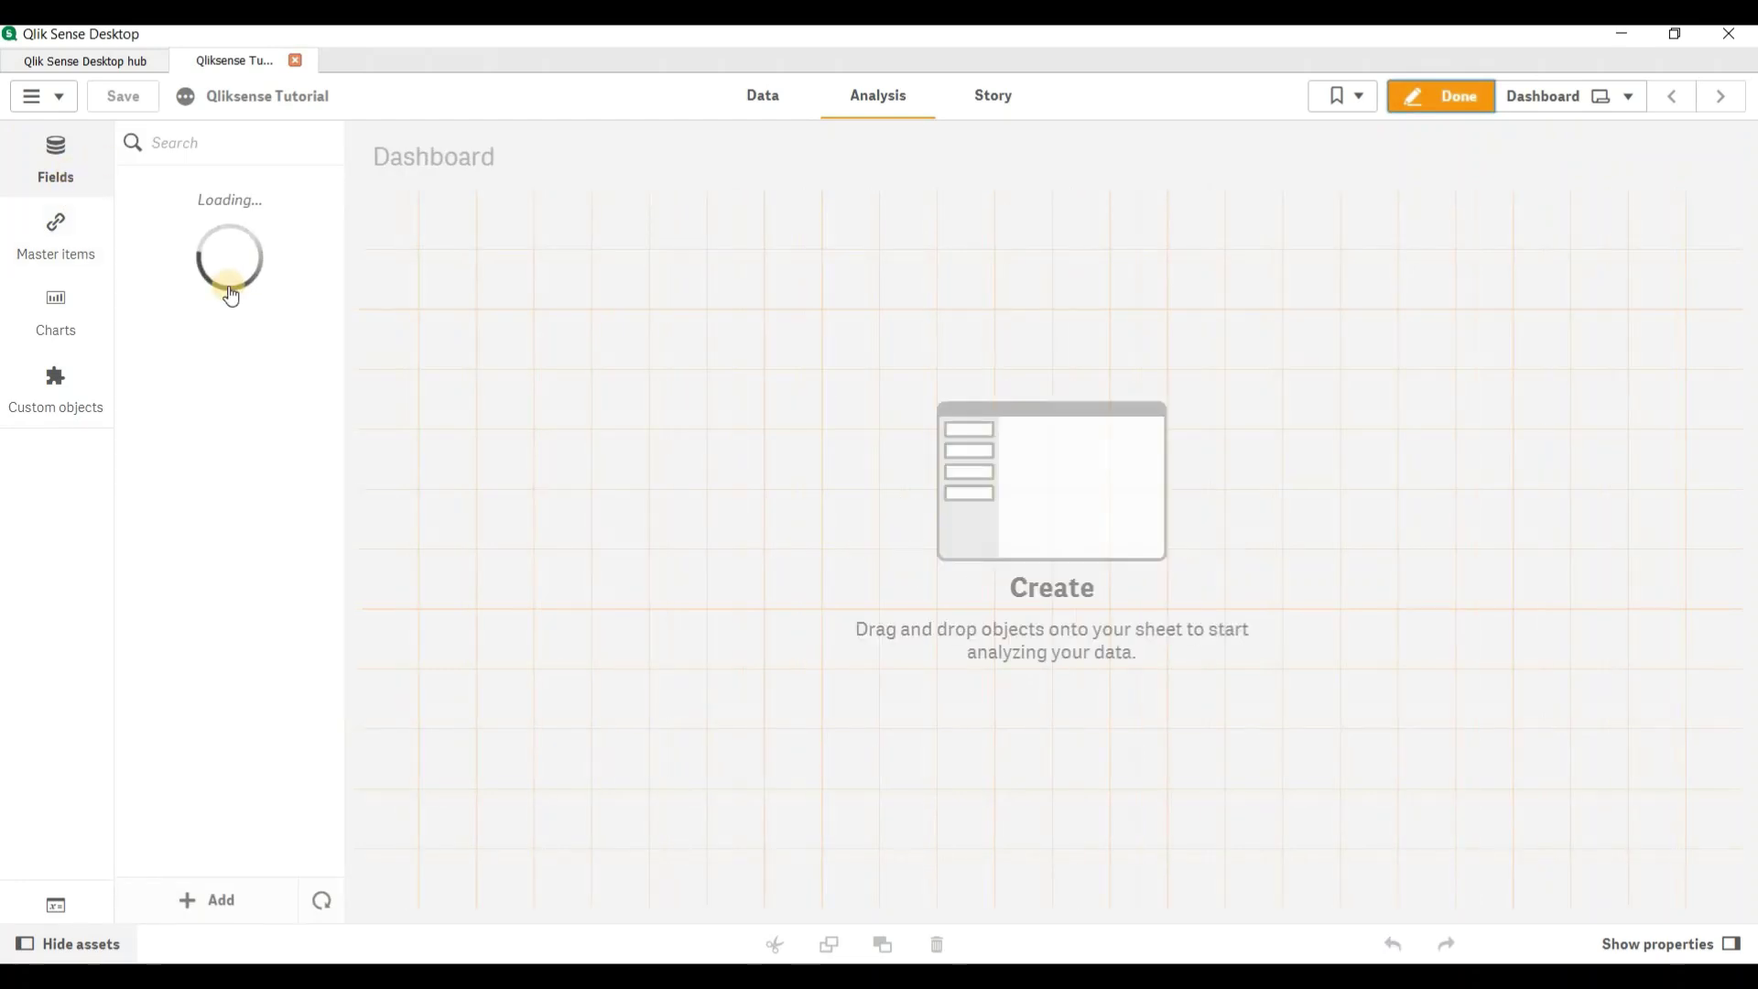
drag(193, 364, 907, 534)
right_click(810, 440)
click(852, 547)
Step: Find the filter pane among the charts and add it to the Dashboard sheet with item_price as its dimension
click(44, 339)
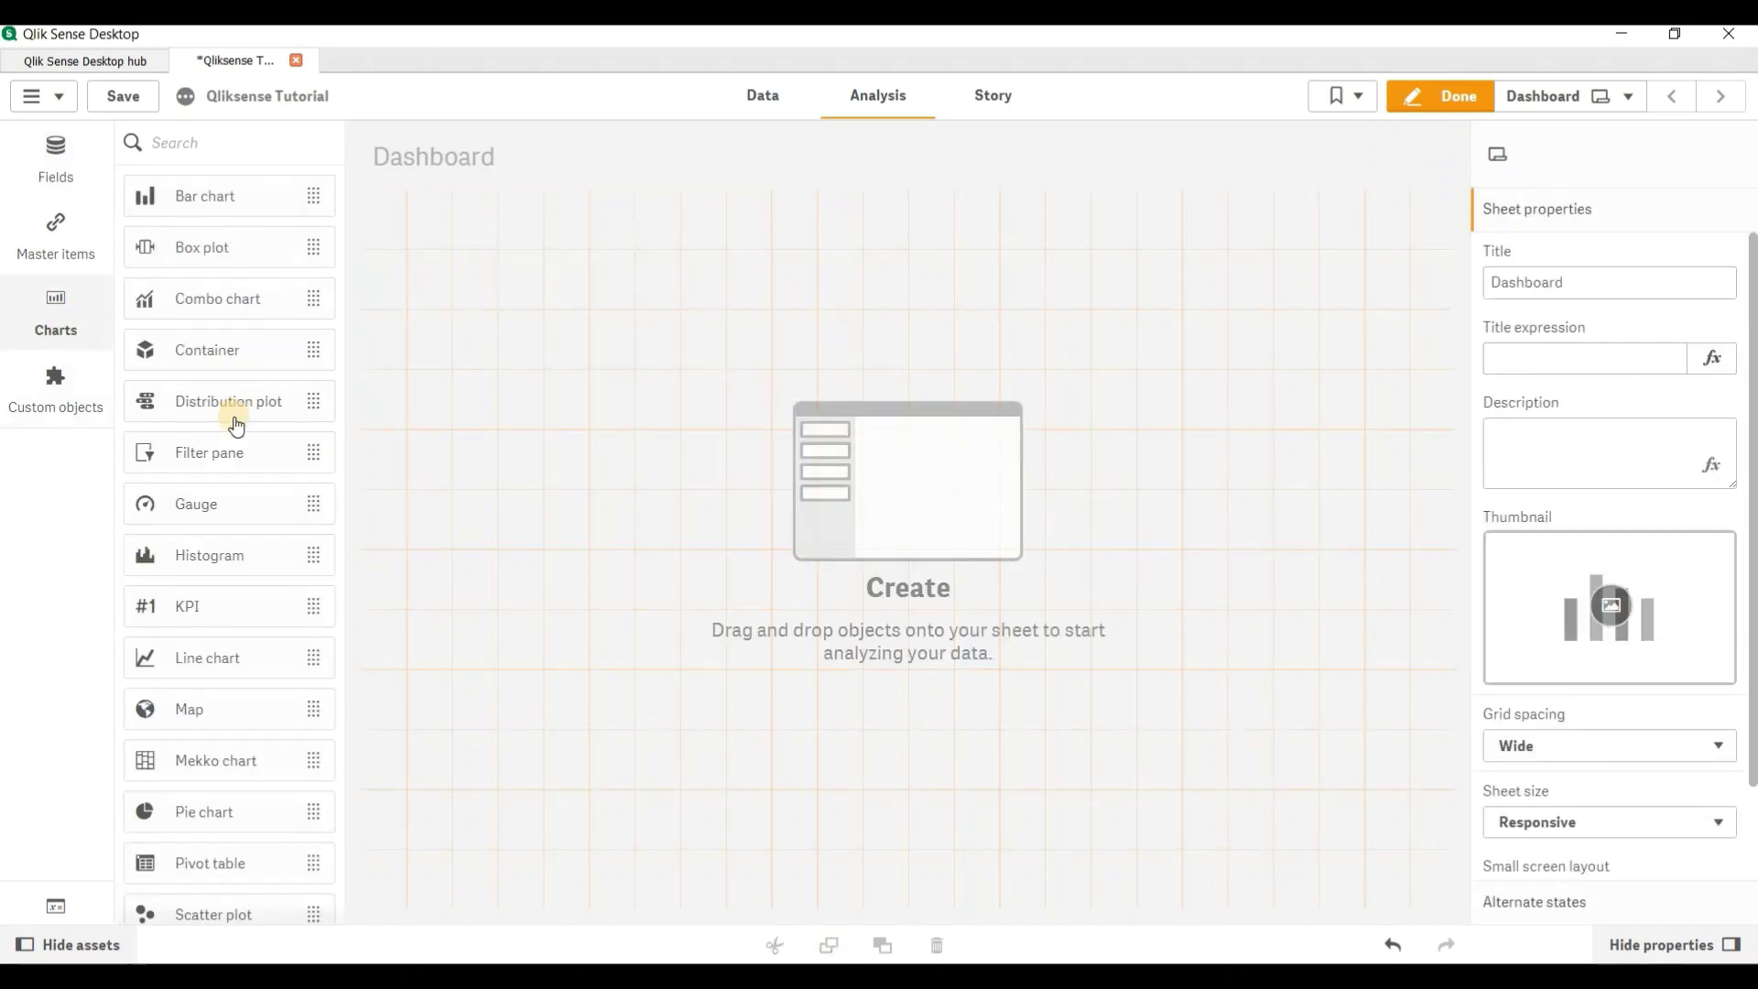
scroll(235, 424, down, 1)
scroll(235, 421, down, 1)
scroll(236, 420, up, 2)
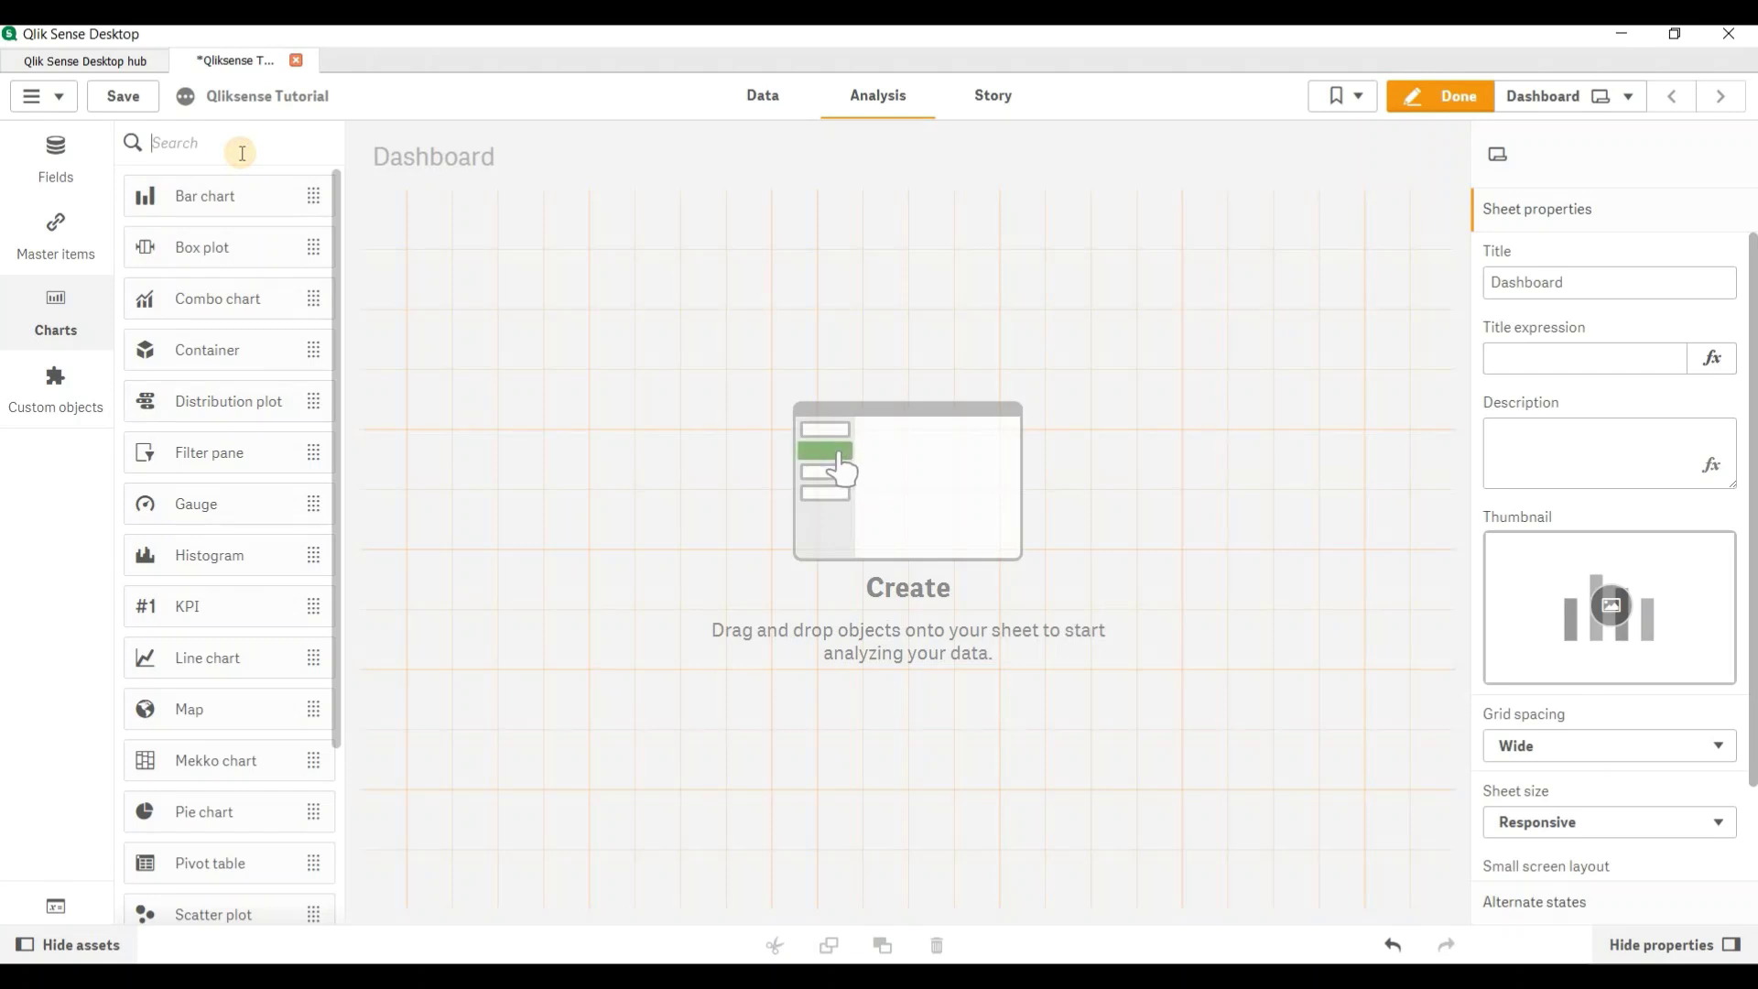
text(fil)
drag(229, 195, 627, 401)
click(630, 398)
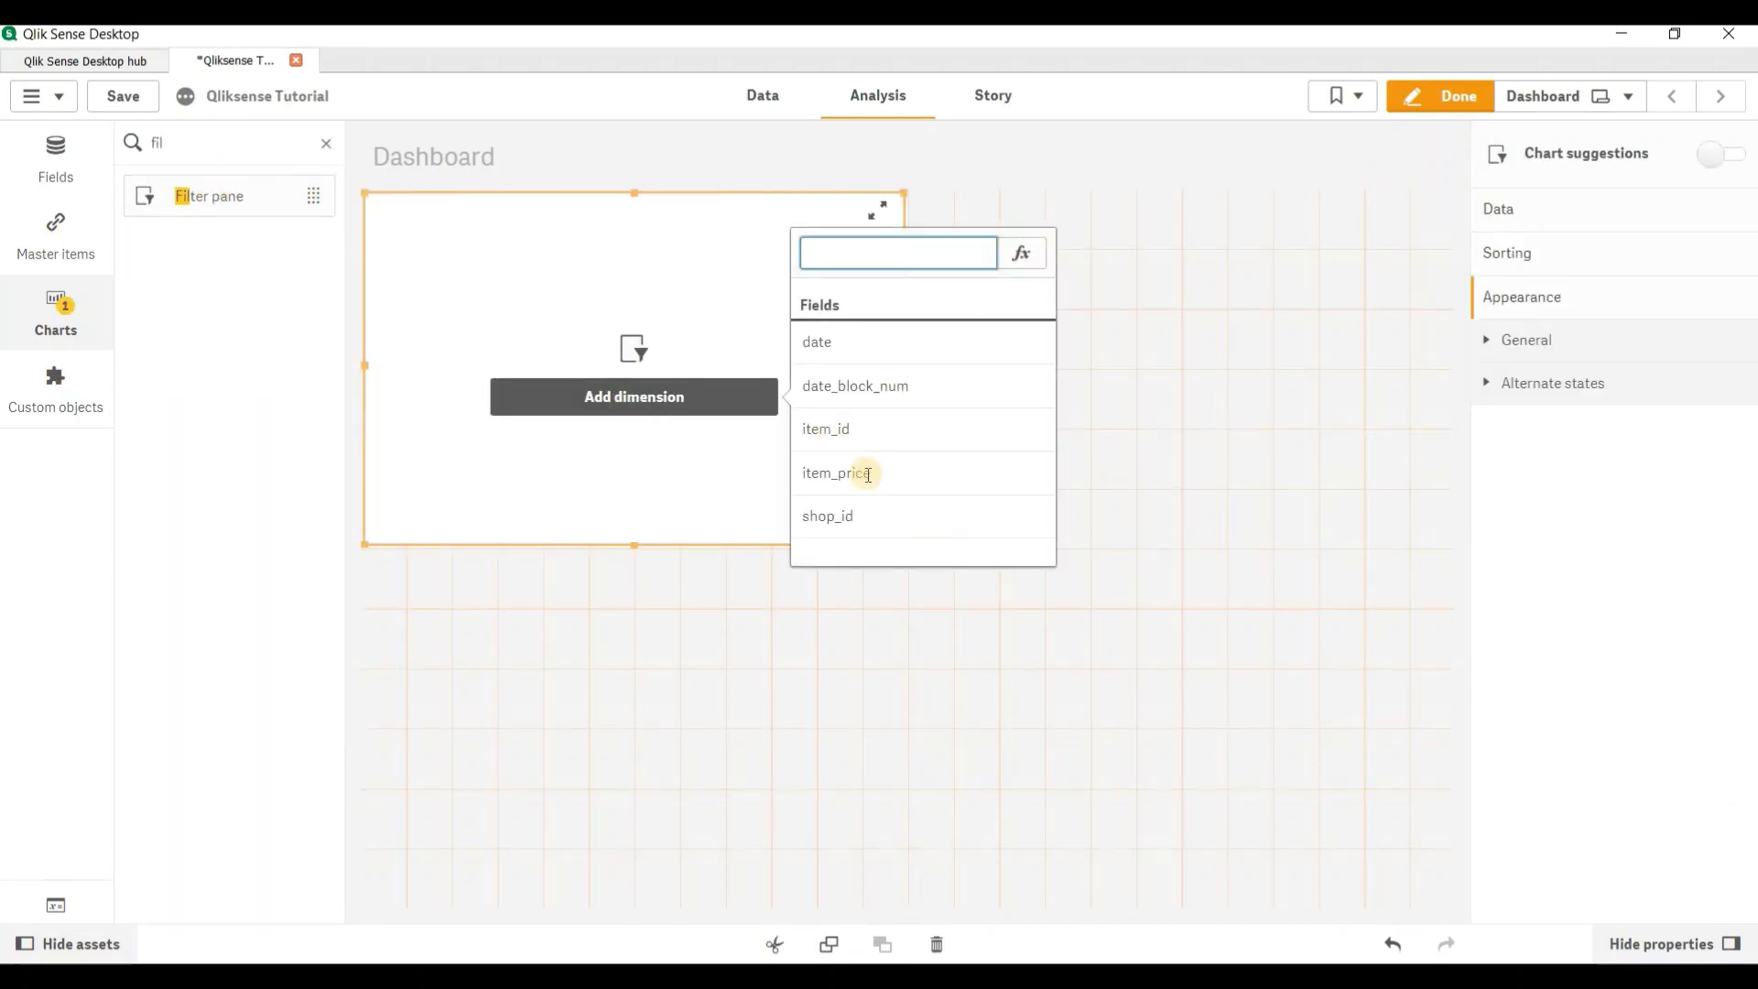
click(868, 474)
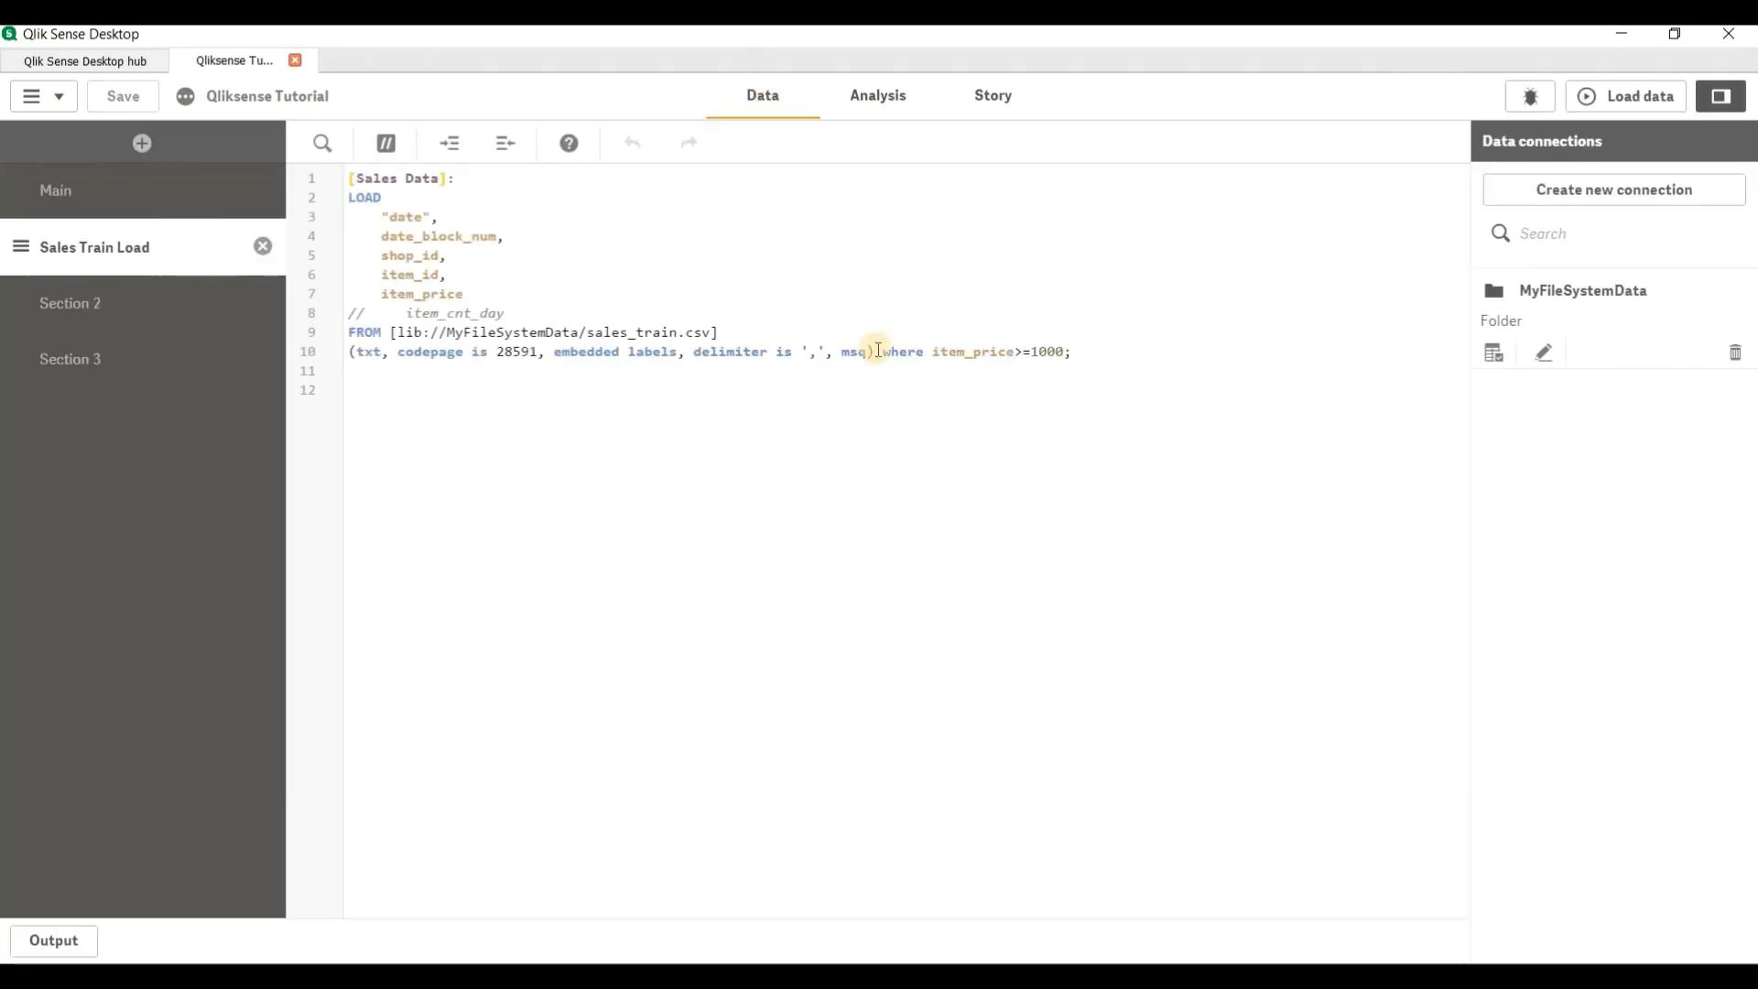
Step: Review the where item_price>=1000 condition at the end of the Sales Train Load script
drag(882, 348, 1055, 355)
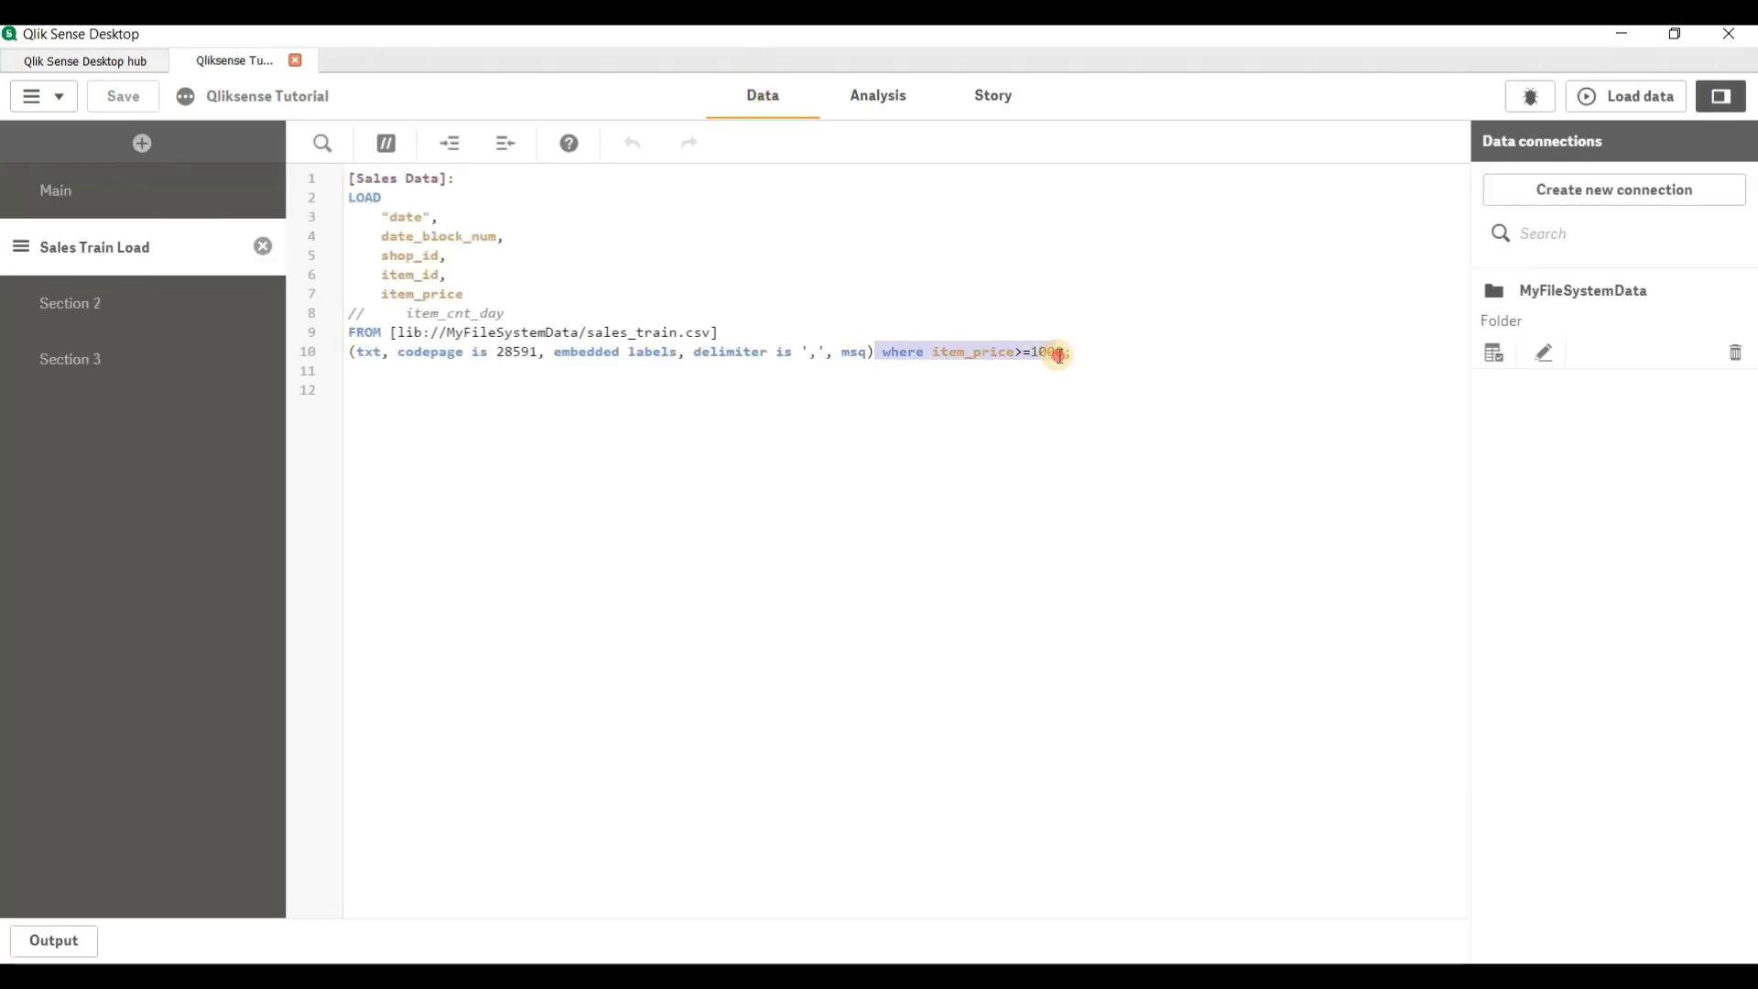
click(964, 352)
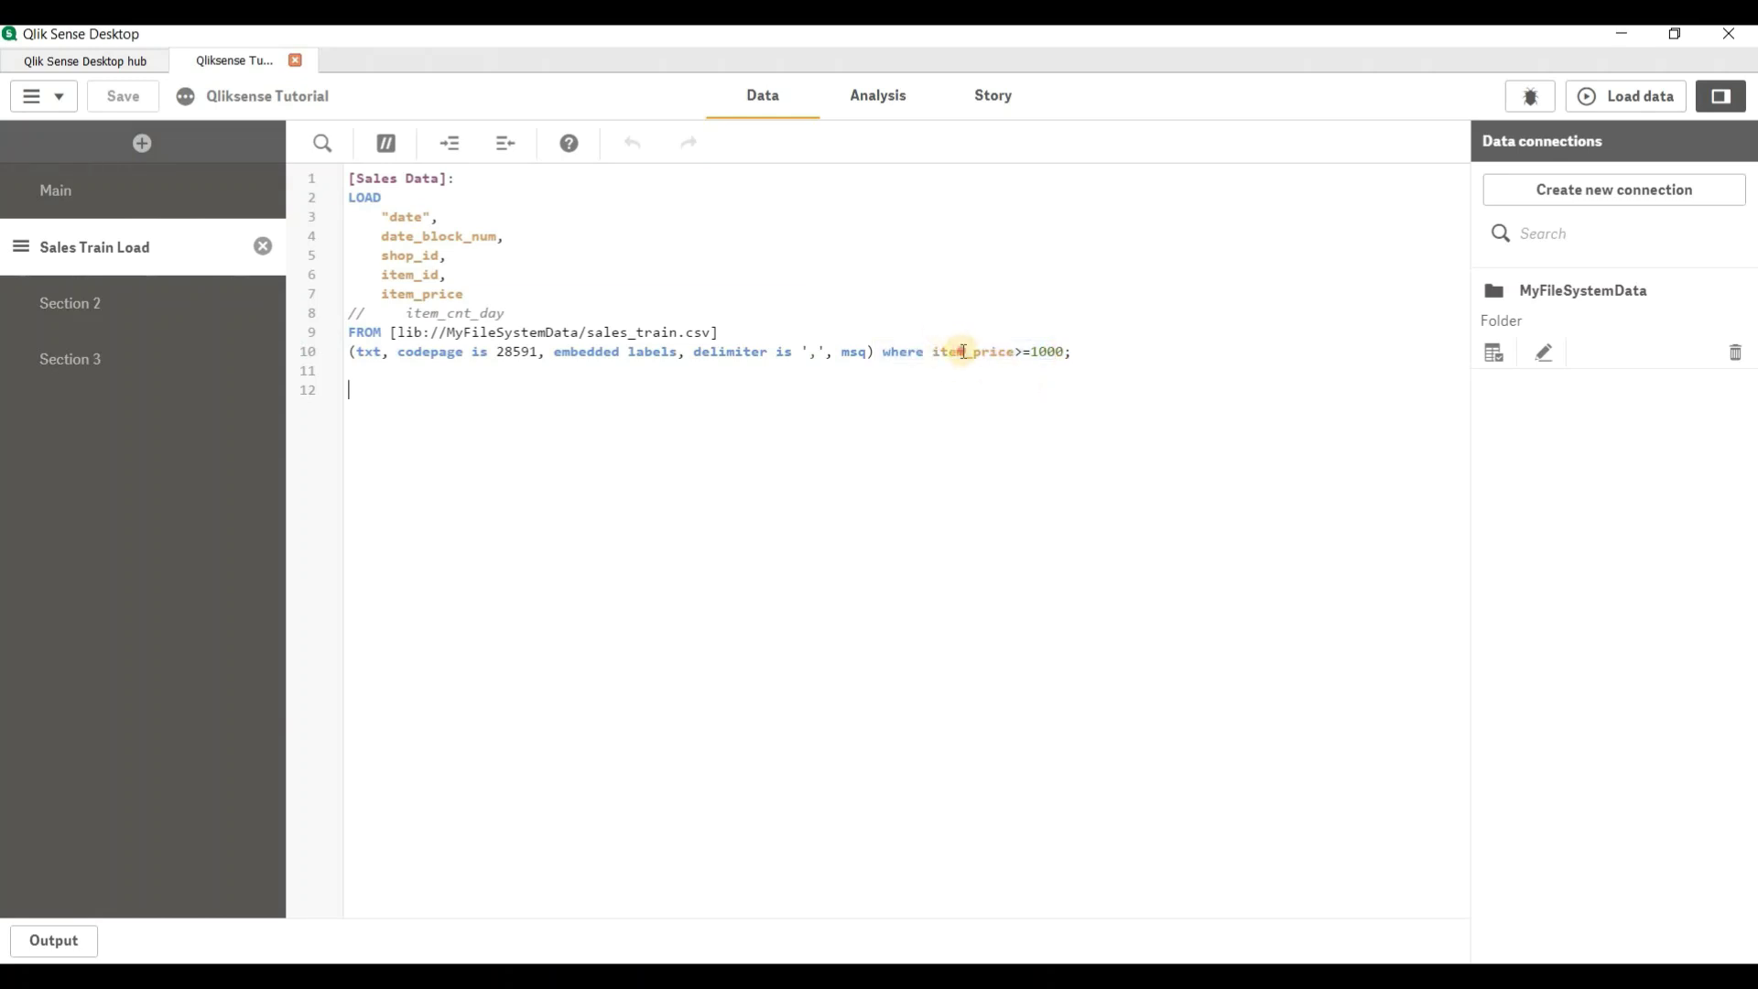
double_click(963, 352)
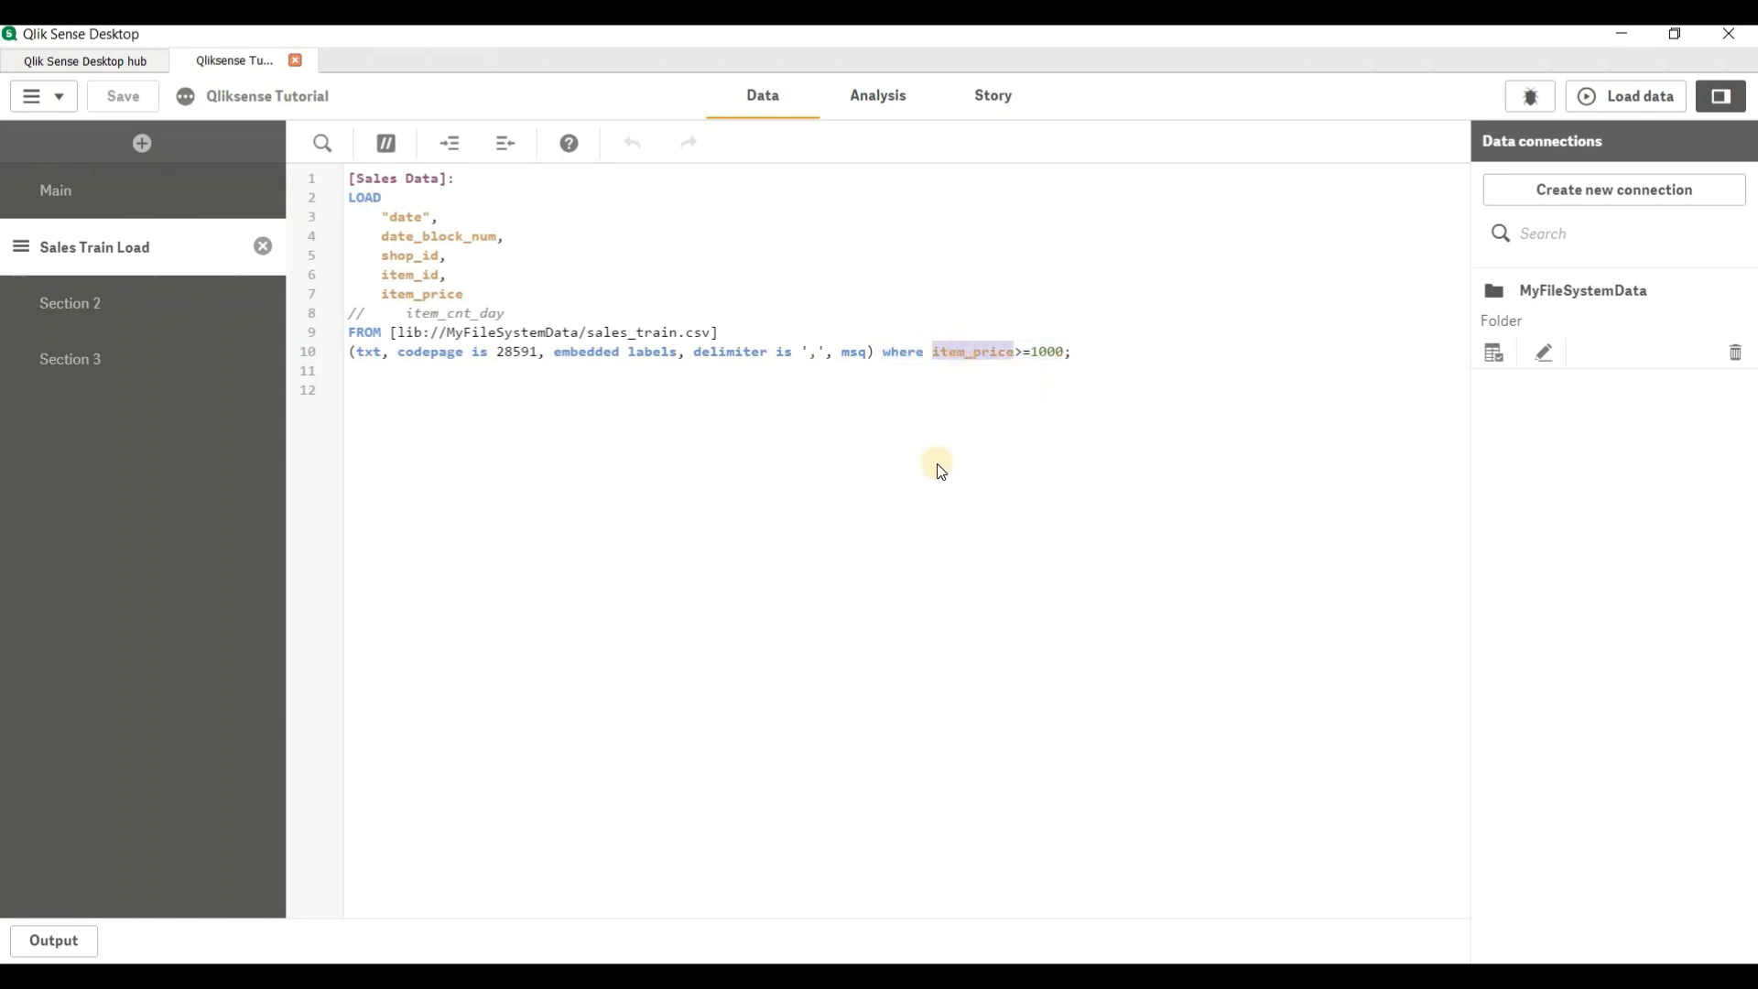
click(702, 461)
Step: Give the "date" field the alias [Sale Date] in the load script
click(430, 216)
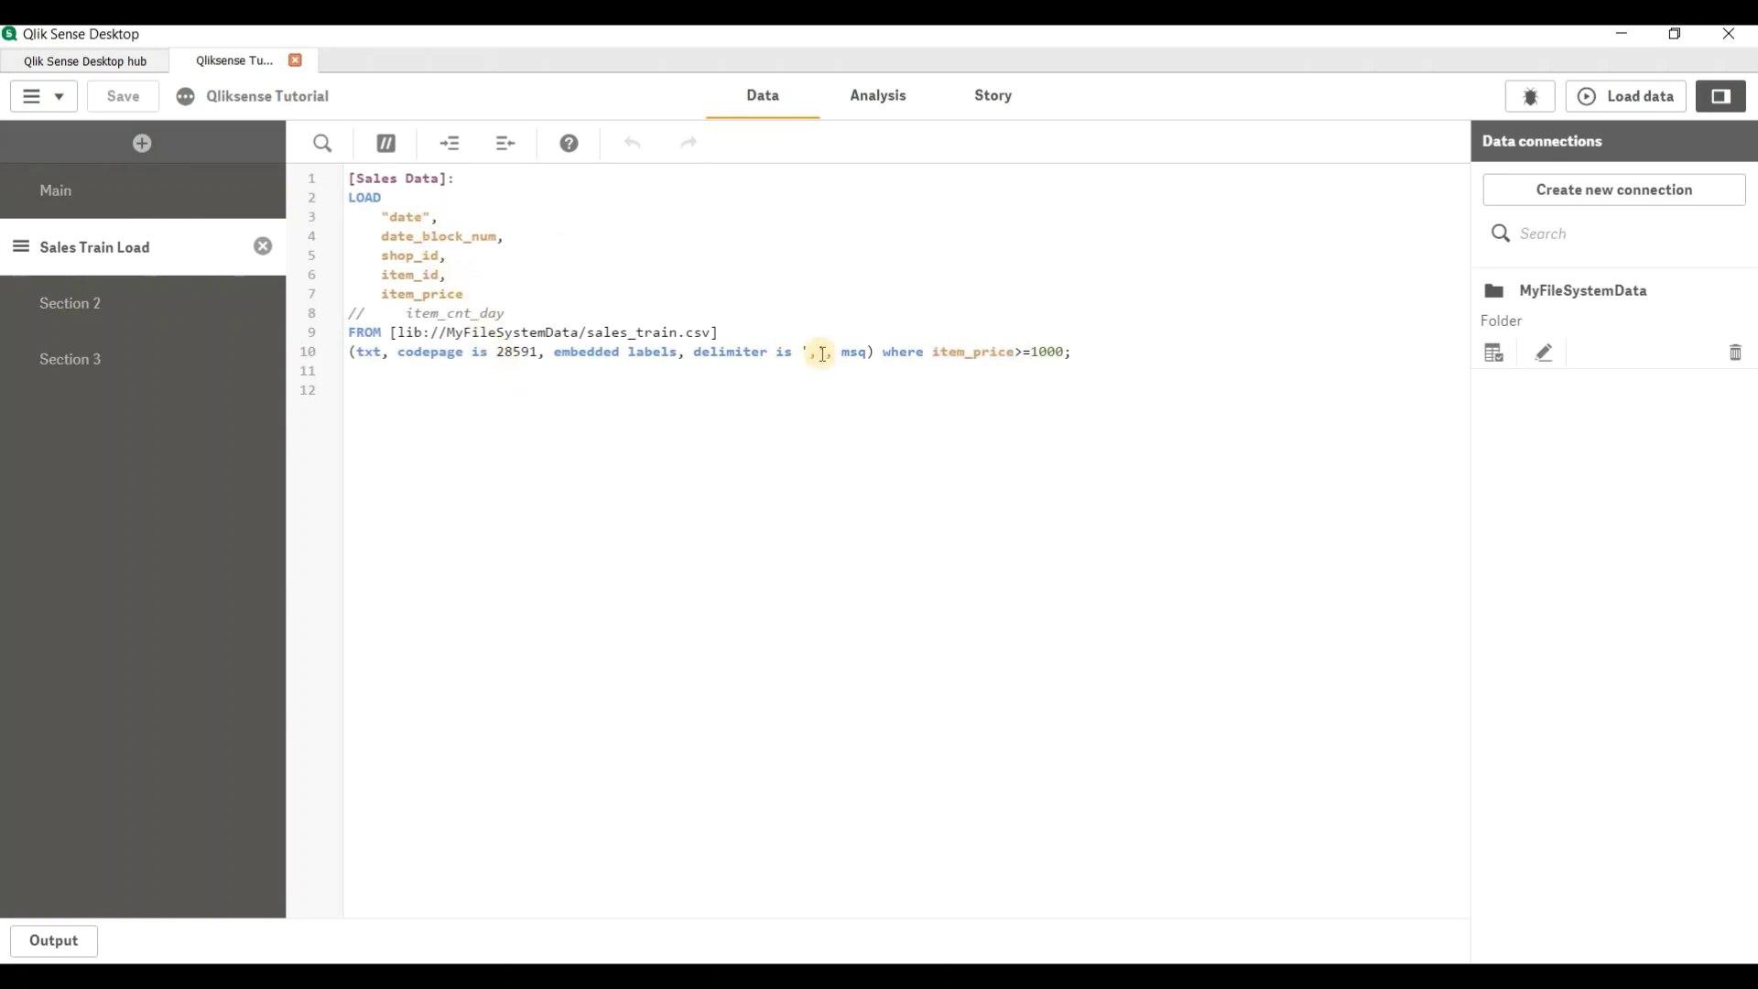
text(AS)
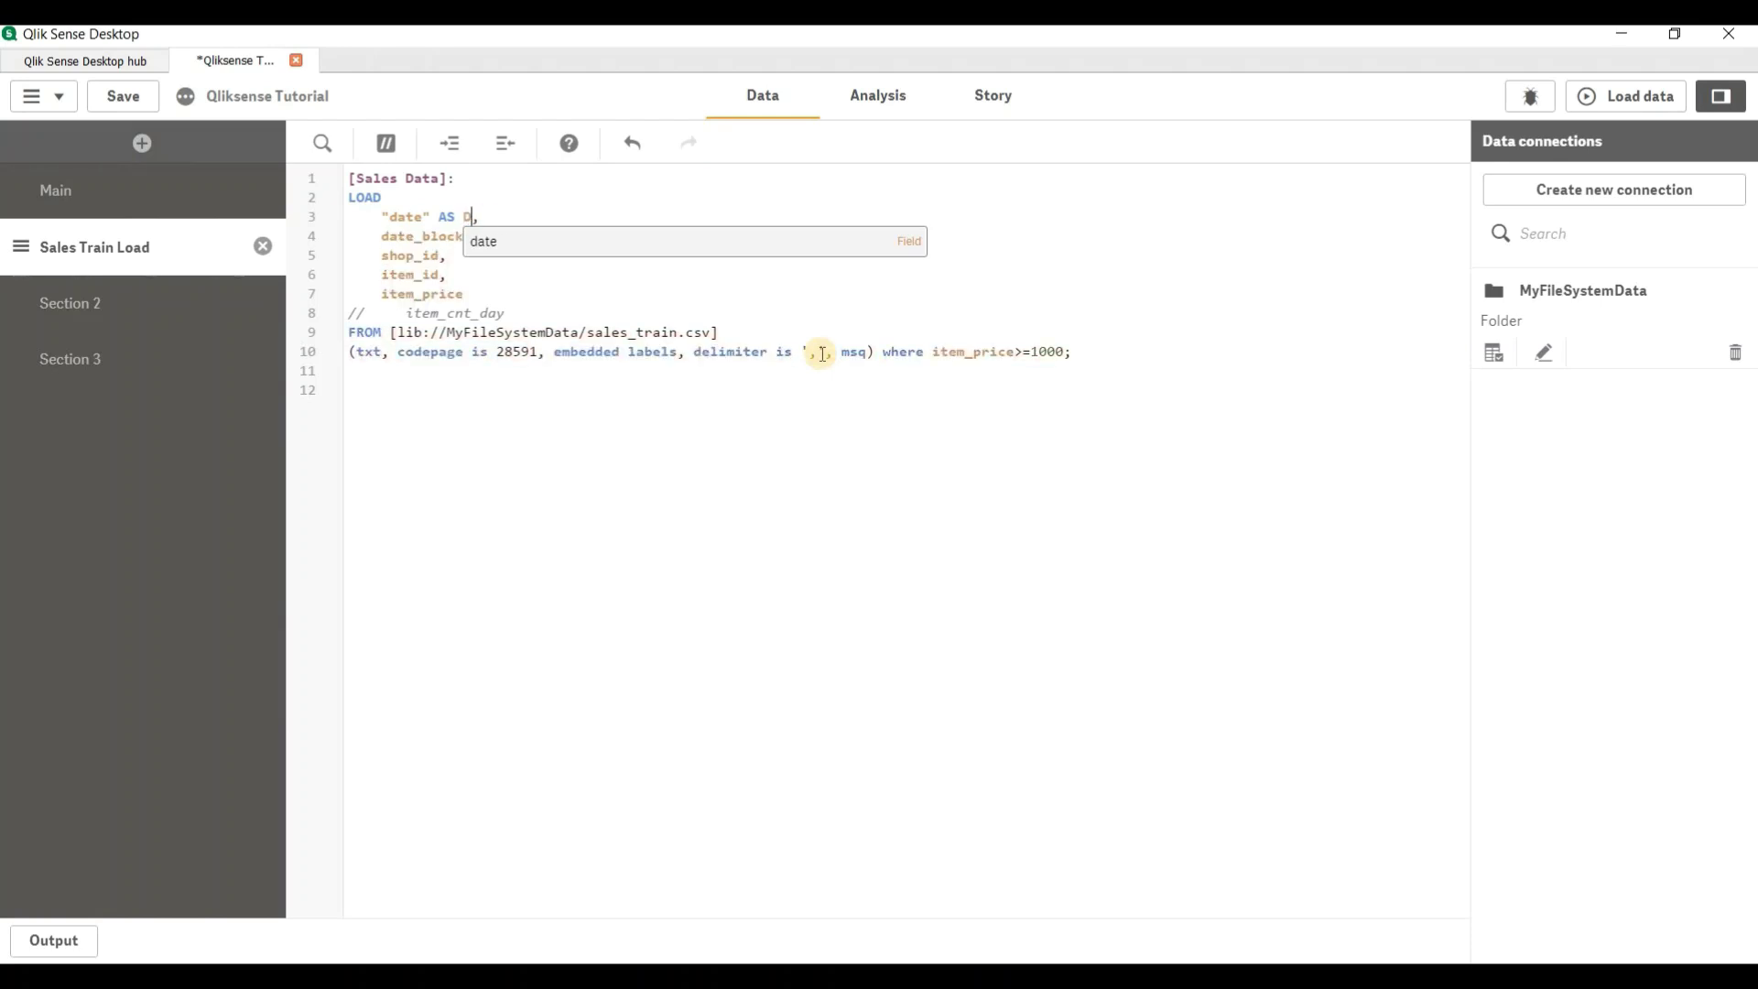
text(Sale Da)
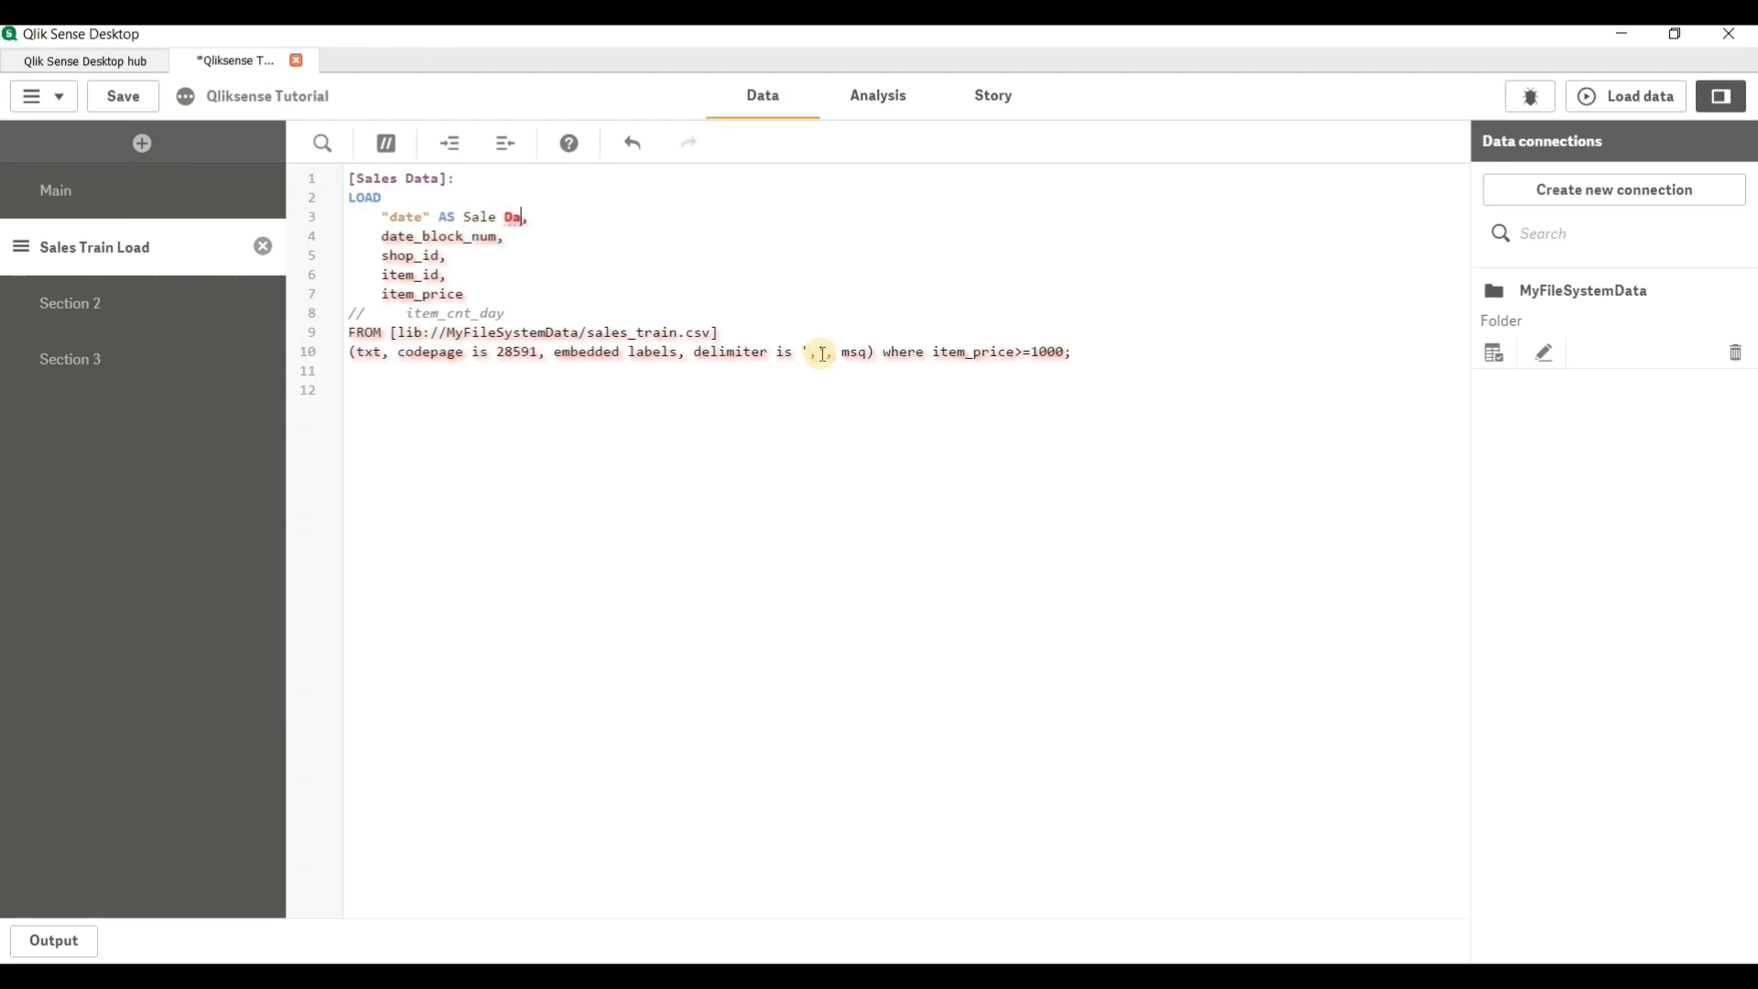
text(])
text([)
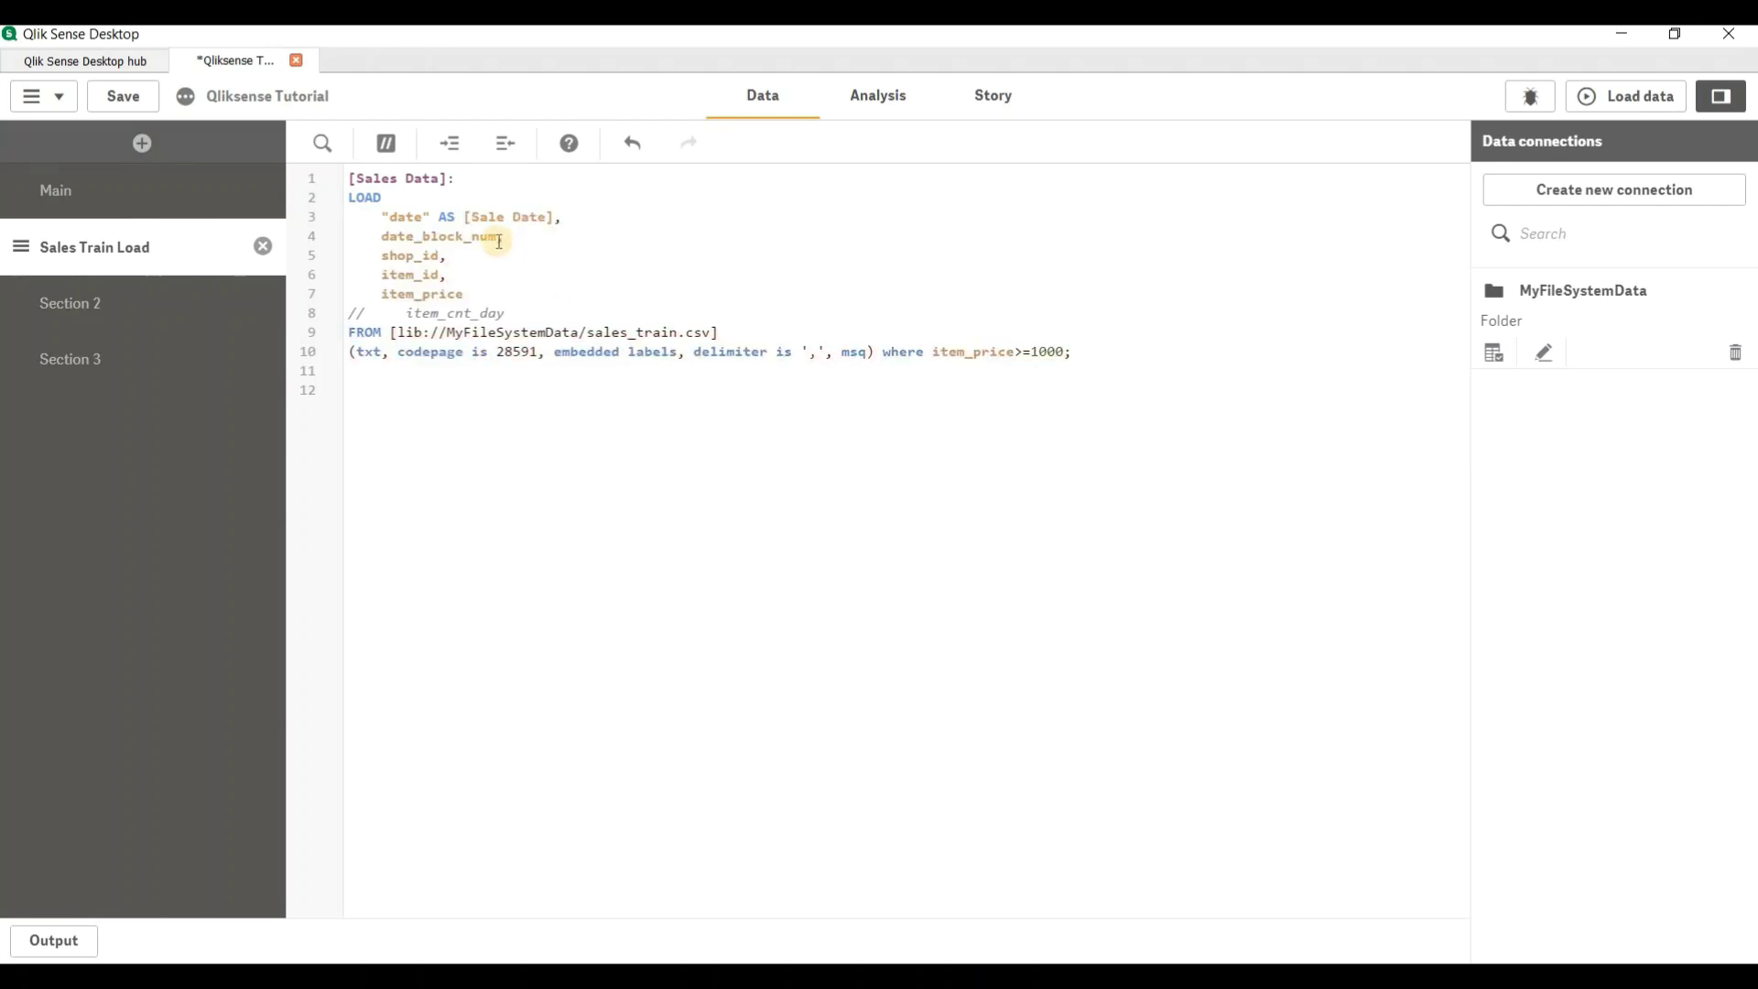
Step: Give the date_block_num field the alias [Data Block Number] using AS
key(Down)
key(End)
key(Left)
text(AS )
text([])
text(Data B)
text(lock Num)
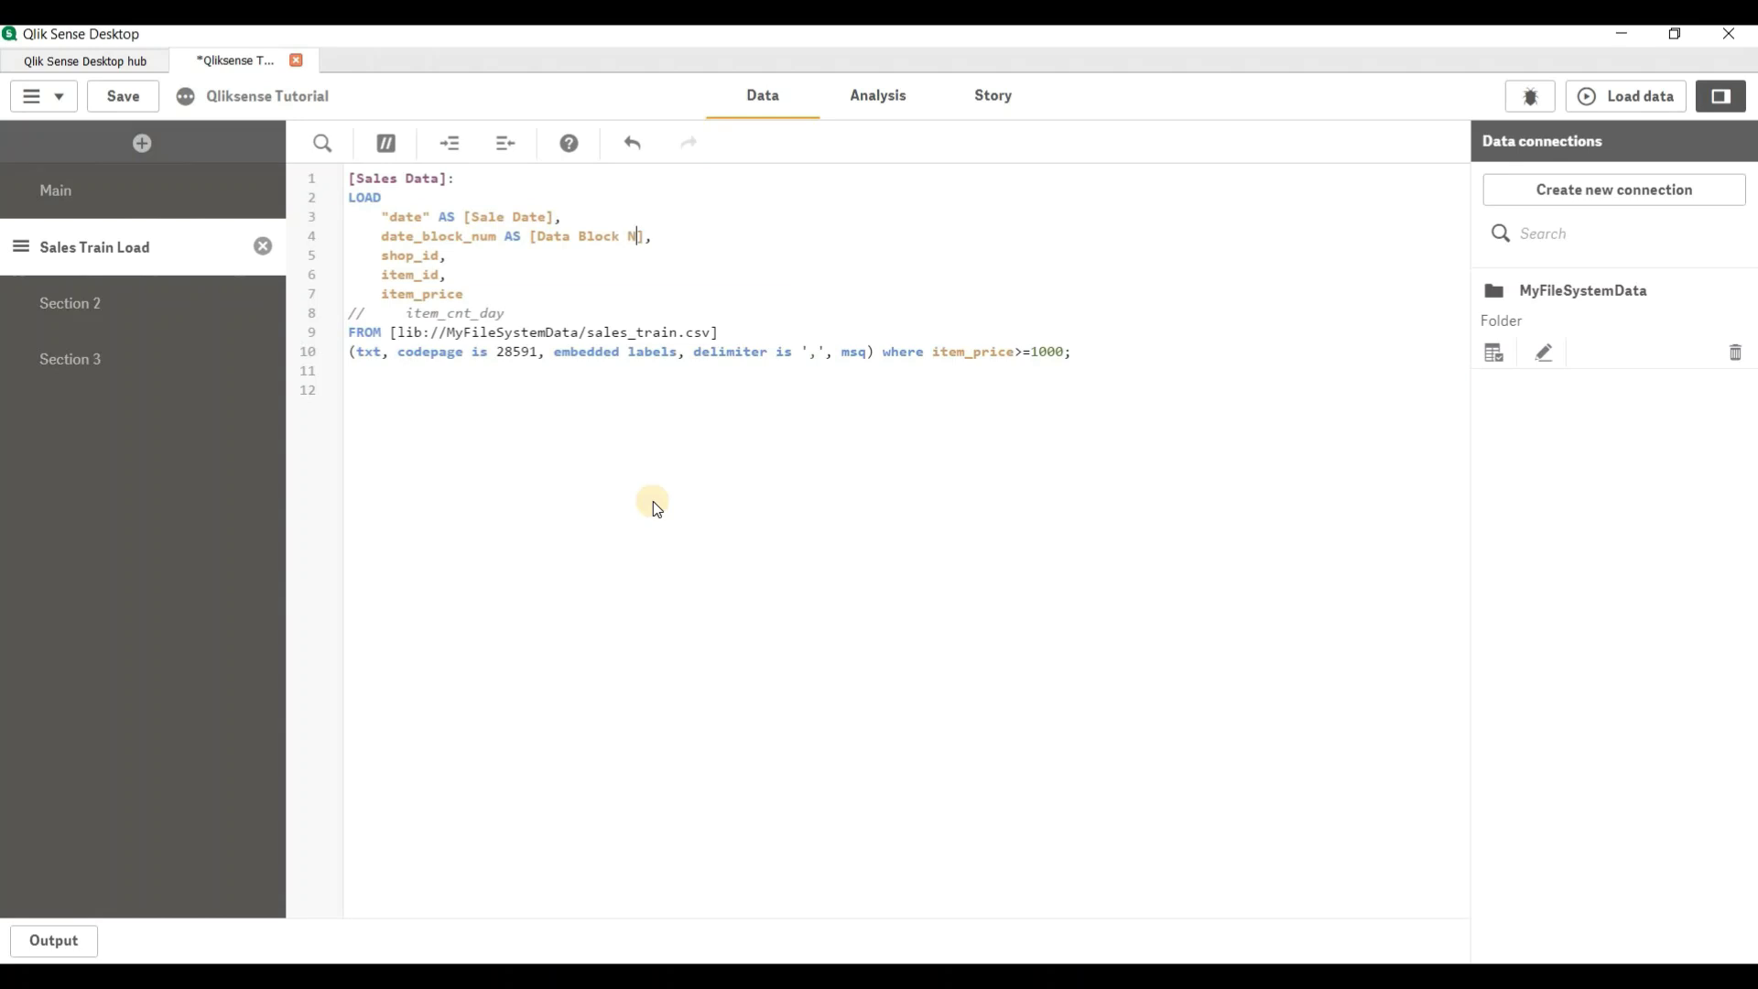
text(ber)
Step: Give the shop_id field the alias [Shop ID] using AS
key(Down)
key(Left)
text(AS )
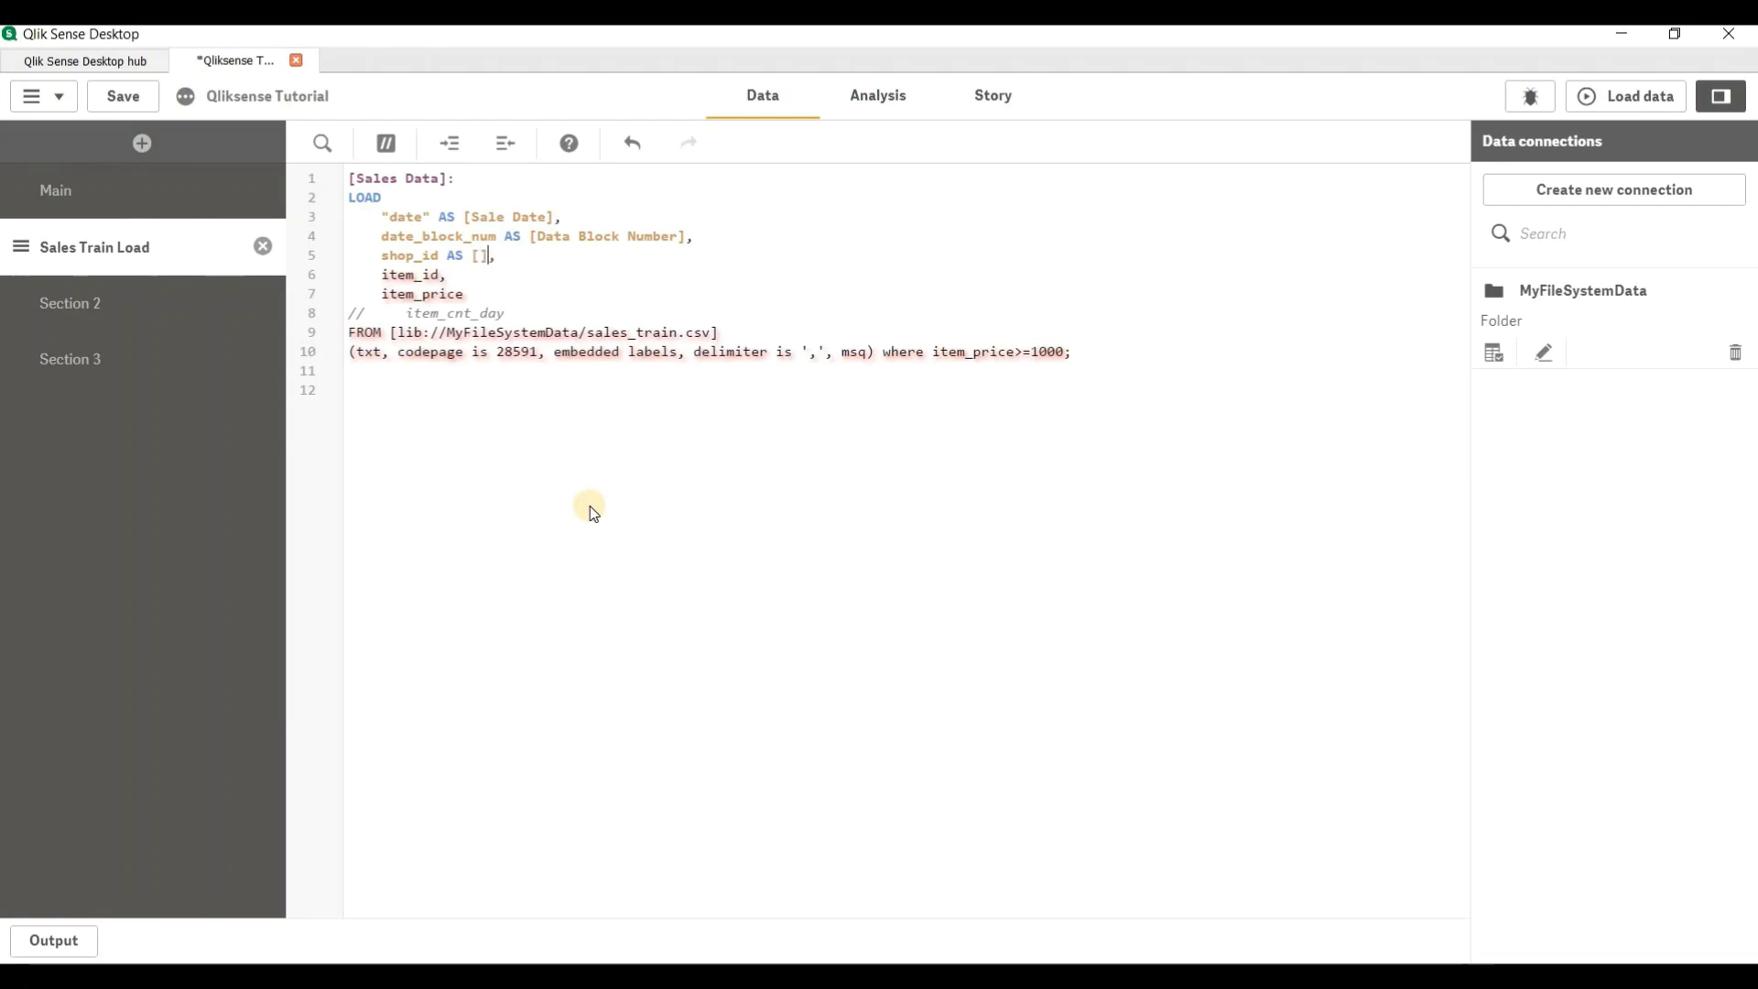
text([])
key(Left)
text(Shop ID)
Step: Give the item_id field the alias [Item ID] using AS
click(440, 274)
text(AS )
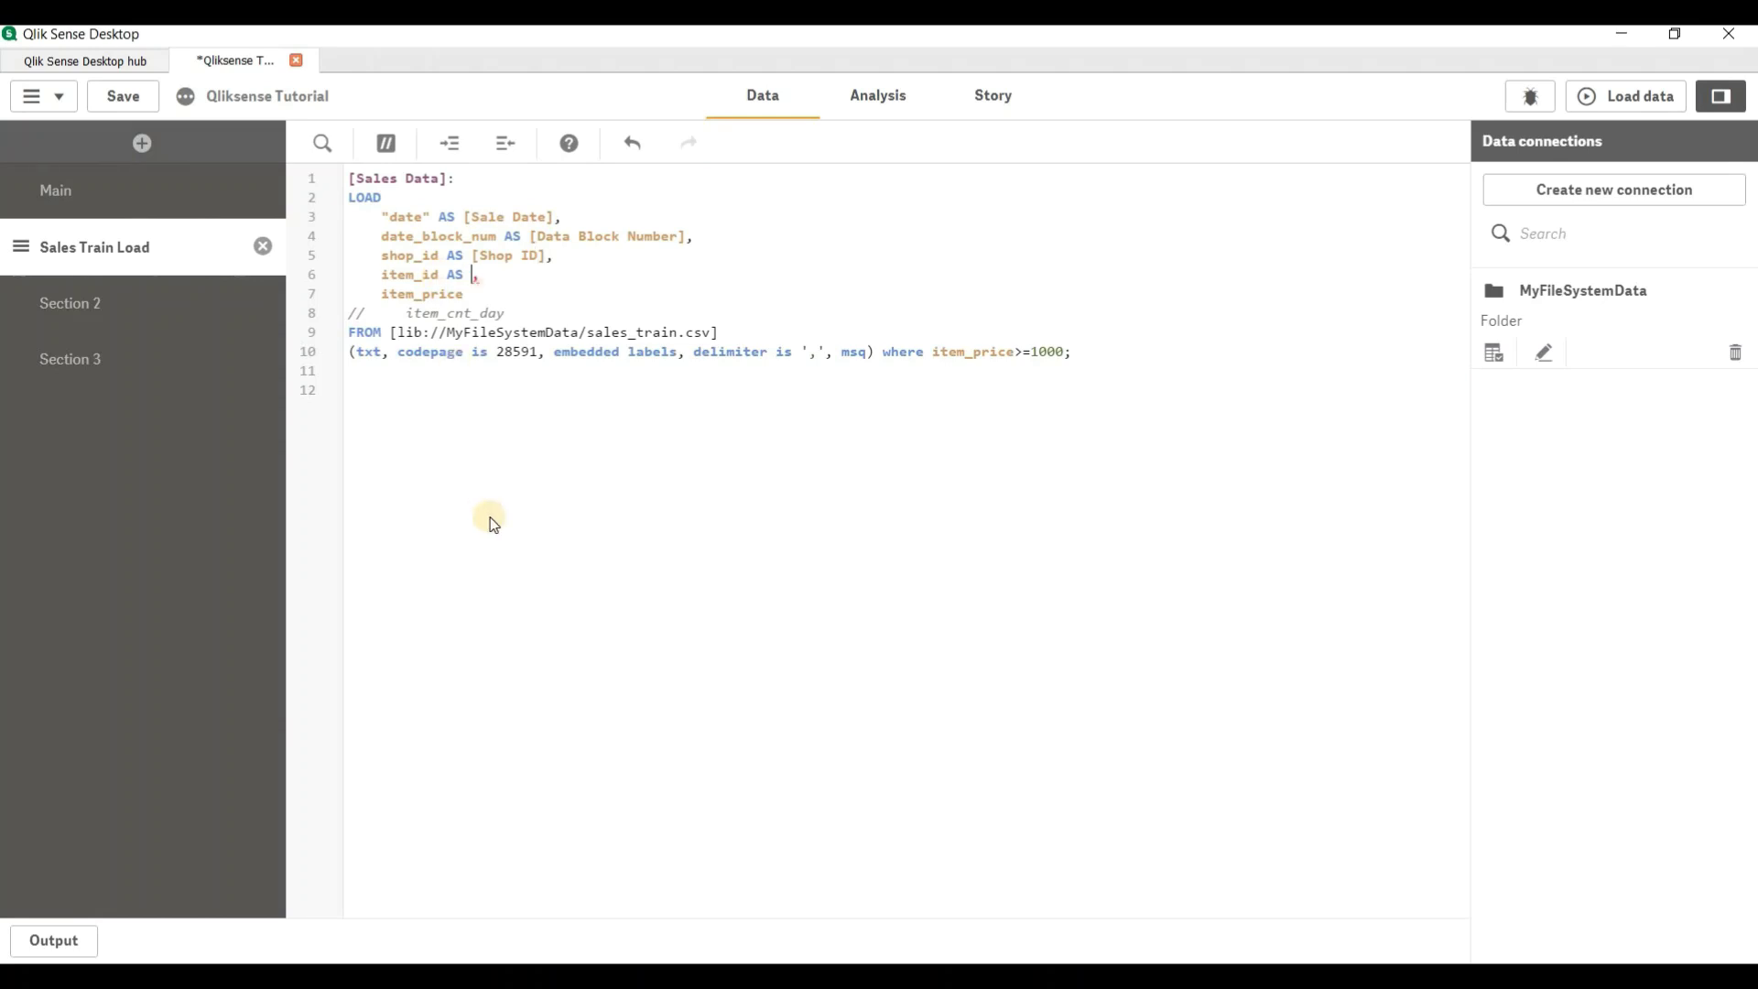
text([I])
key(Left)
text(Item ID)
Step: Give the item_price field the alias [Item Price] and save the load script
click(536, 296)
text(AS)
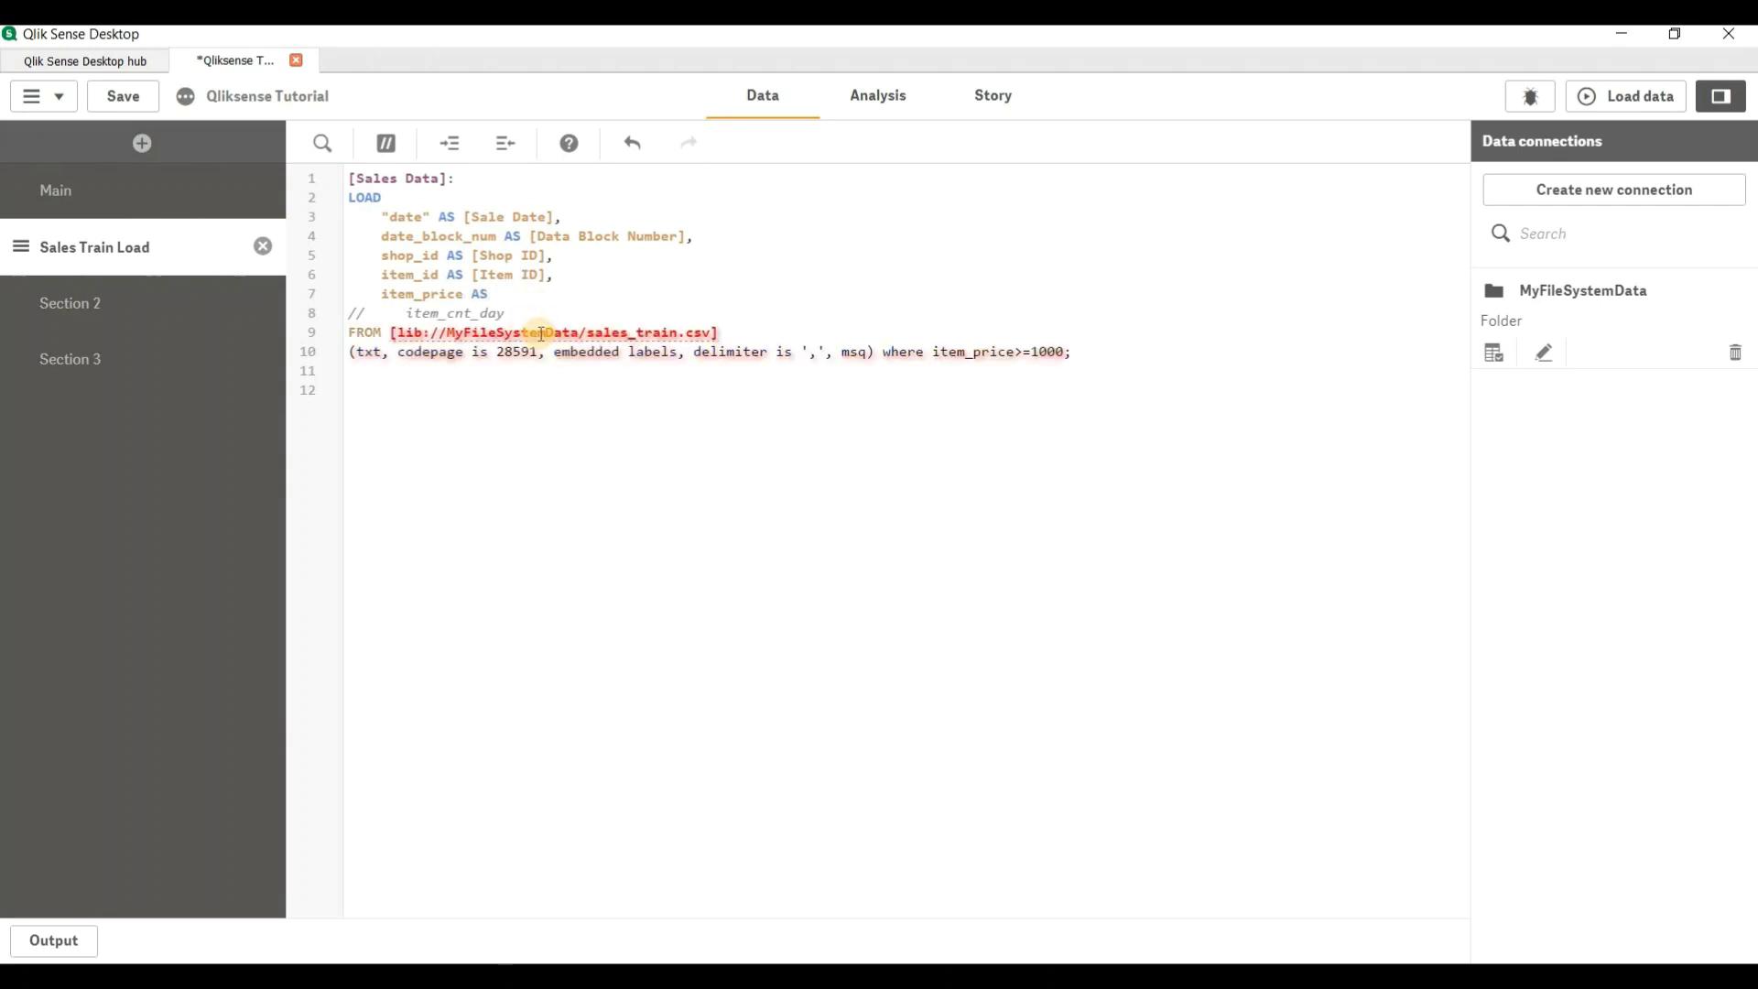
text( [Item Proce)
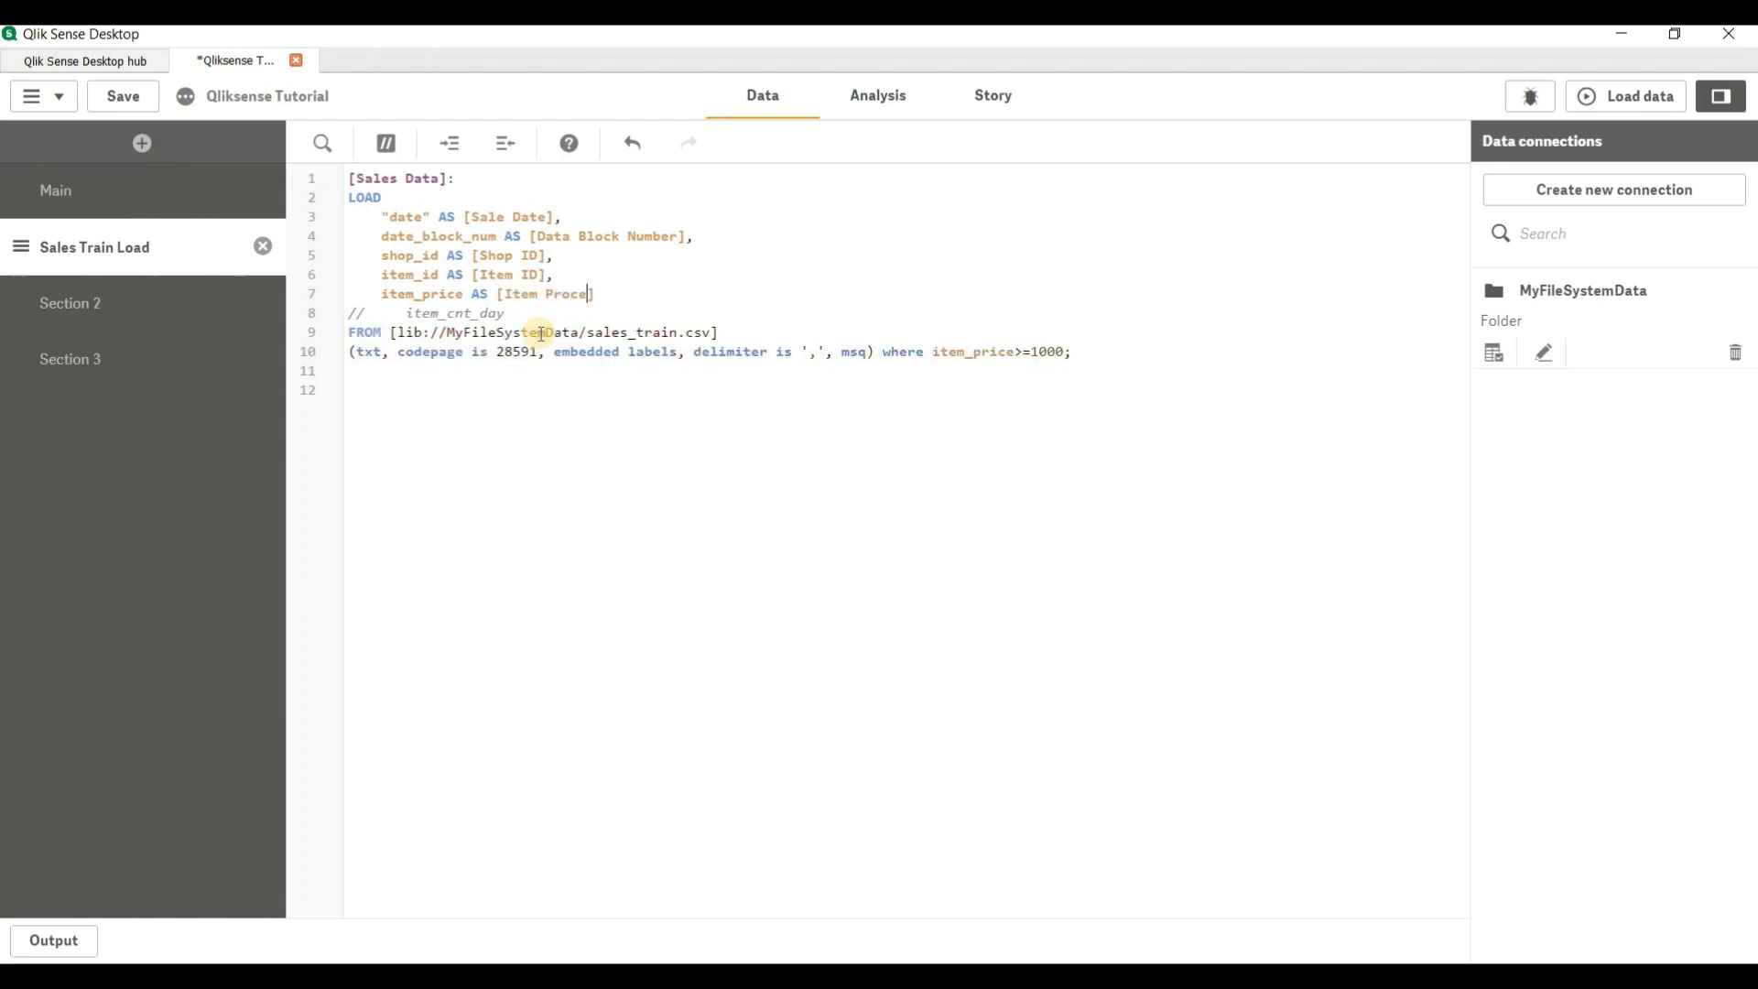
key(BackSpace)
key(BackSpace)
key(BackSpace)
text(ice)
click(120, 95)
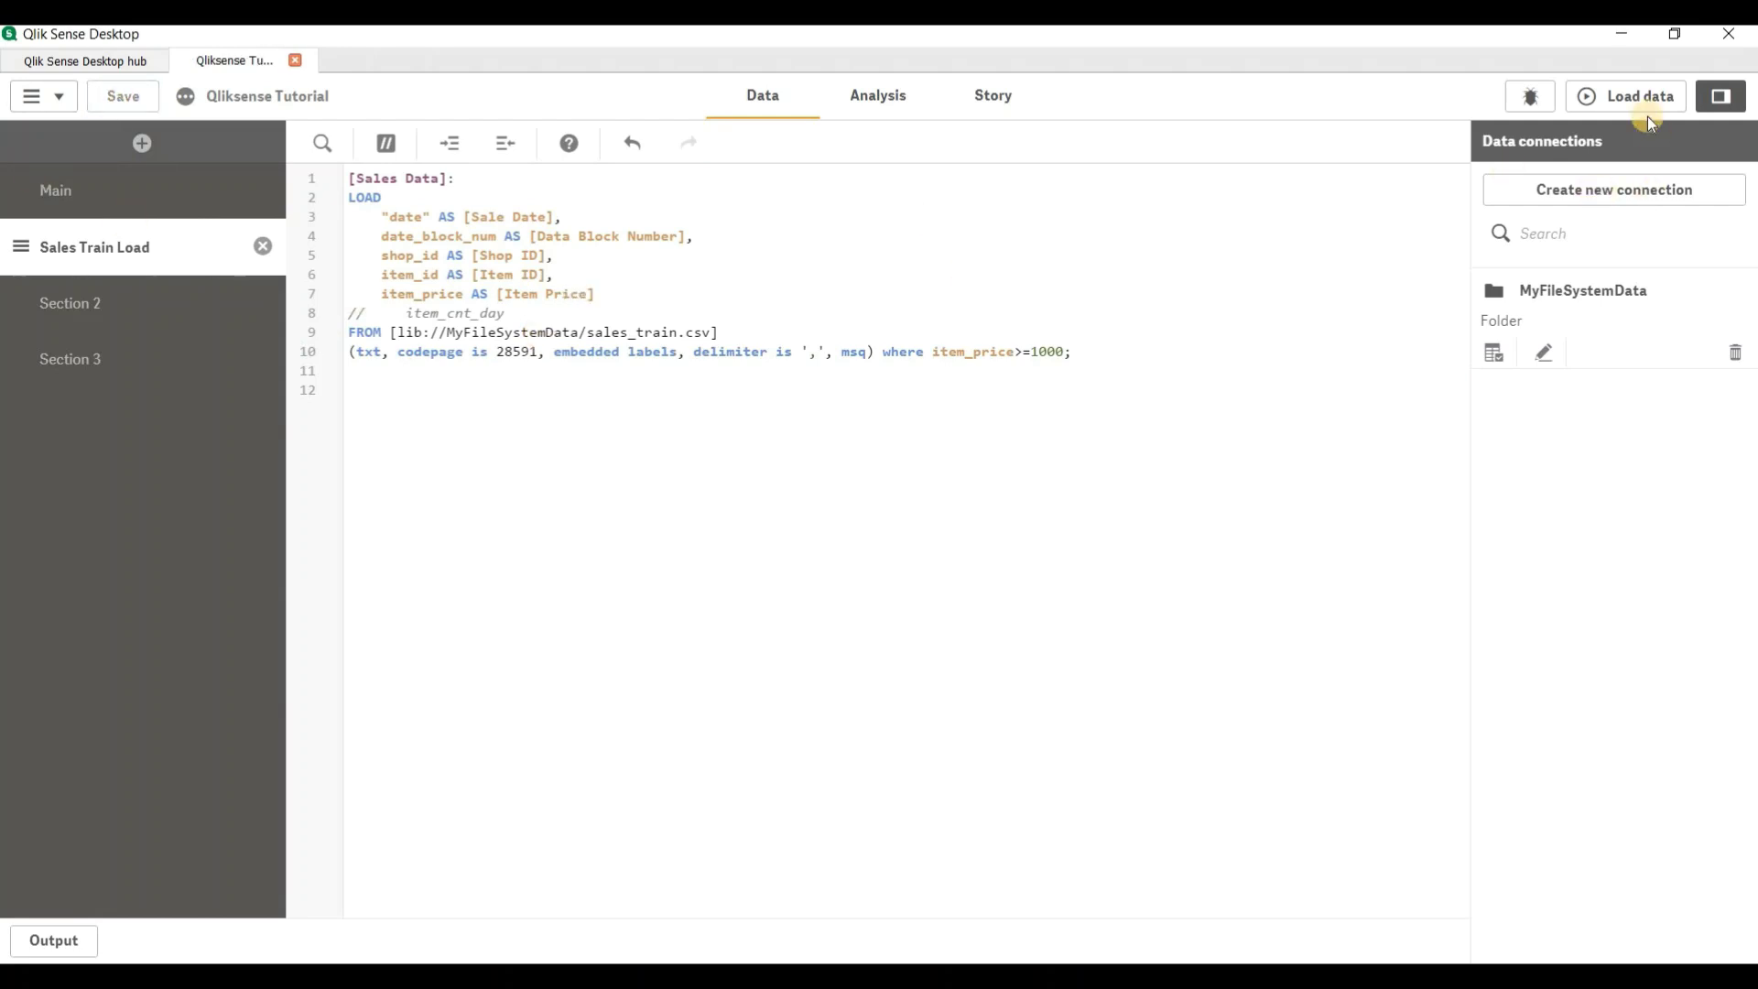
Step: Reload the data with the field aliases and check the field names in the data model viewer and the Dashboard sheet's field list
click(1632, 92)
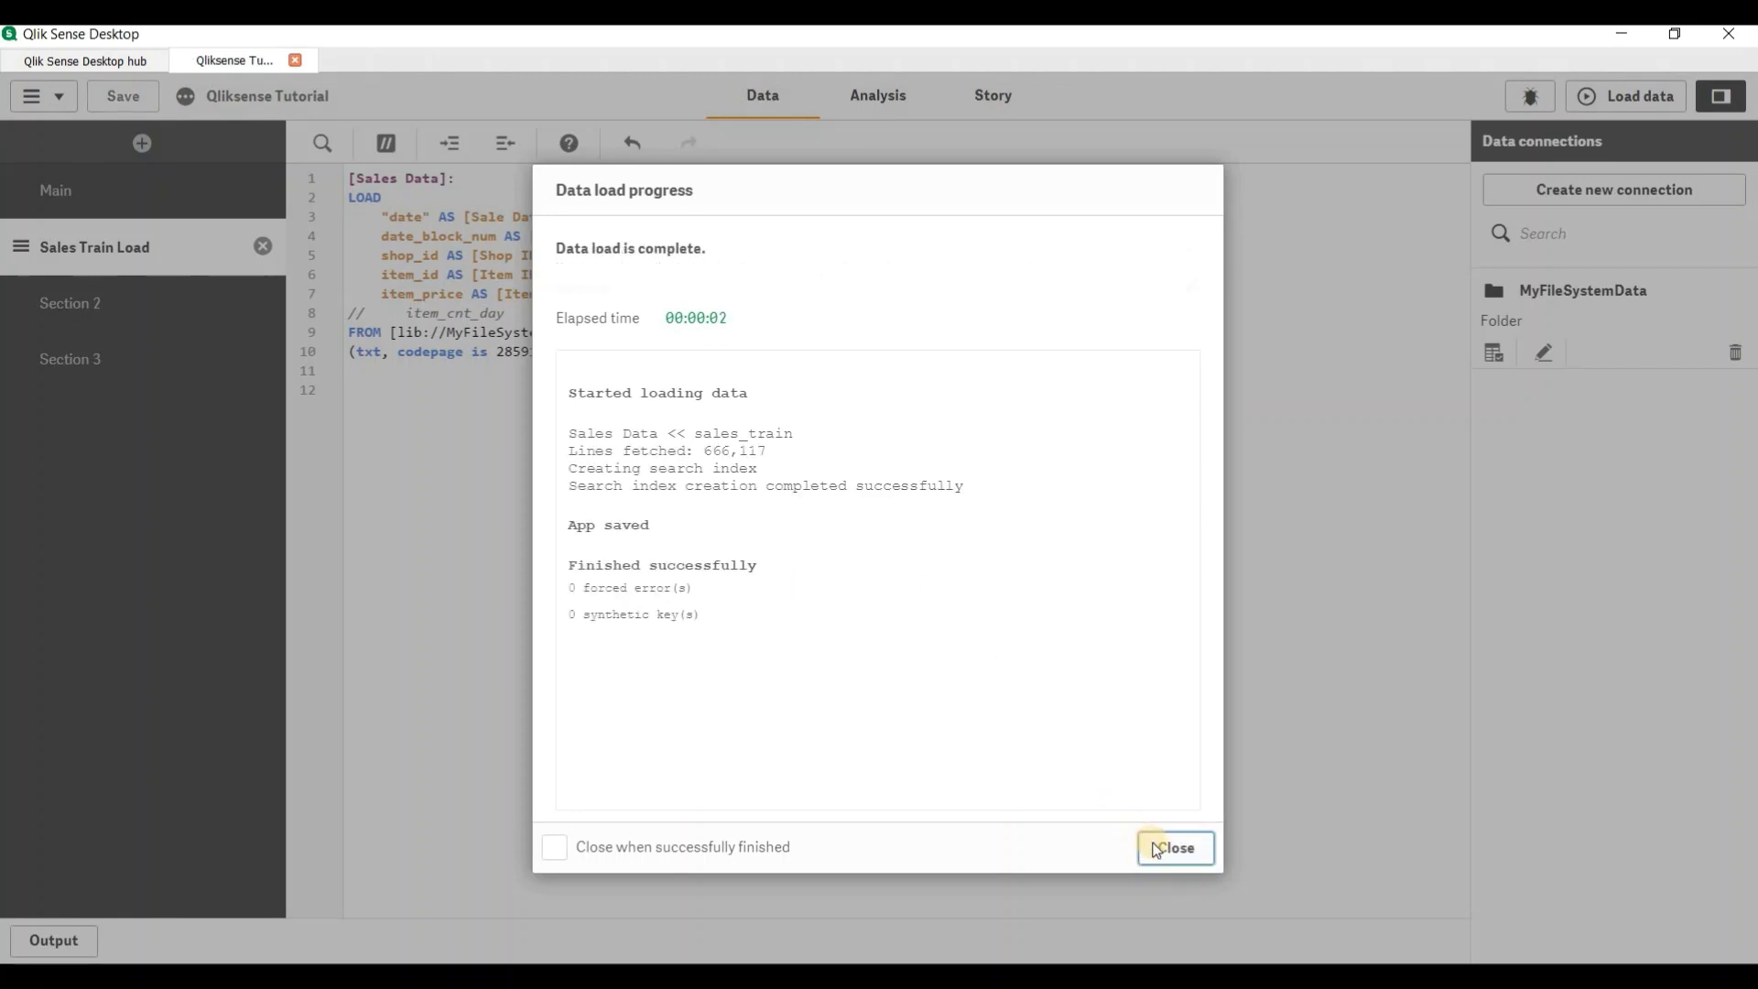
key(Return)
click(55, 97)
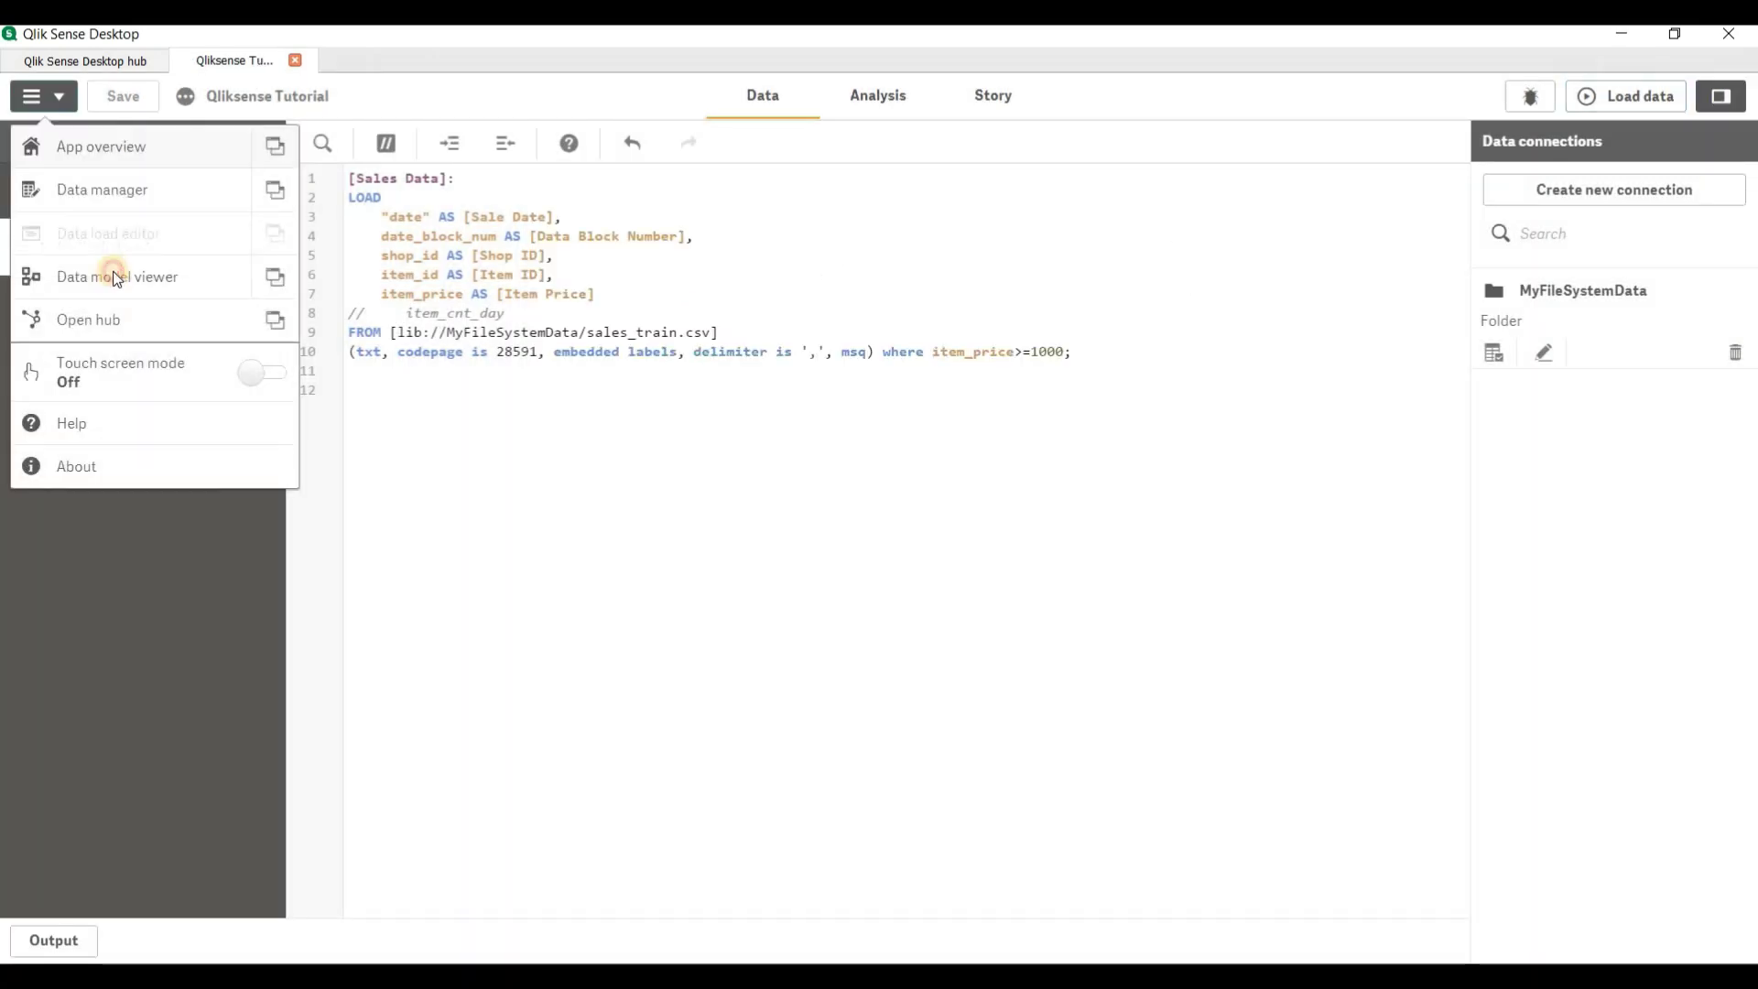
key(Return)
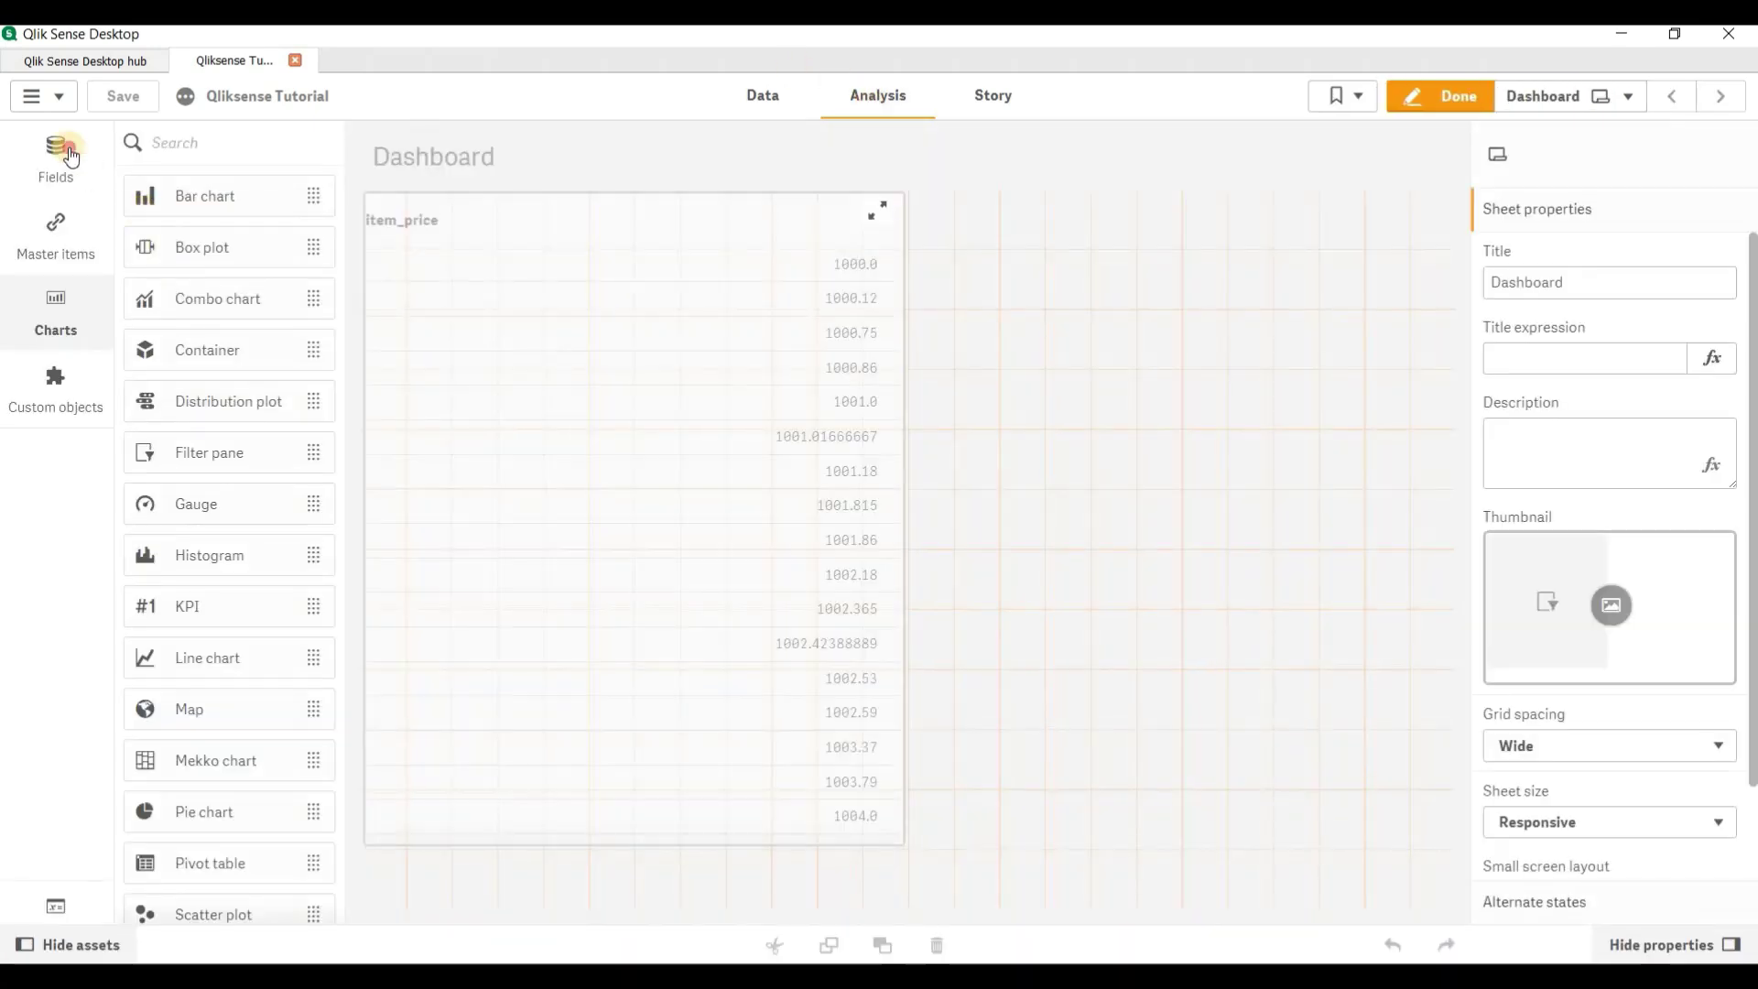
click(56, 150)
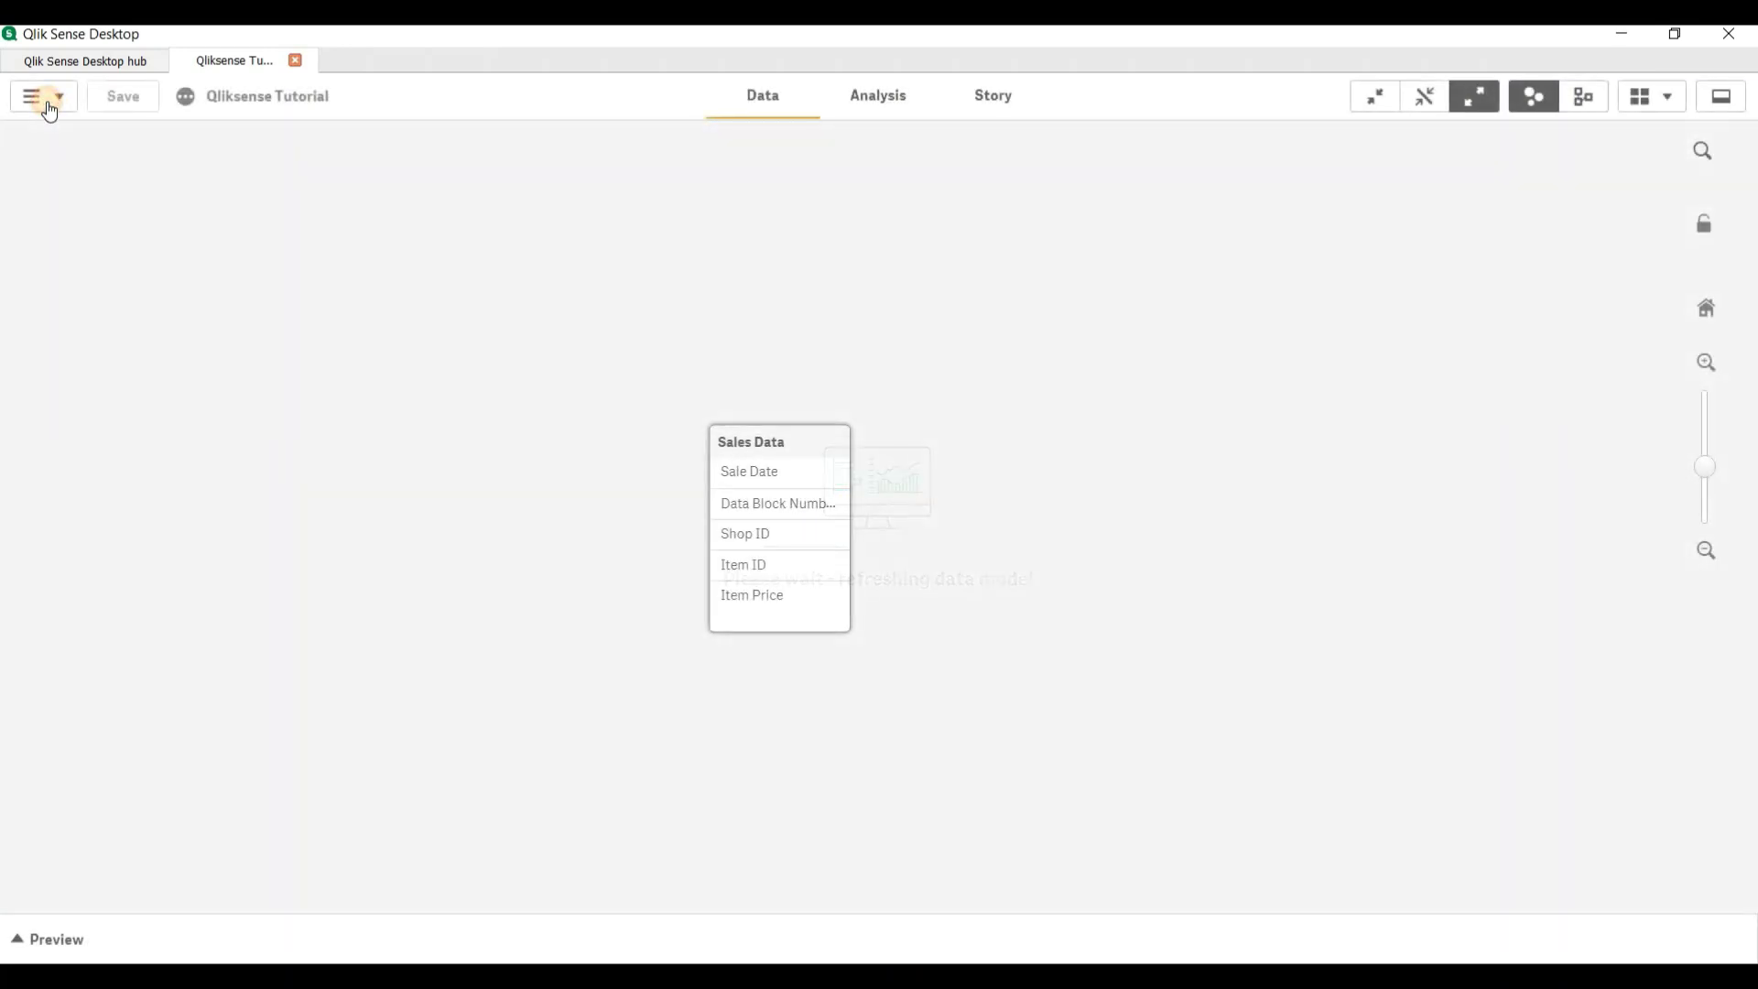
Step: Return to the data load editor, and switch to sales_train.csv in LibreOffice Calc to examine the item_price values
click(47, 103)
click(108, 233)
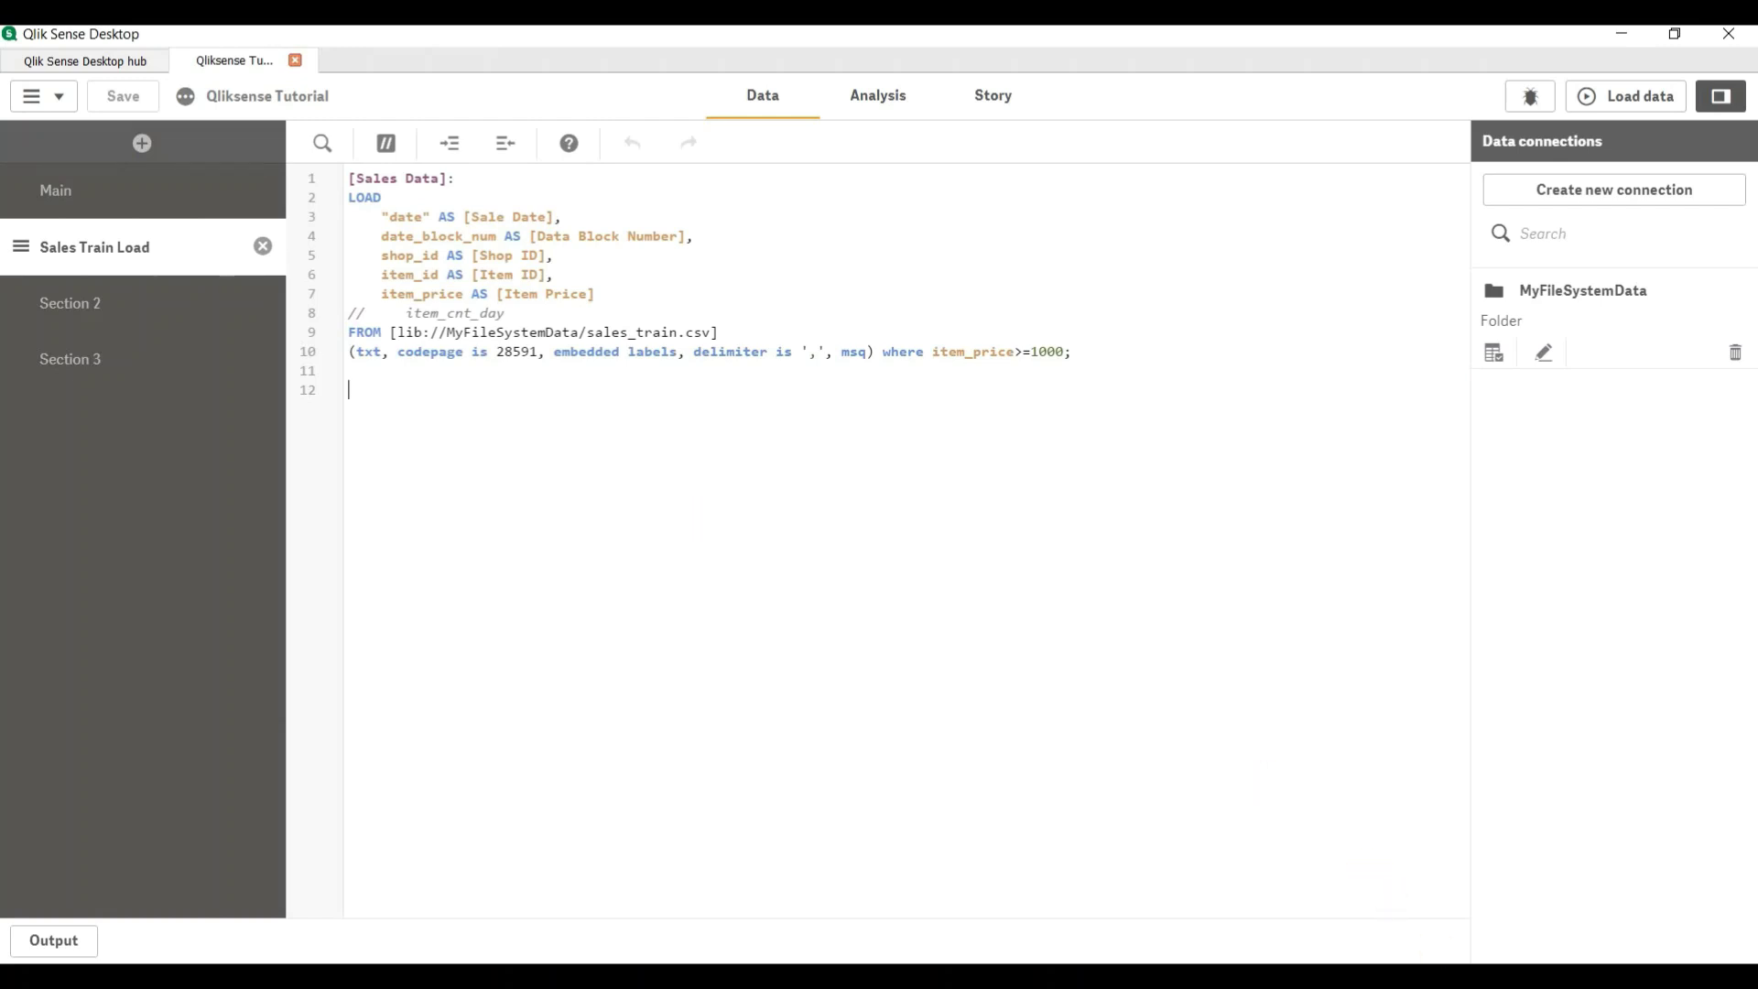
key(alt+Tab)
click(460, 172)
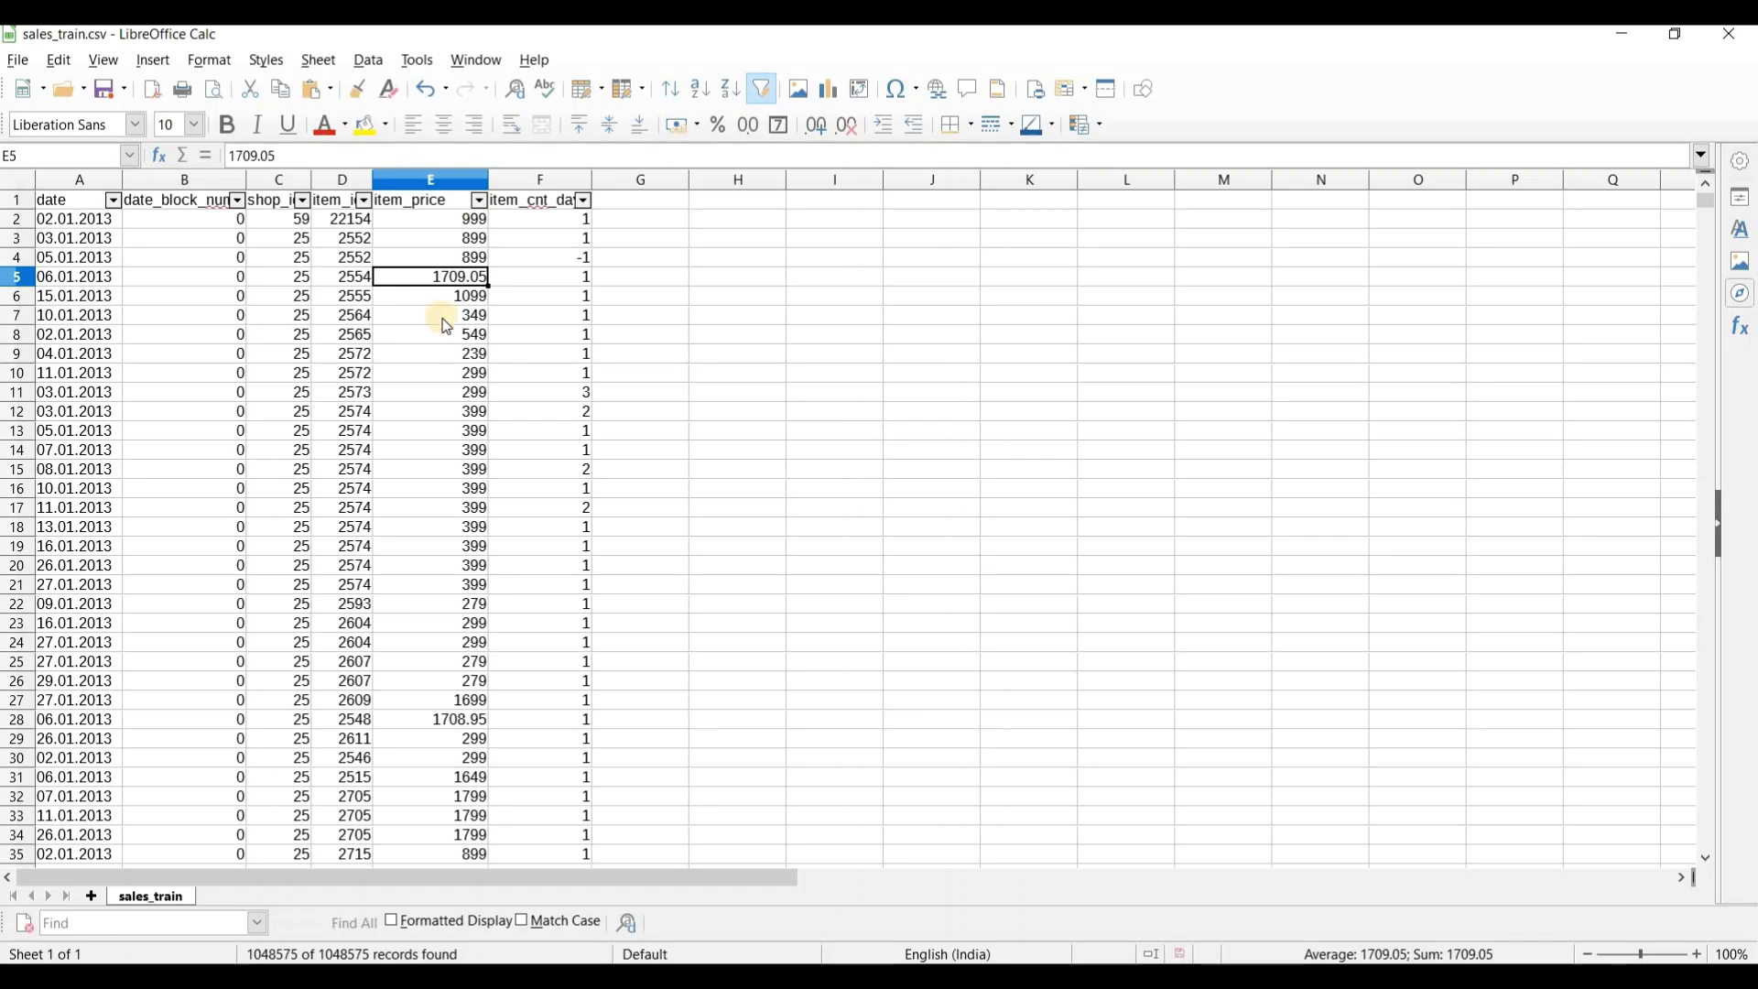
click(467, 277)
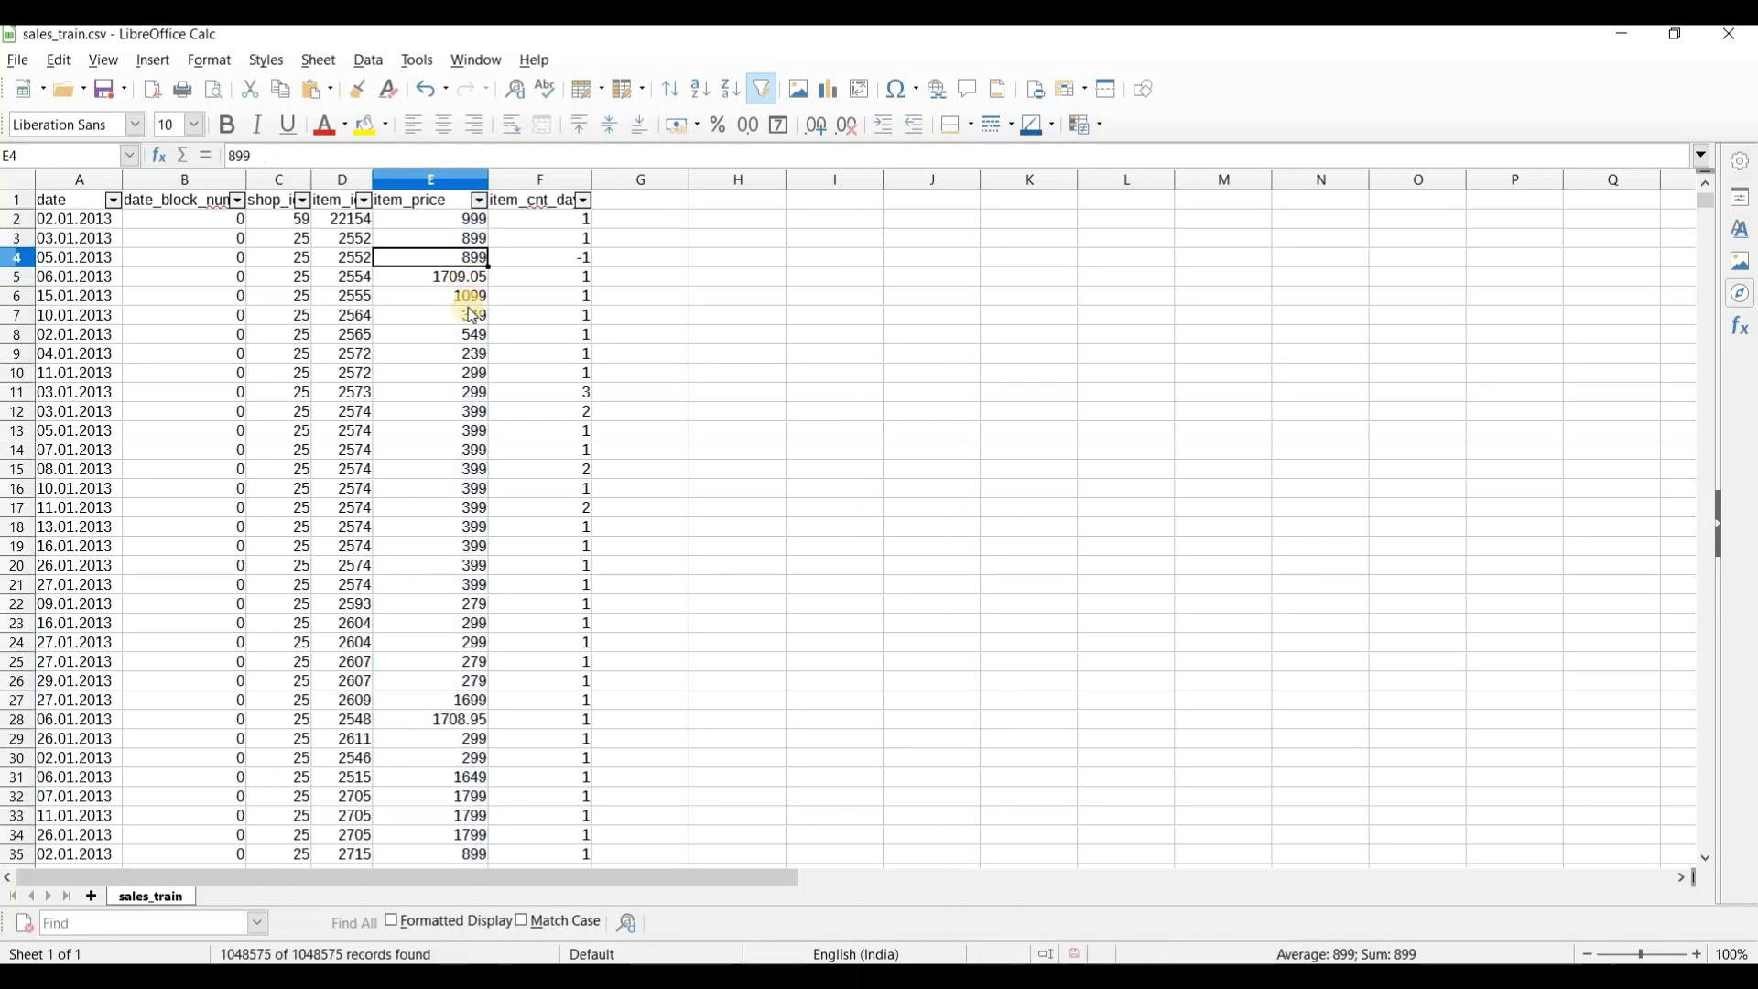
Step: Examine further item_price values in sales_train.csv, including the decimal price in row 5
click(467, 315)
click(467, 334)
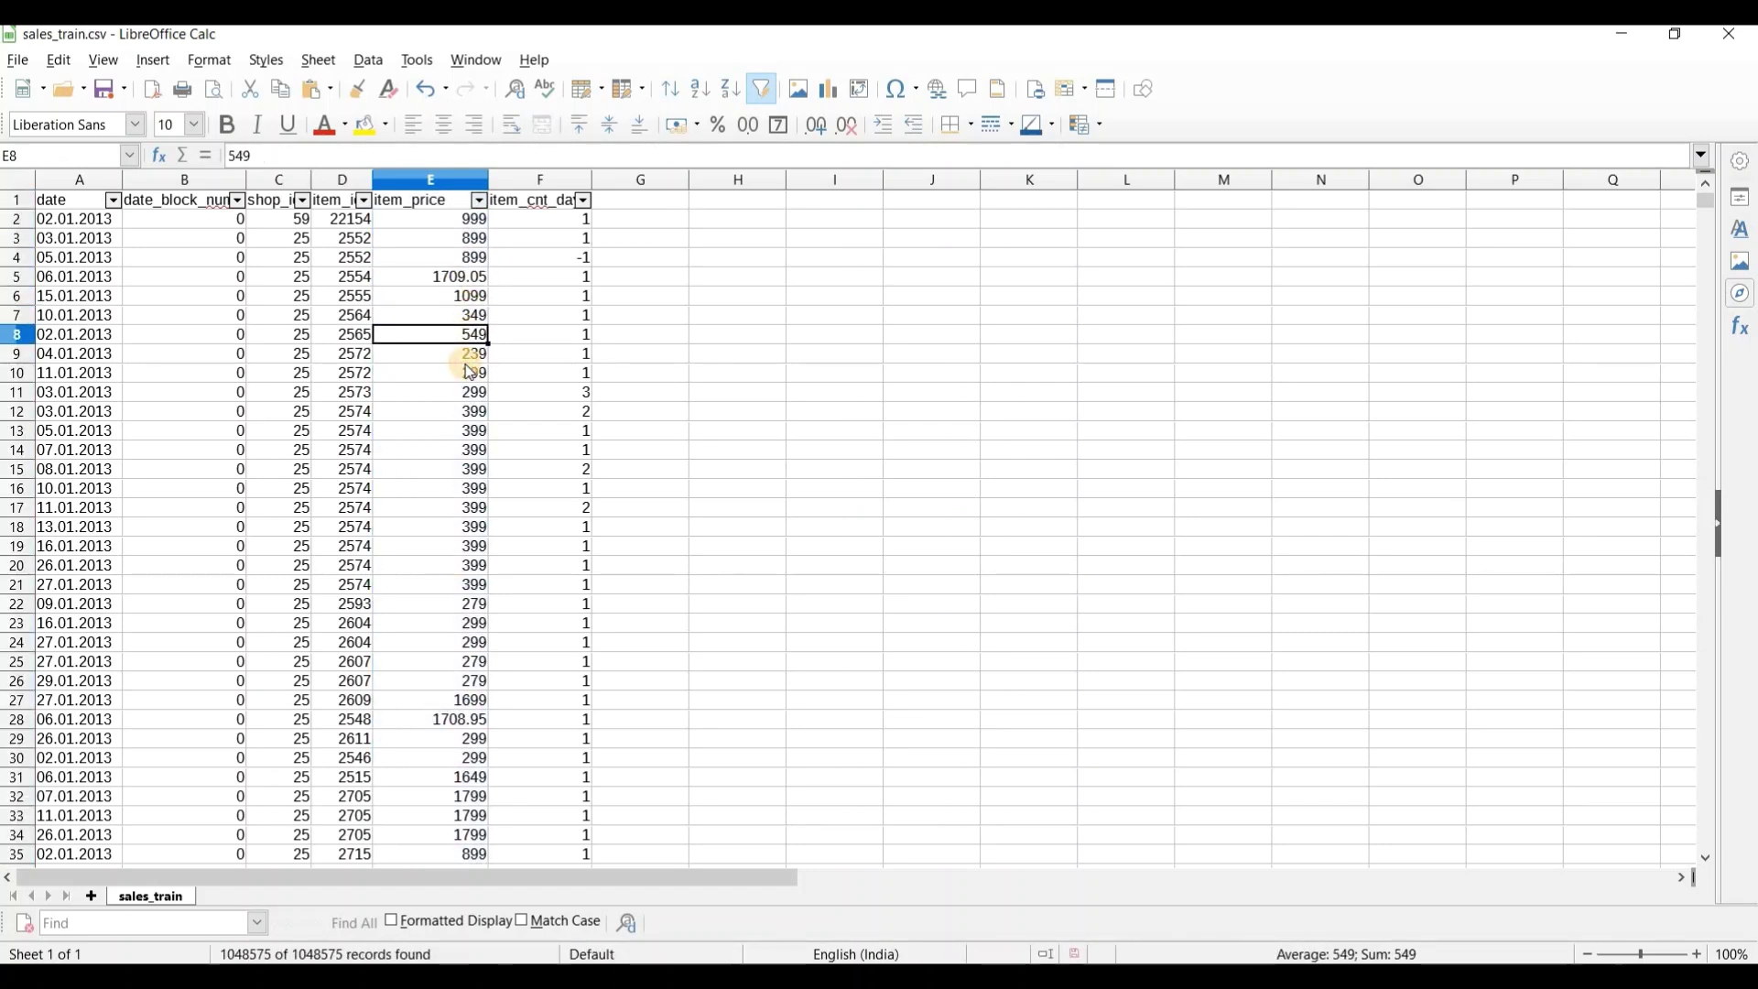
click(468, 371)
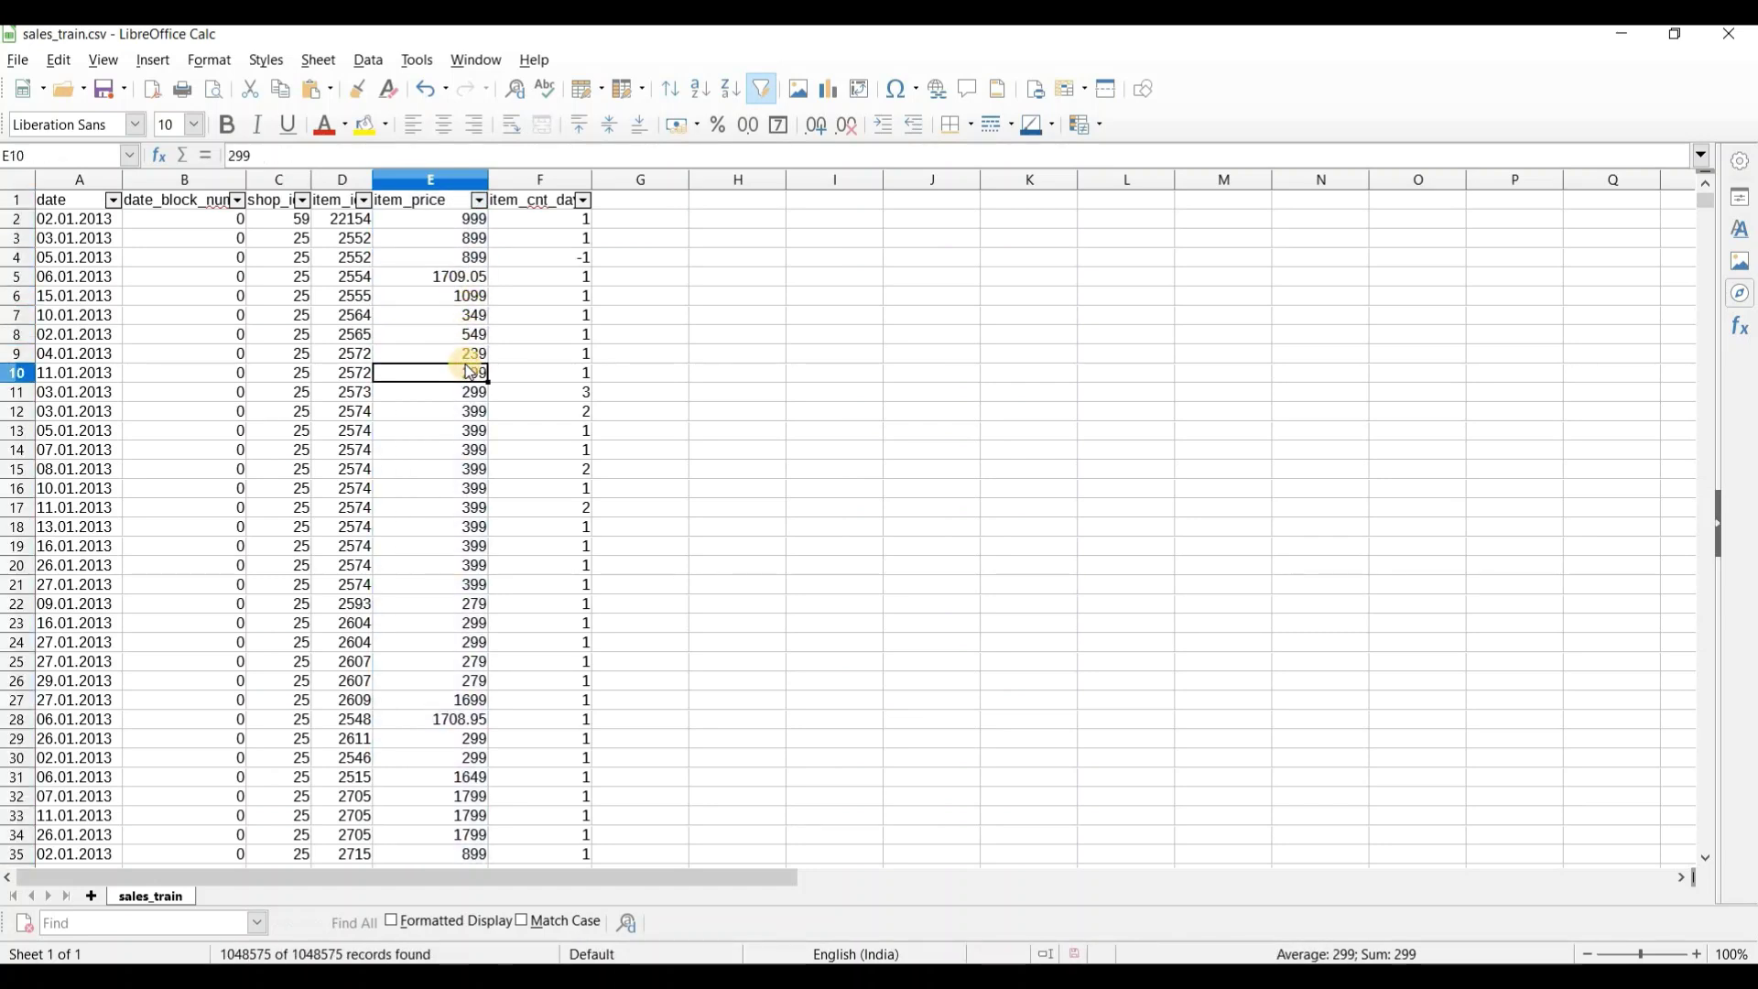
click(470, 279)
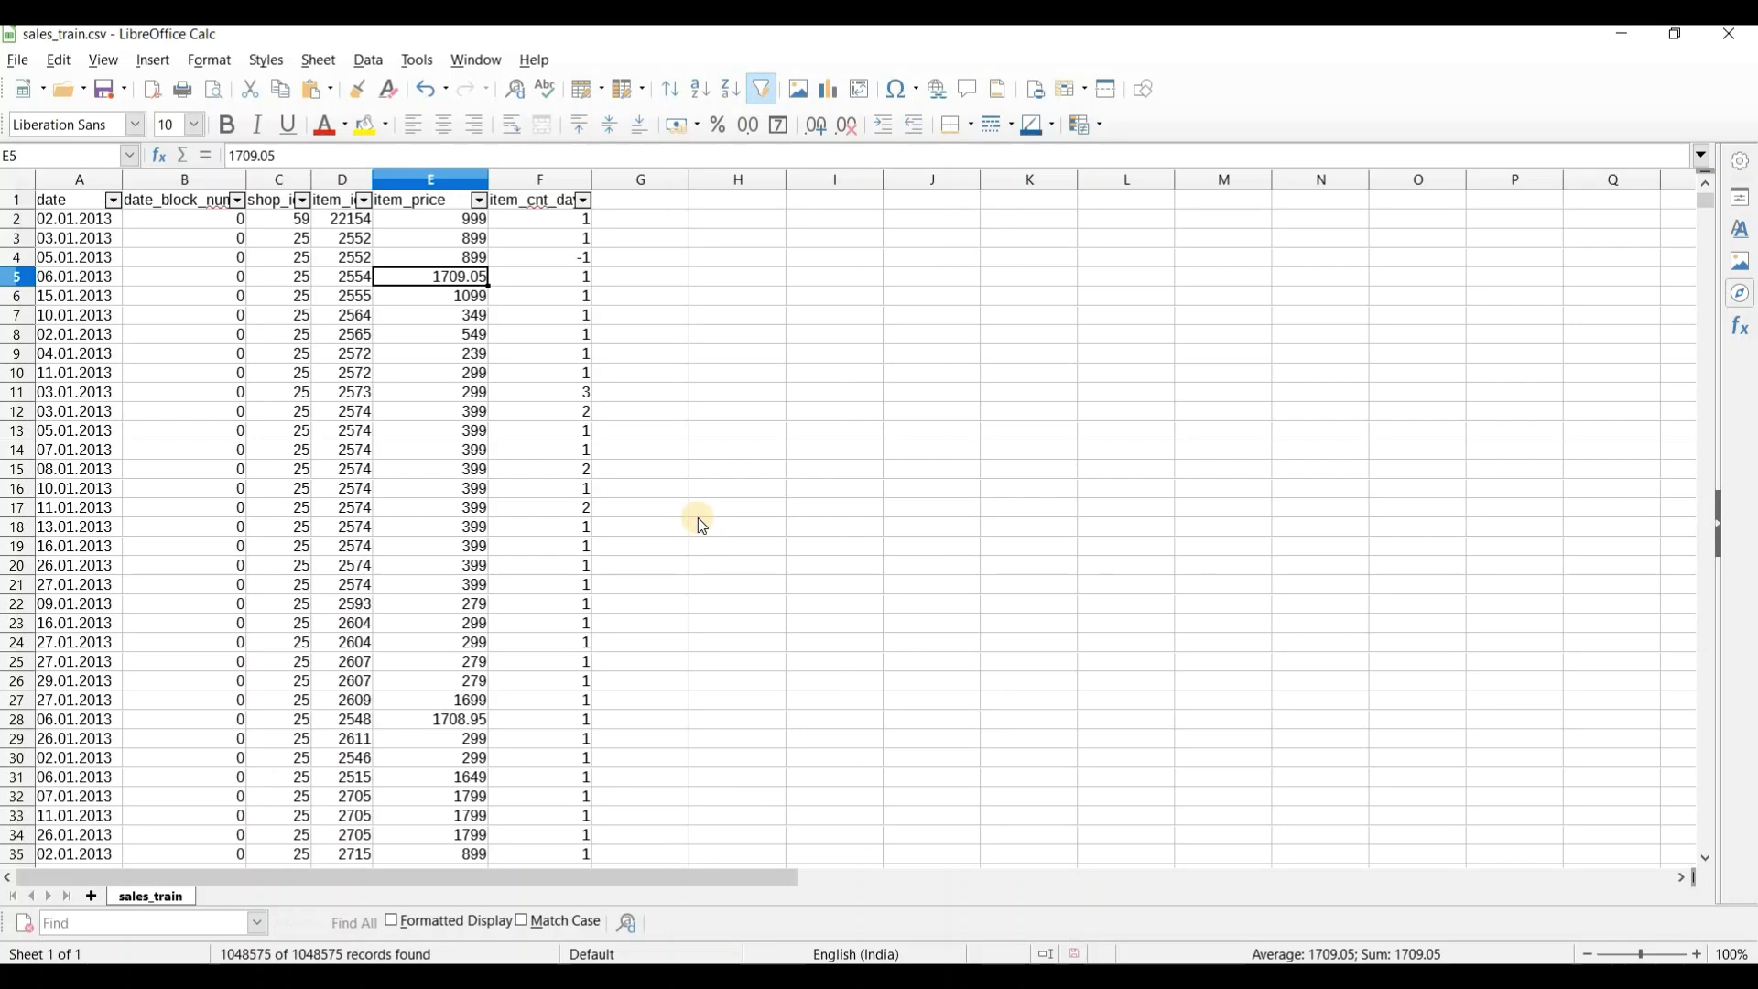
Step: Switch to Chrome, search for "qliksense functions" and open the Qlik Help page on functions in scripts and chart expressions
key(alt+Tab)
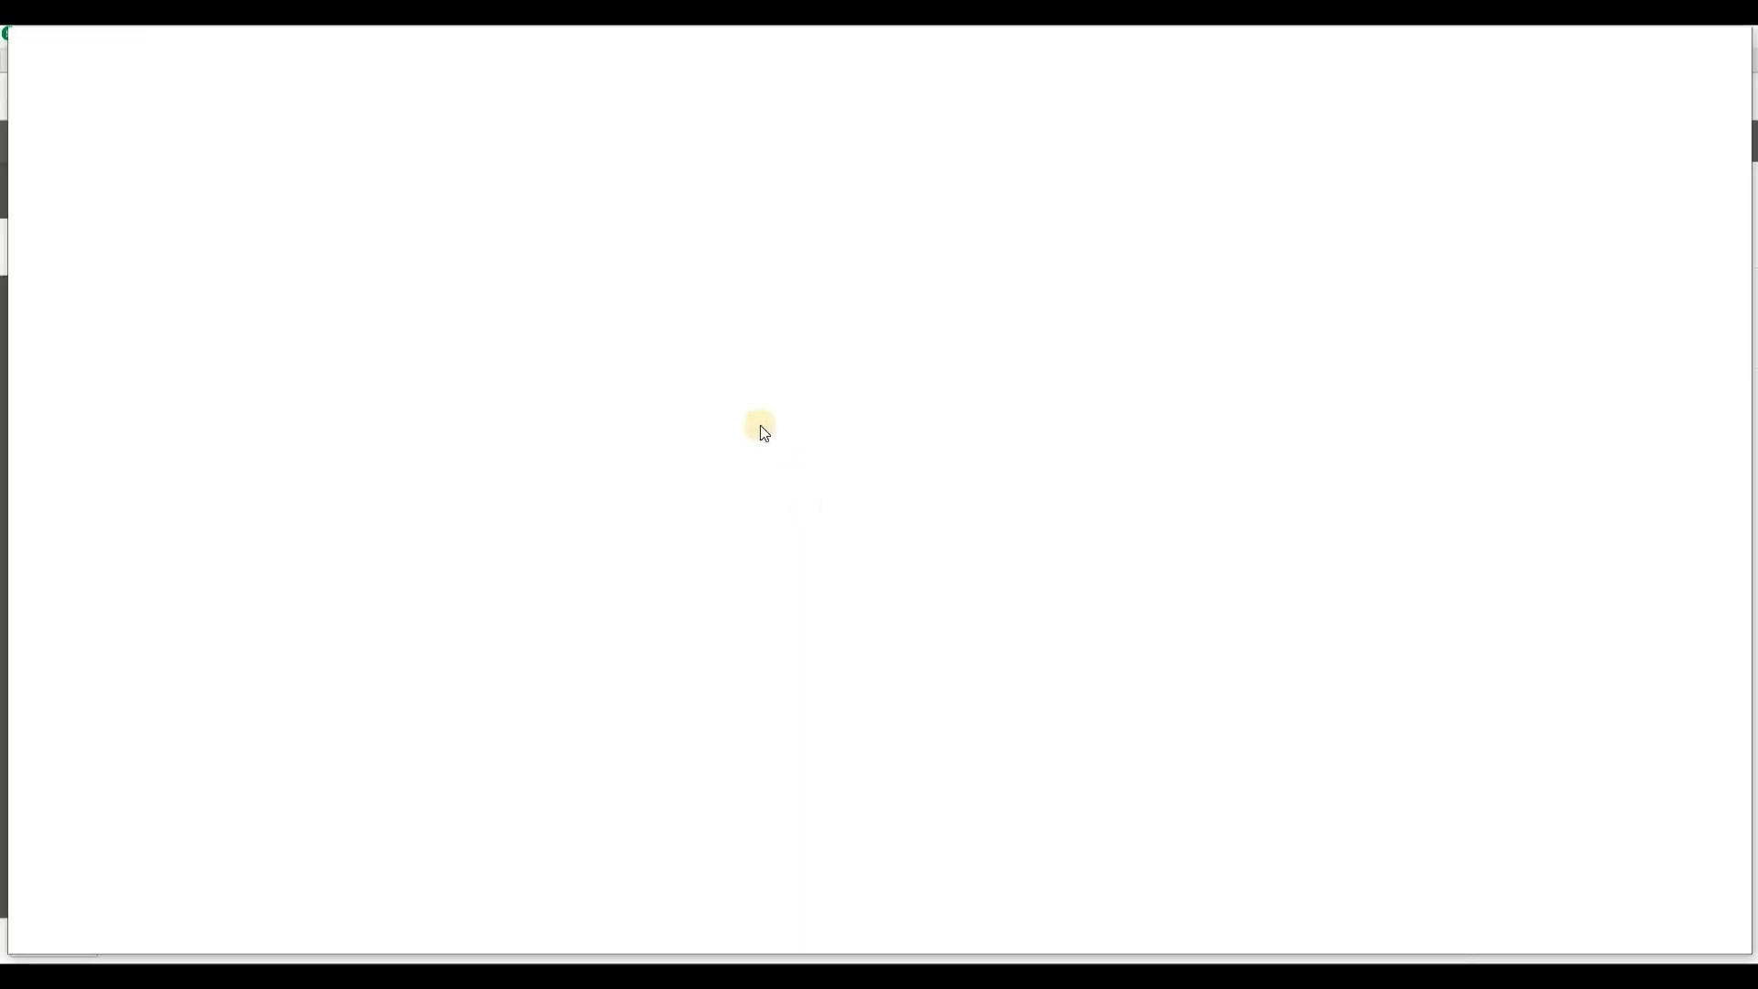
text(qli)
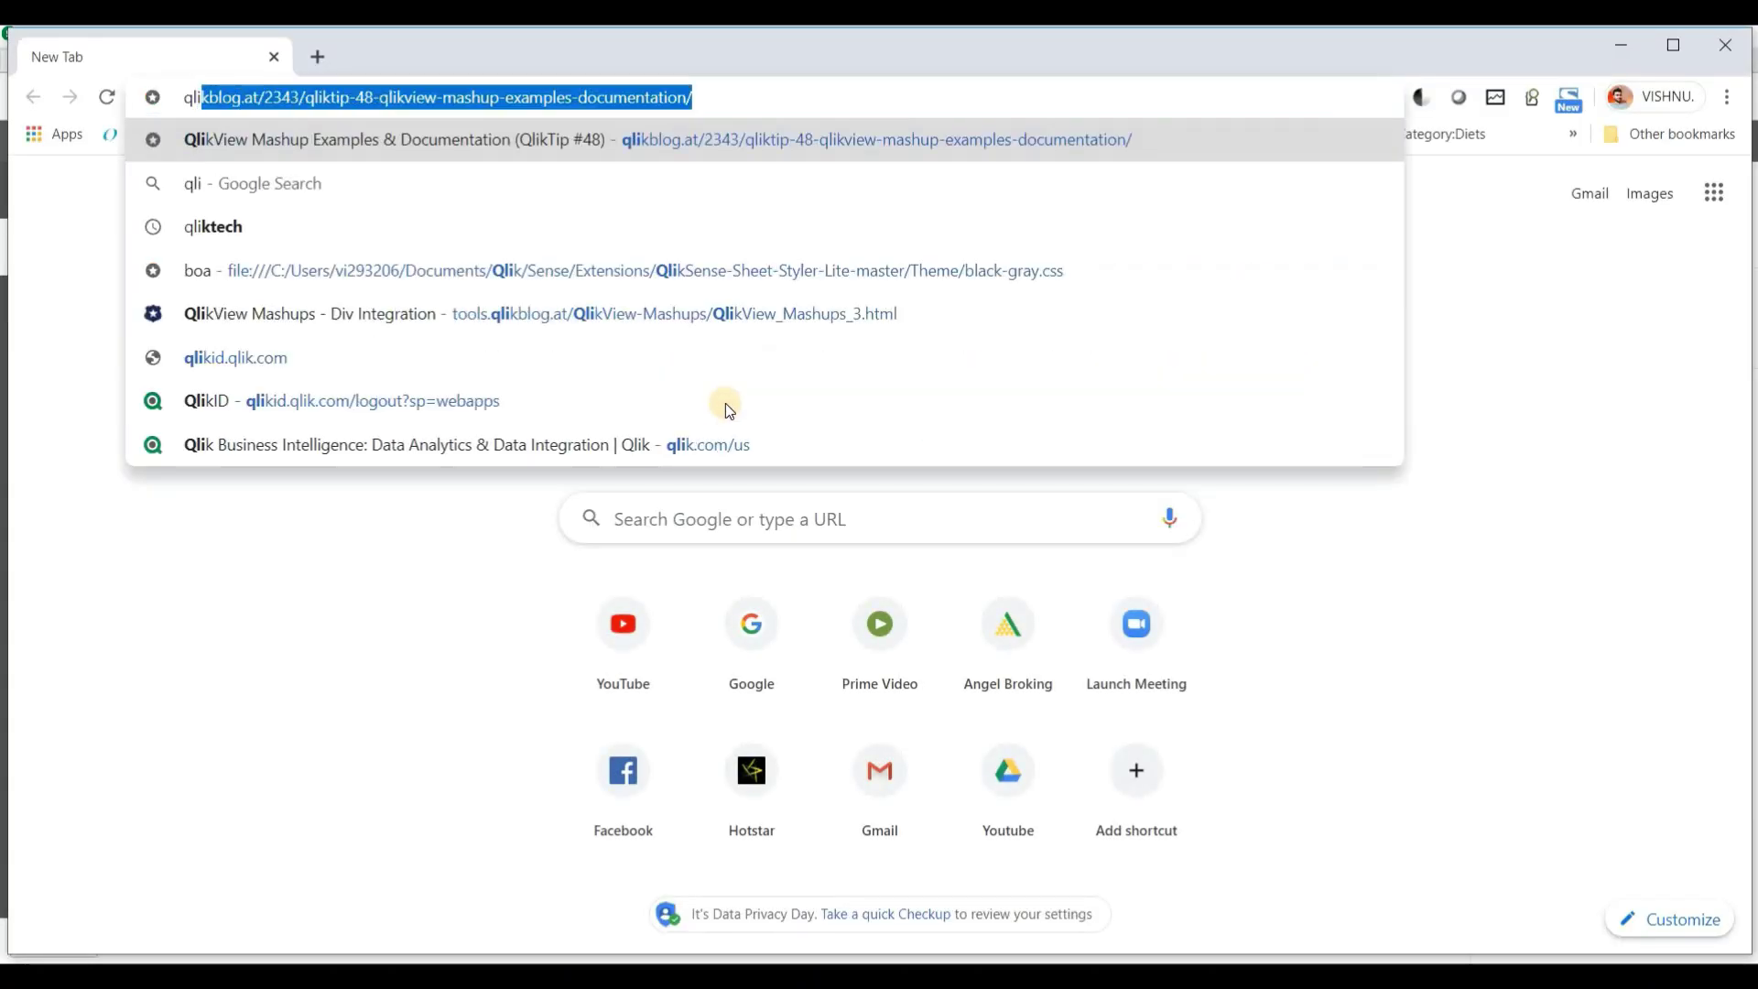
text(ksense functions)
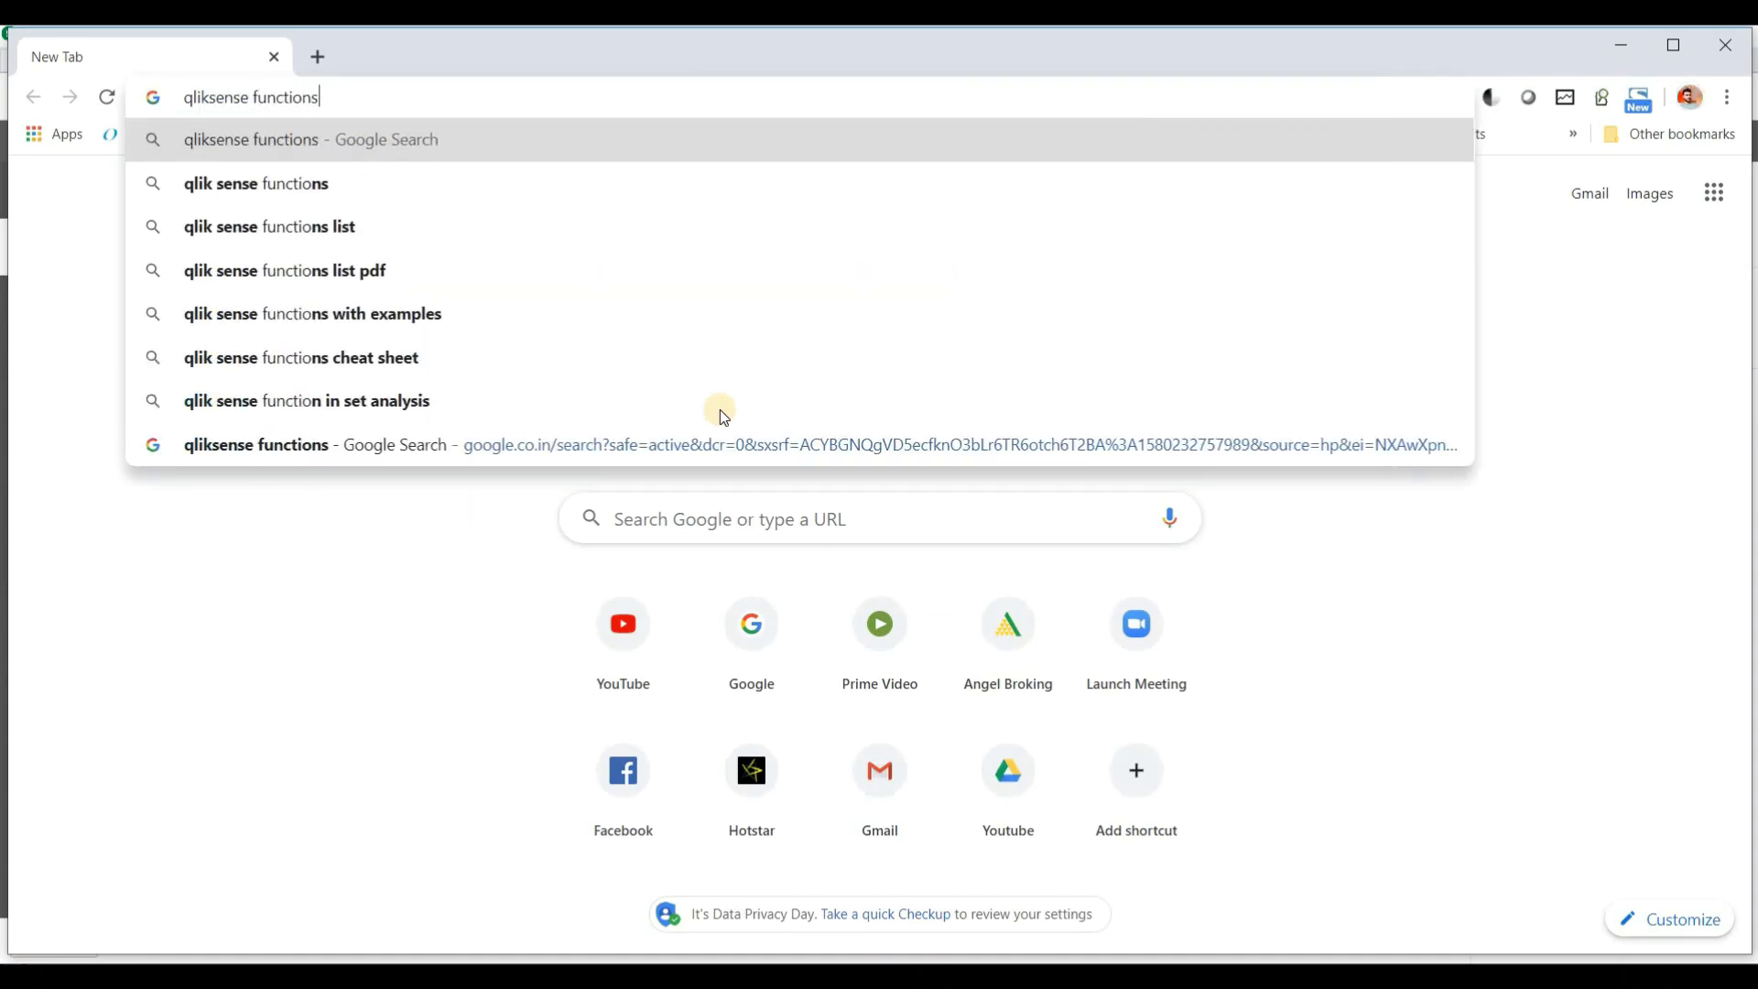
key(Return)
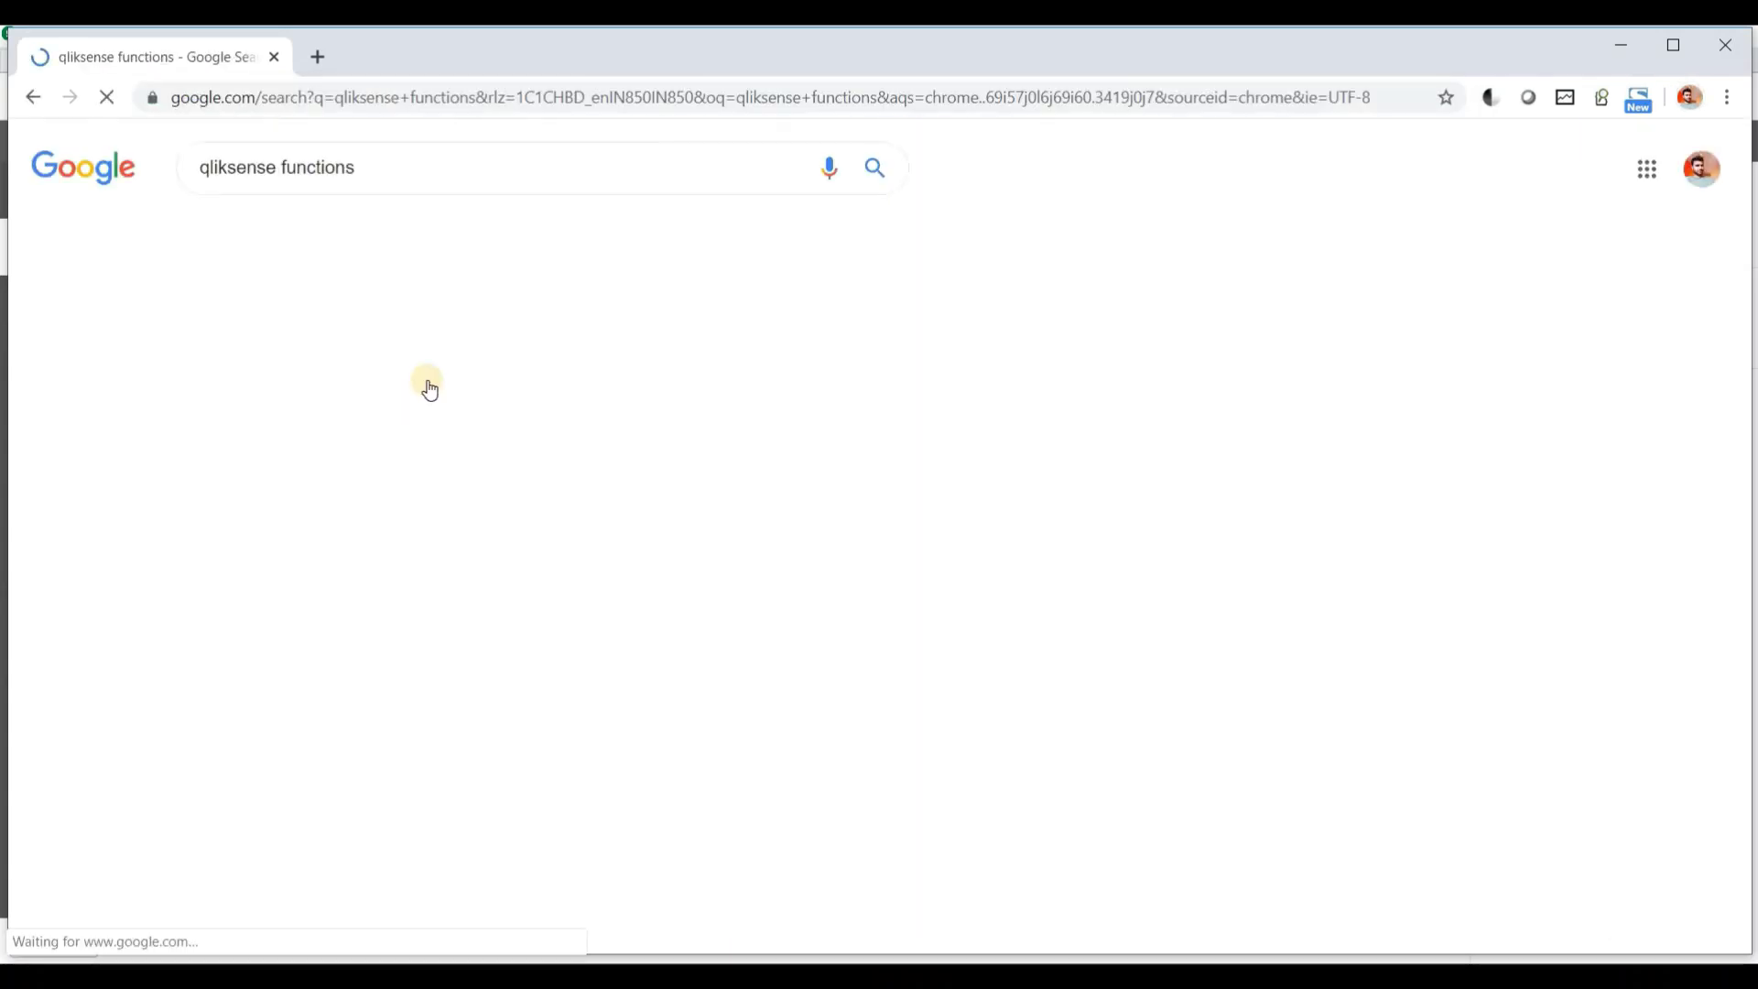
click(431, 379)
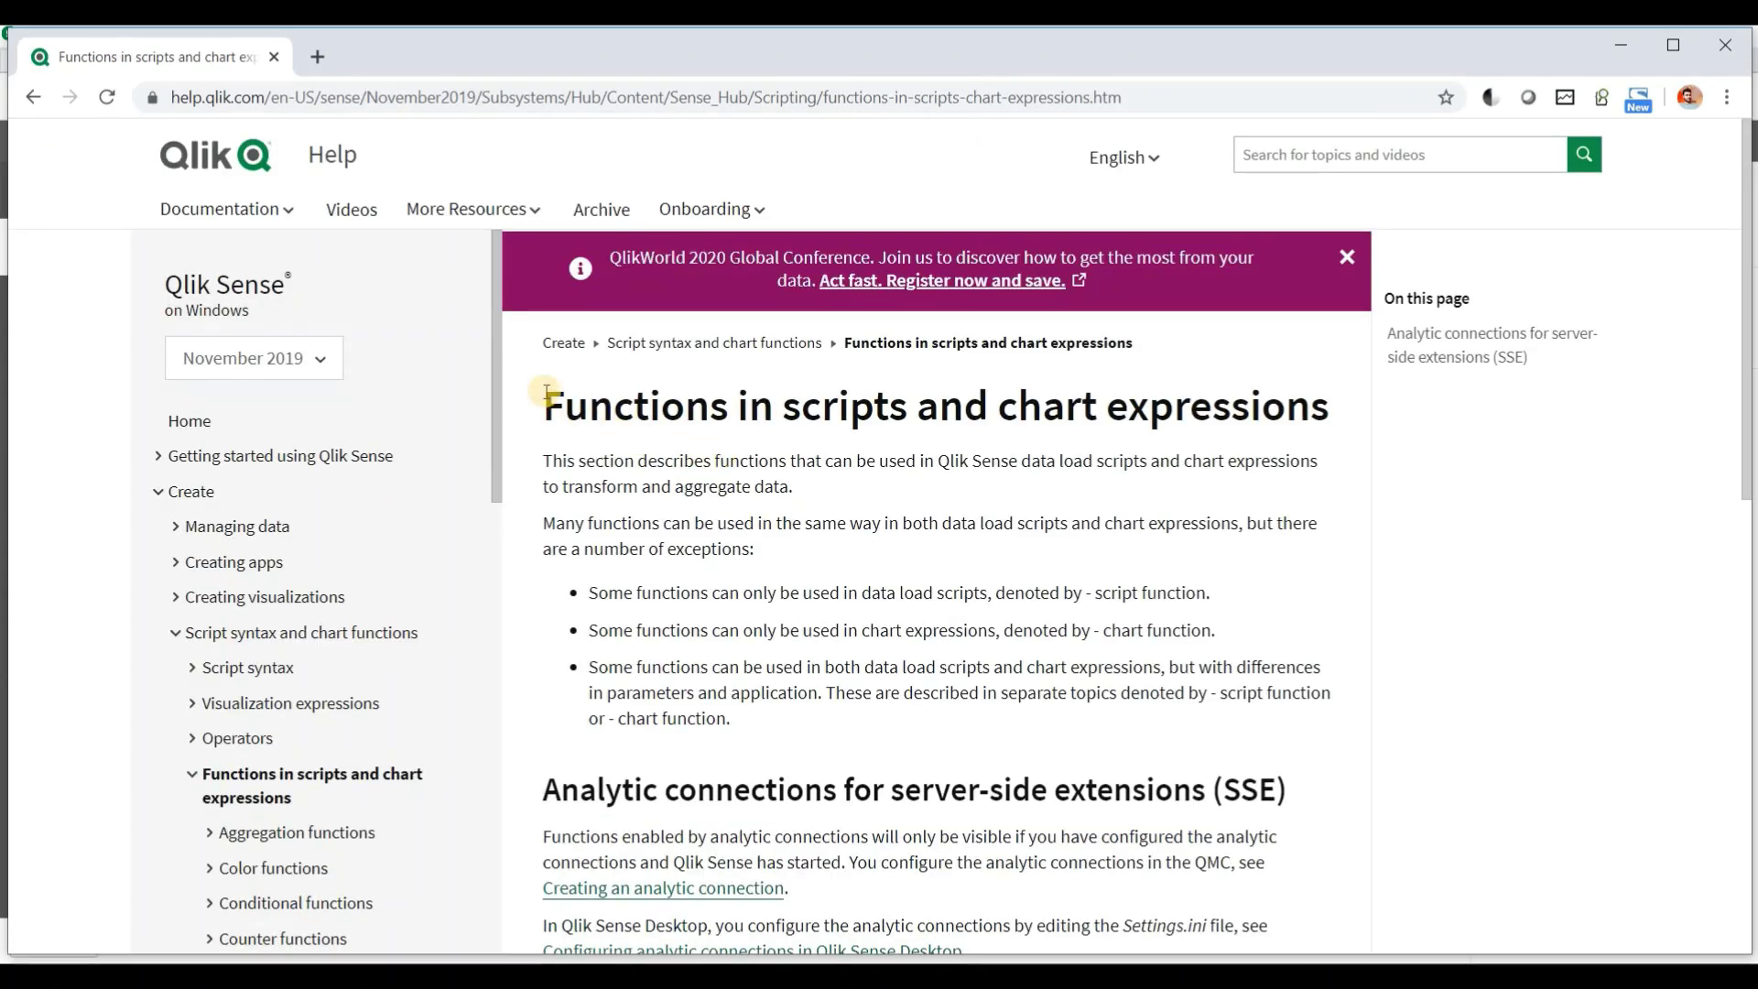
Step: Examine the help heading's script functions and chart expressions, comparing the script part with the load script in Qlik Sense
drag(544, 404, 903, 388)
key(alt+Tab)
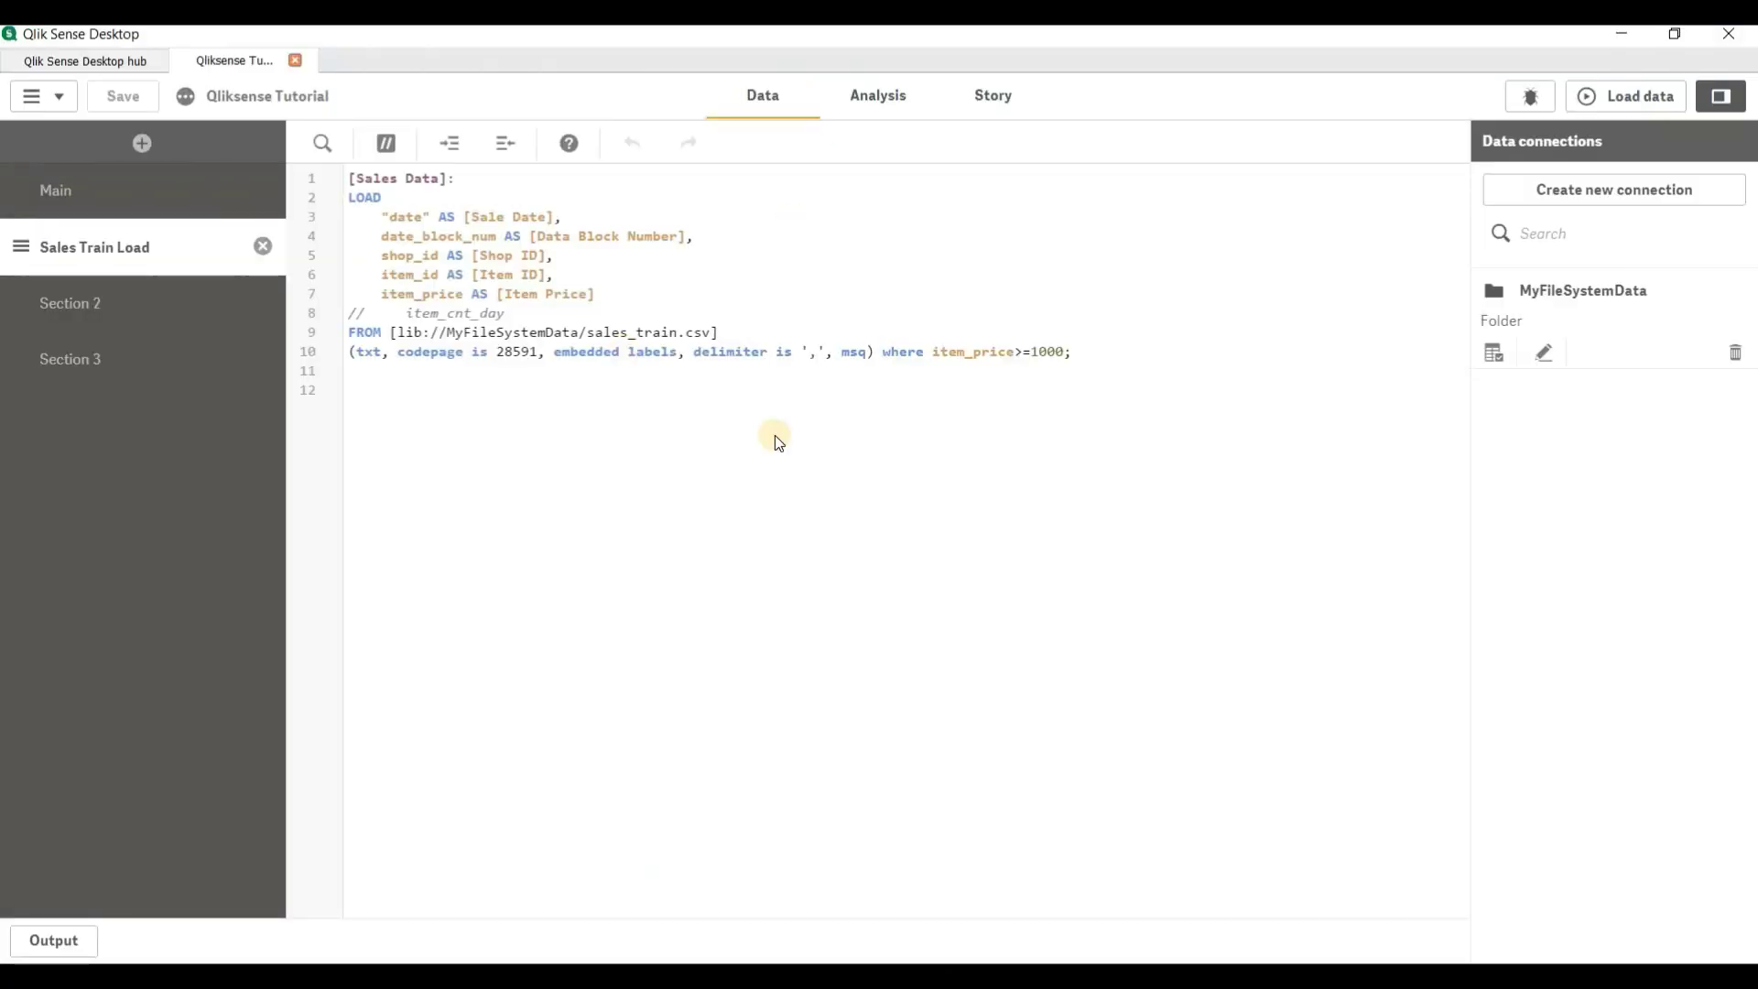
key(alt+Tab)
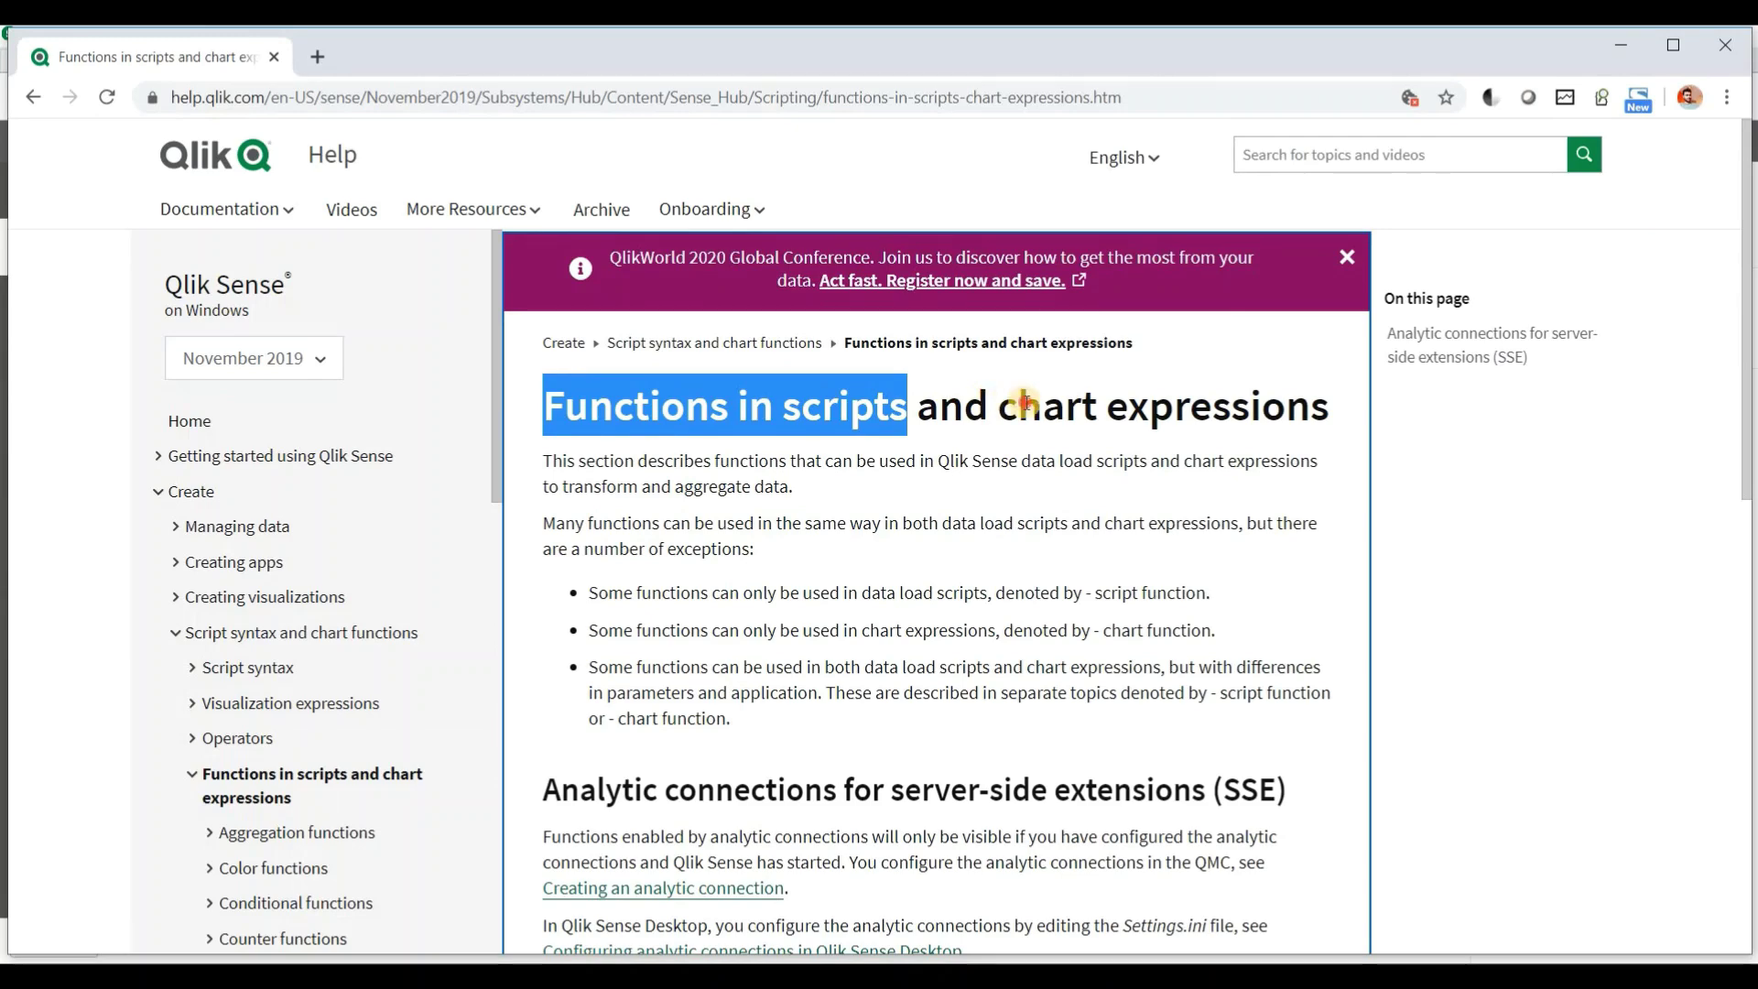
drag(1144, 403, 1293, 391)
Step: Switch back to Qlik Sense and shrink the item_price filter pane on the Dashboard sheet to free the space above it
key(alt+Tab)
click(880, 98)
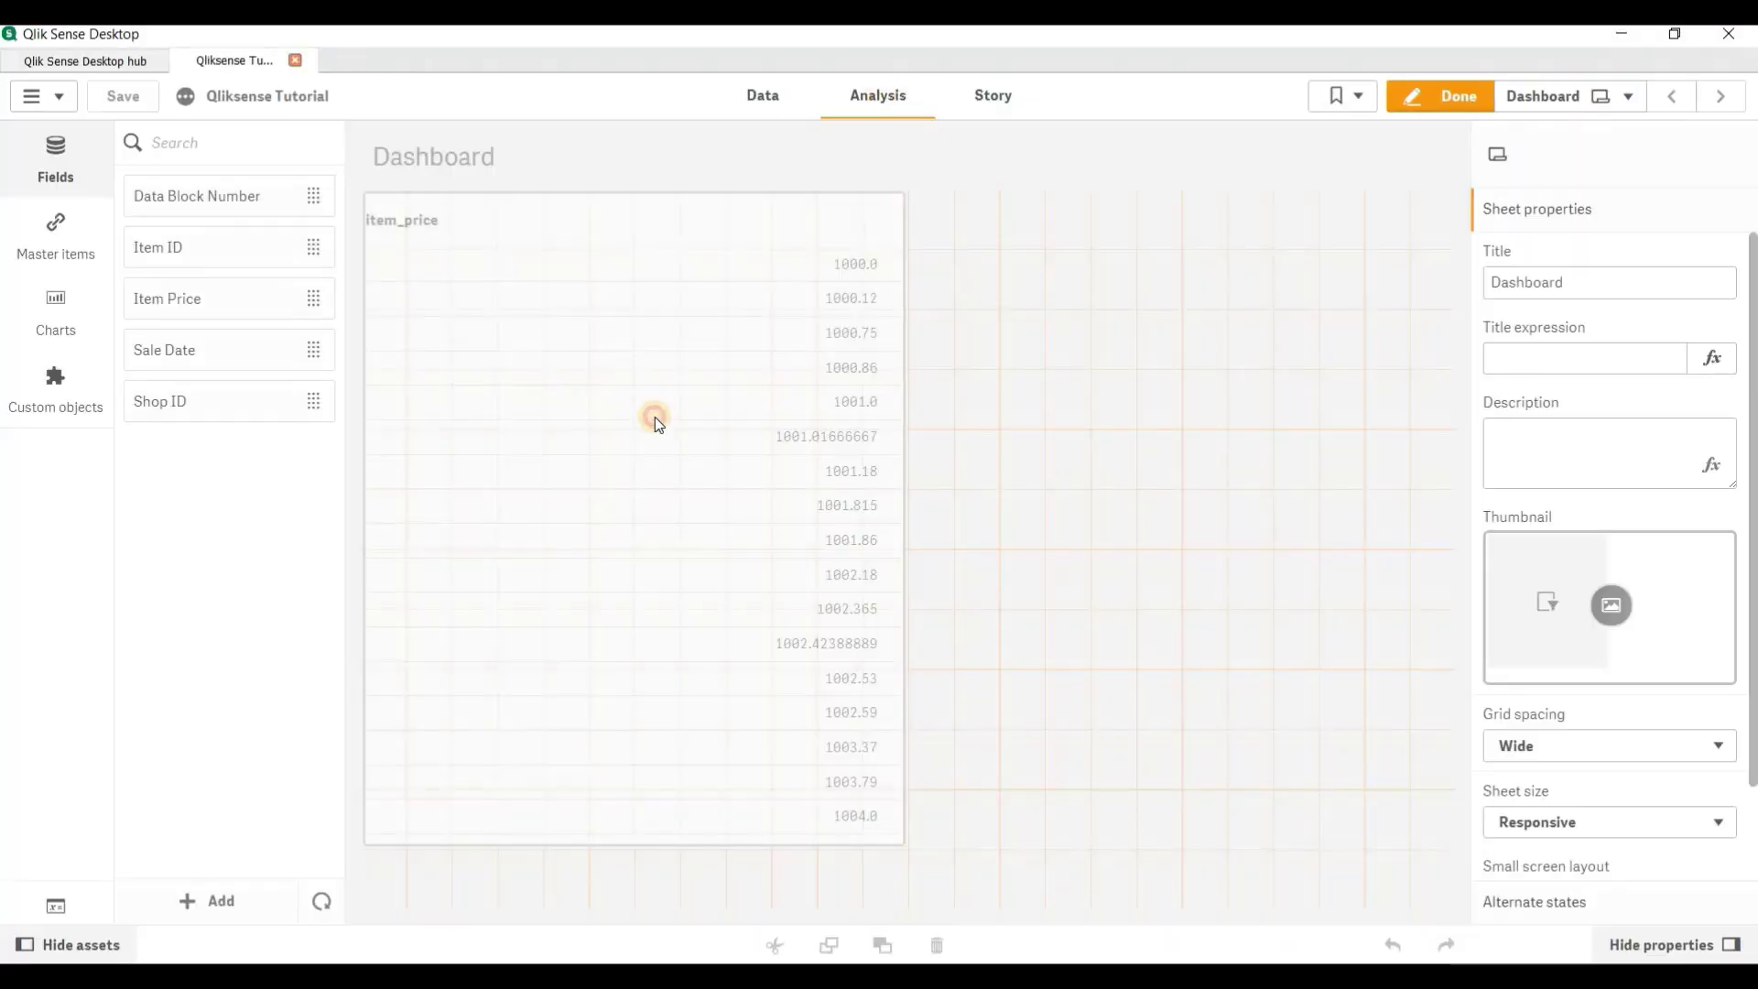
click(655, 416)
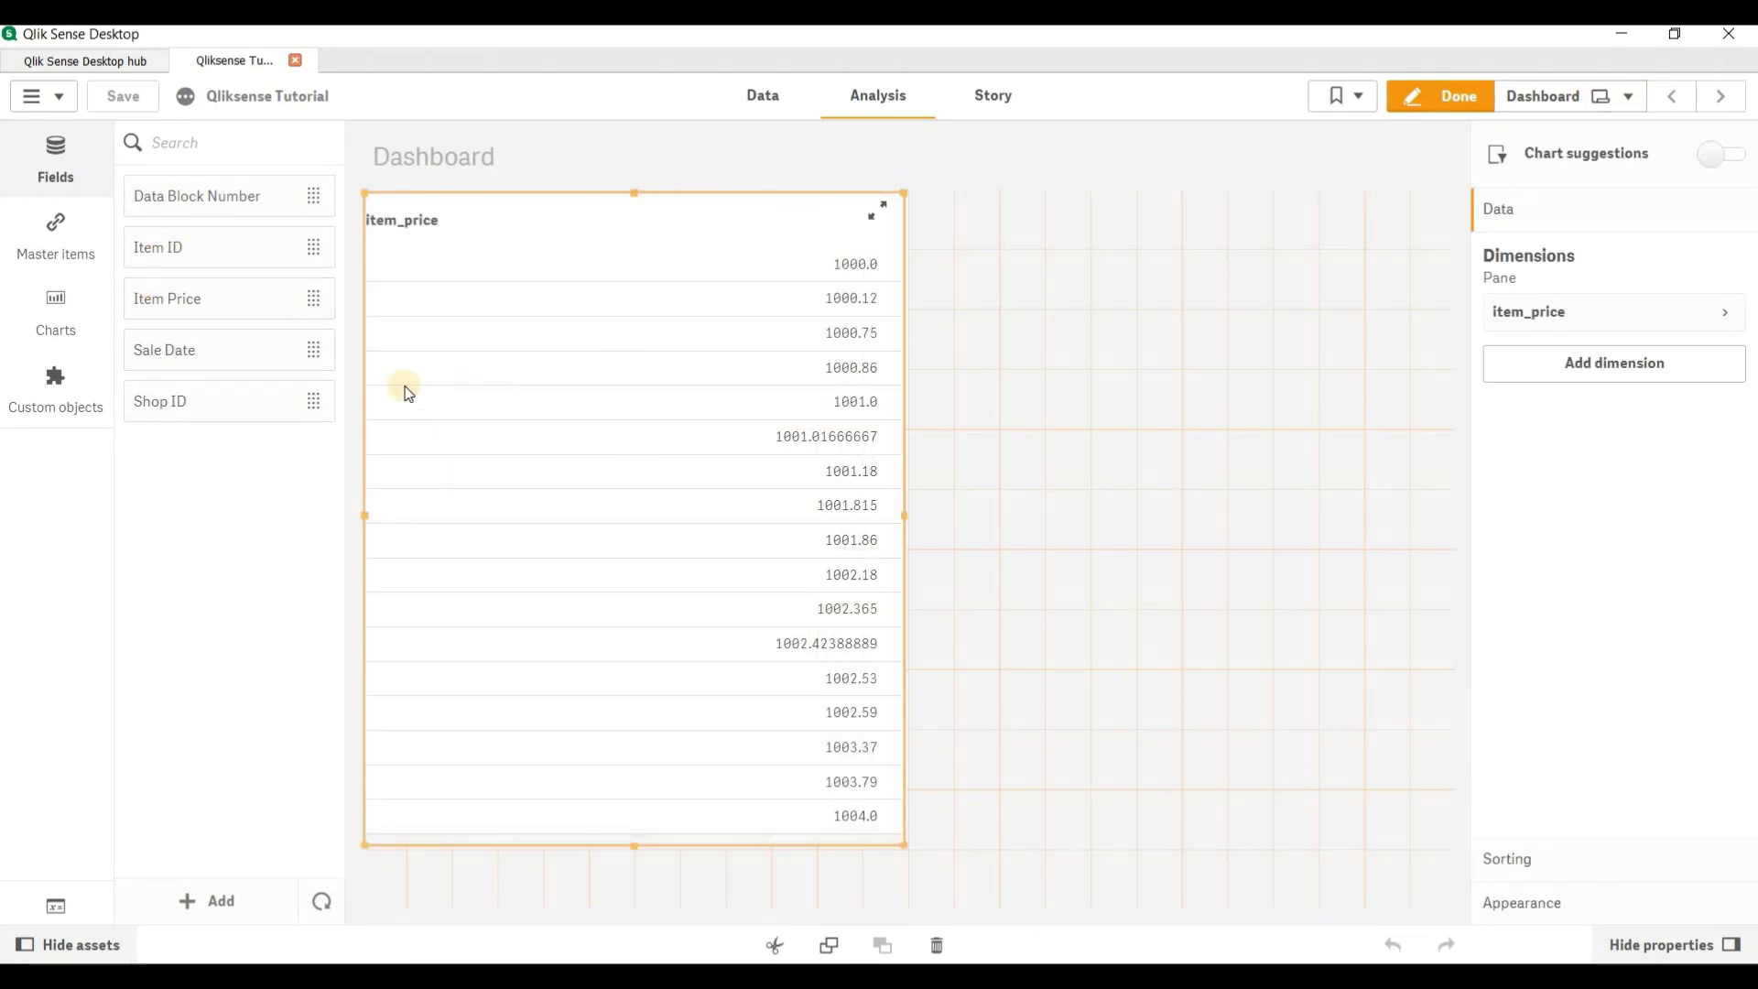
drag(901, 193, 849, 596)
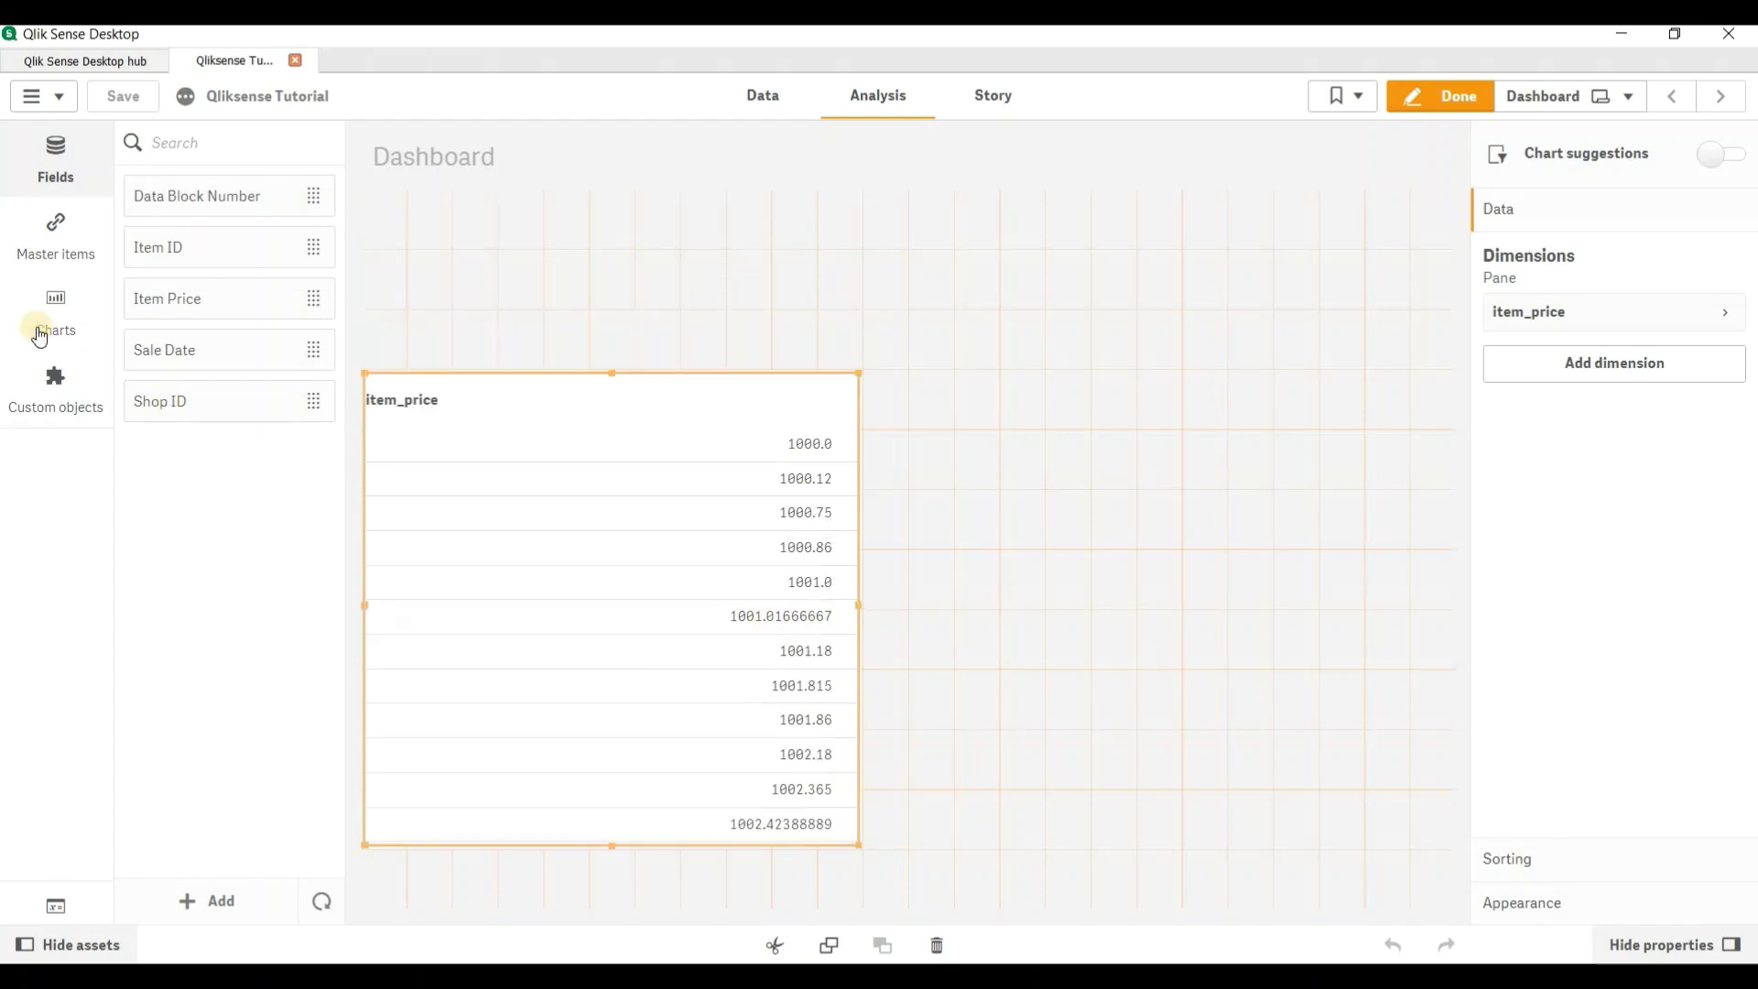
Step: Add a pie chart above the item_price filter pane and widen it to nearly the sheet's full width
click(54, 311)
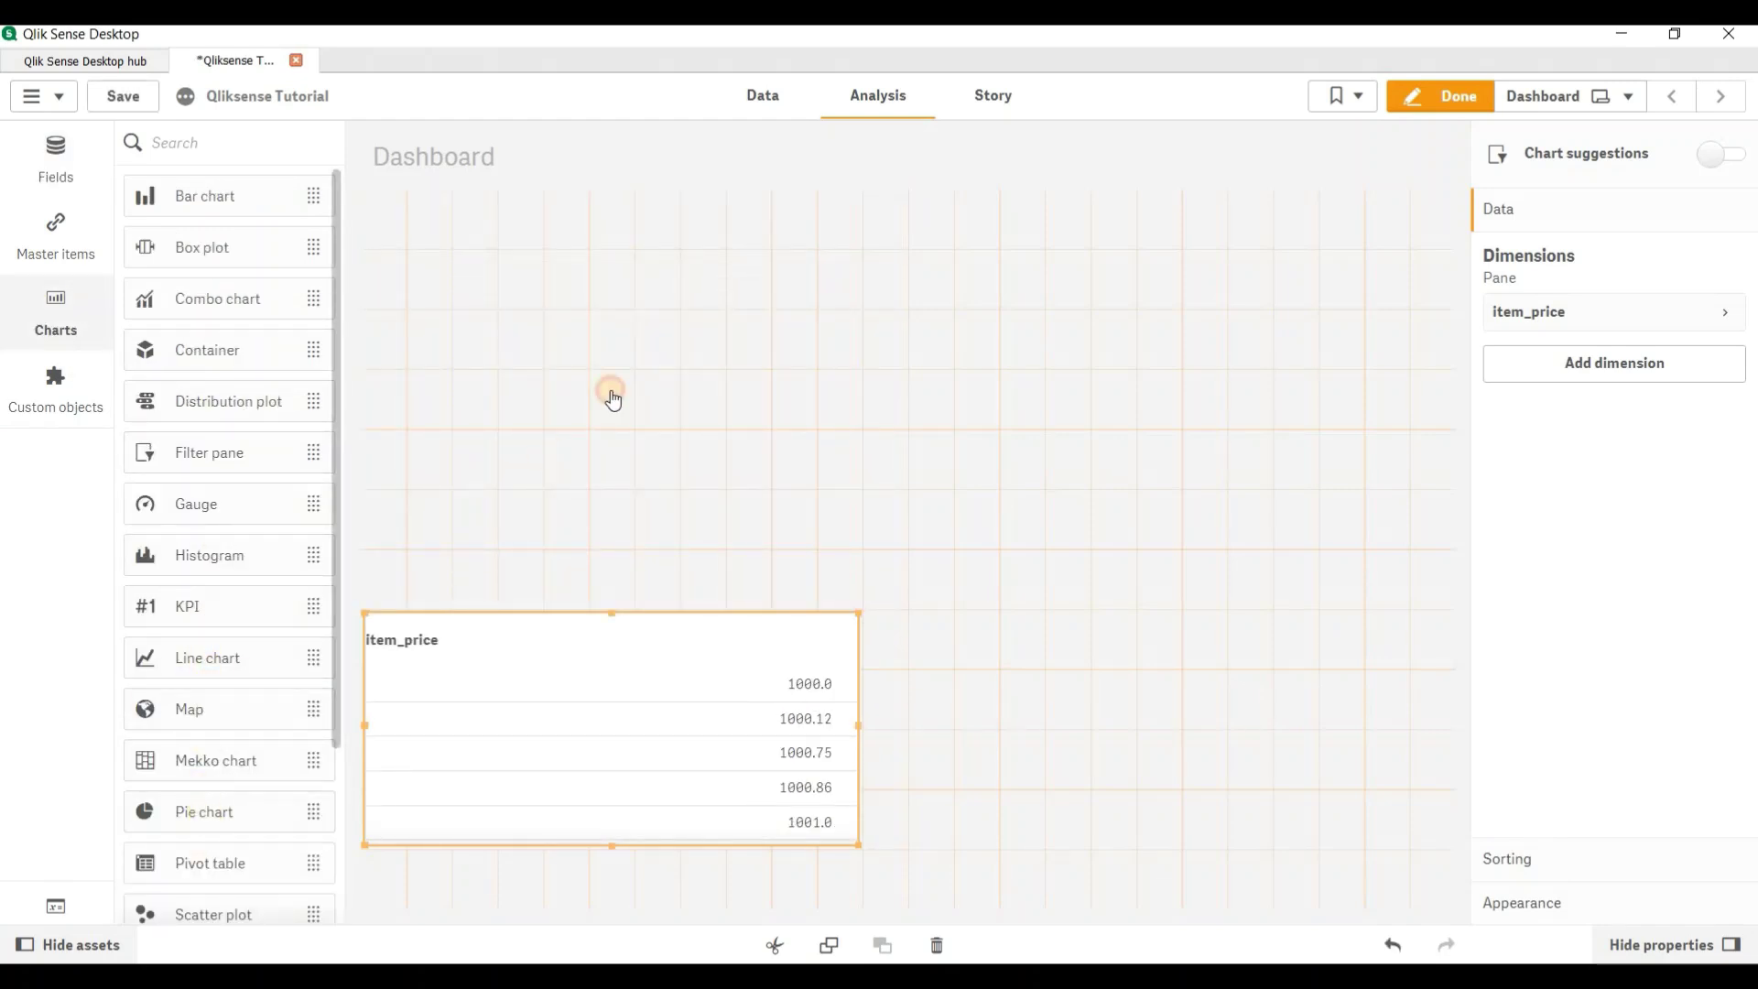
click(864, 508)
drag(903, 536, 1413, 510)
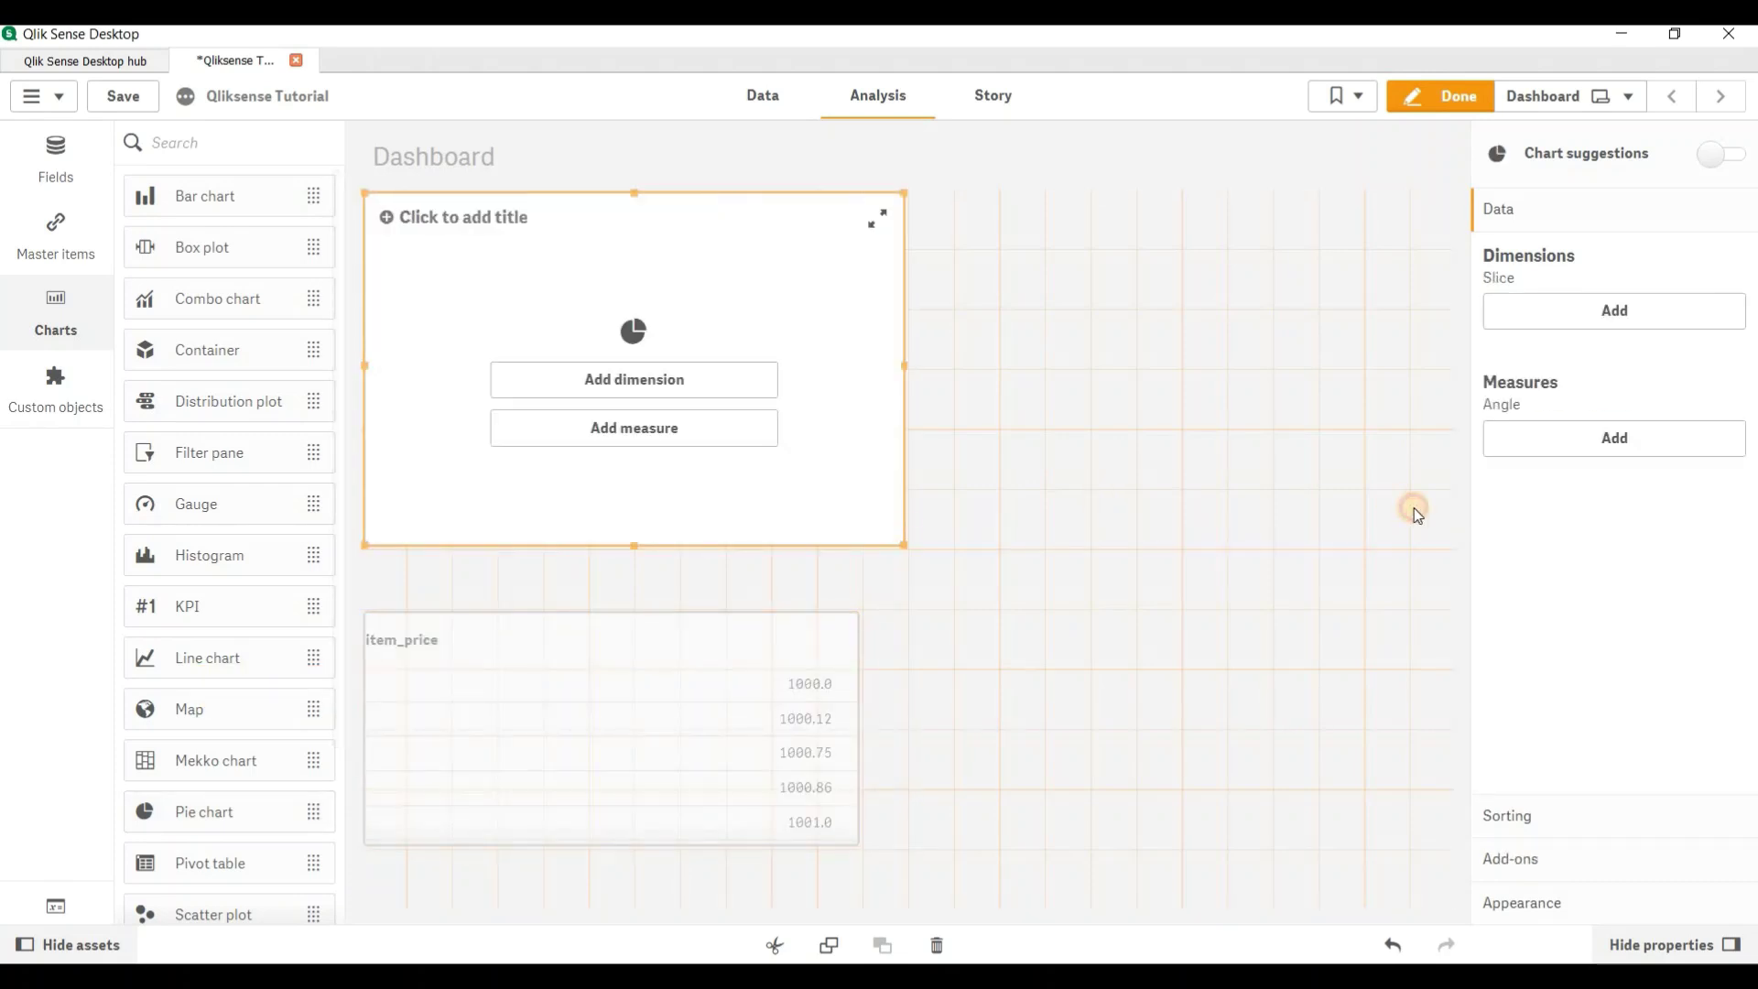
Step: Give the pie chart the dimension Shop ID and the measure Sum([Sale Date])
click(954, 403)
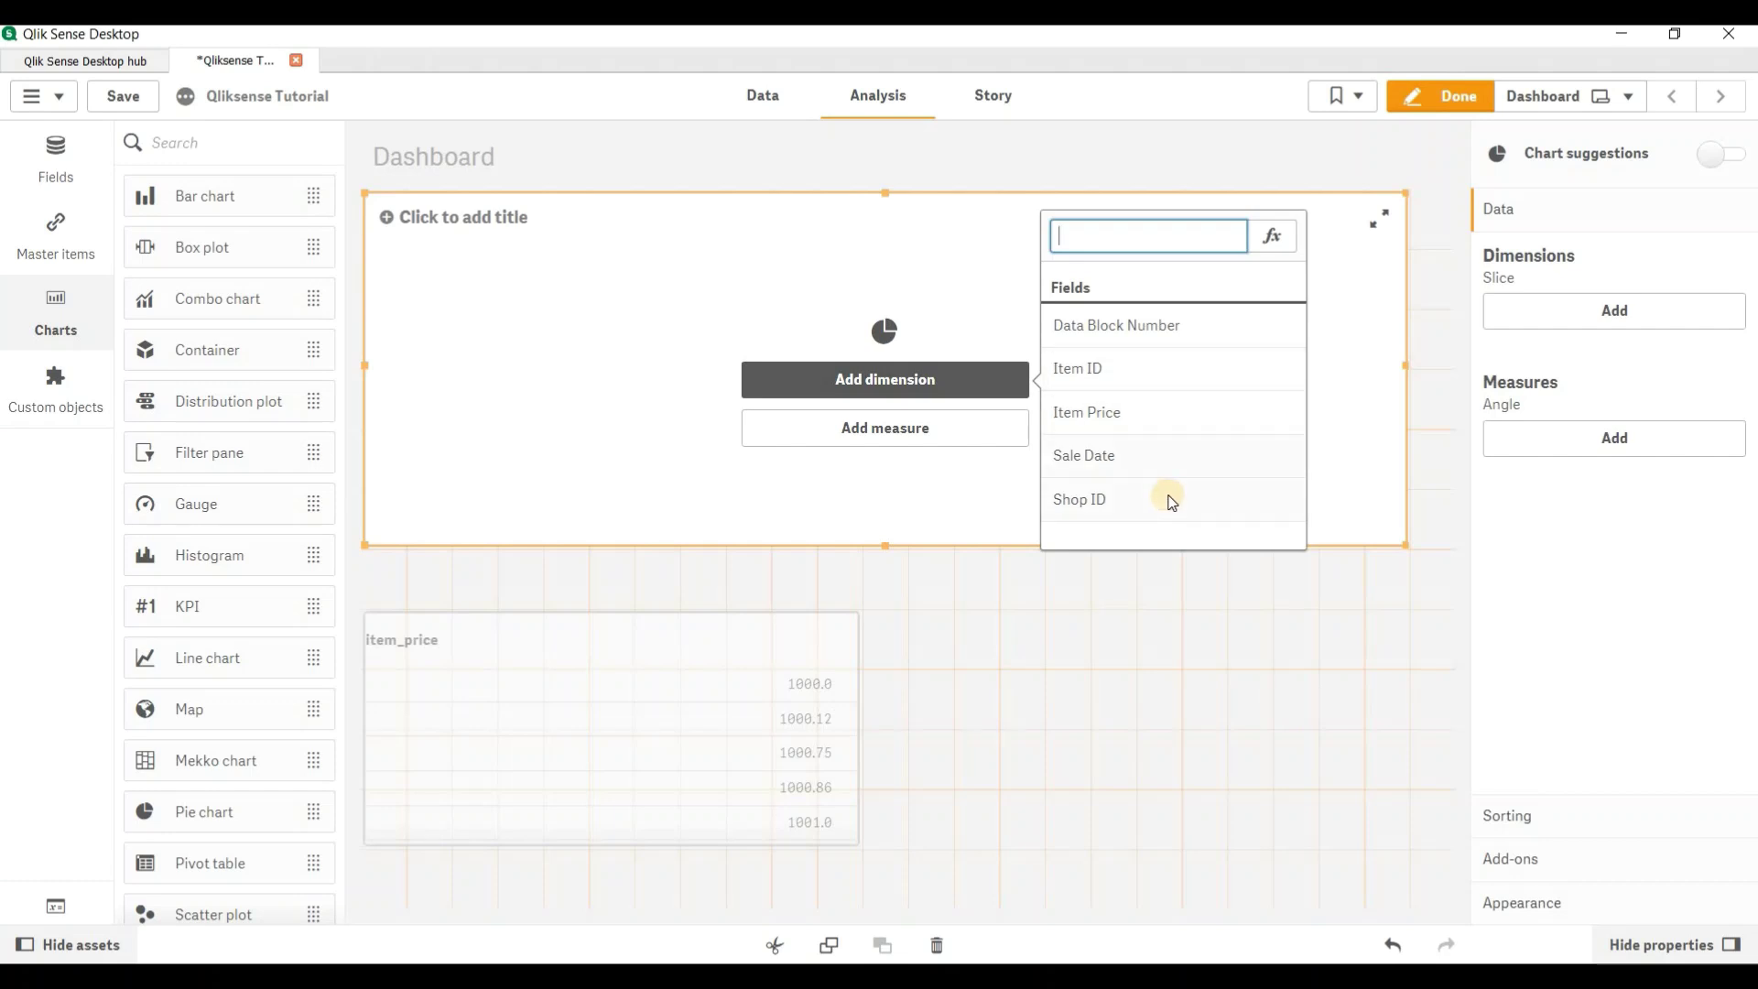
click(1123, 513)
click(1007, 430)
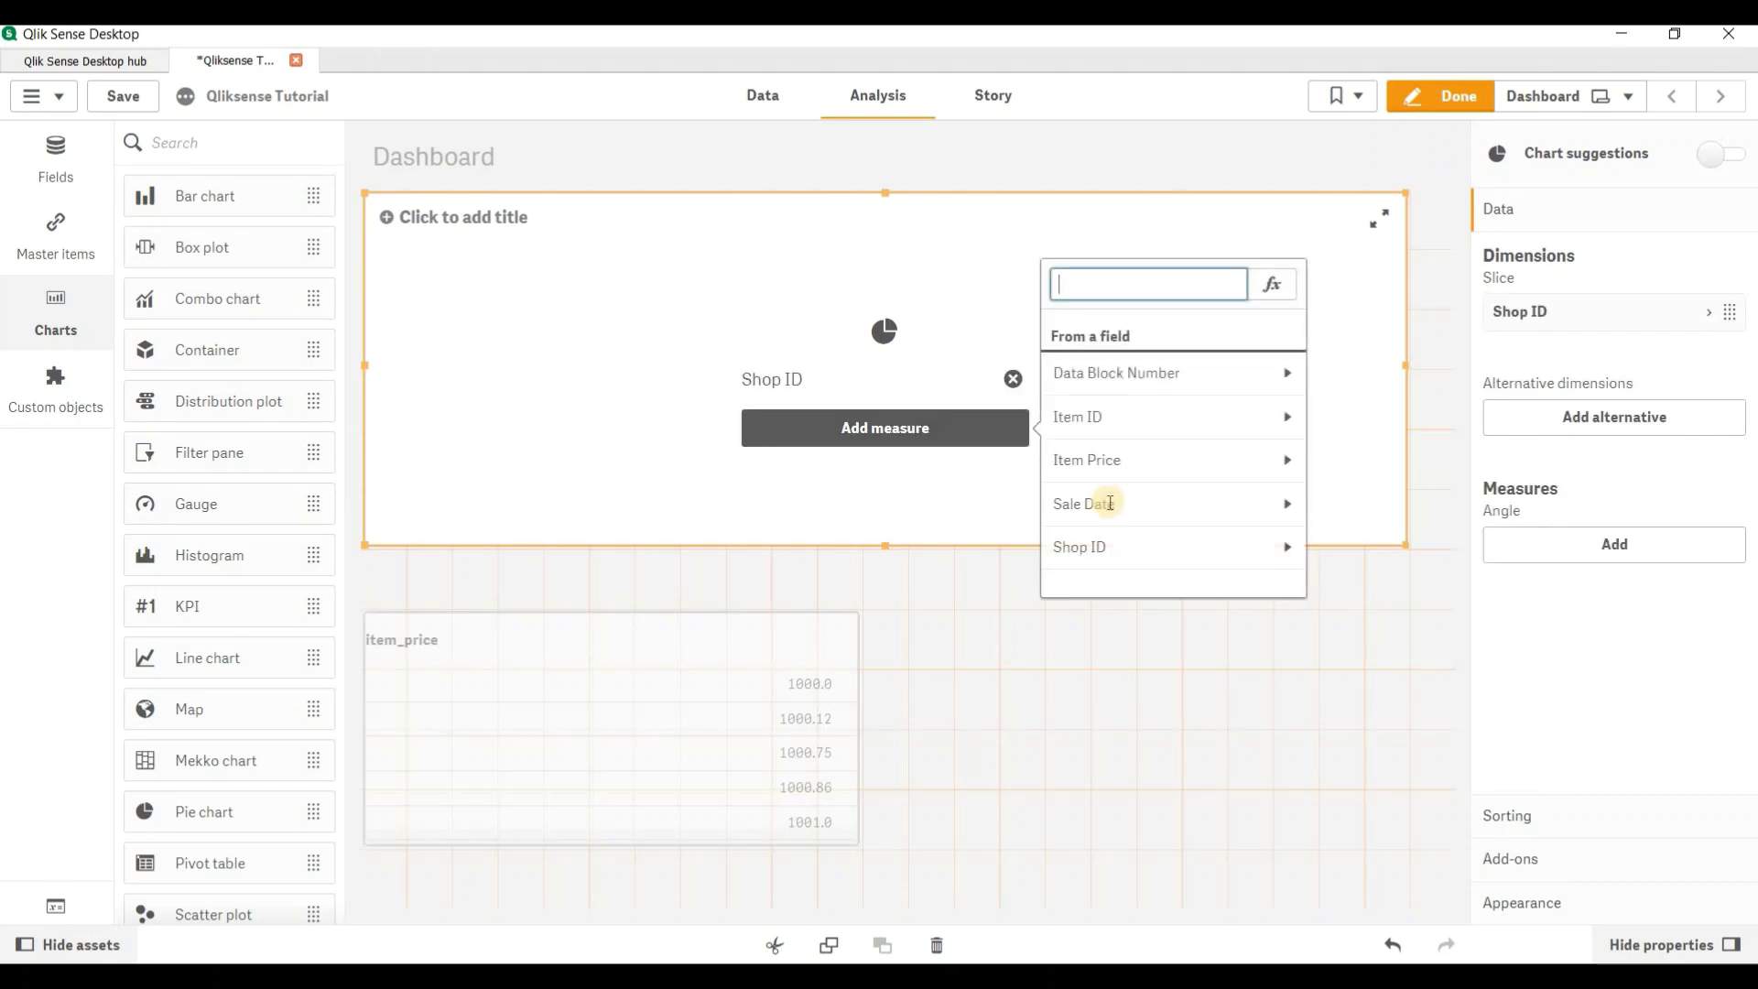
click(1112, 510)
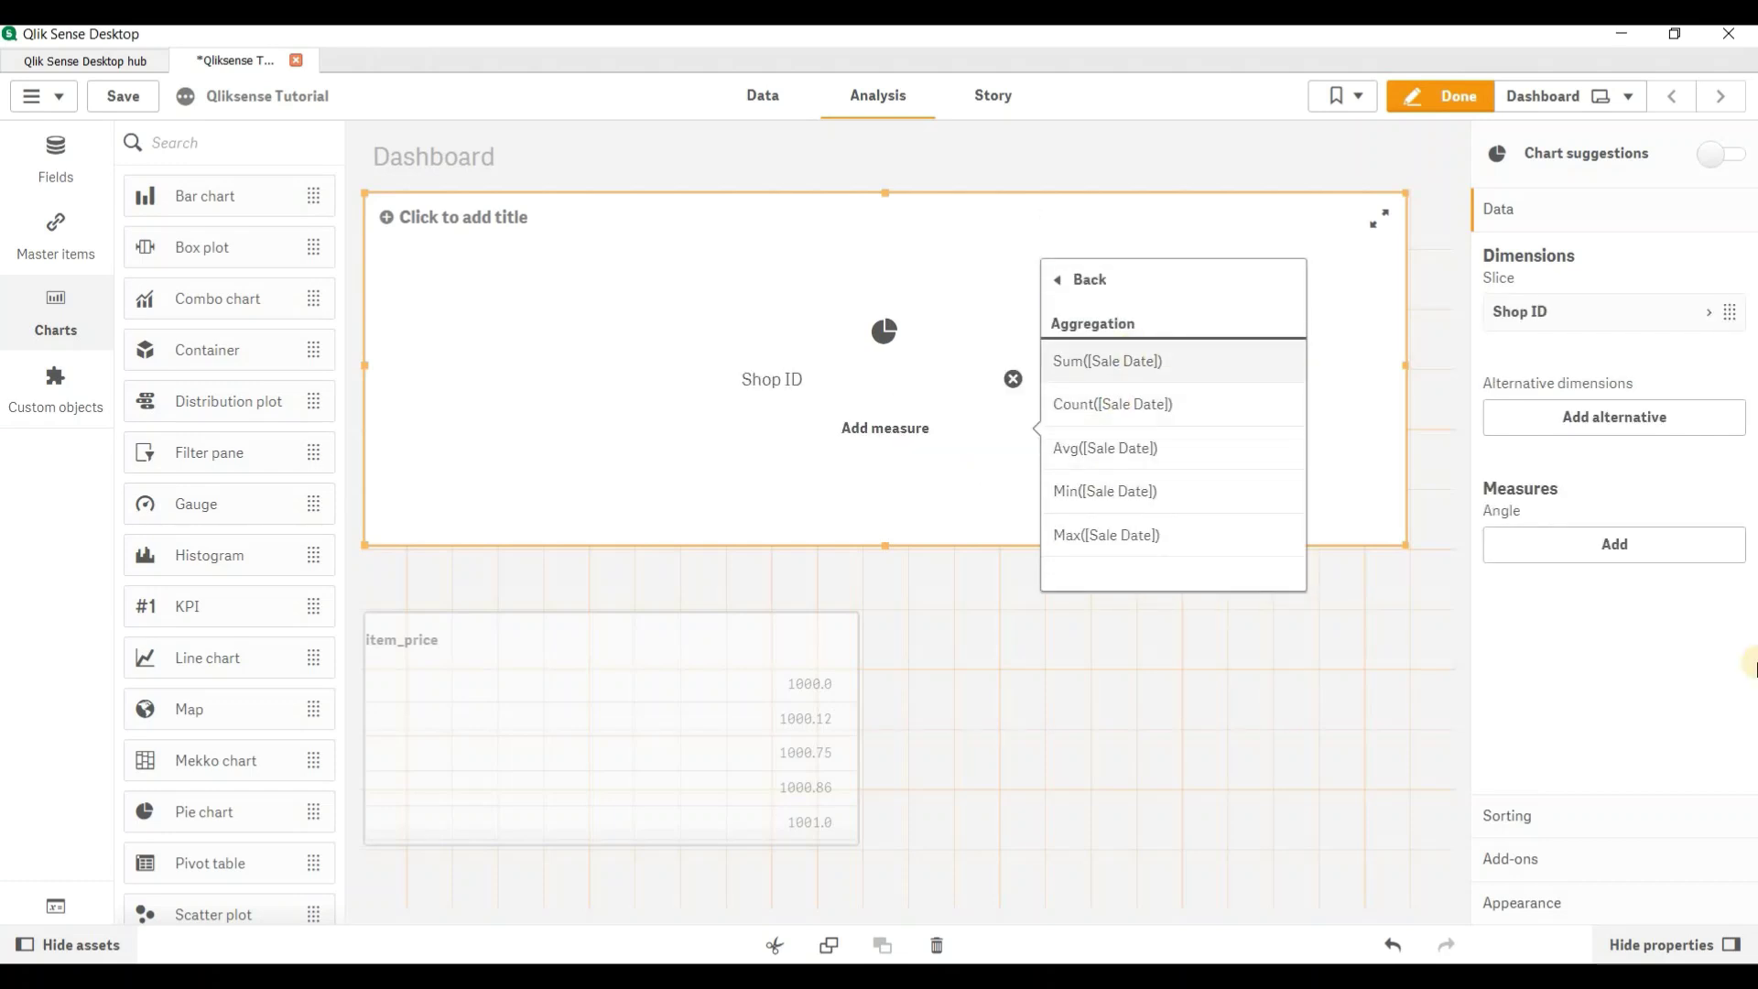
click(1133, 359)
Step: Examine the pie chart measure's Sum function in the expression editor and close it without changes
click(1629, 545)
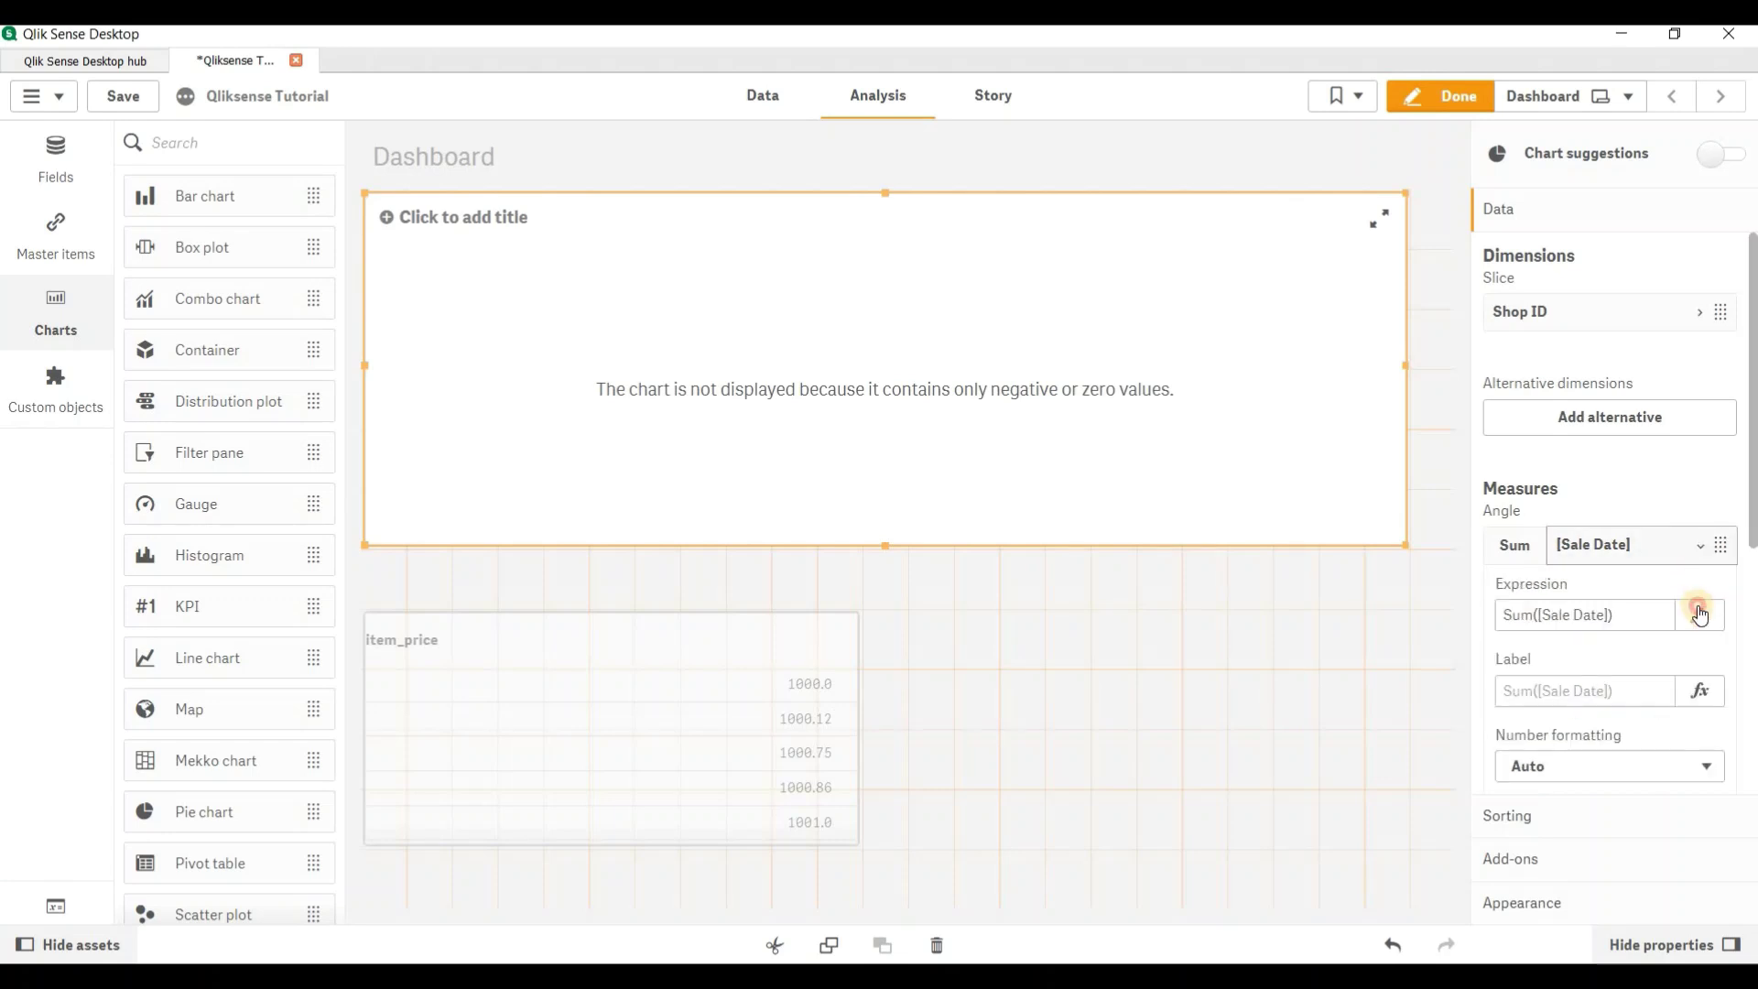
click(1698, 612)
click(95, 166)
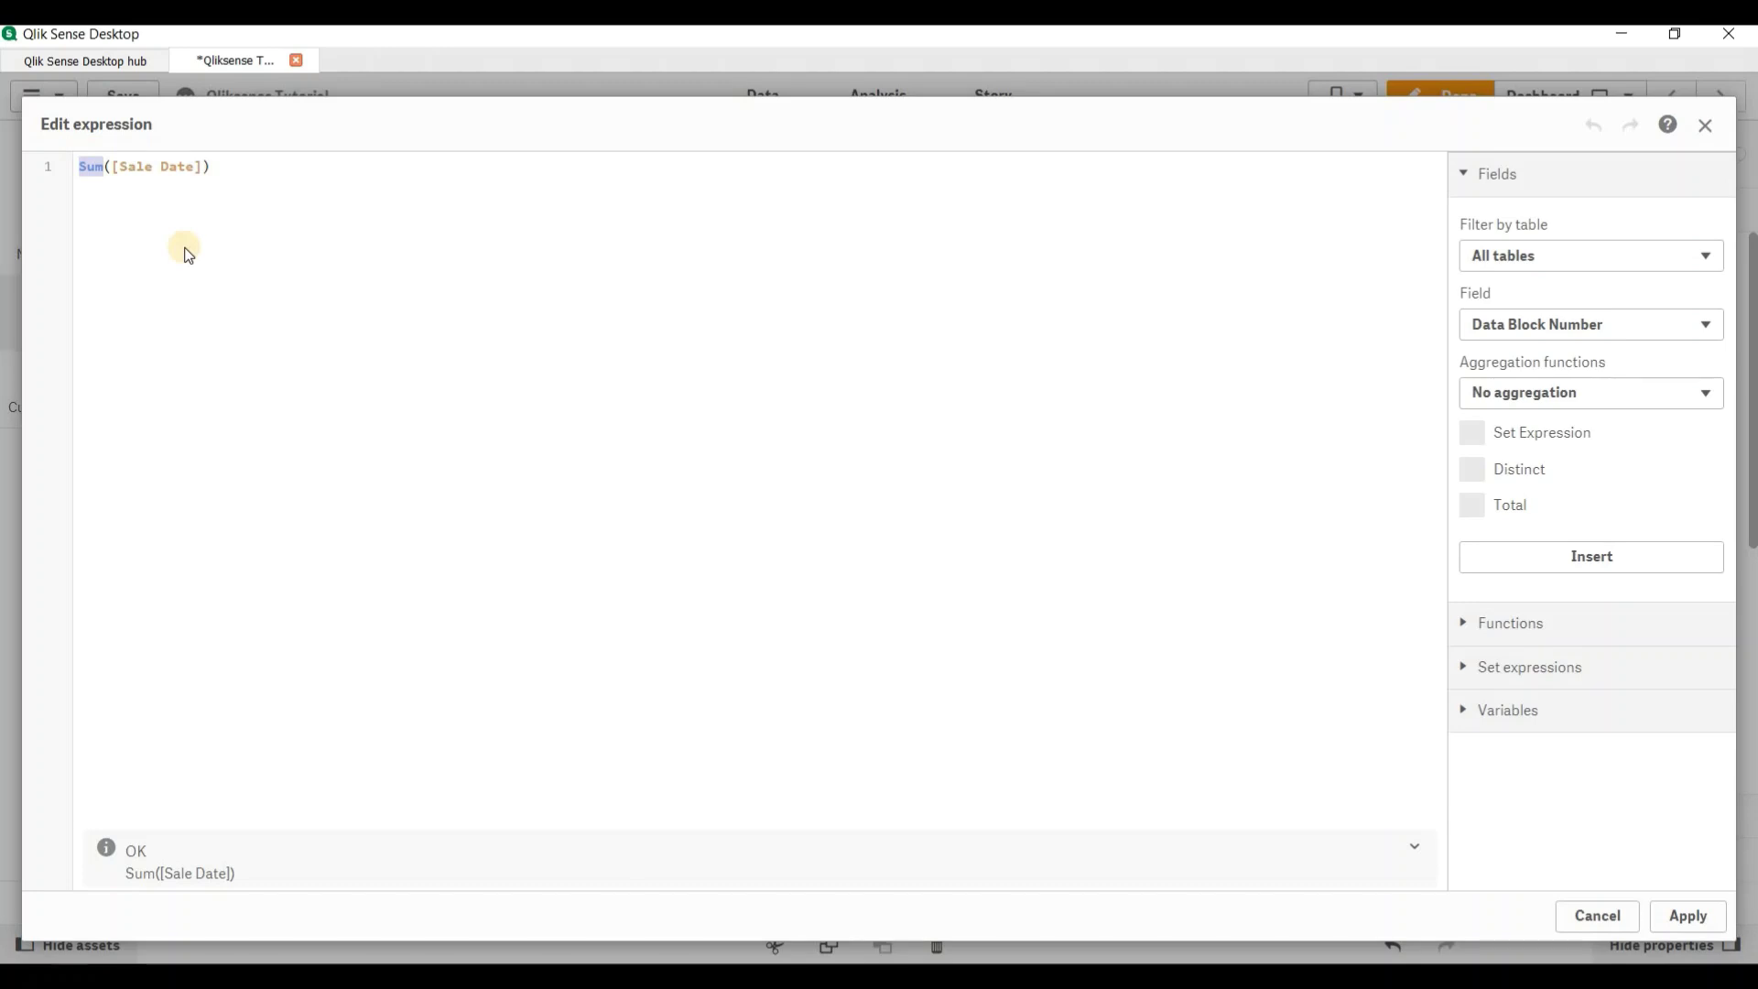
click(1595, 915)
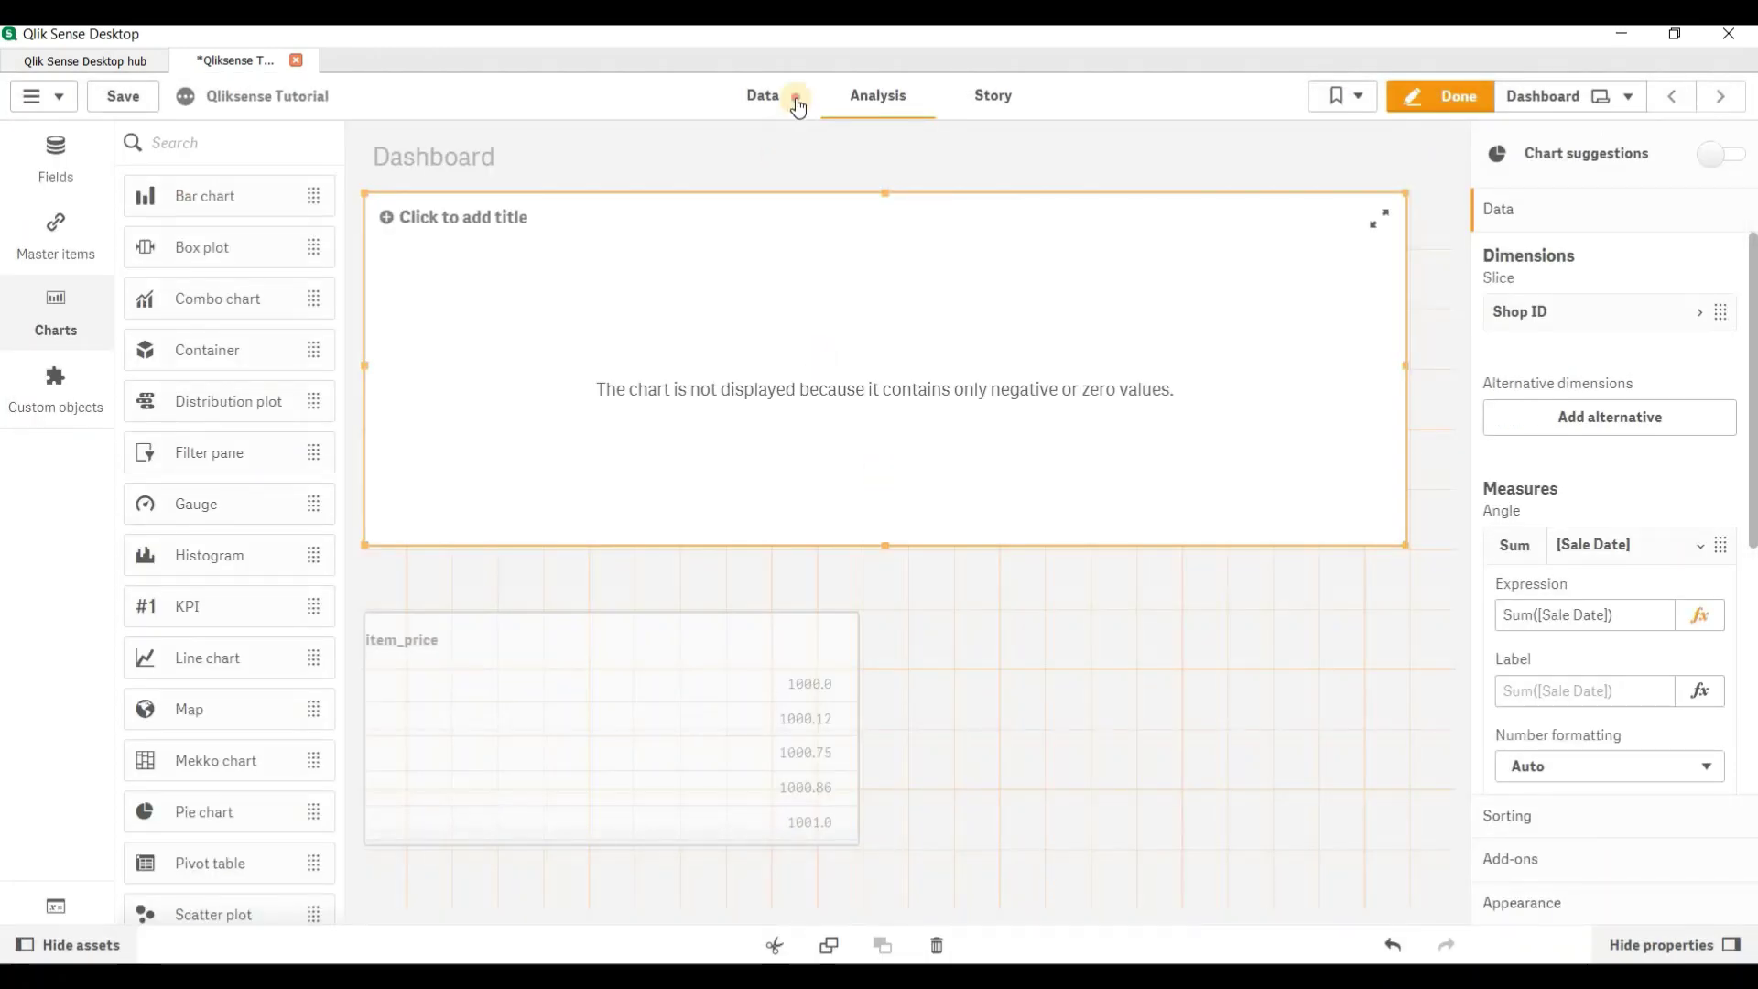
Step: Return to the data load editor, switch to Qlik Help in Chrome, and browse the function categories to open Statistical distribution functions
click(797, 107)
key(alt+Tab)
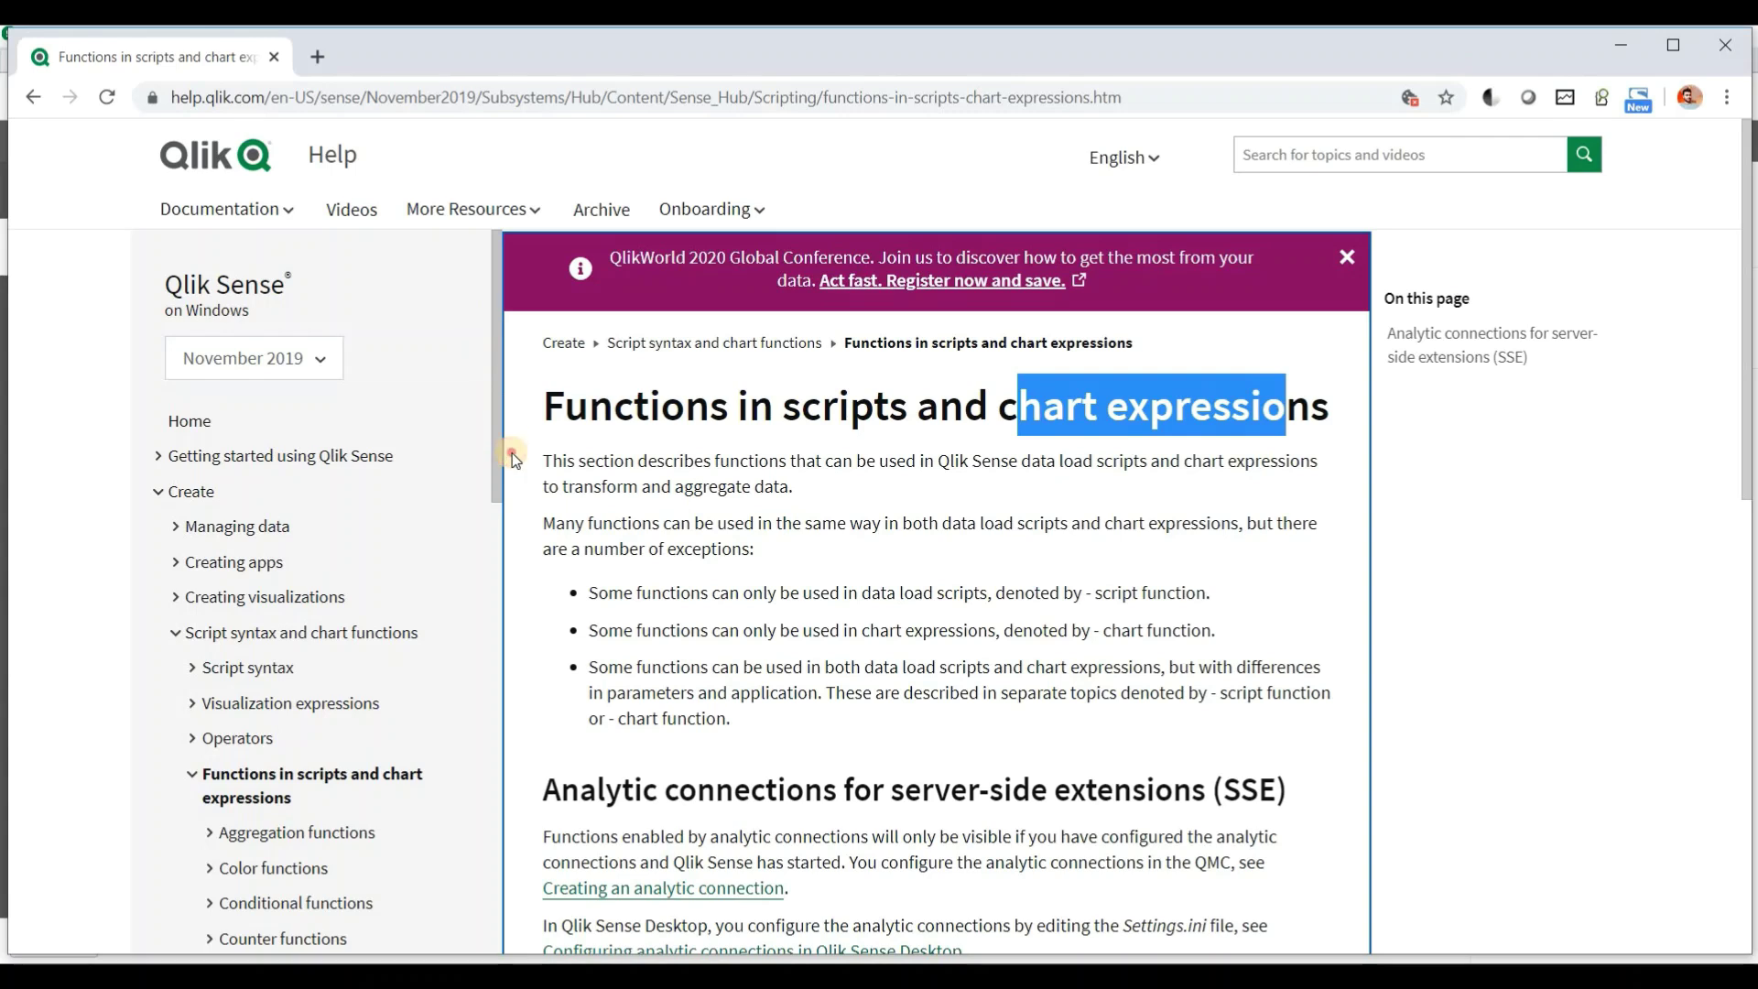
scroll(513, 495, down, 6)
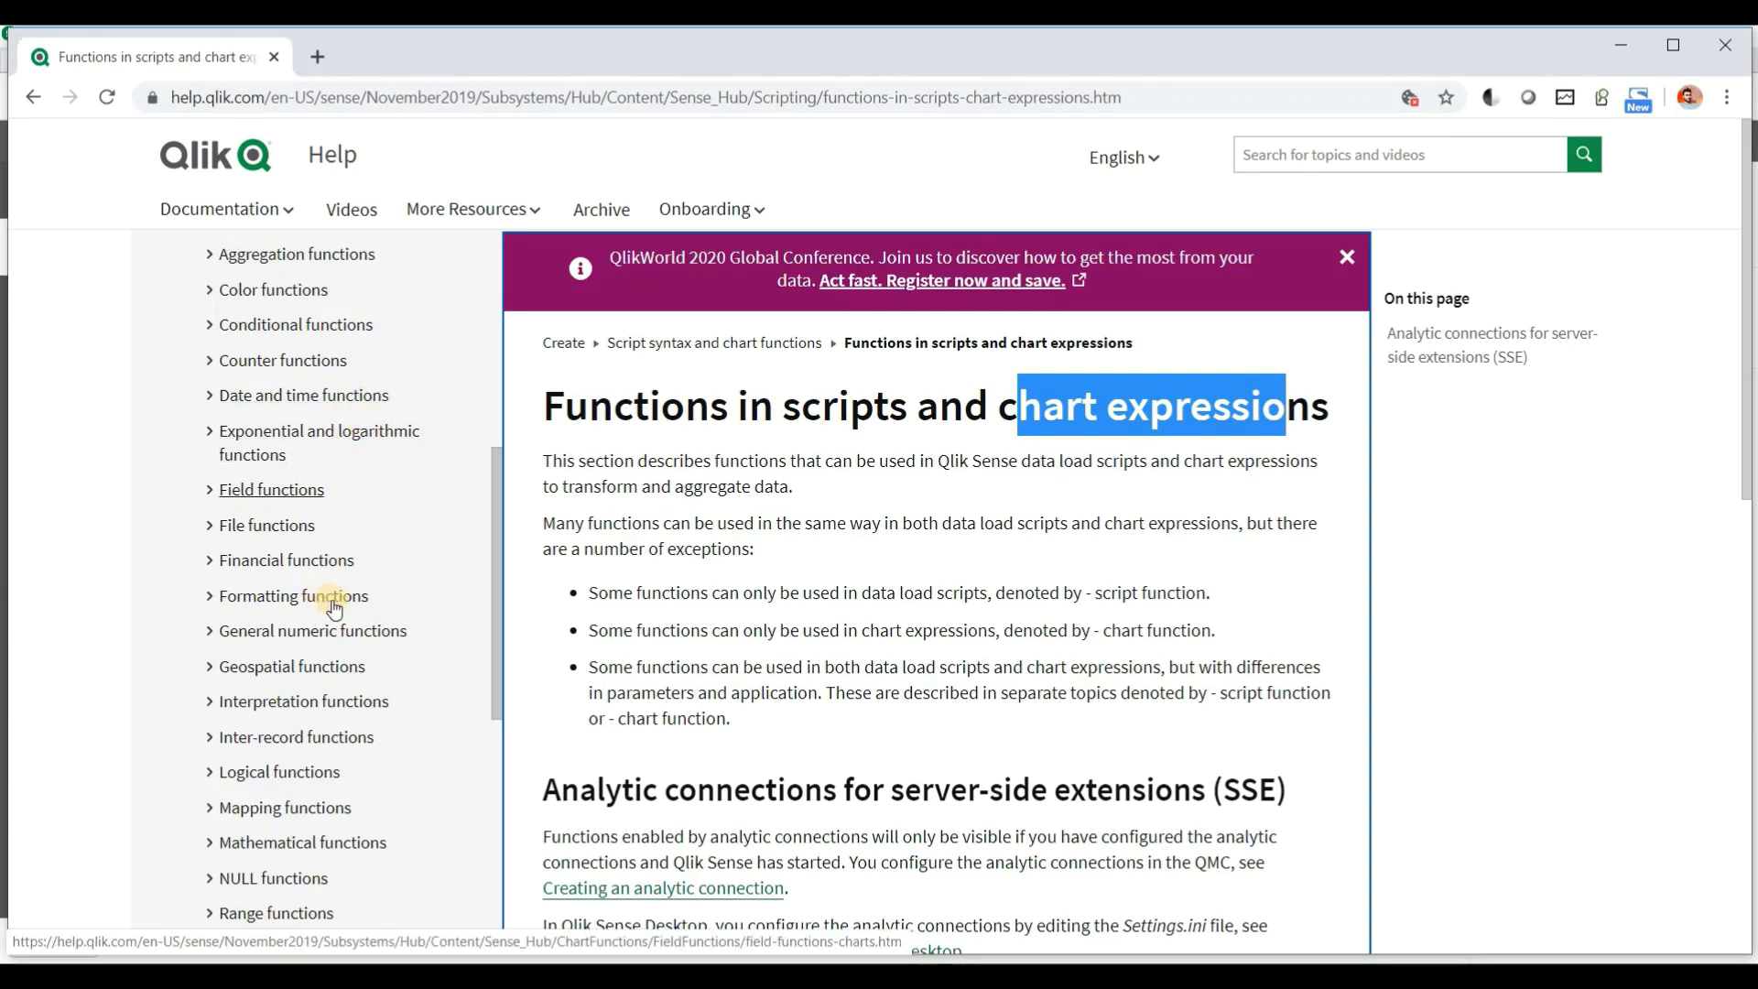
scroll(339, 609, down, 5)
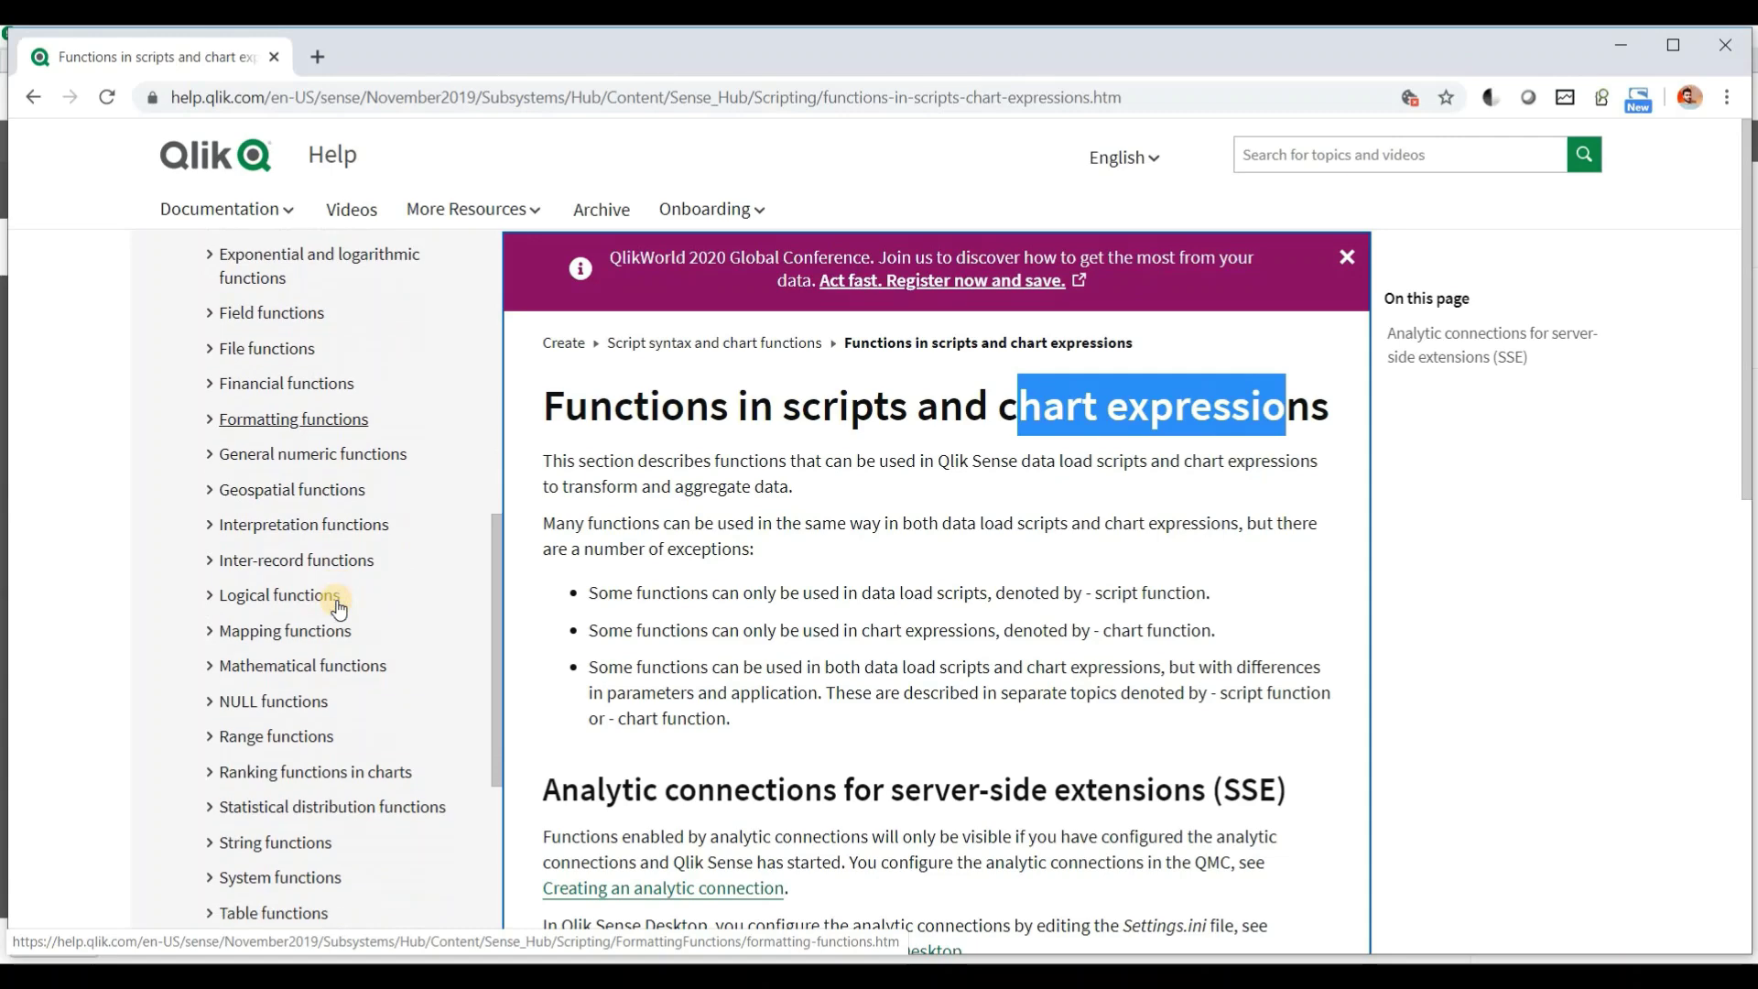
scroll(339, 608, up, 3)
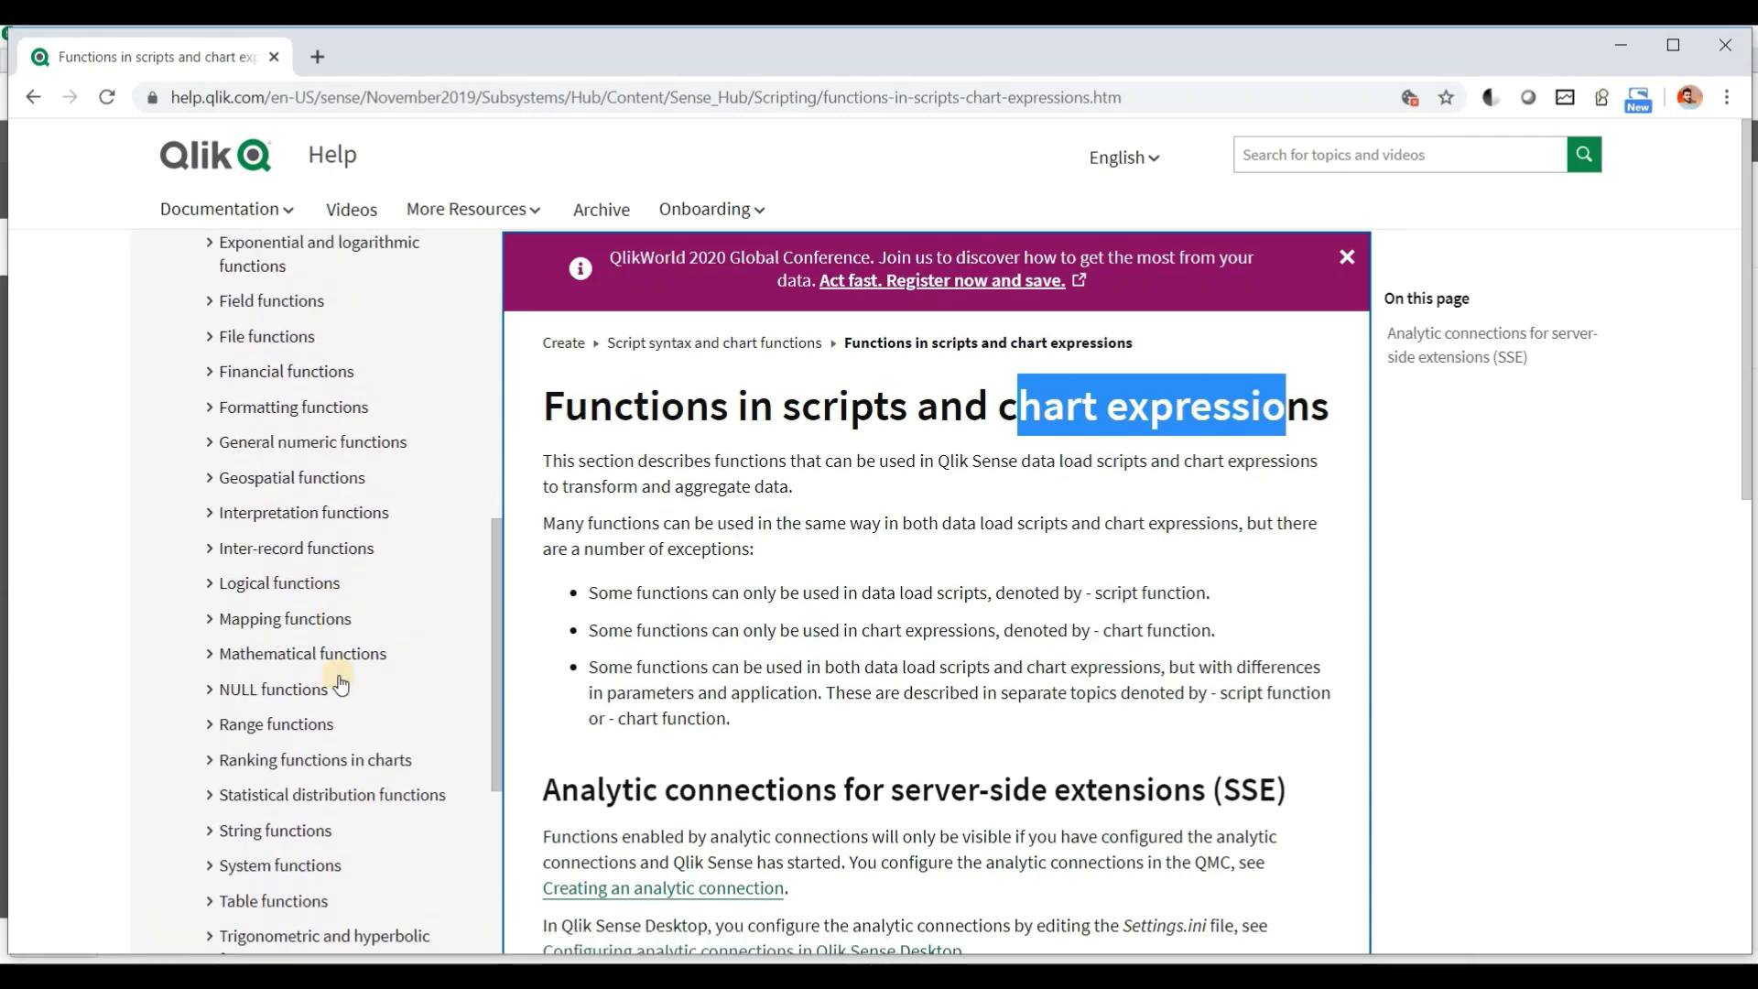
scroll(337, 678, down, 2)
click(358, 674)
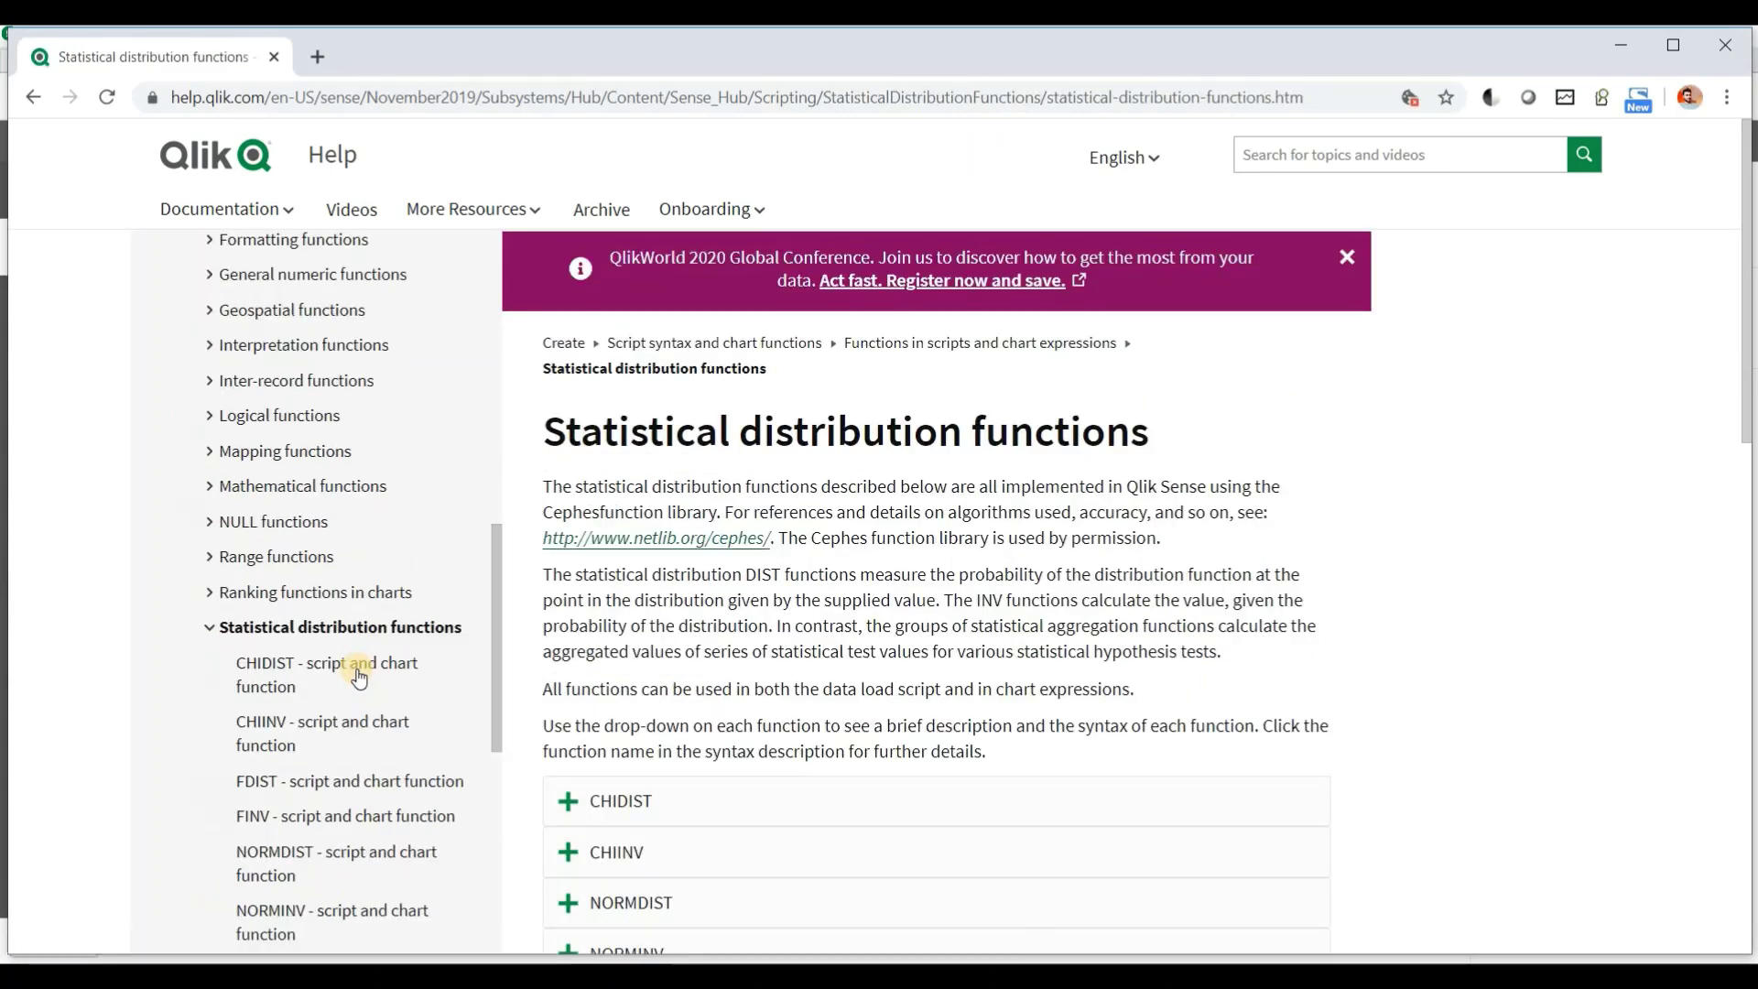
Step: Examine the statistical distribution functions and the other script and chart function categories in the help contents
scroll(358, 675, down, 2)
scroll(358, 675, down, 1)
scroll(358, 675, up, 4)
scroll(358, 675, up, 5)
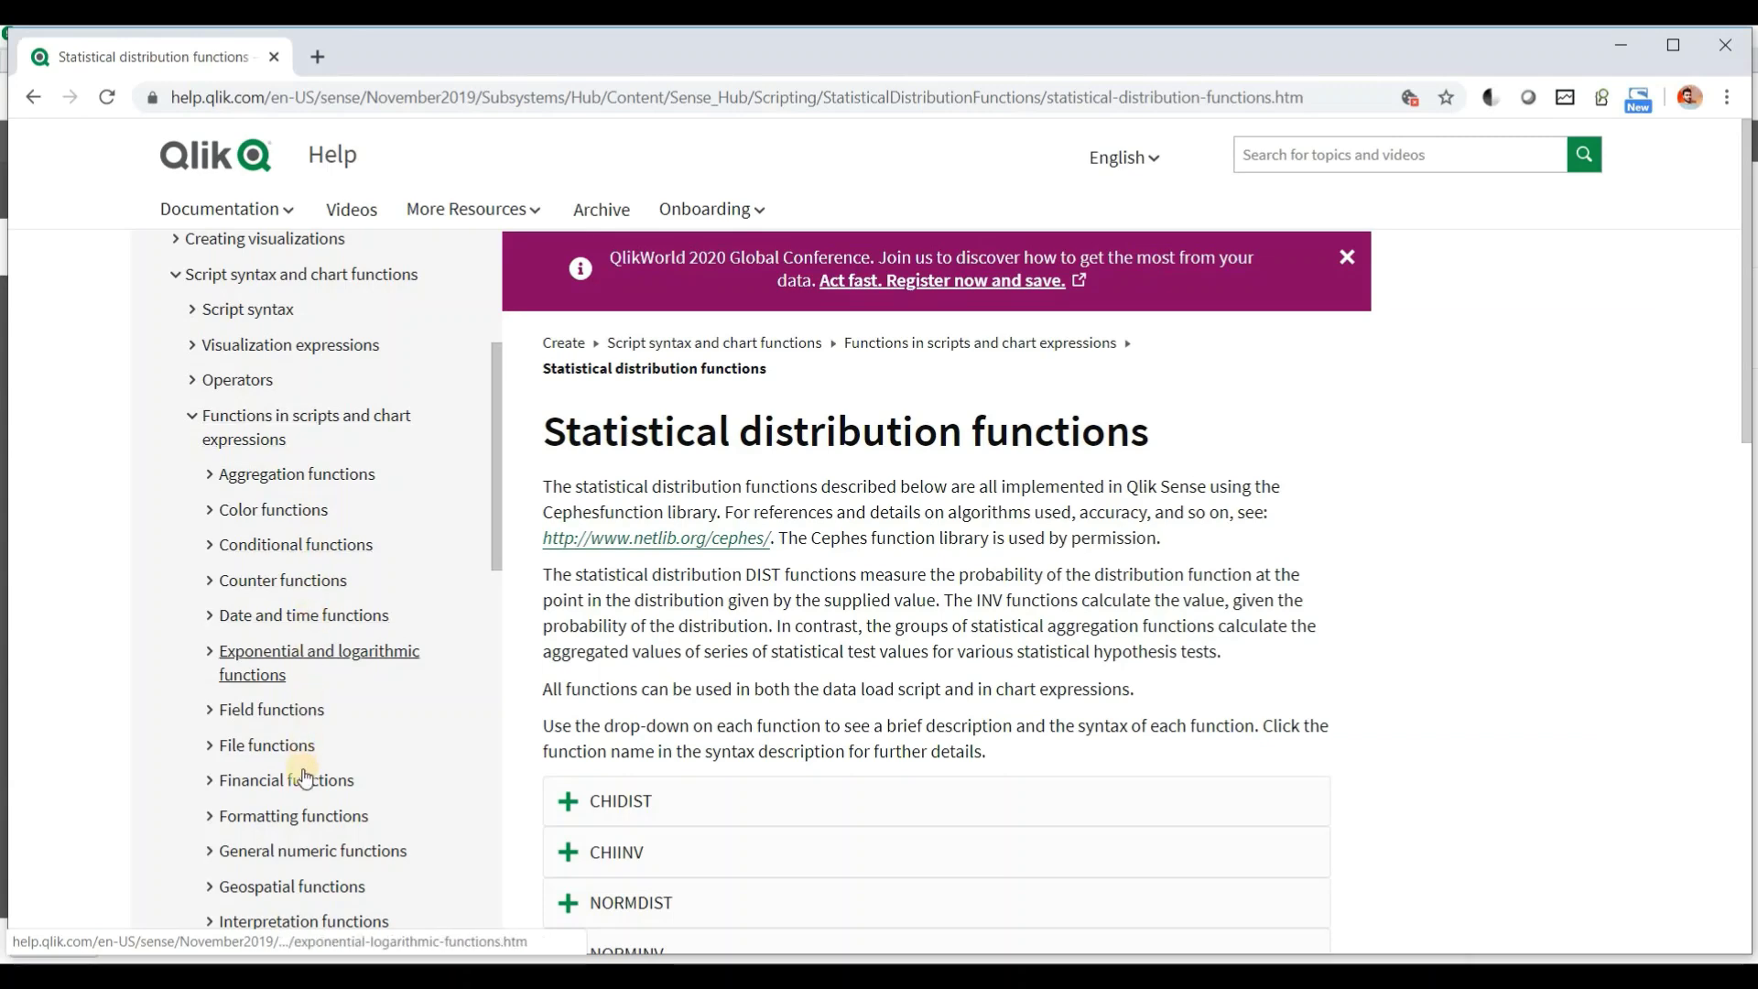
scroll(305, 776, down, 5)
scroll(305, 785, down, 6)
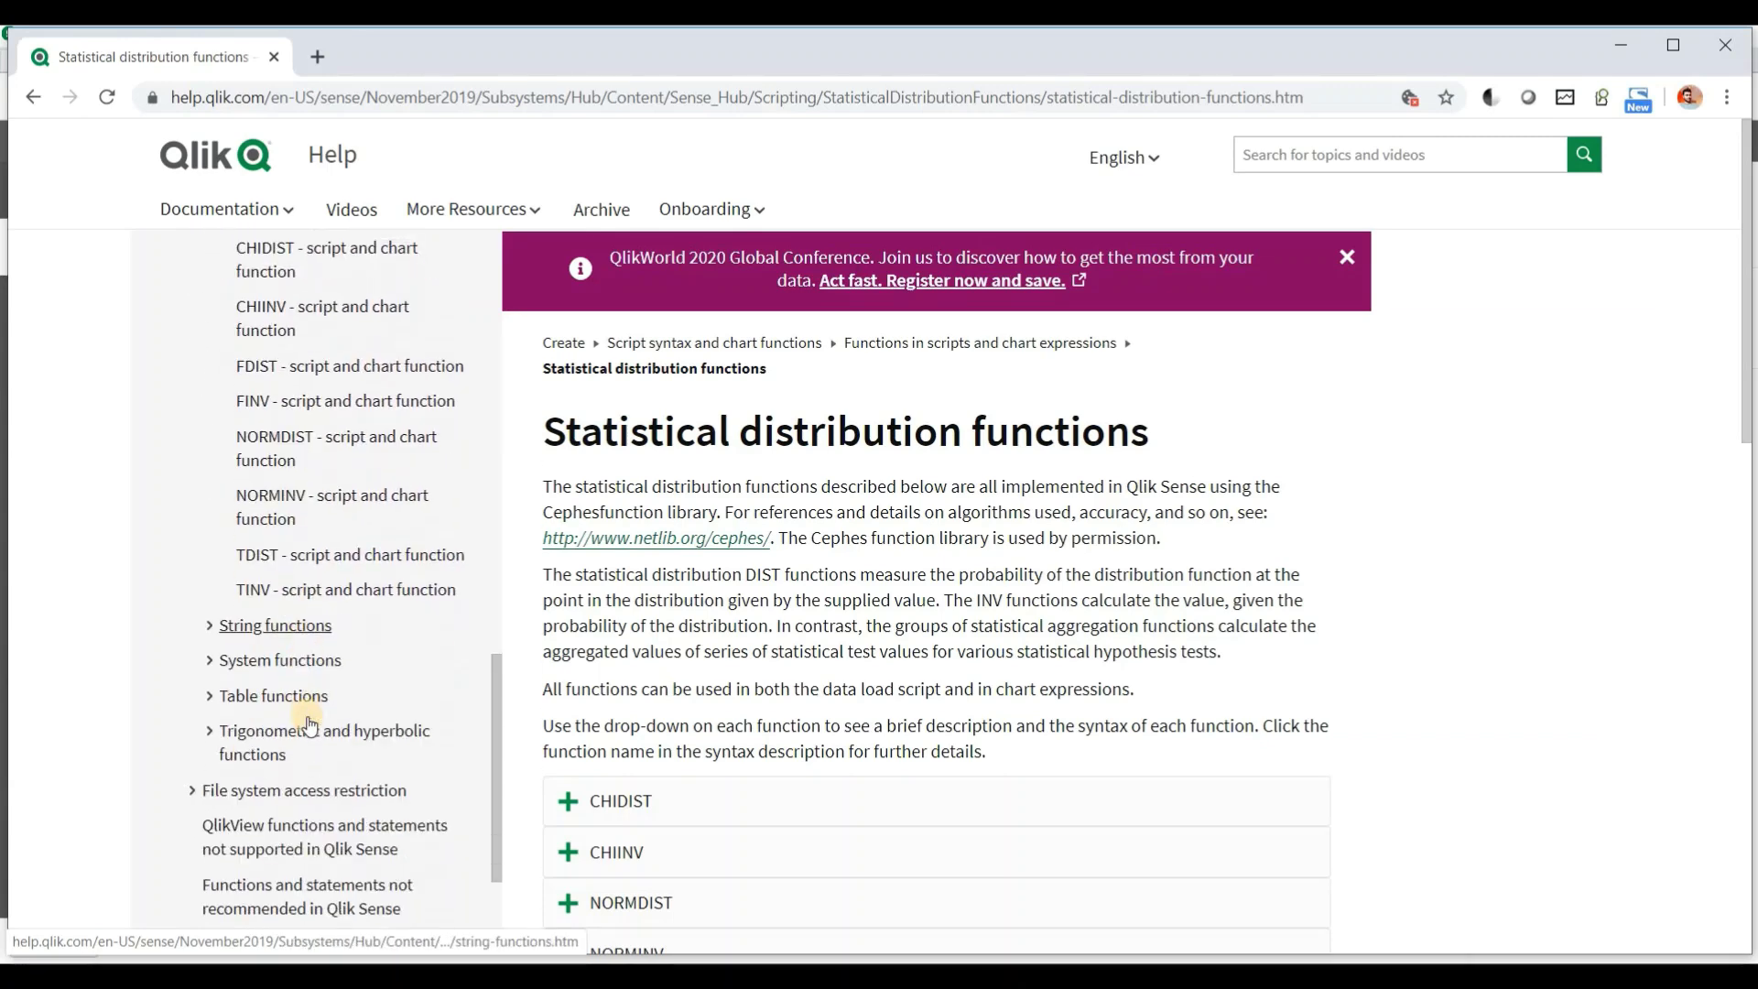
scroll(310, 724, down, 3)
scroll(309, 724, up, 12)
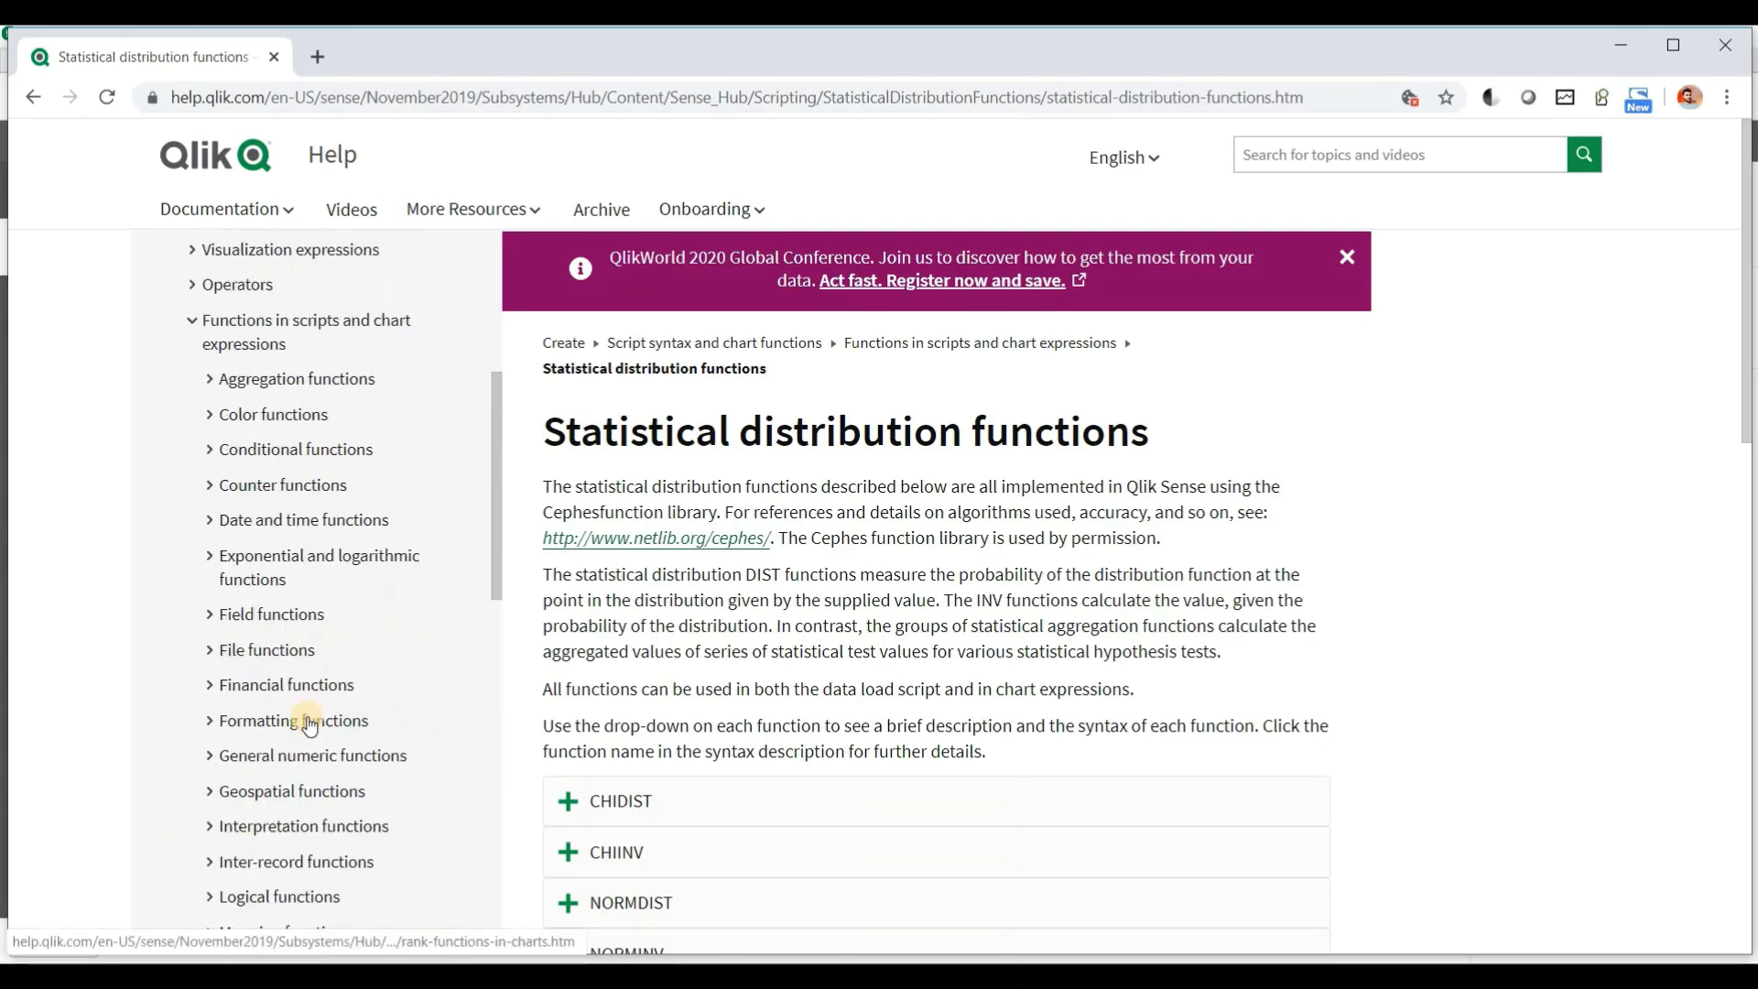
scroll(310, 724, up, 4)
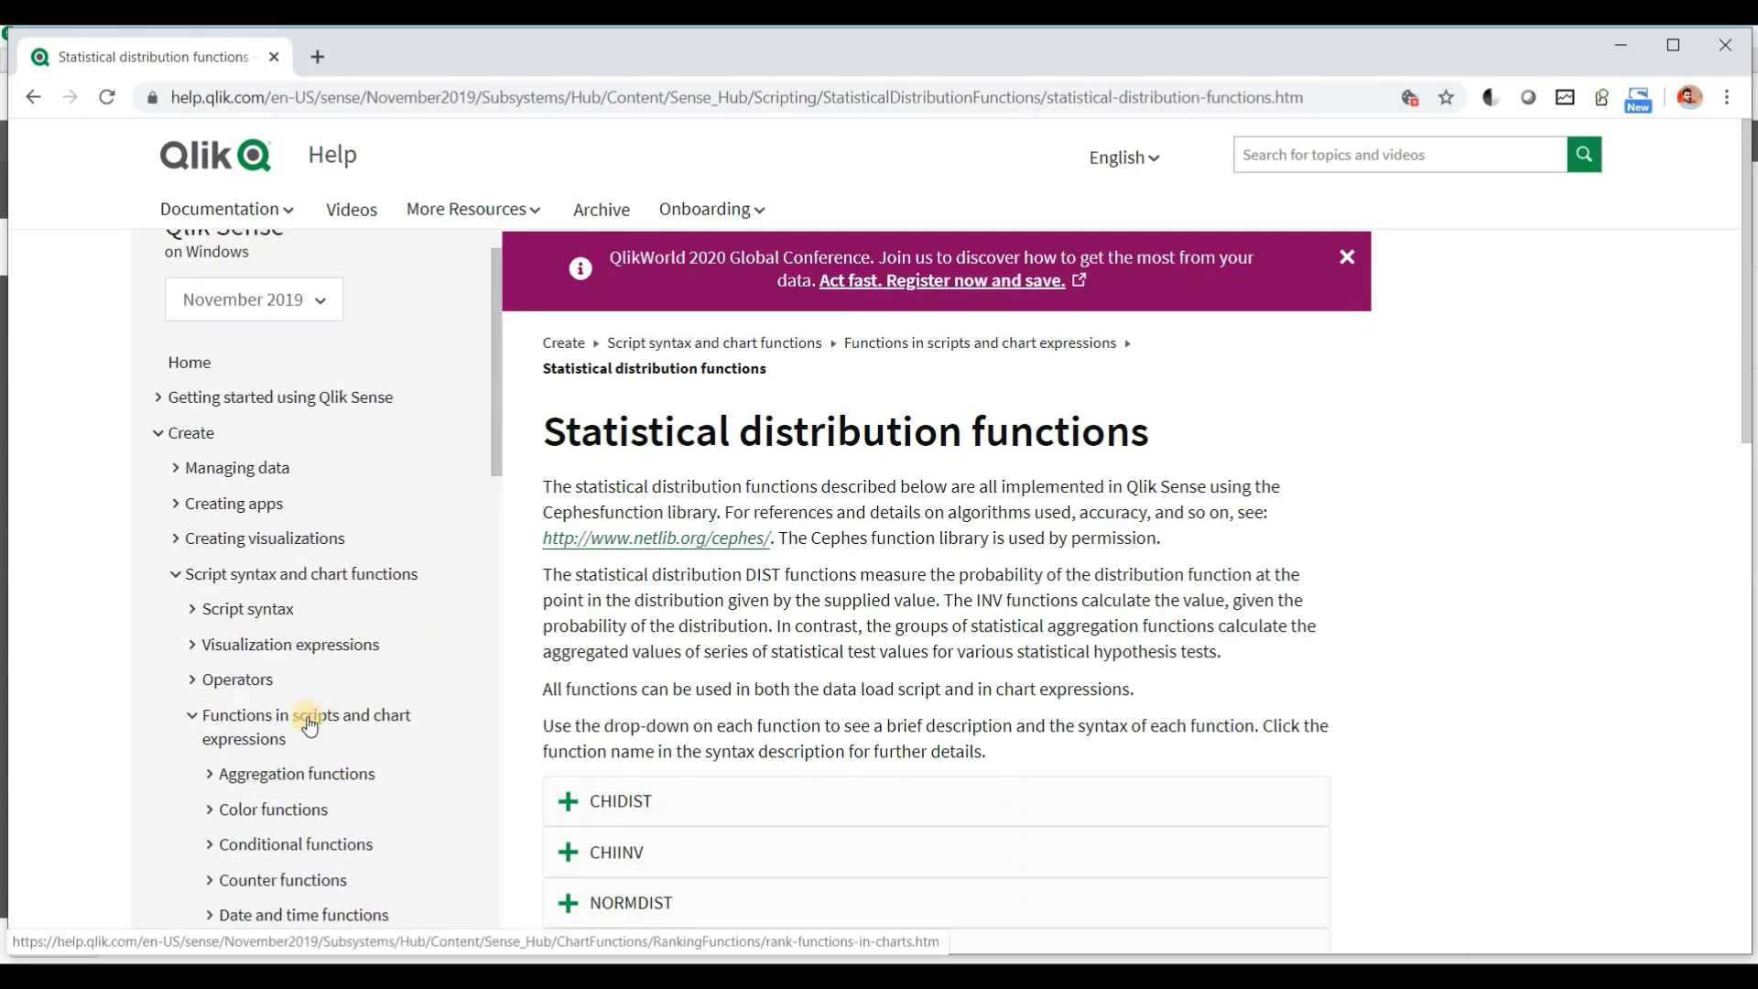
scroll(392, 669, down, 2)
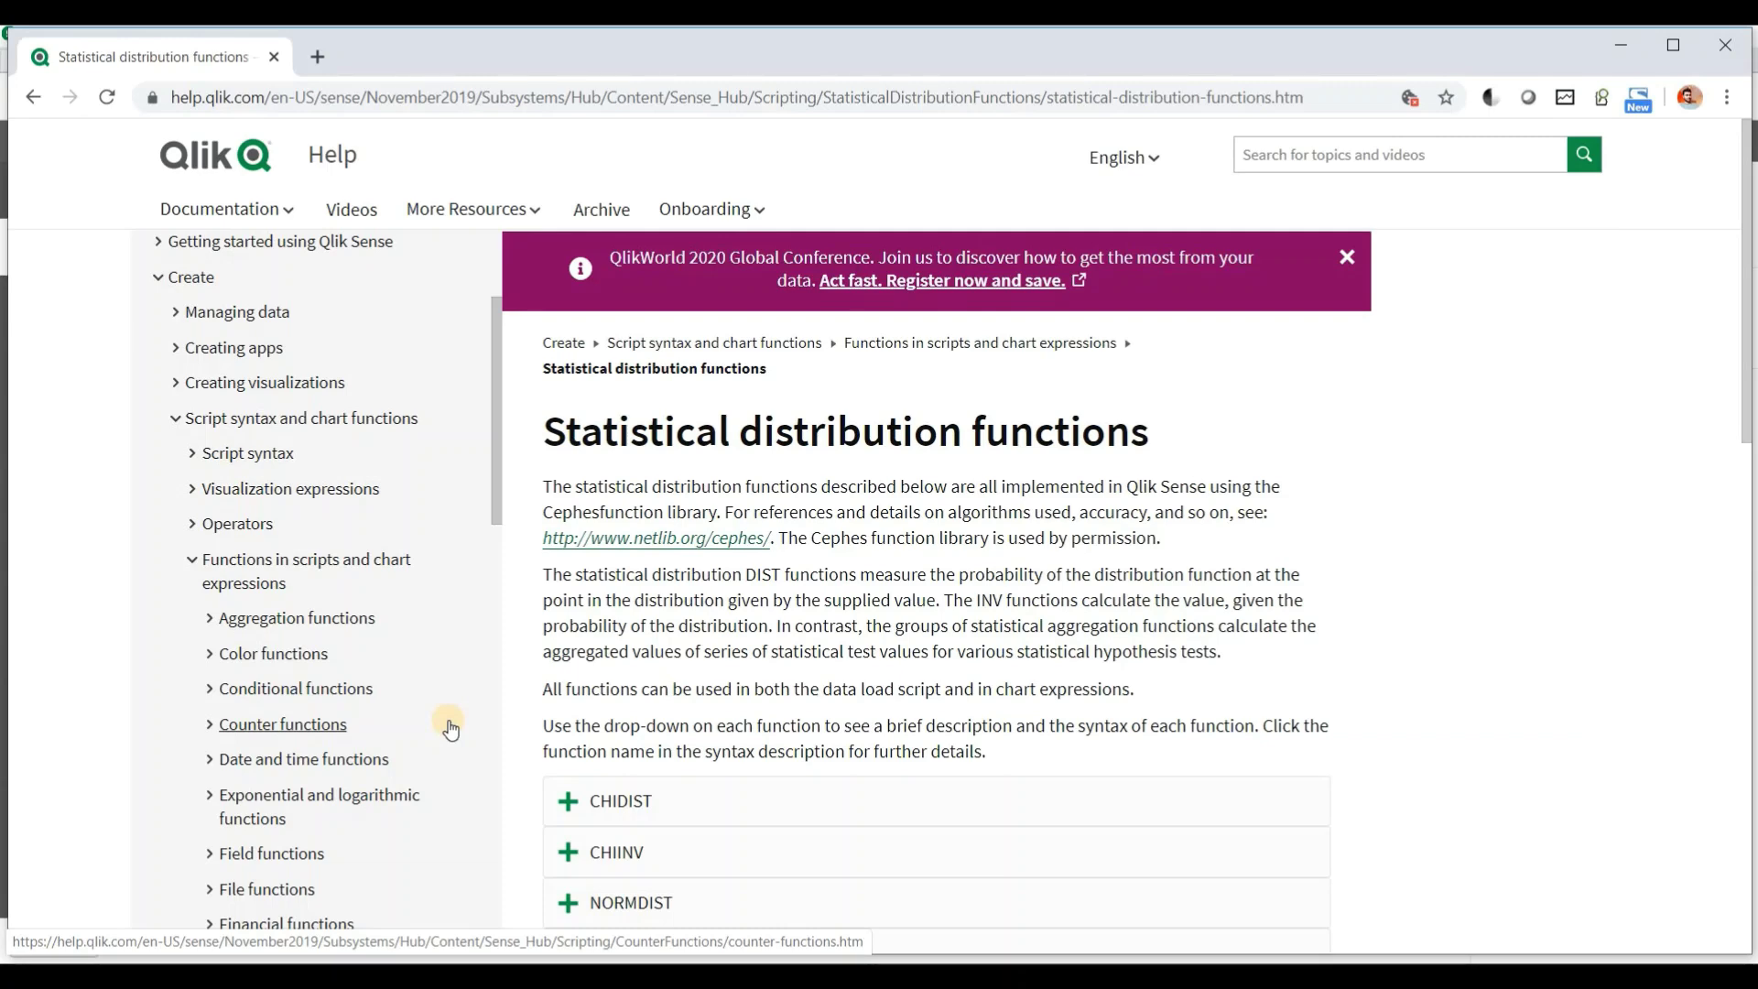
Step: Switch to Qlik Sense, add Sale Date as a table below the pie chart on the Dashboard sheet, and return to the data load editor
key(alt+Tab)
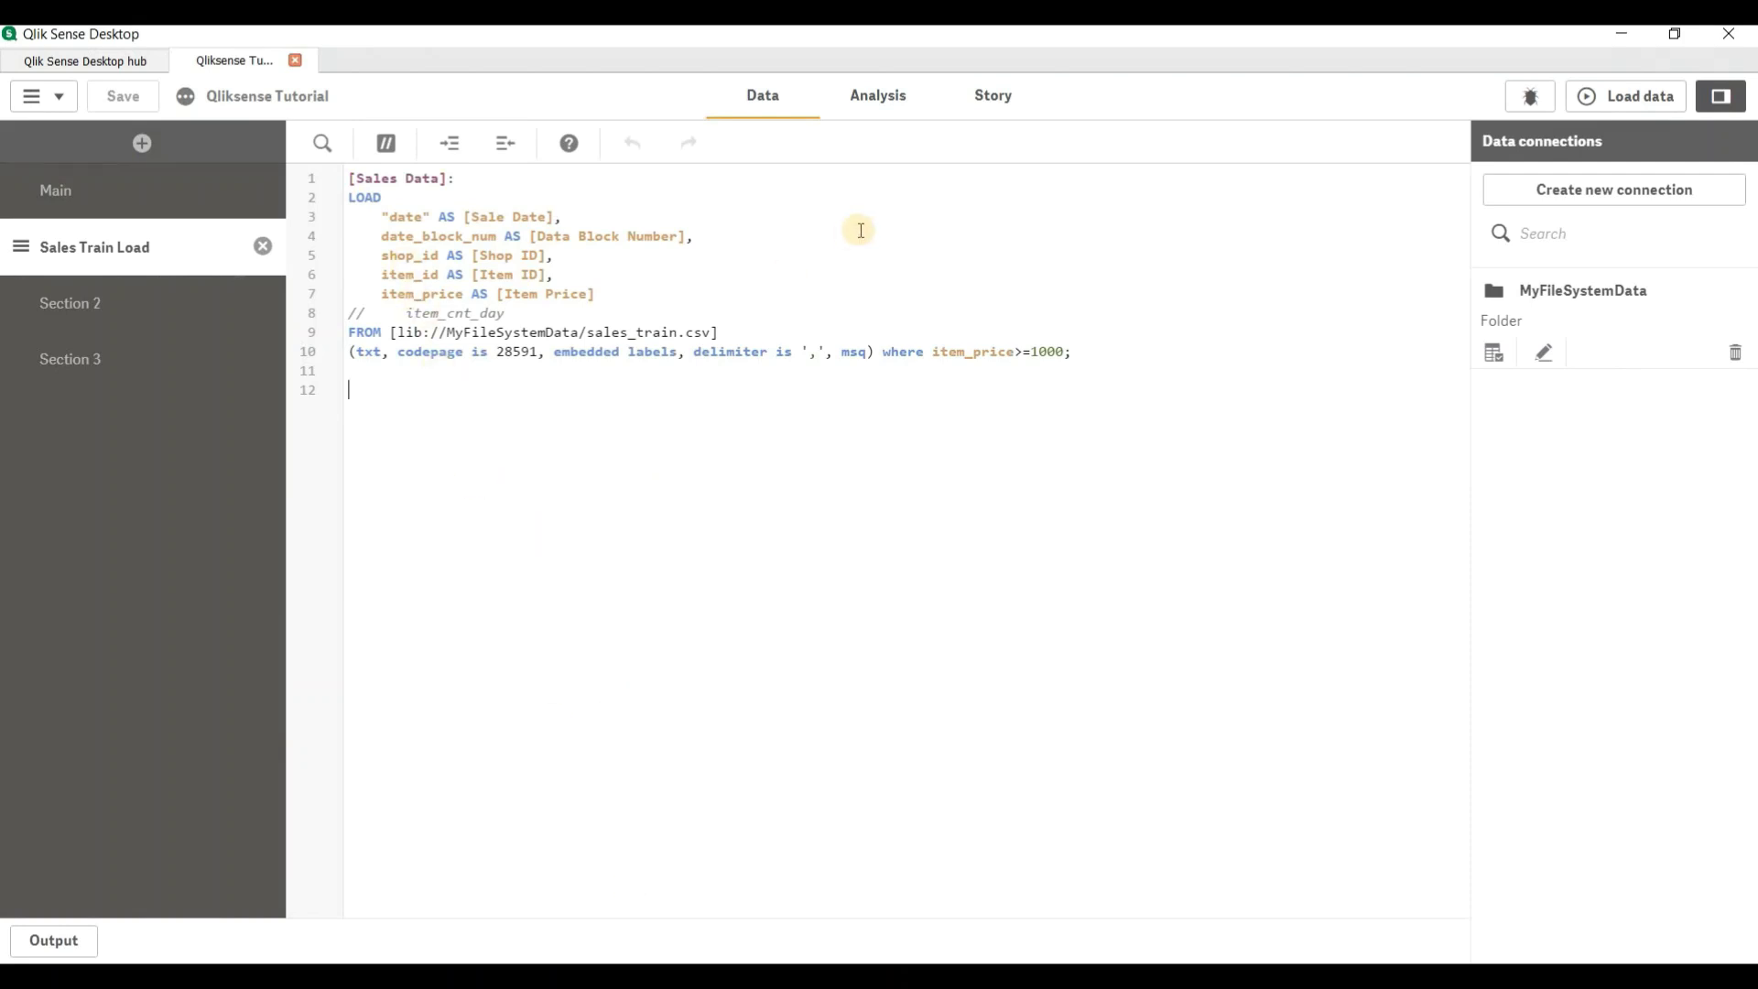
drag(373, 217, 430, 217)
click(893, 101)
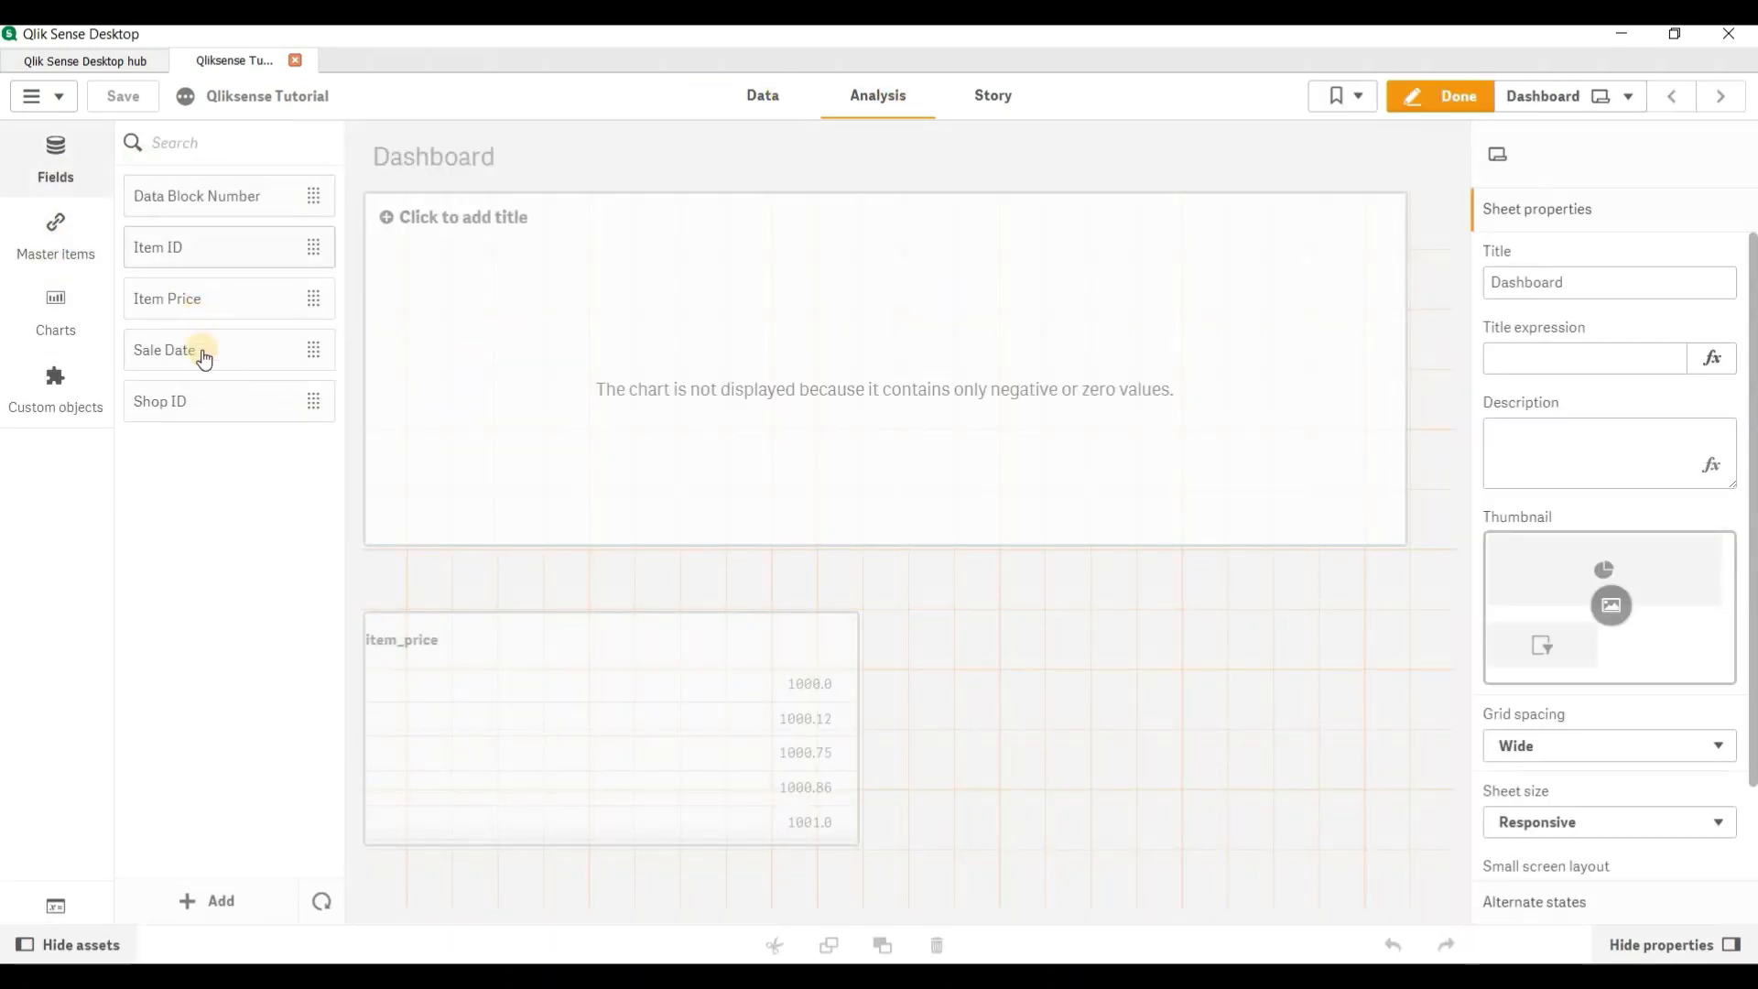
drag(1250, 703, 1250, 702)
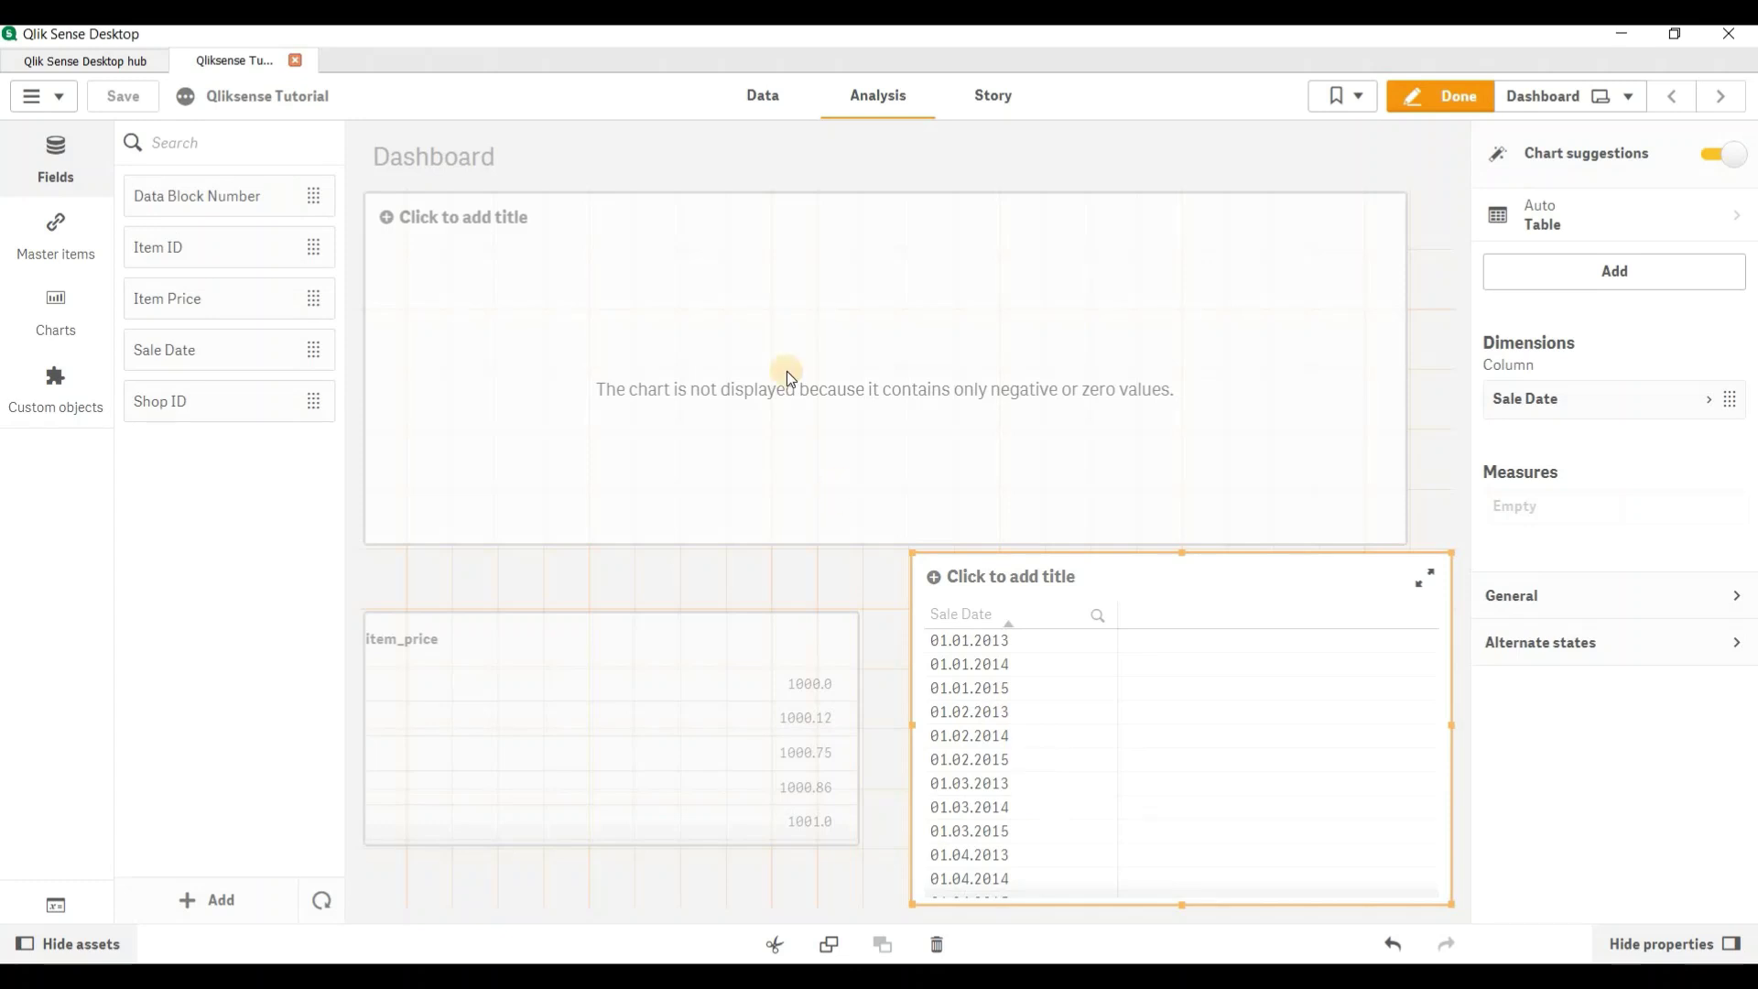
click(769, 120)
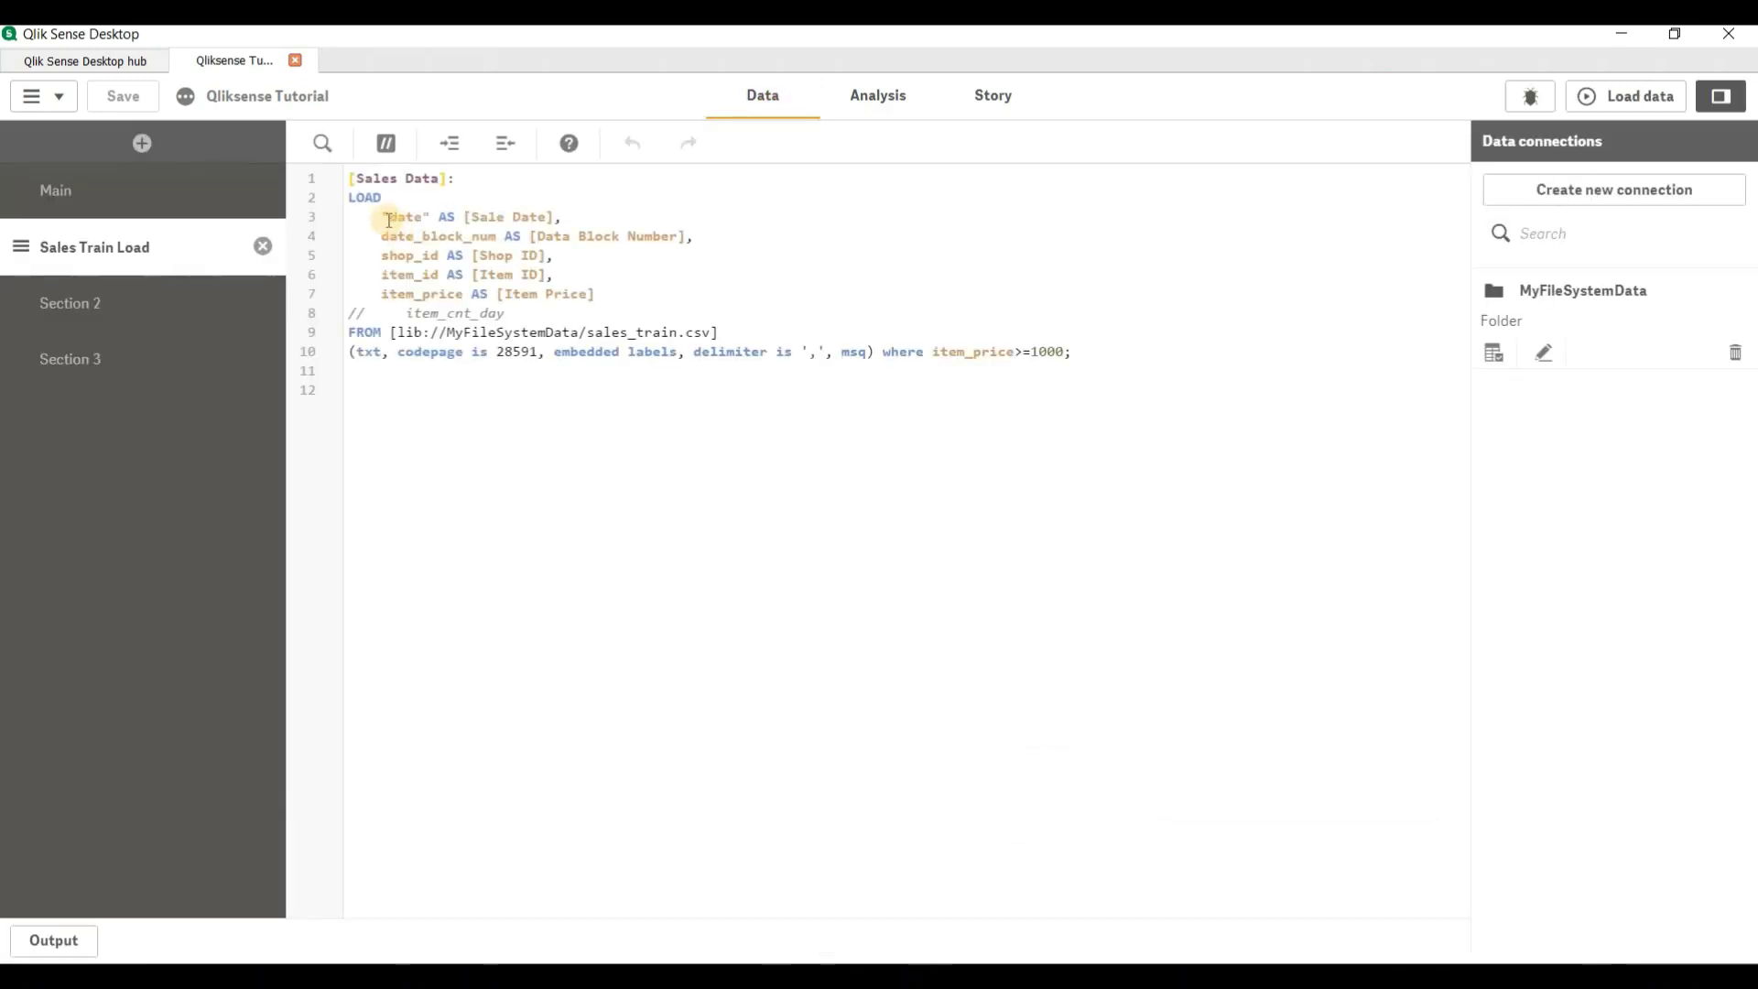
Step: Wrap the date field on line 3 of the load script in DATE with the format 'DD-MMM-YYYY'
click(895, 99)
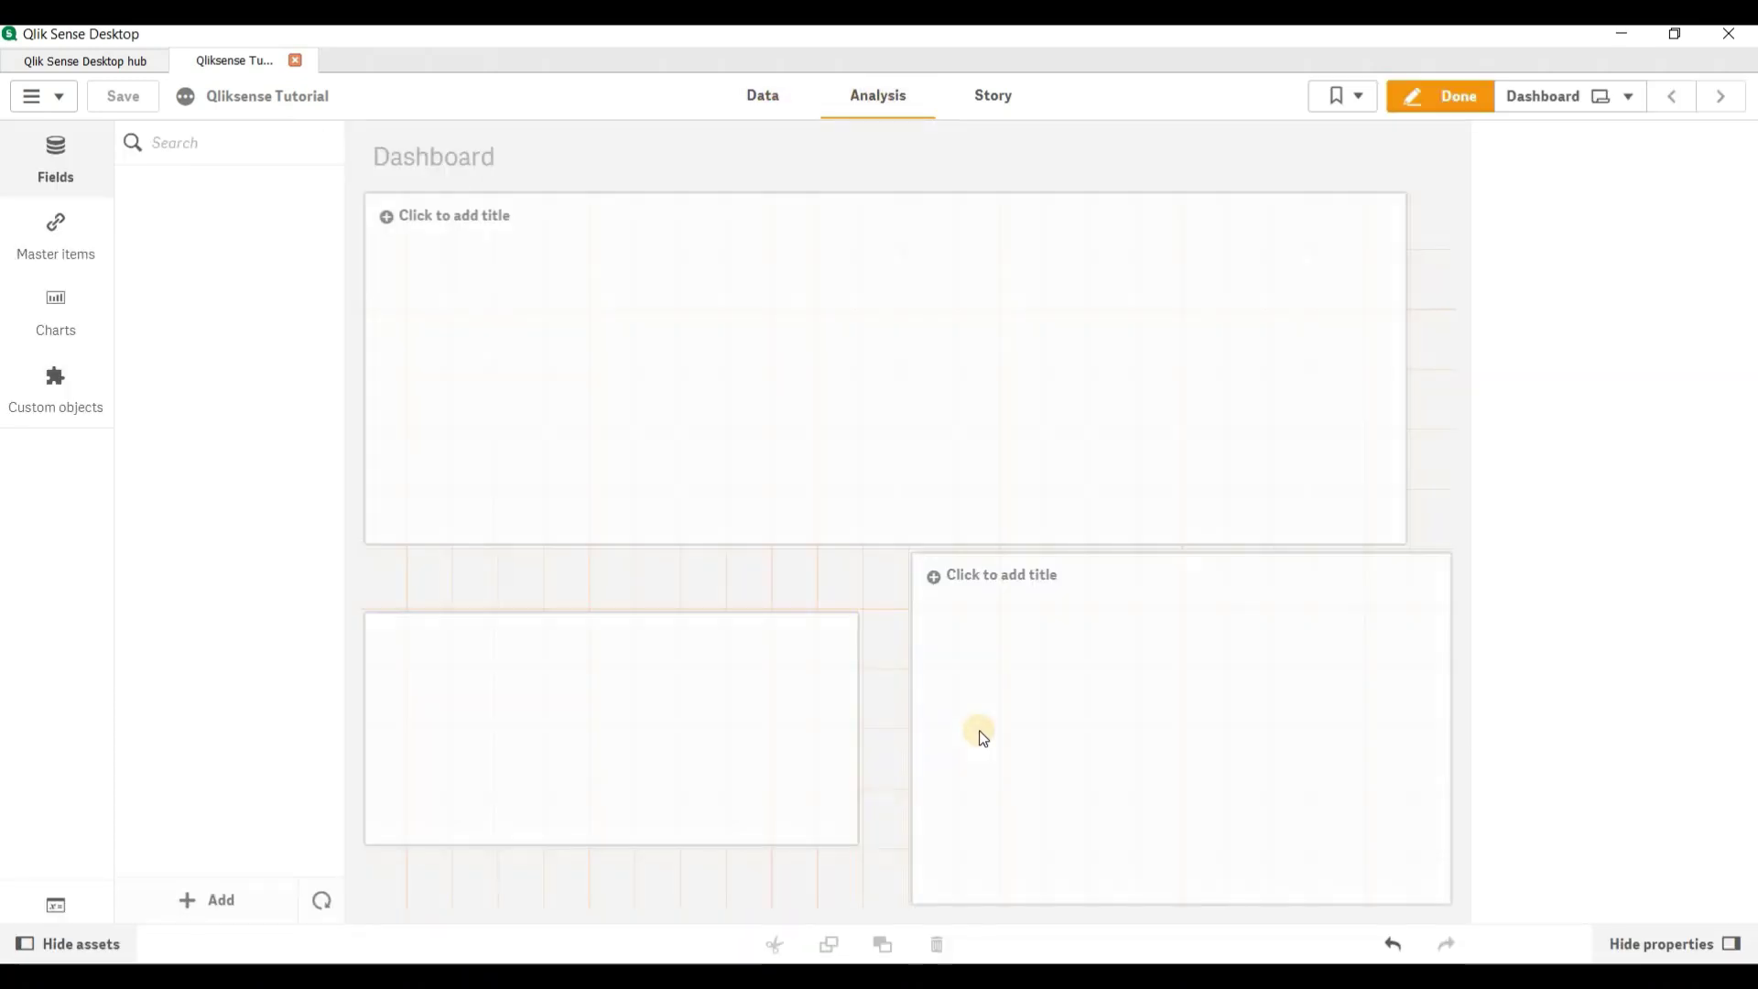
click(769, 113)
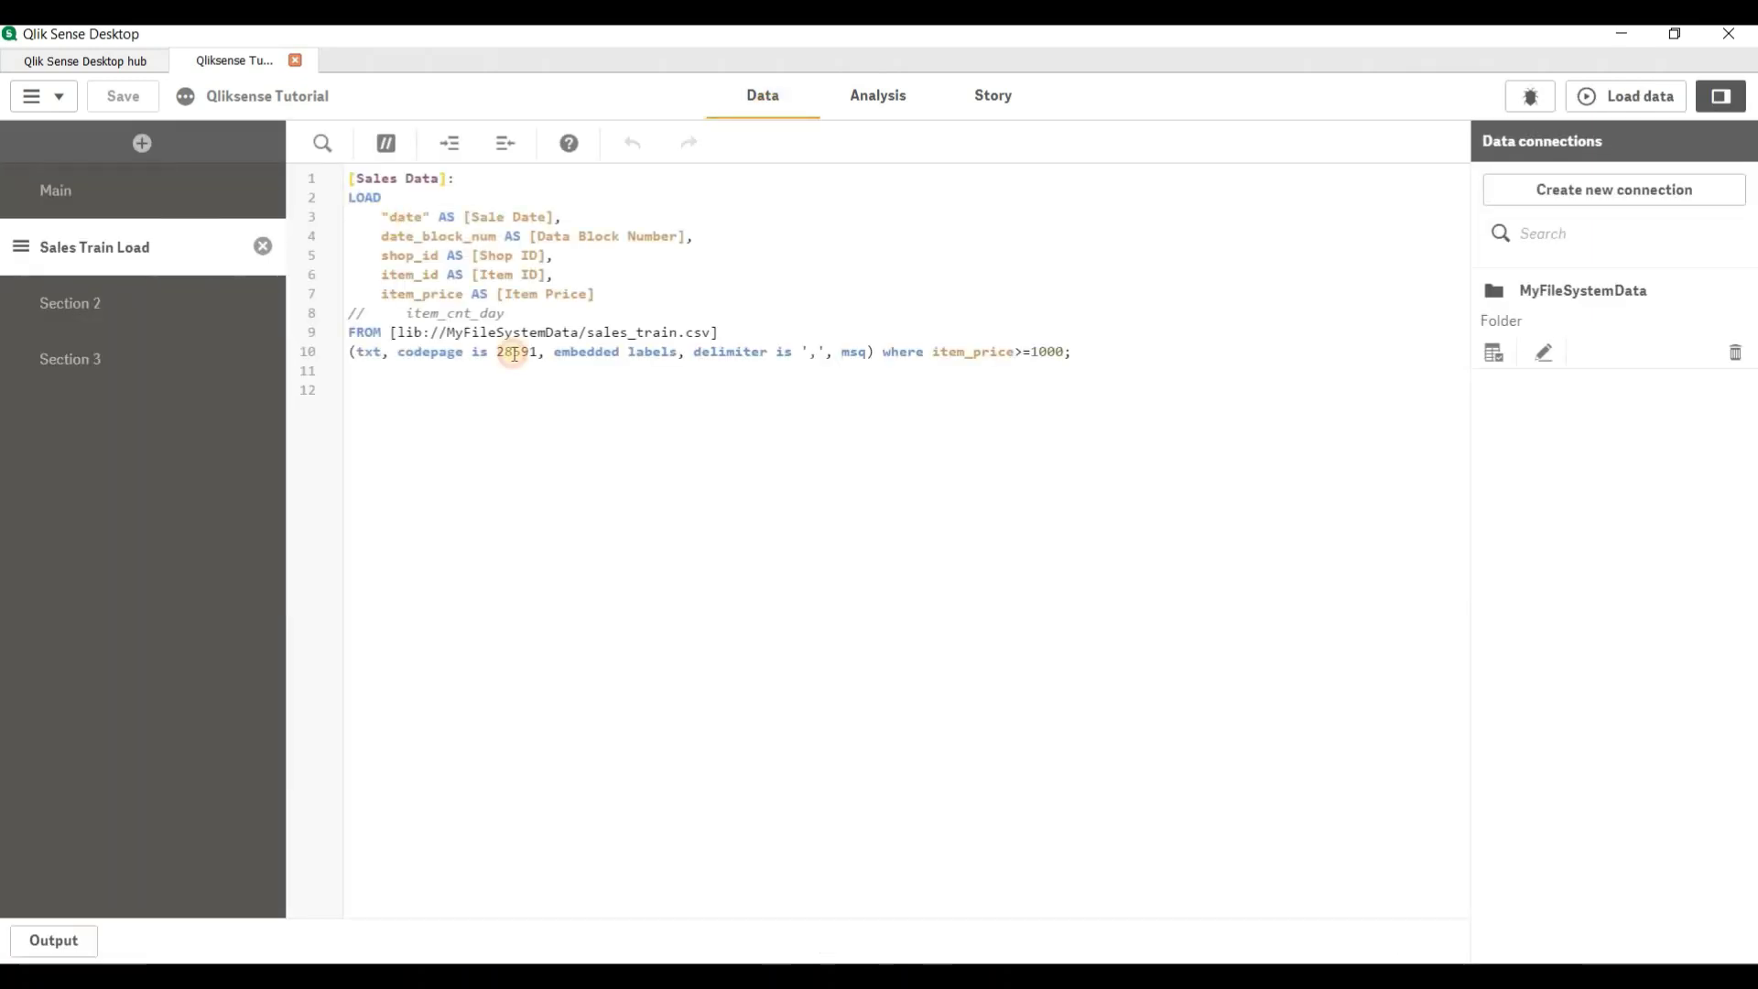
text(DATE()
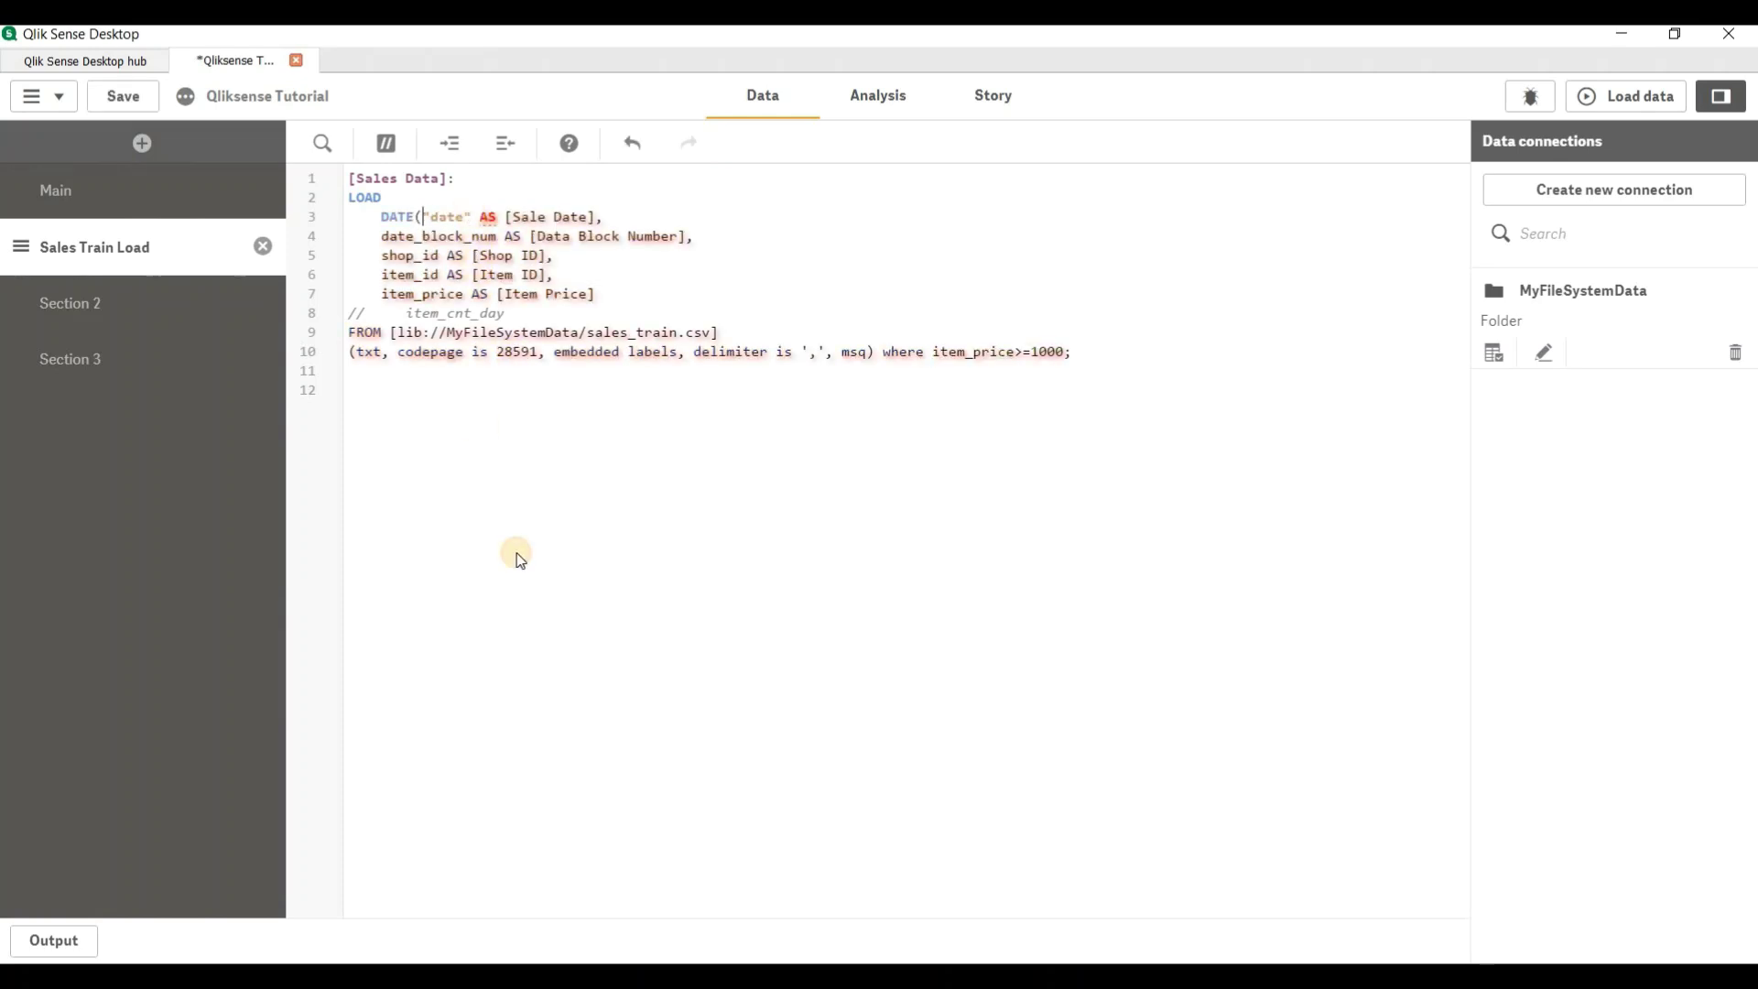
text(,')
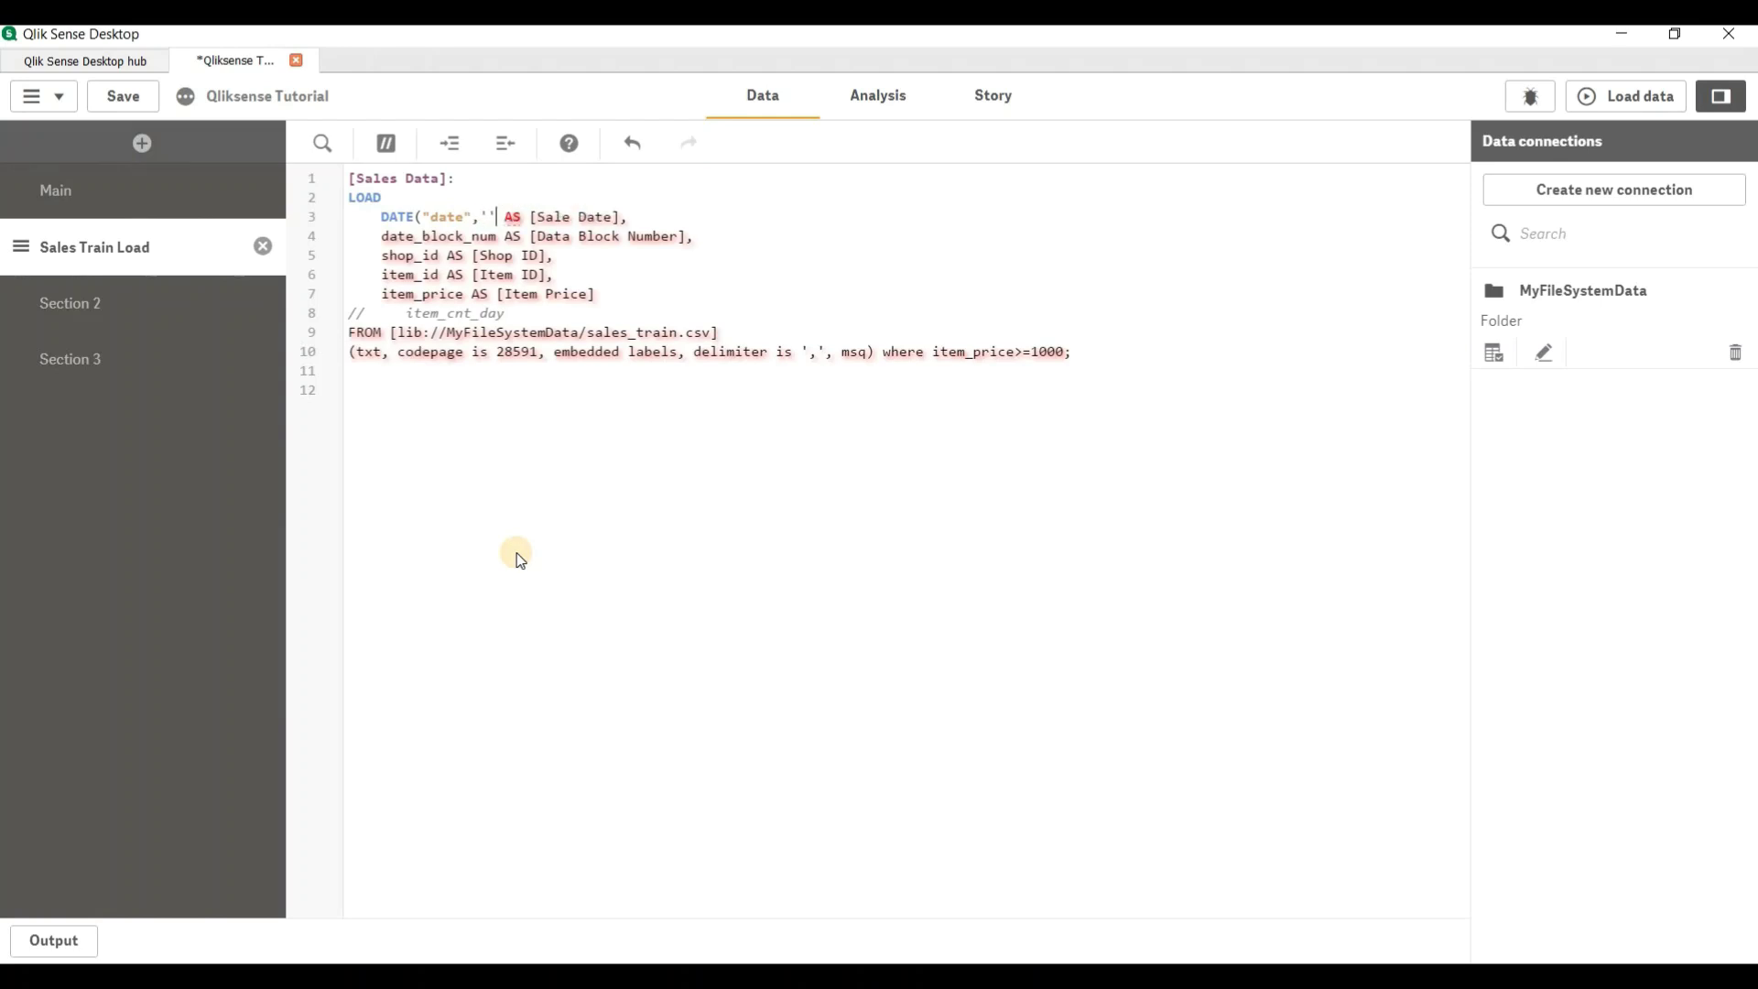
text(DD-)
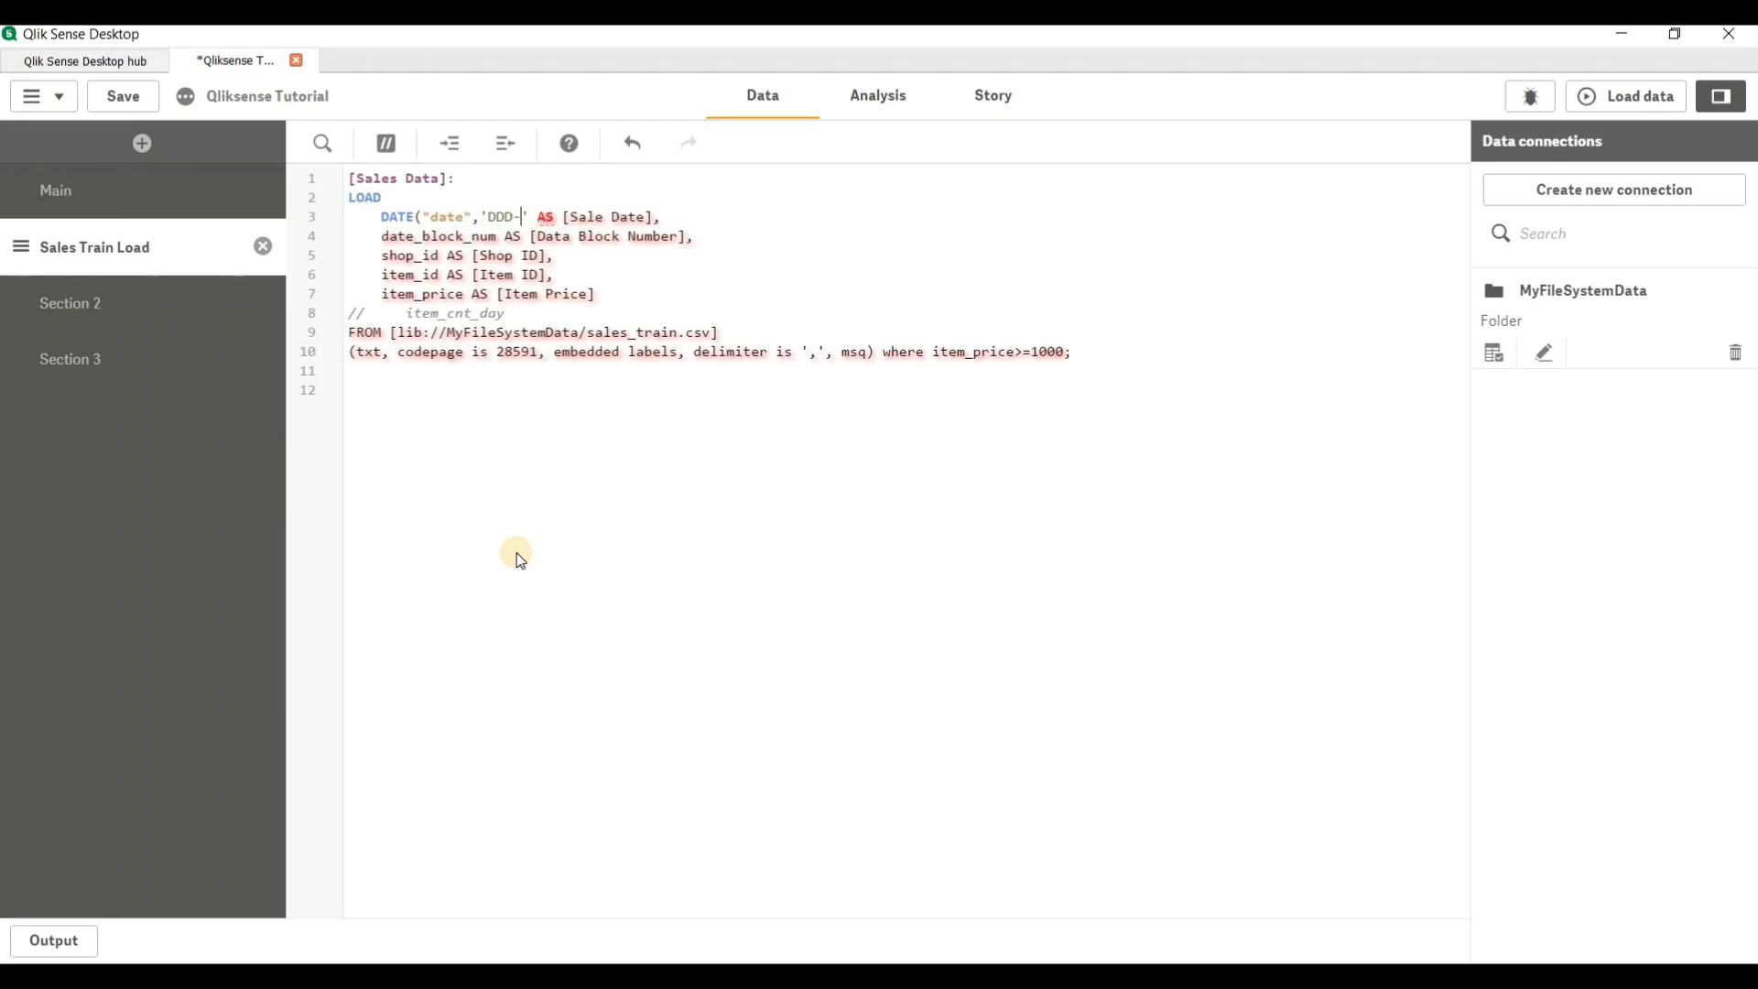
text(MMM-YY)
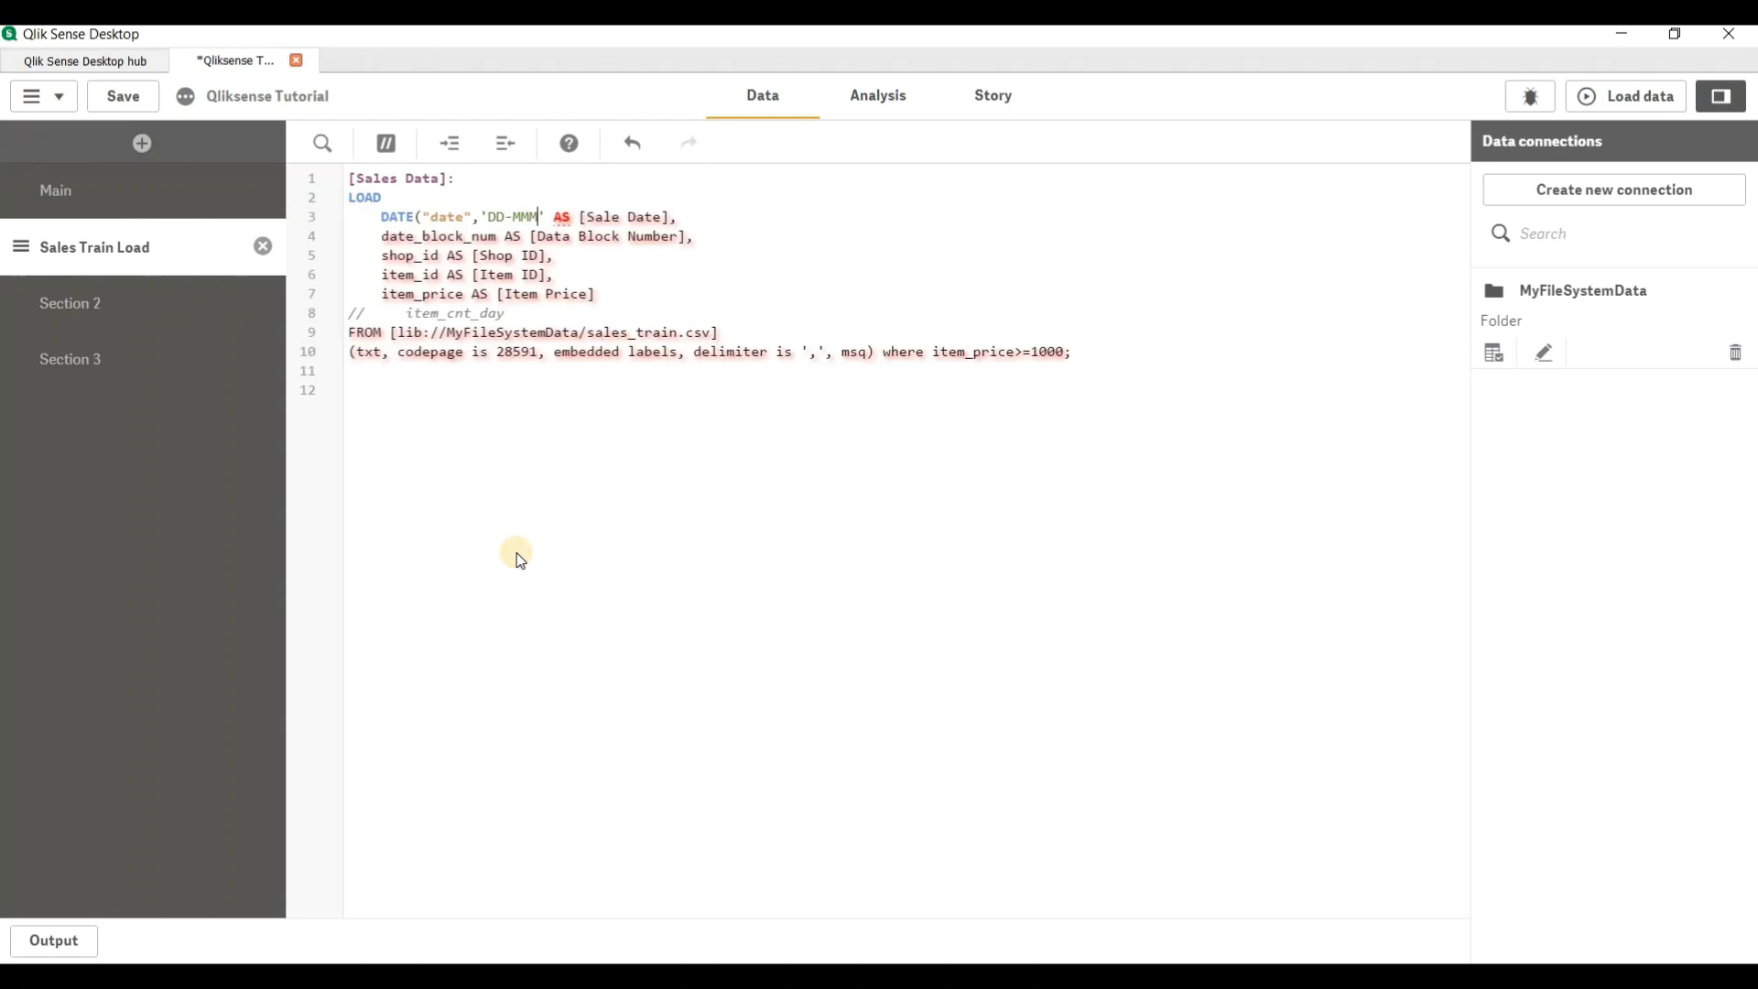
text(YY'))
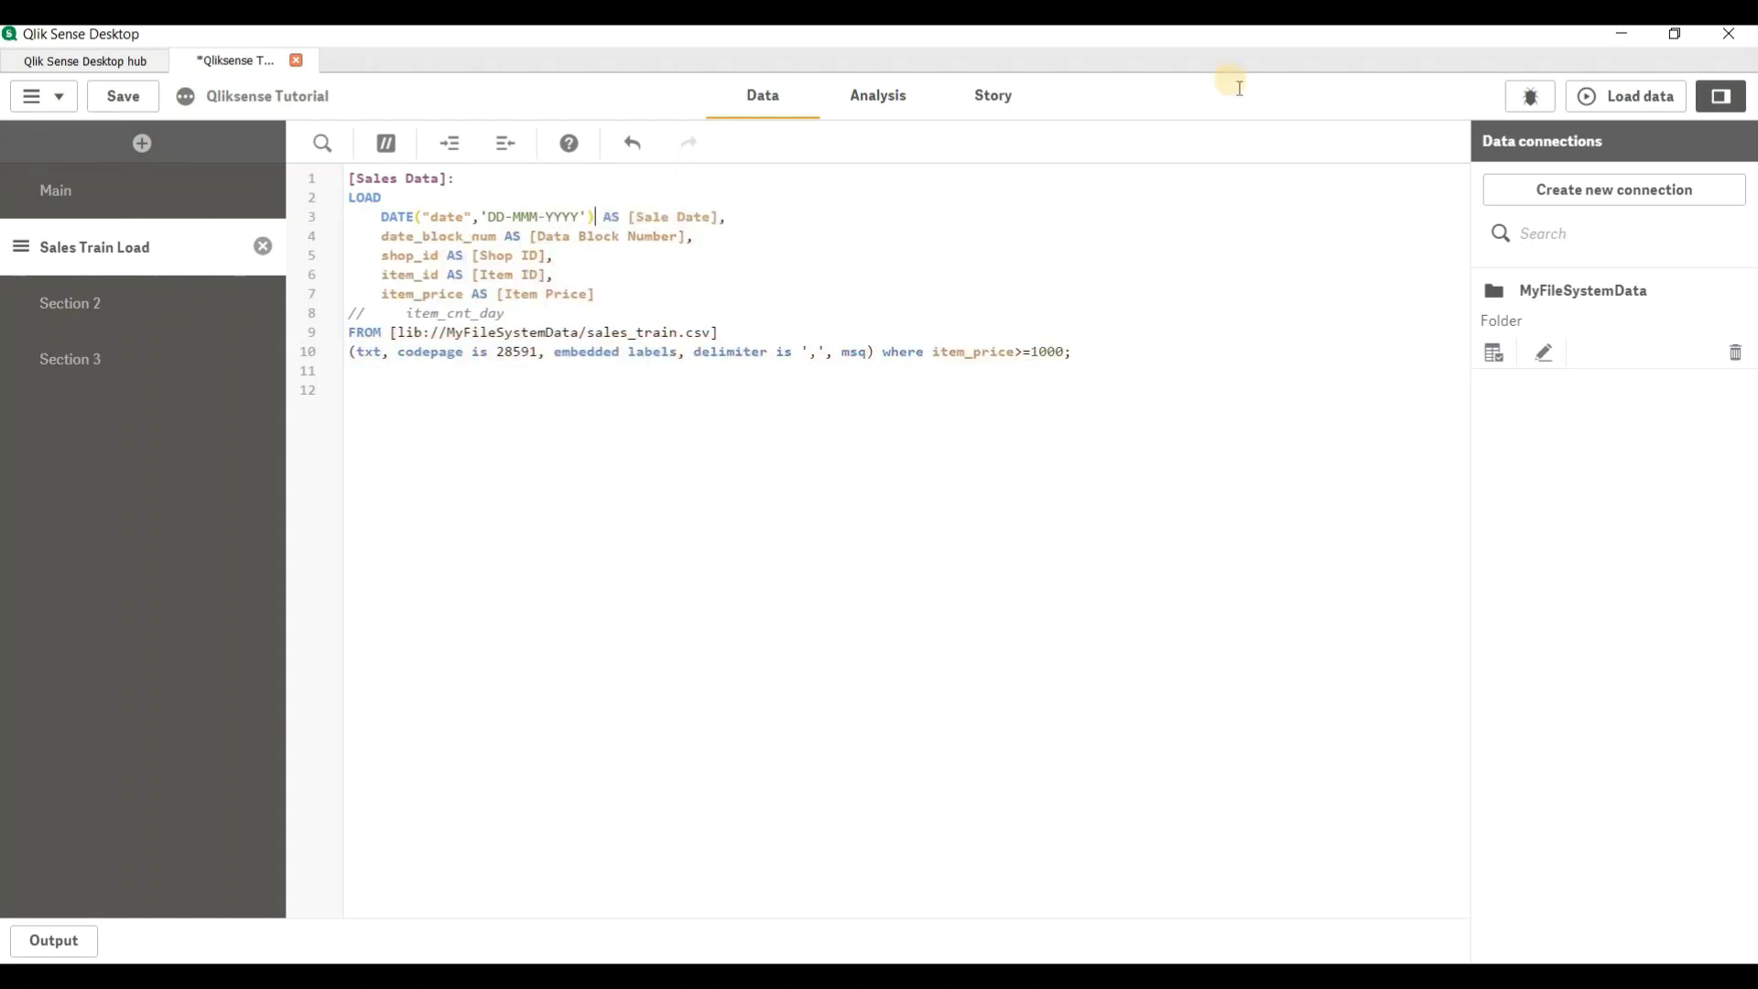
Step: Load the data with the edited script and check the Sale Date table on the Dashboard sheet
click(1637, 99)
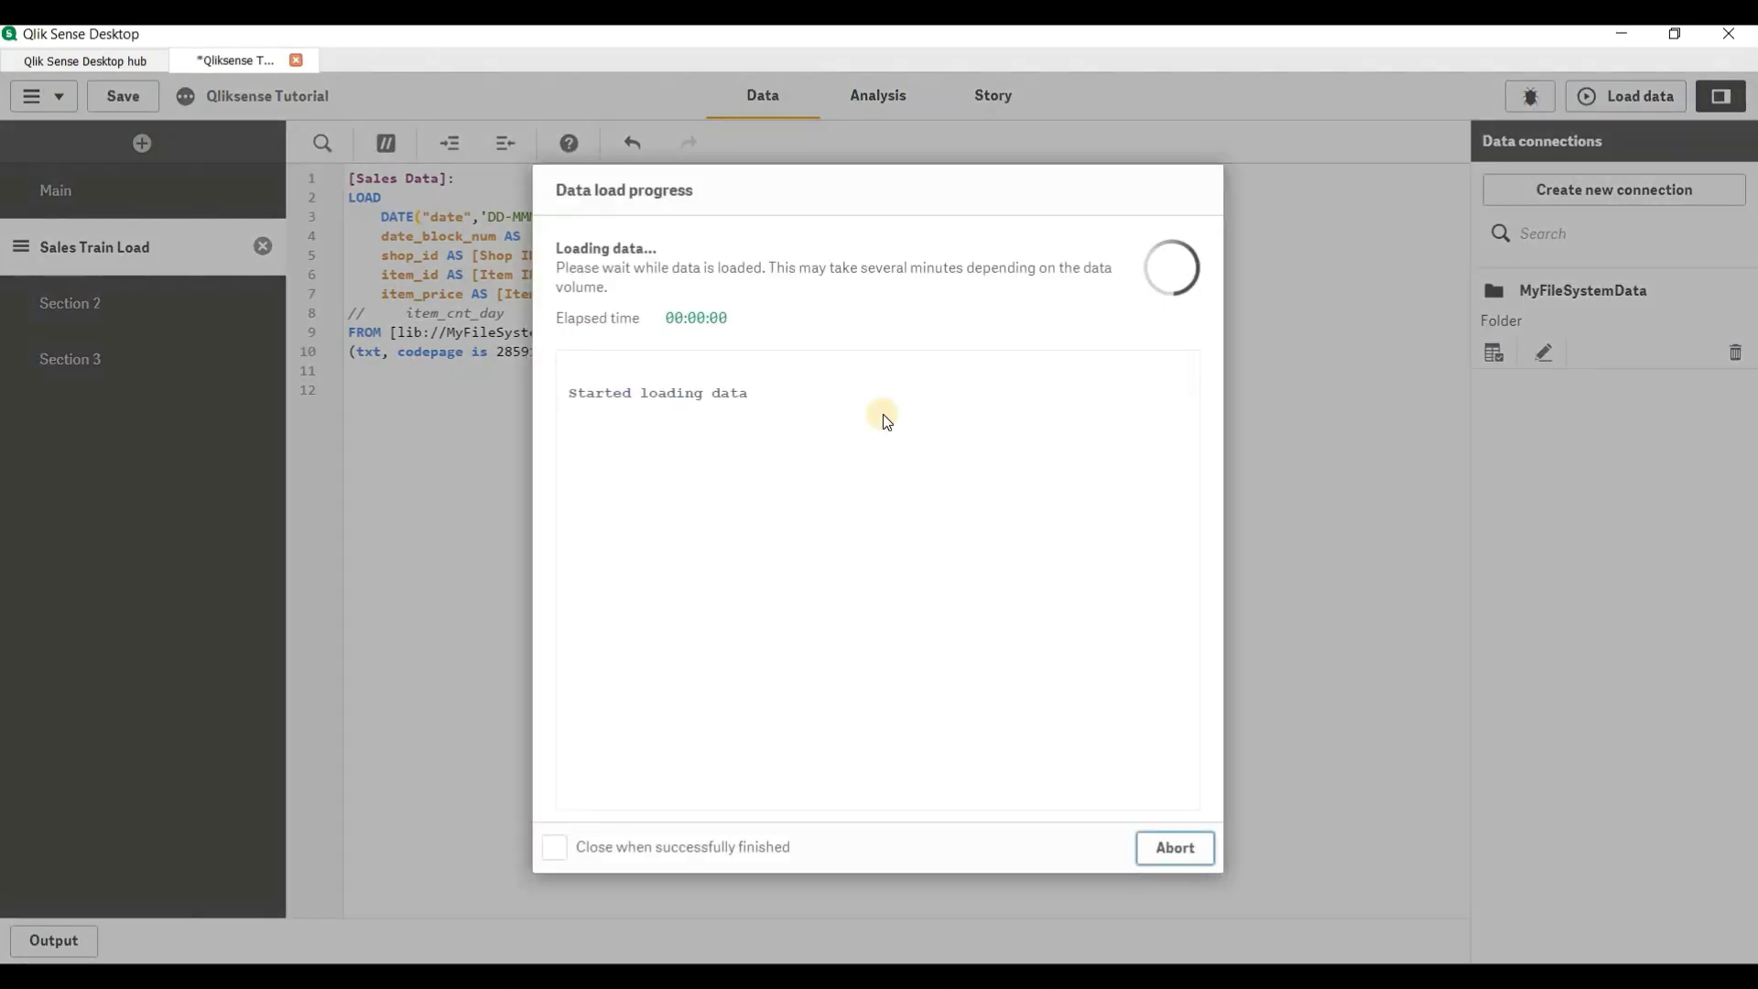
click(1176, 844)
click(886, 102)
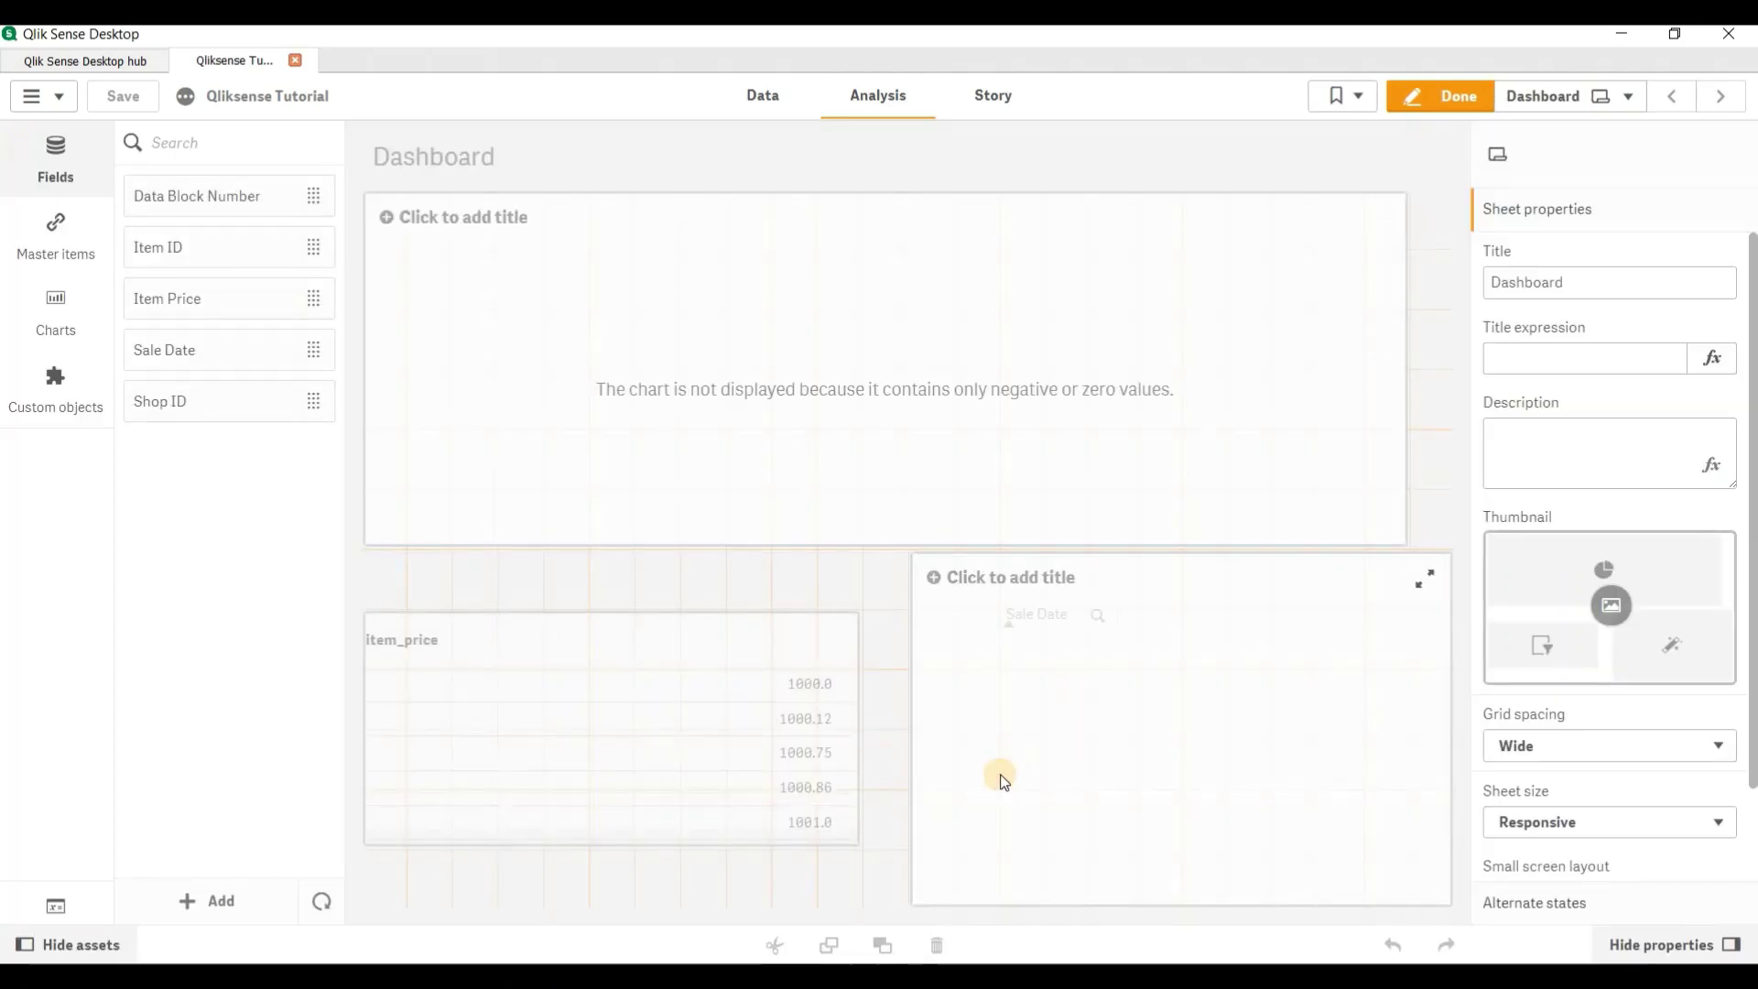
click(1001, 780)
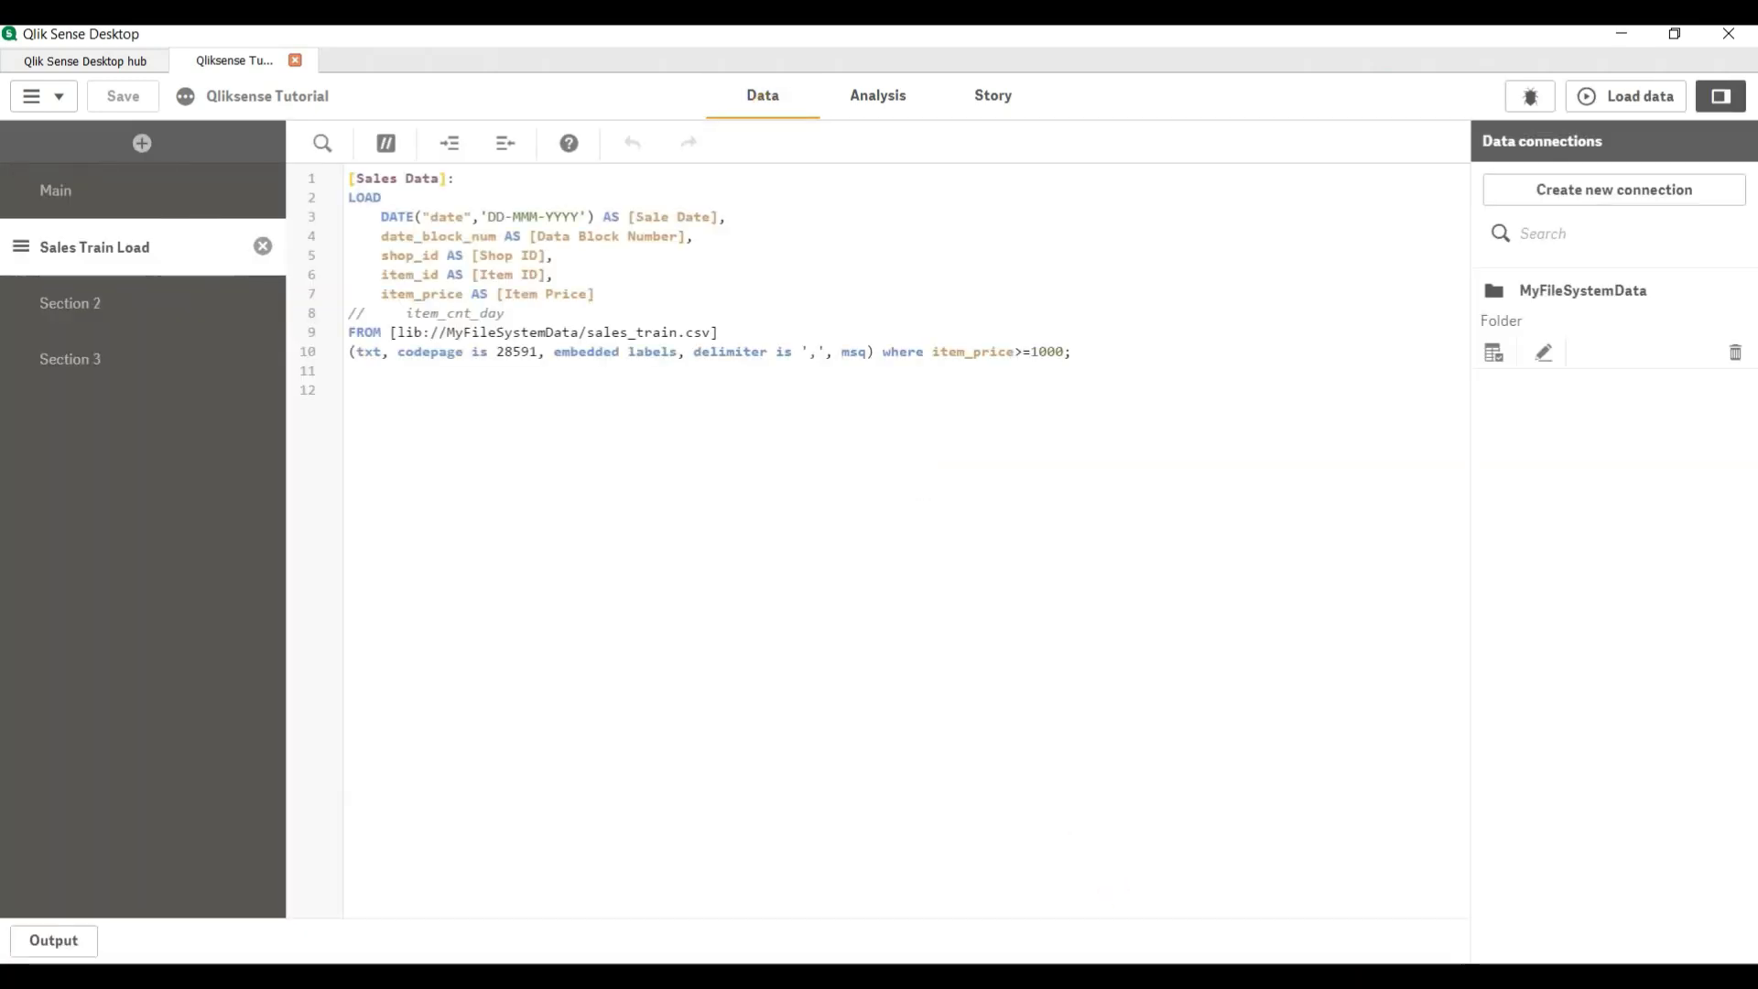
Step: Check the date column of sales_train.csv in LibreOffice Calc, and change DATE to DATE# in the Qlik Sense load script
key(alt+Tab)
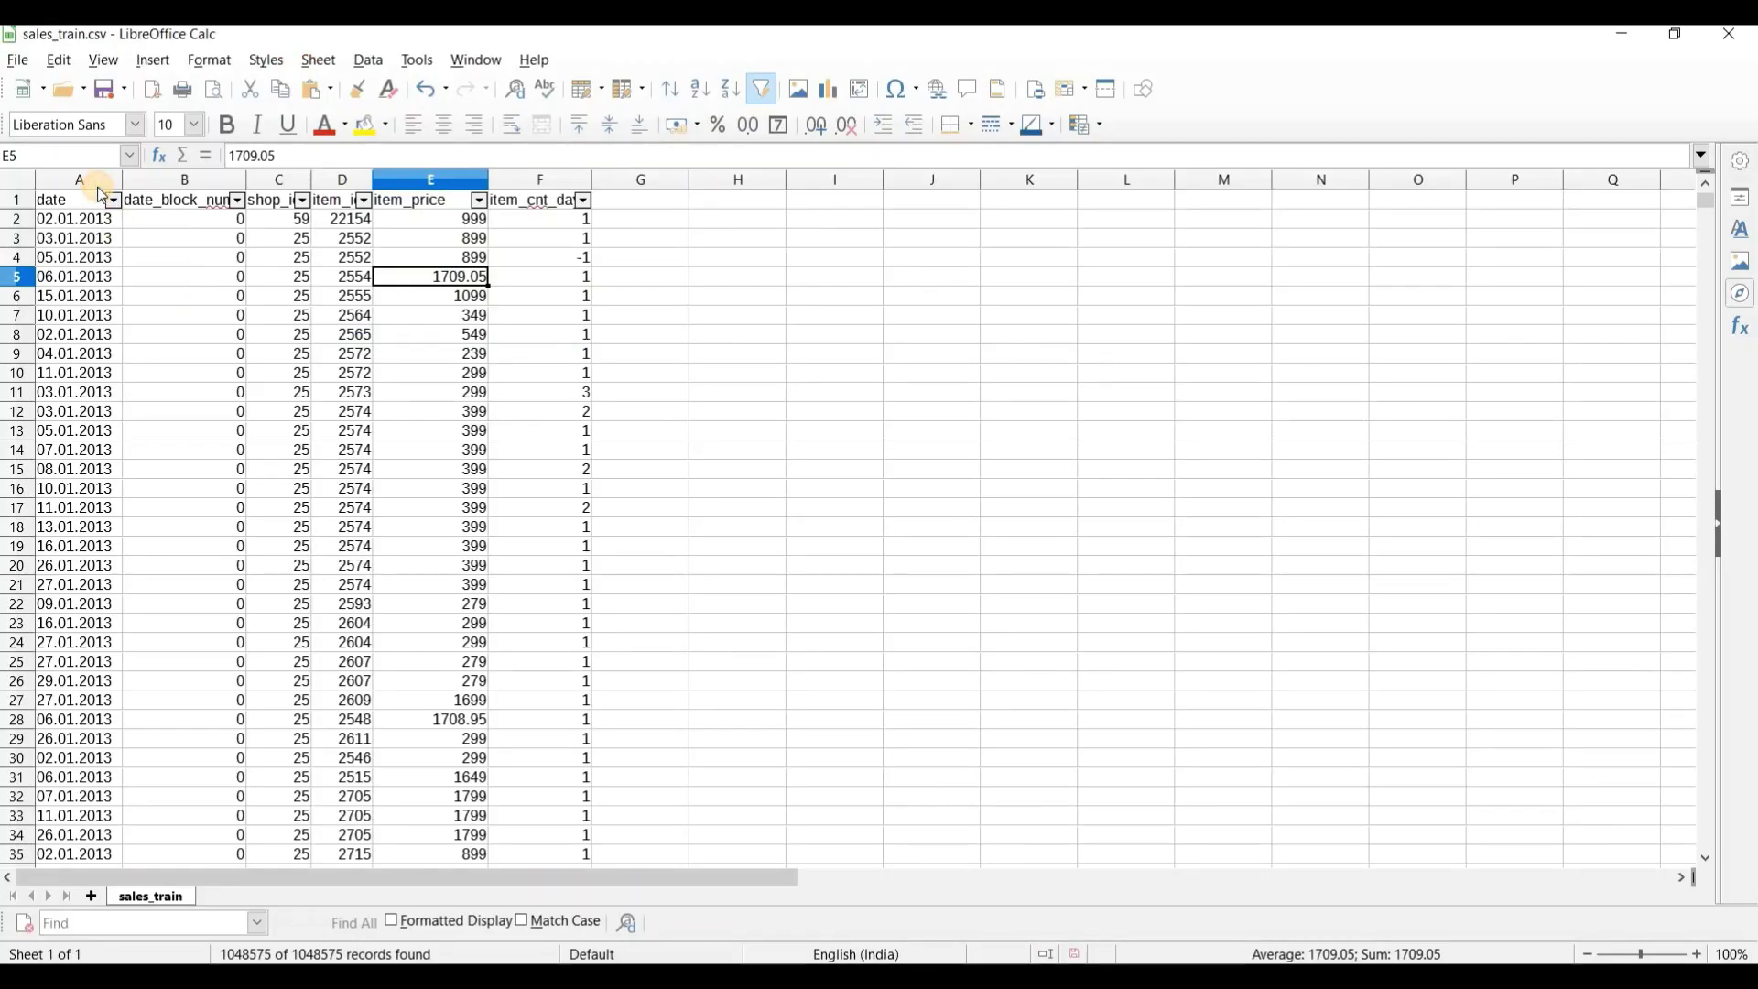
click(99, 183)
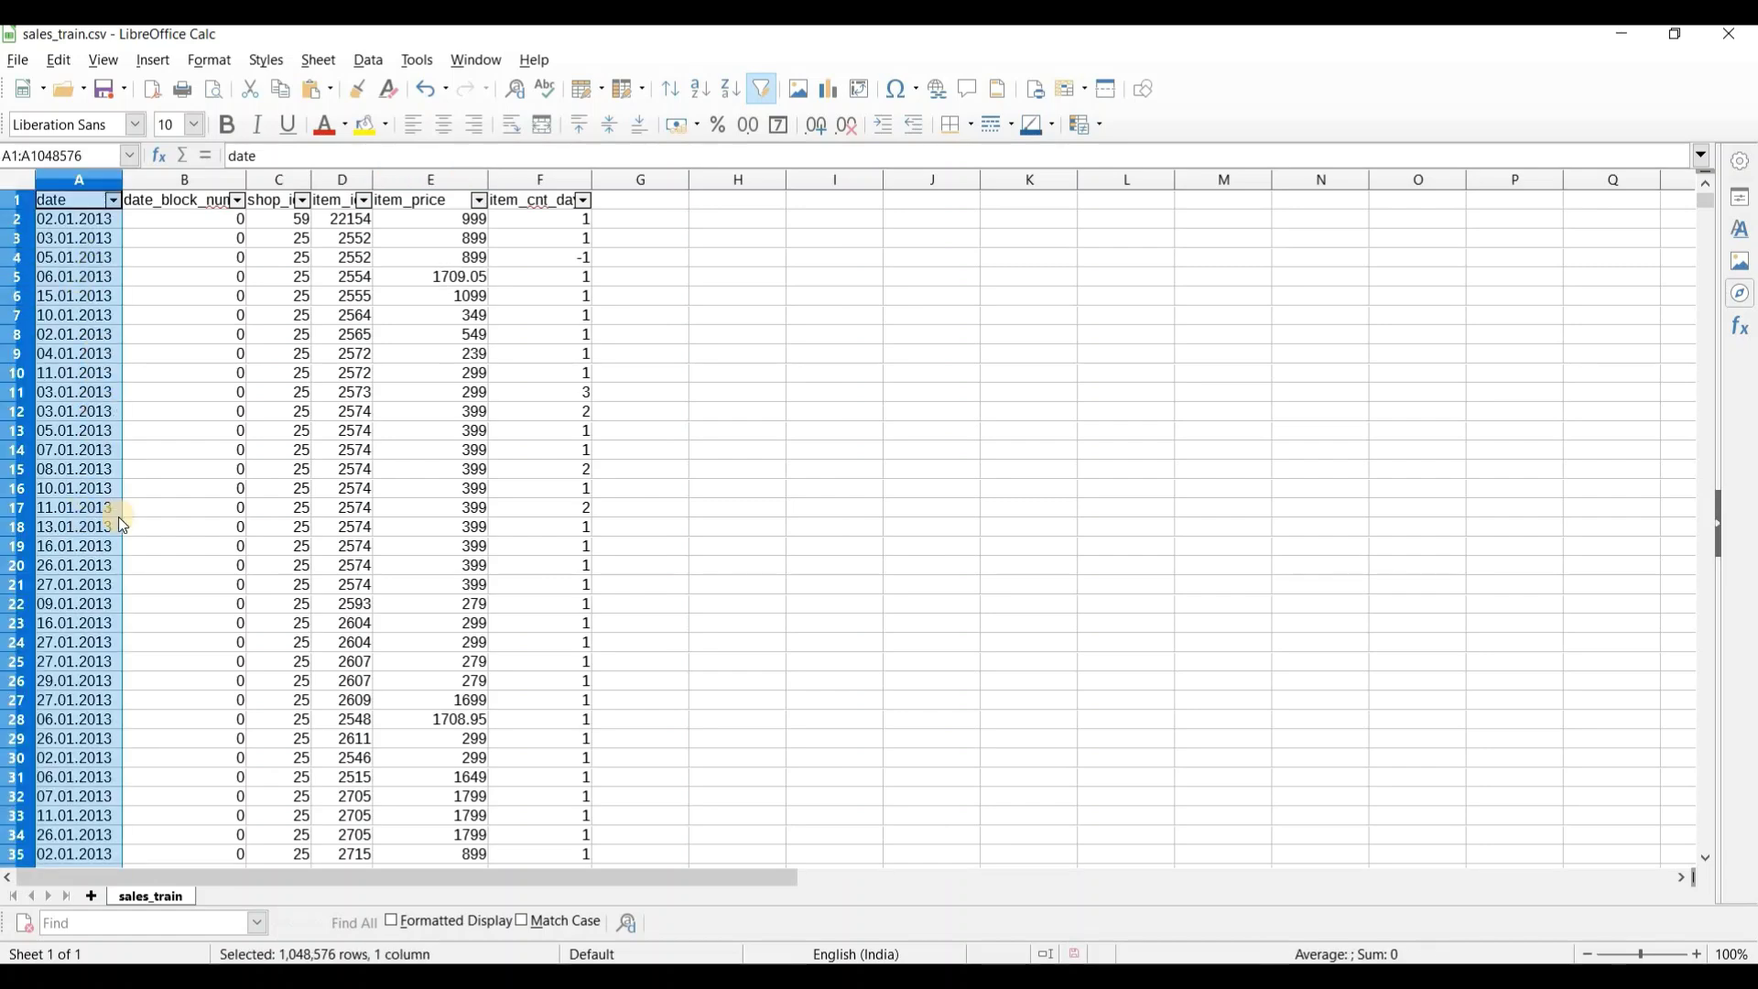
key(alt+Tab)
text(#)
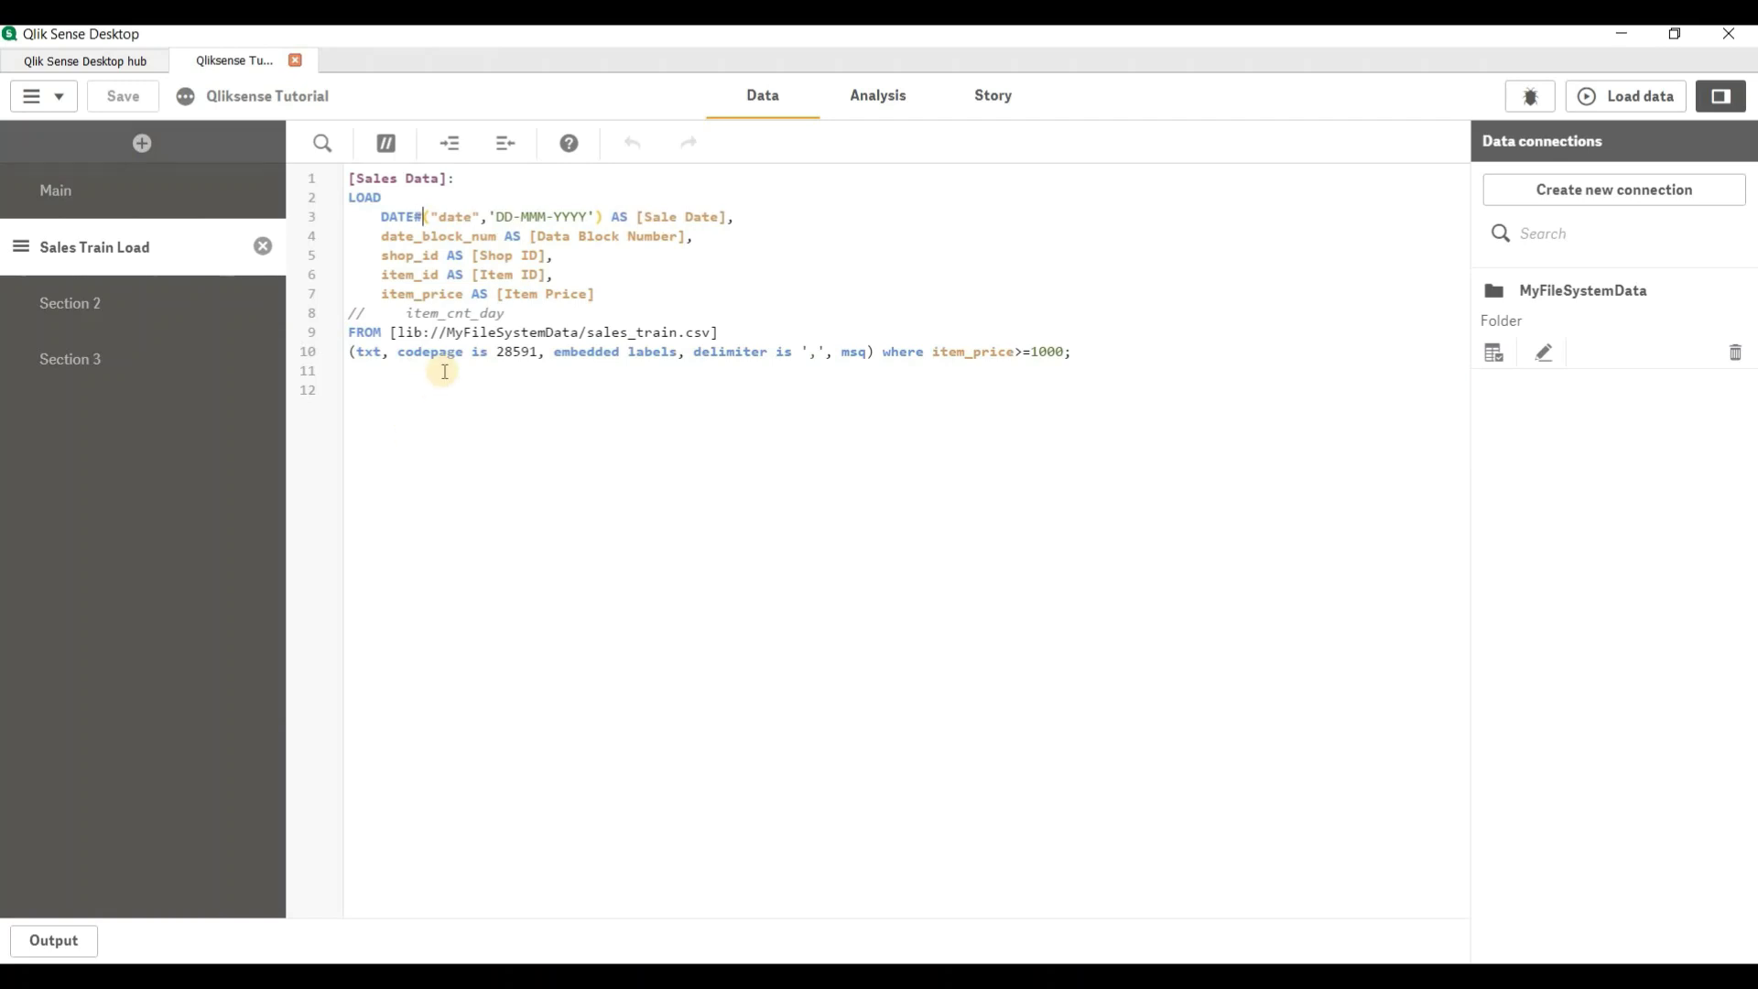
Step: Switch to LibreOffice Calc, copy the date 02.01.2013 from cell A2 of sales_train.csv, and return to the Qlik Sense script
click(492, 213)
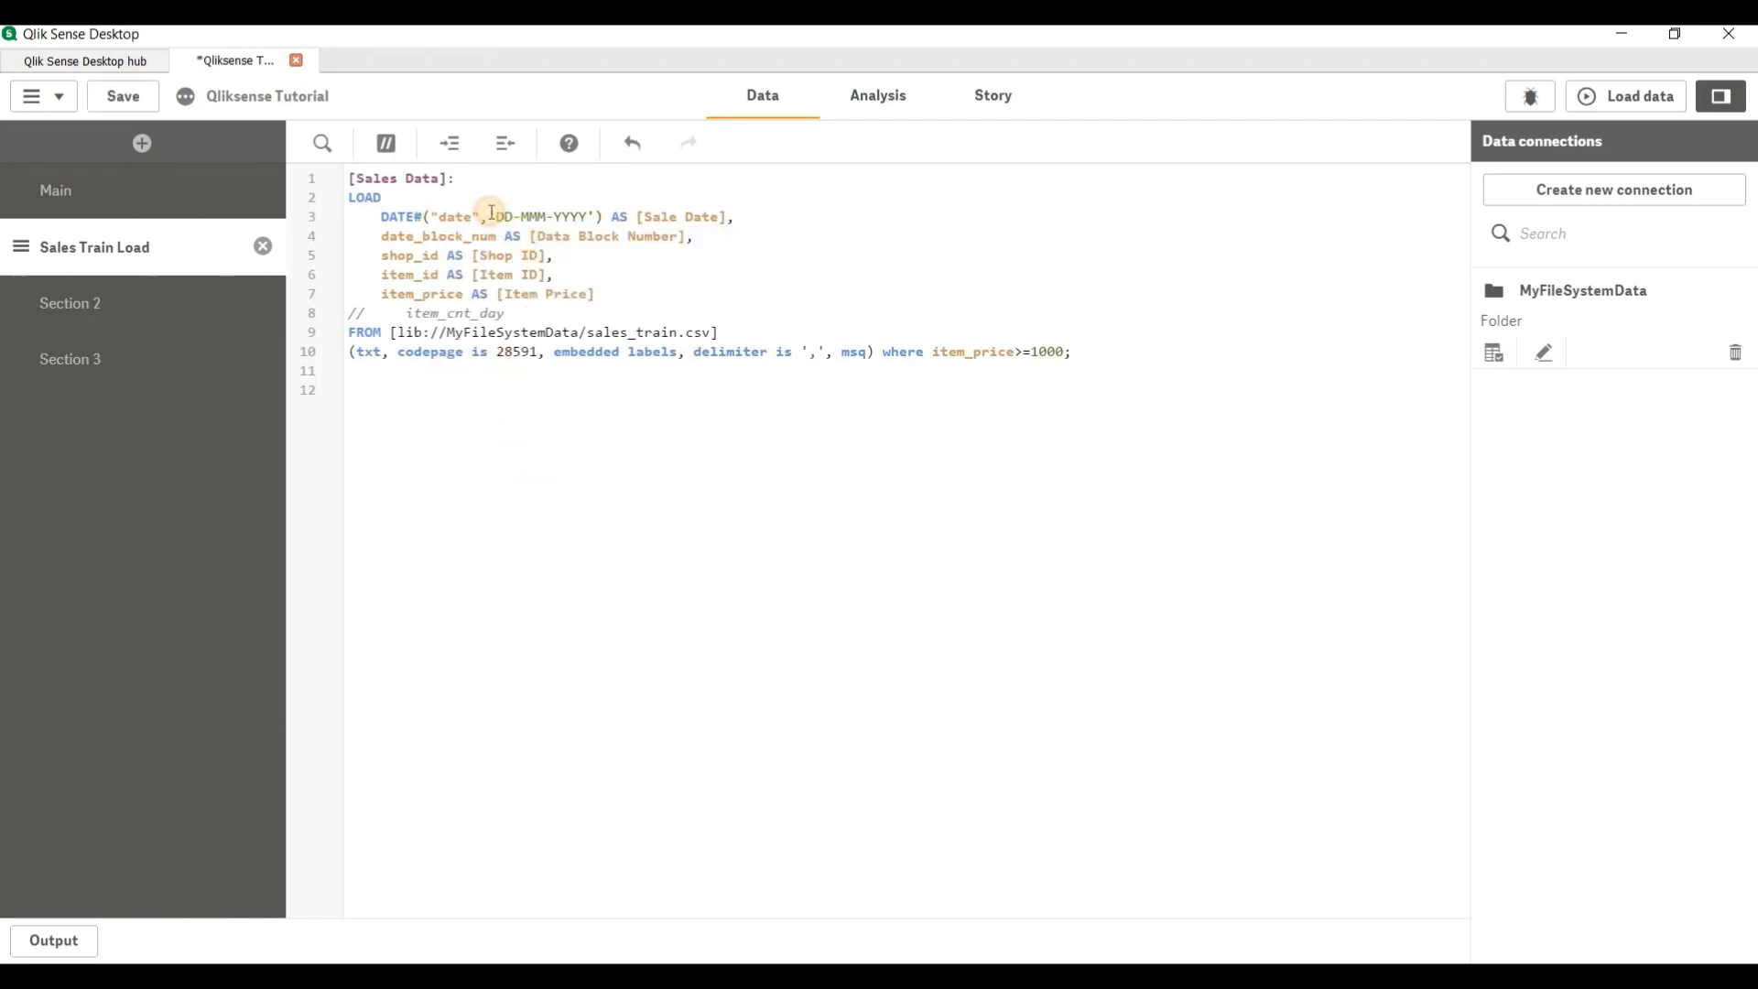
key(alt+Tab)
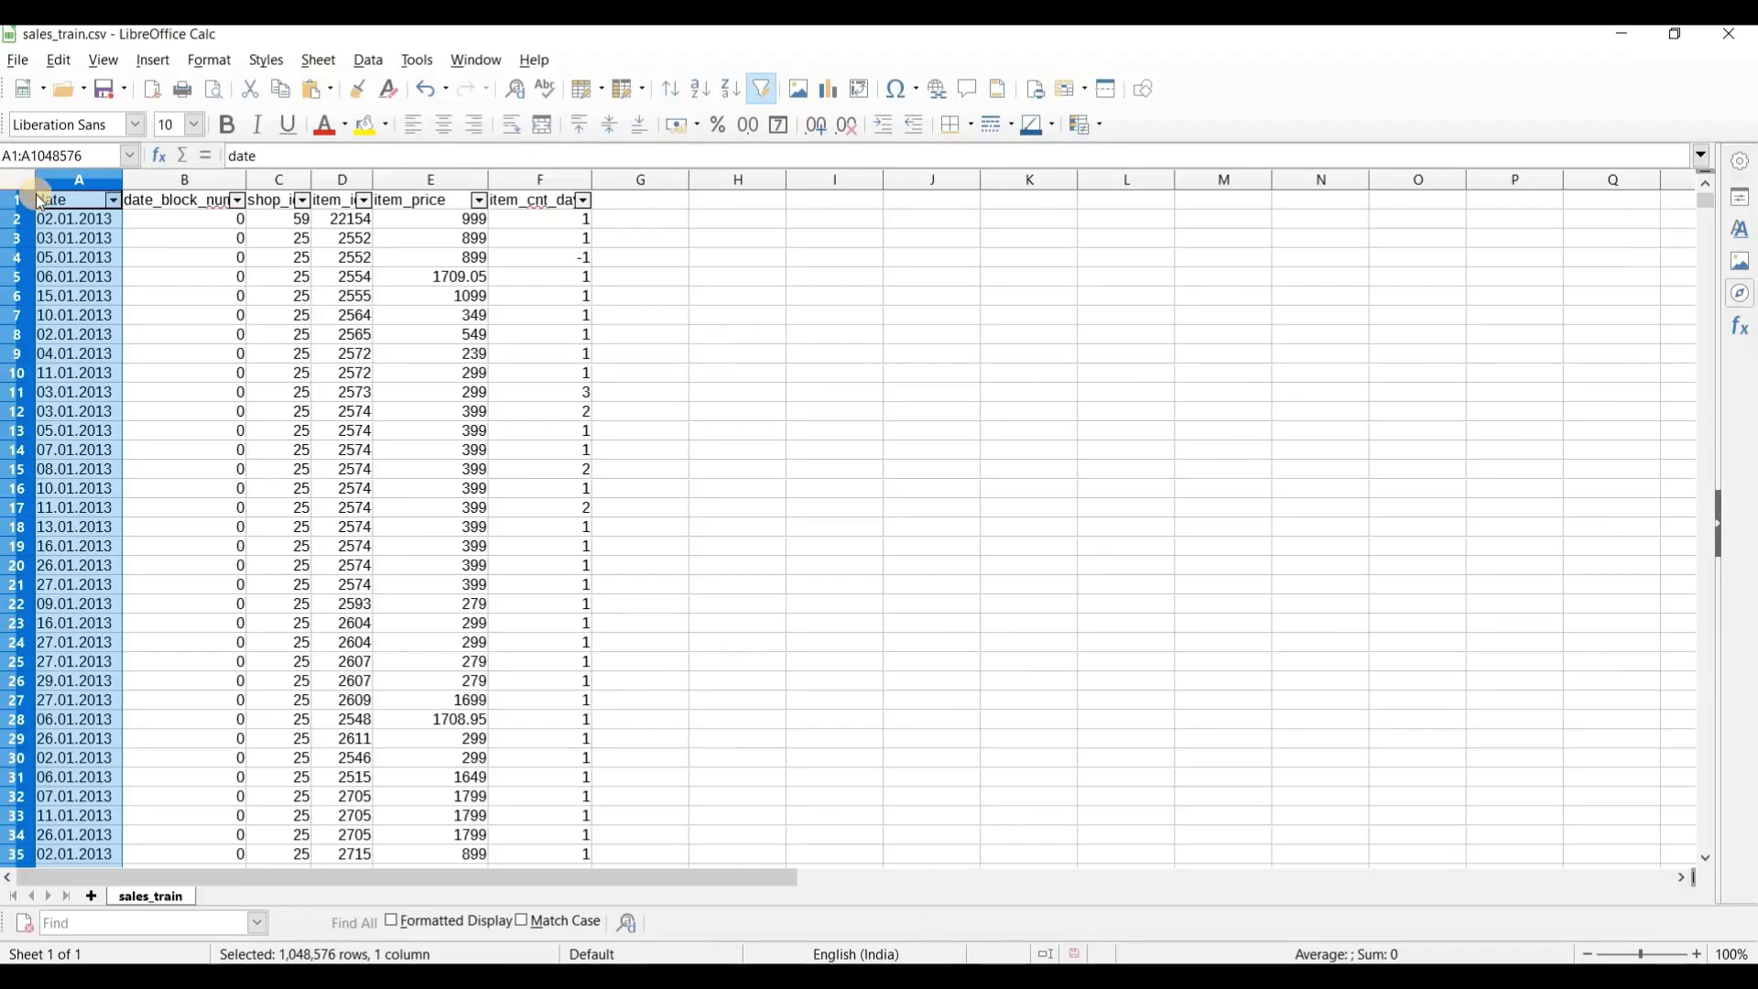
key(Down)
click(320, 148)
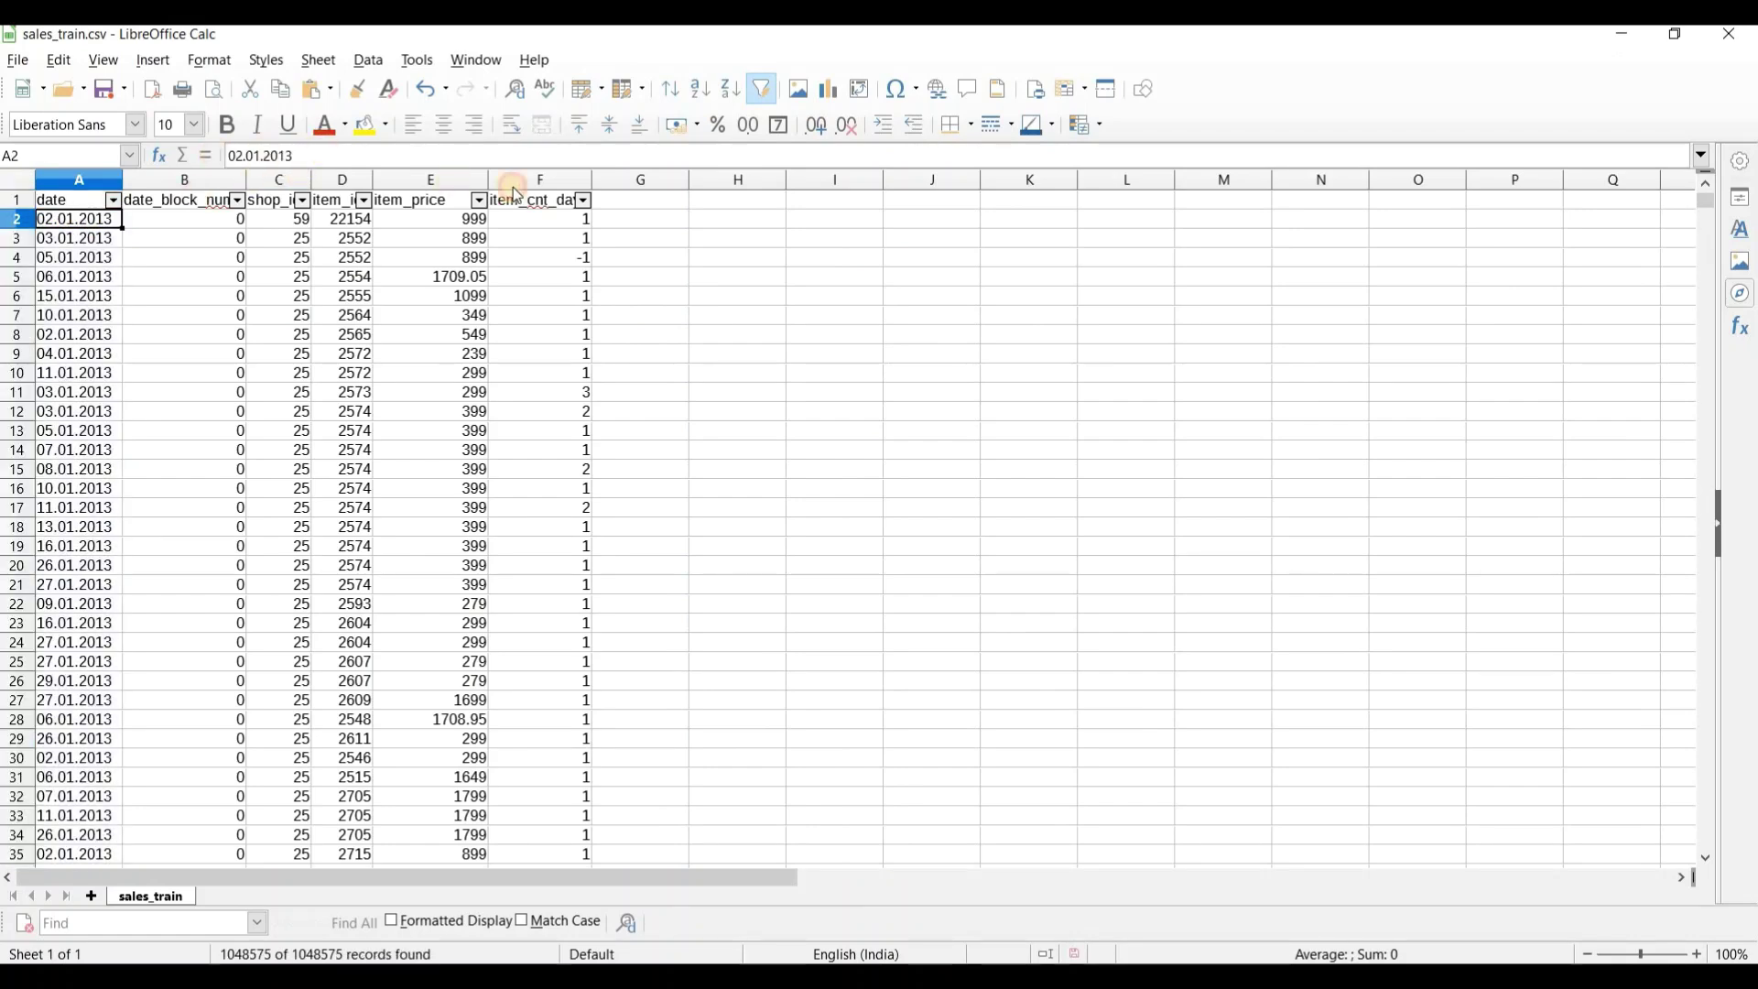
key(ctrl+a)
key(ctrl+c)
key(alt+Tab)
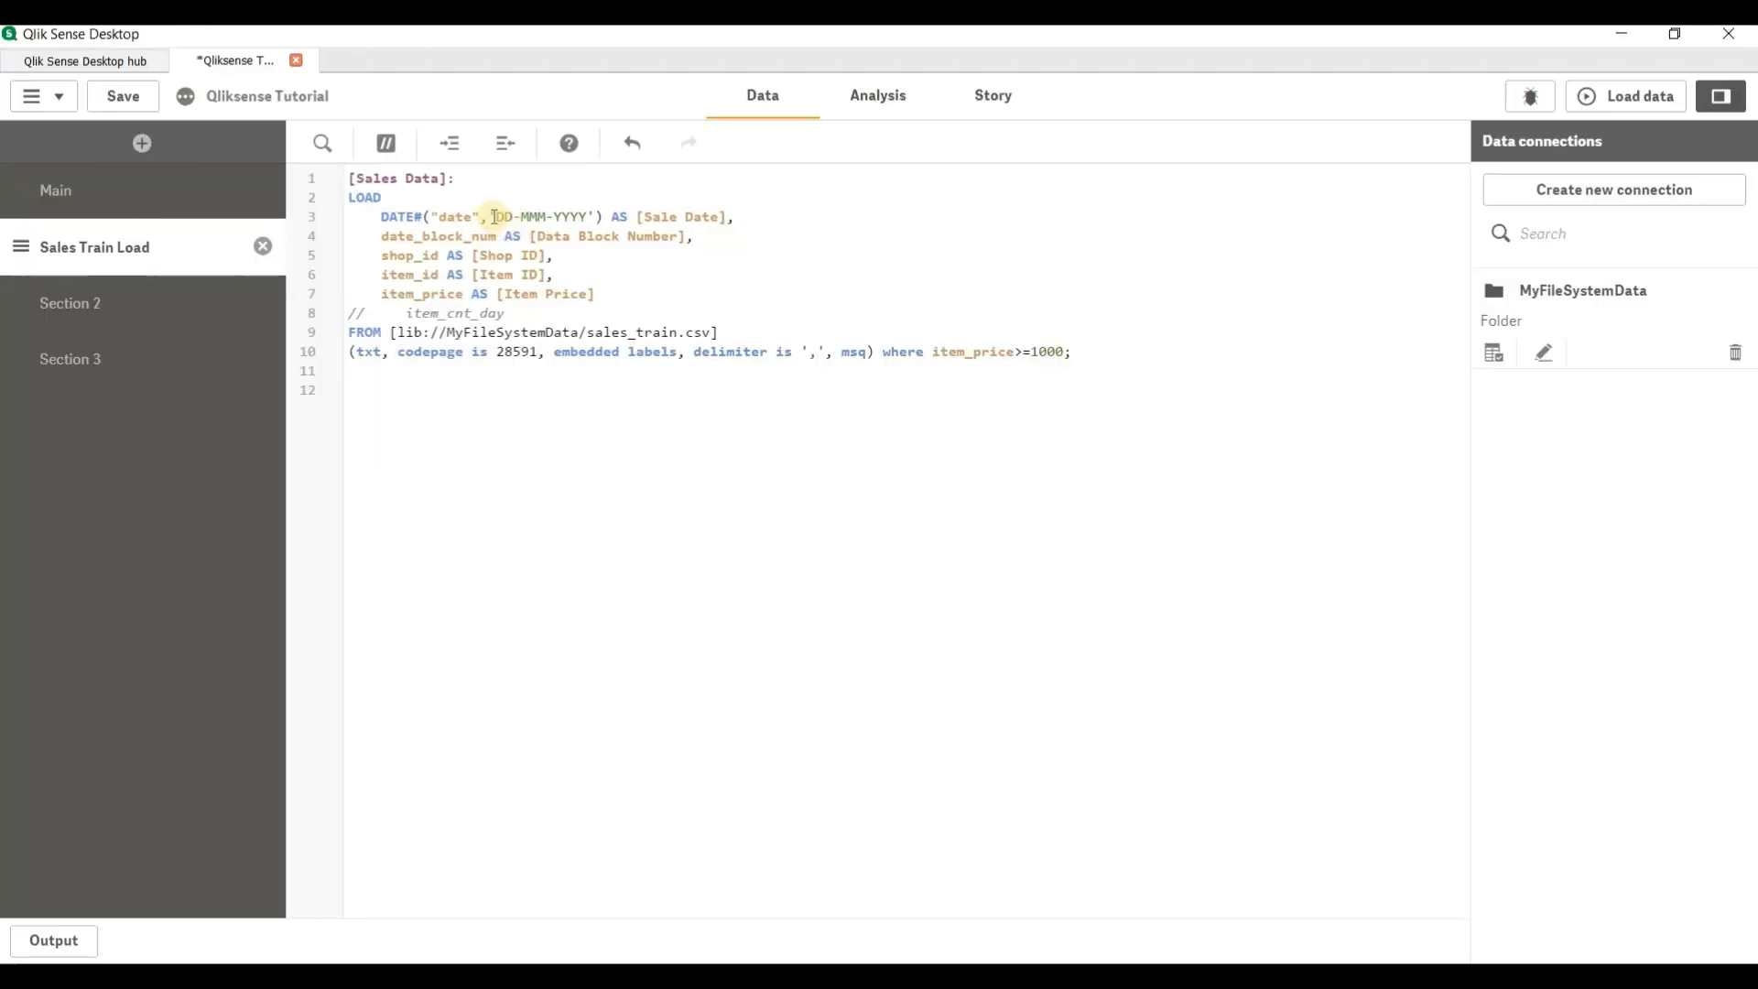
Step: Replace the 'DD-MMM-YYYY' format in the DATE# function with the copied sample date 02.01.2013
click(491, 216)
key(ctrl+v)
text(',')
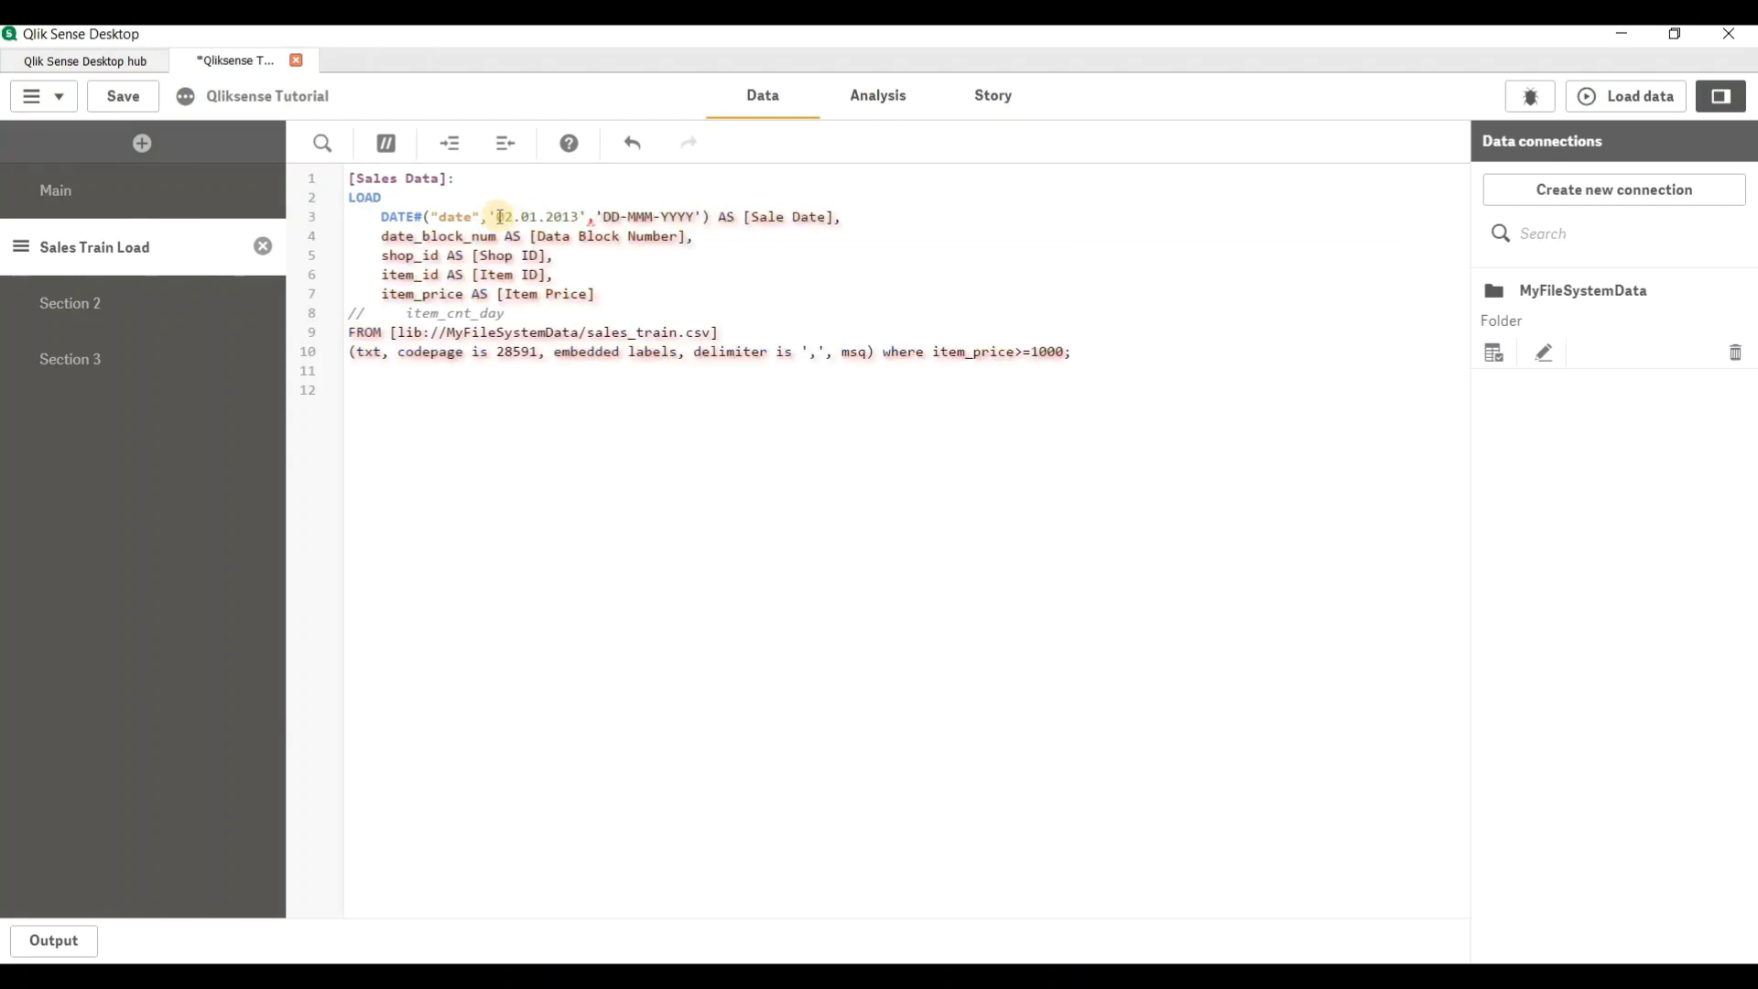
double_click(501, 216)
drag(587, 219, 700, 218)
key(Delete)
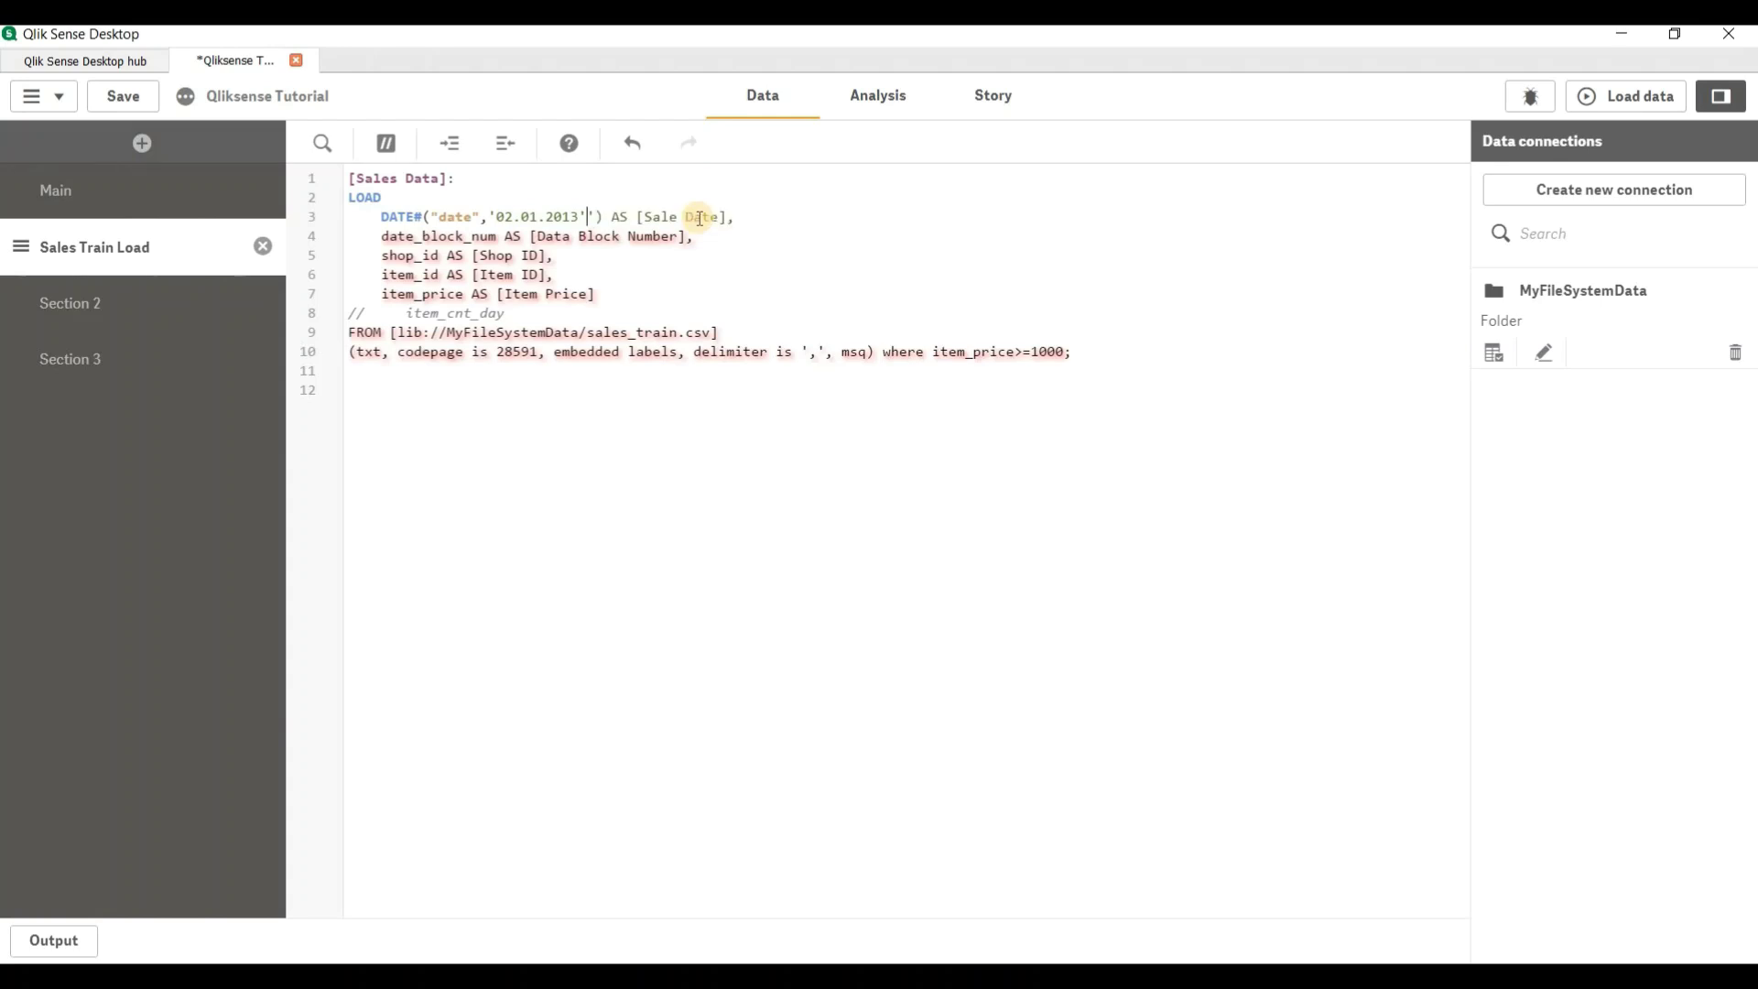
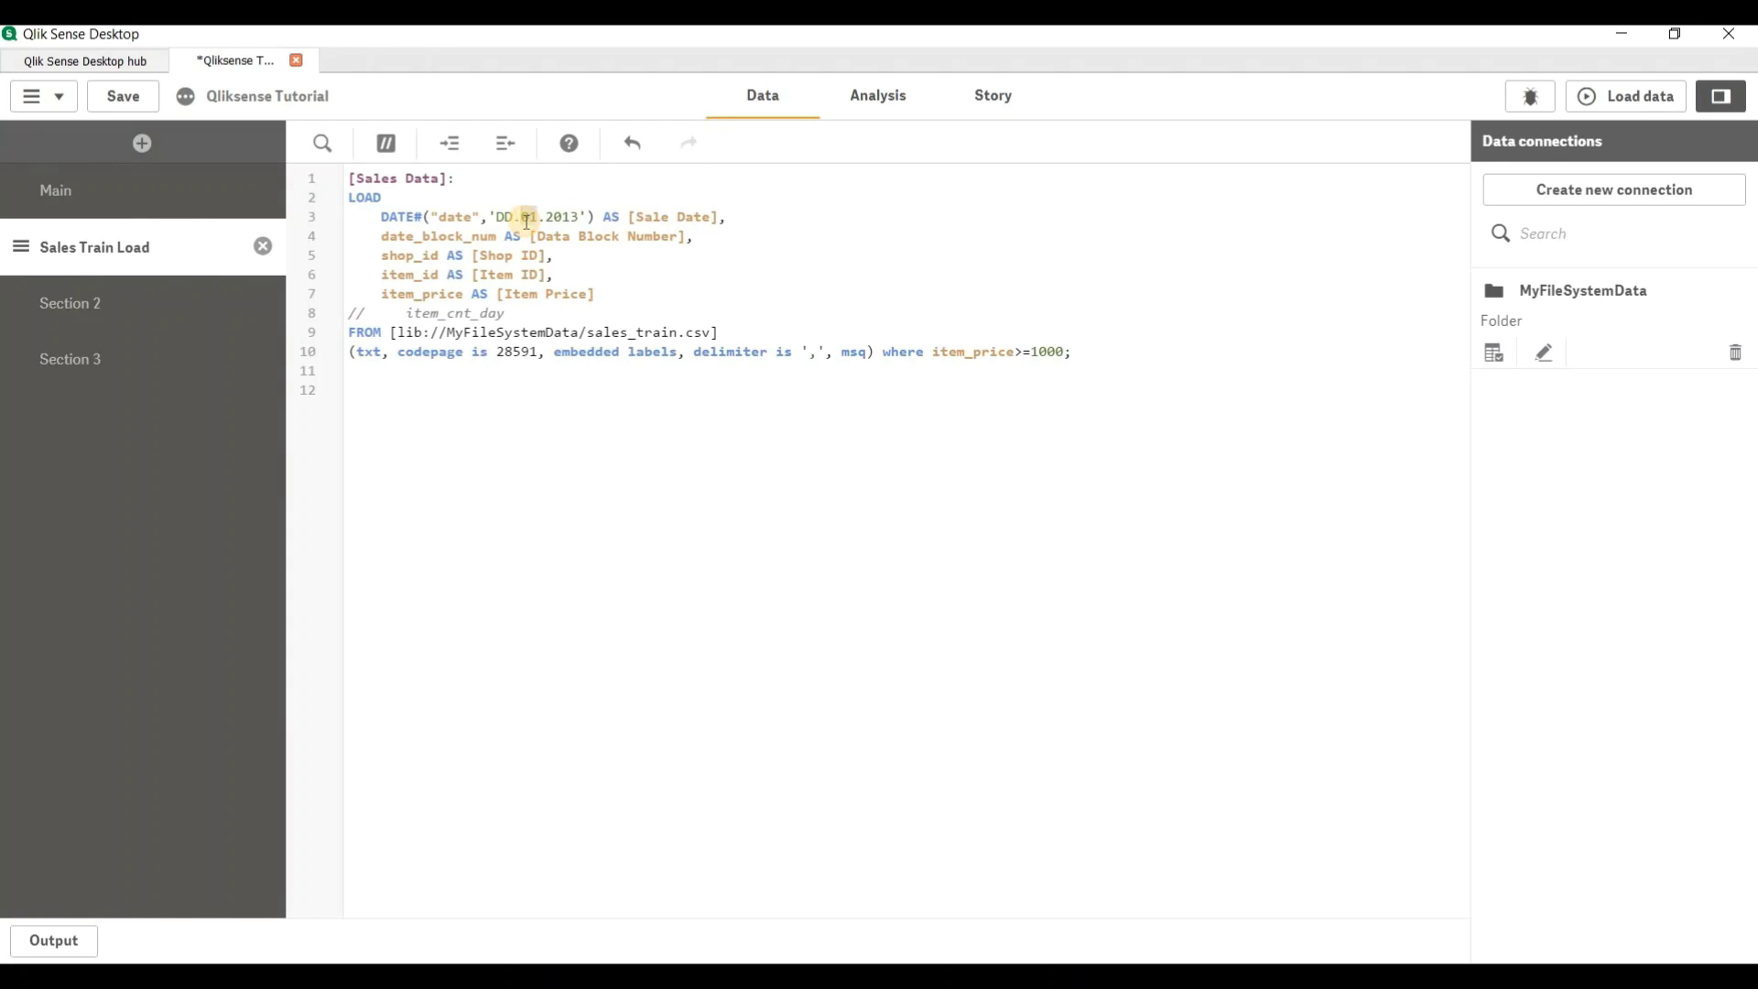
Step: Turn the sample date in the DATE# function into the format 'DD.MM.YYYY'
double_click(527, 217)
text(MM)
double_click(560, 217)
text(YYYY)
drag(586, 217, 490, 217)
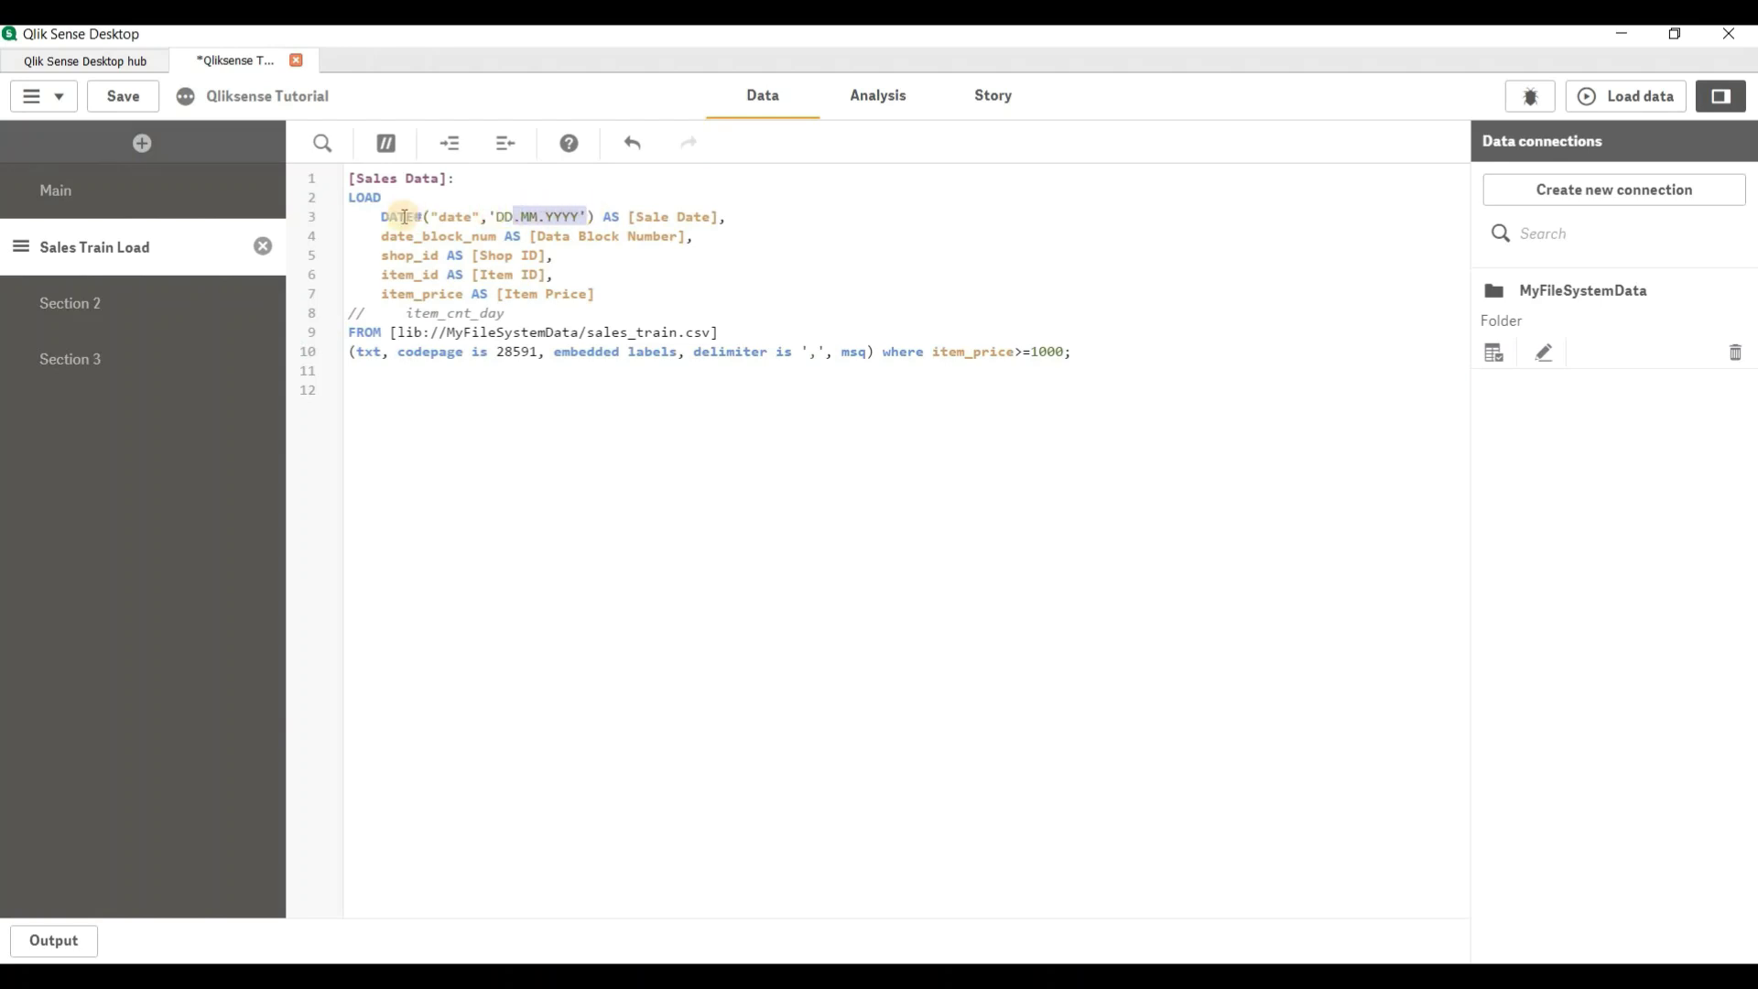
click(385, 217)
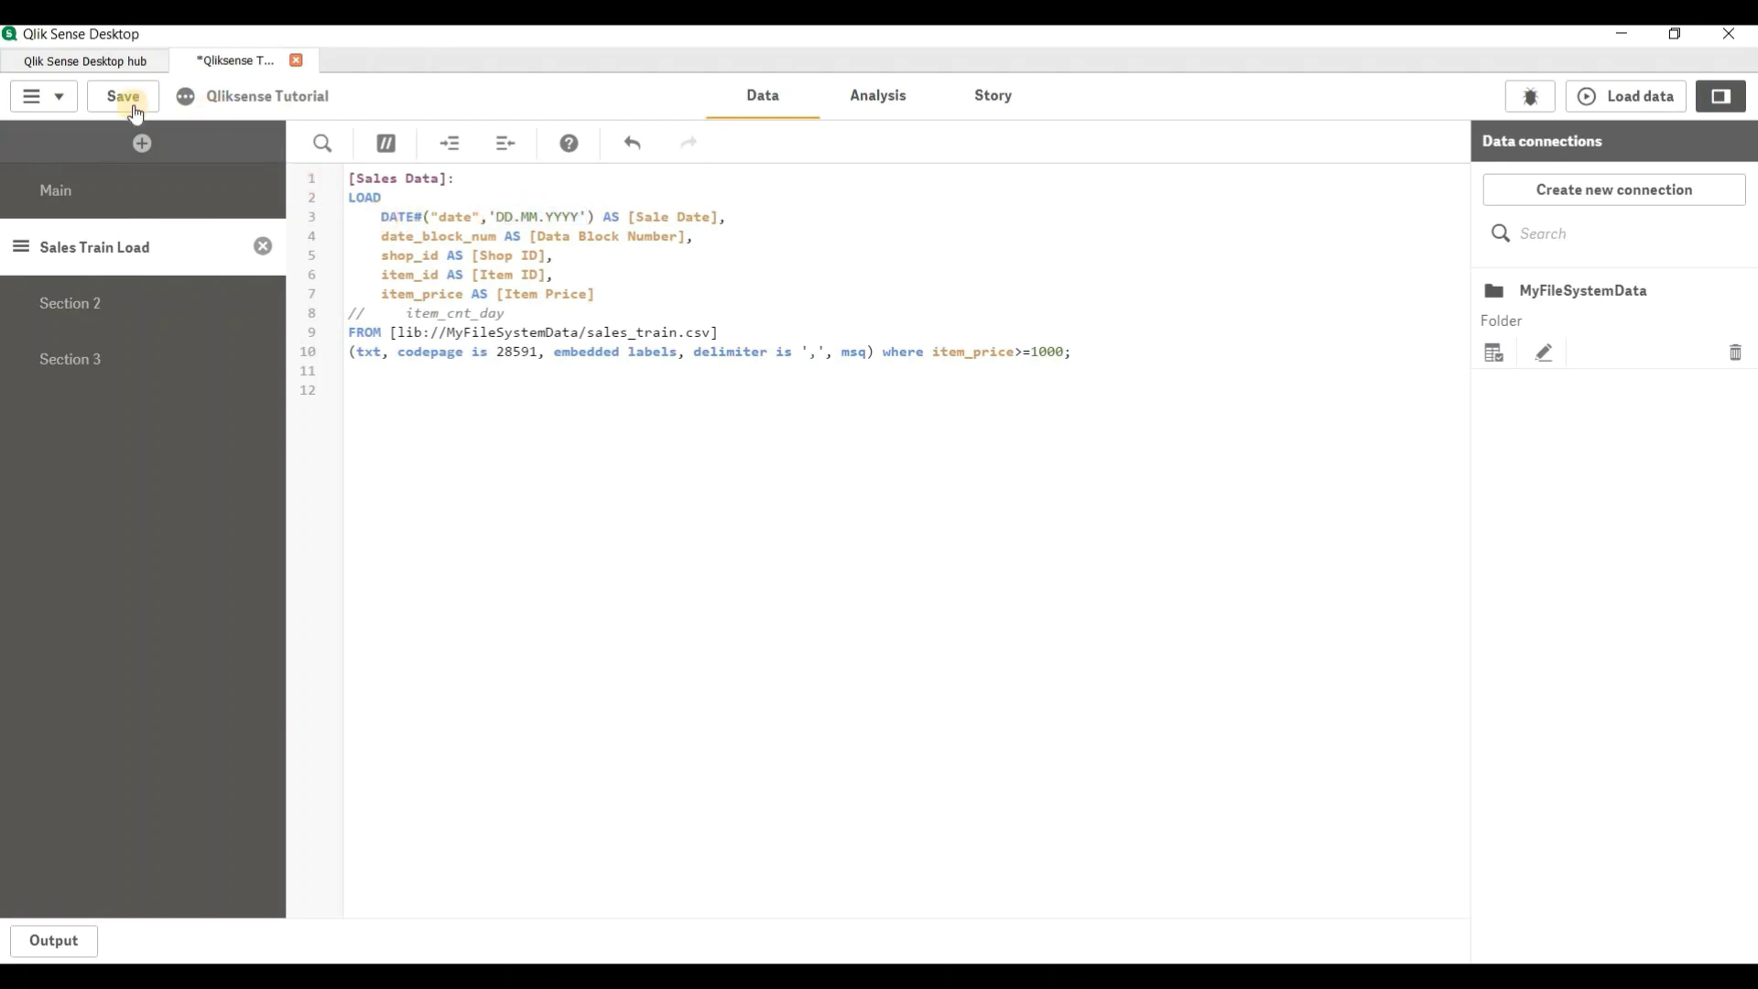
Step: Save the app, reload the data, and check the Sale Date table on the Dashboard sheet
key(ctrl+s)
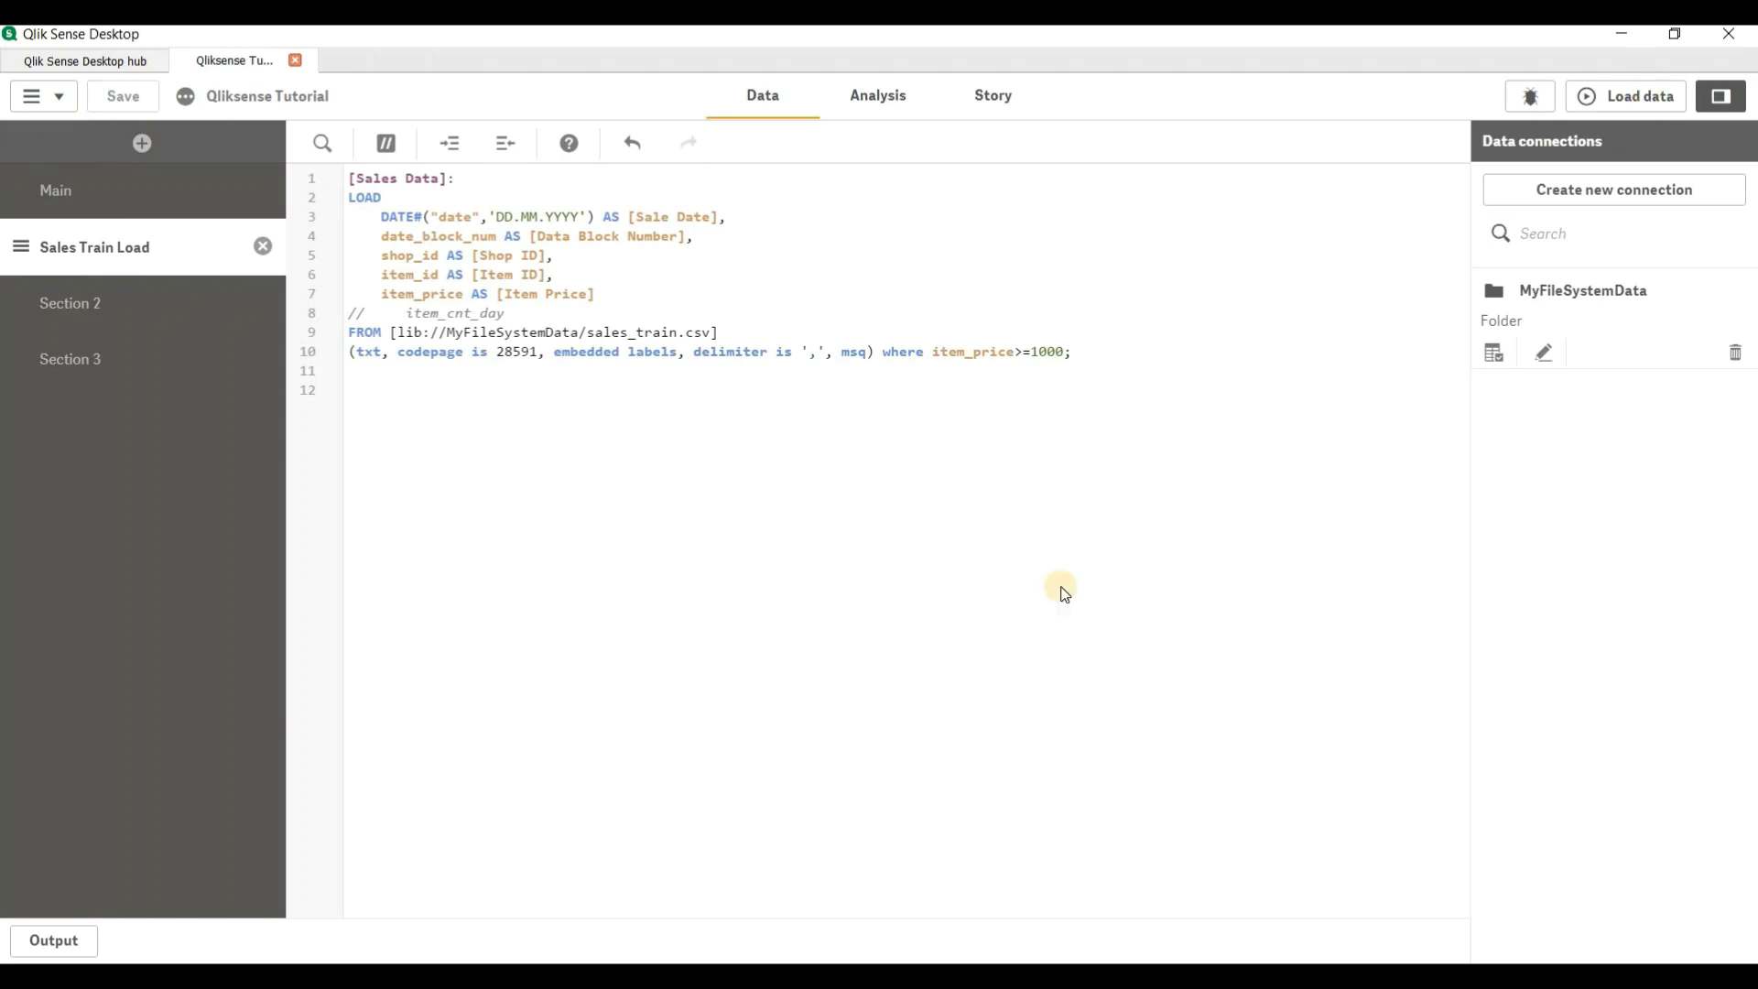
click(1626, 96)
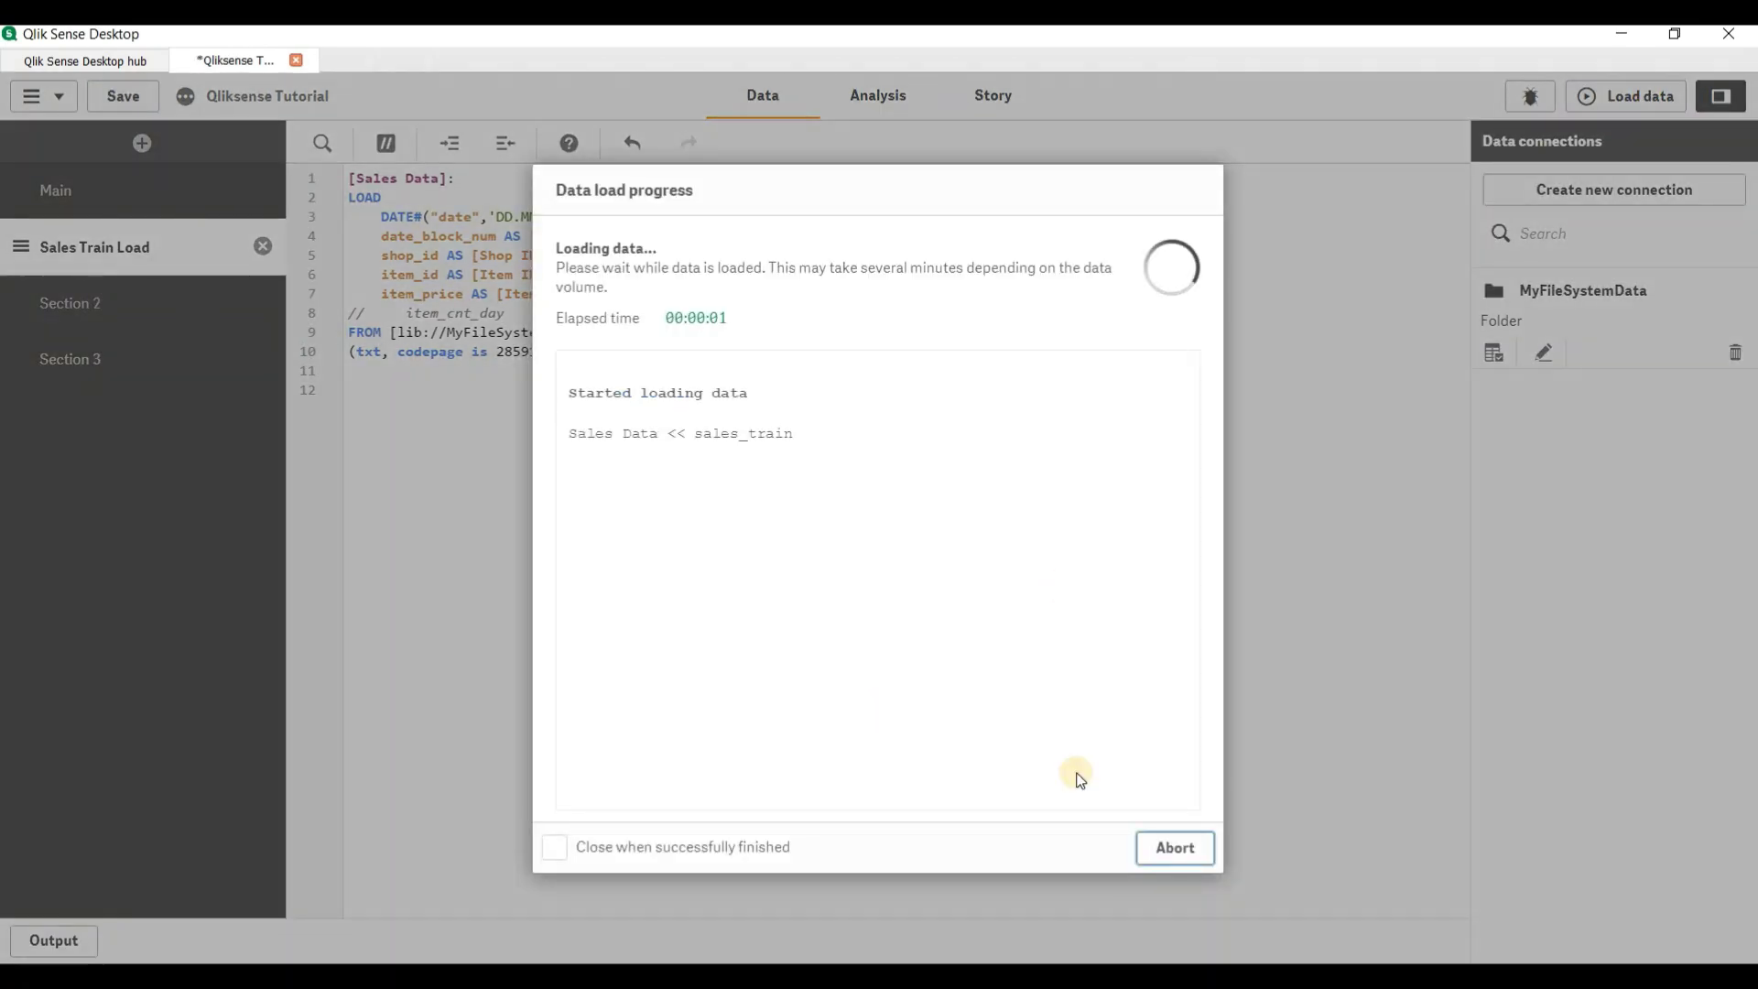
click(1161, 848)
click(882, 96)
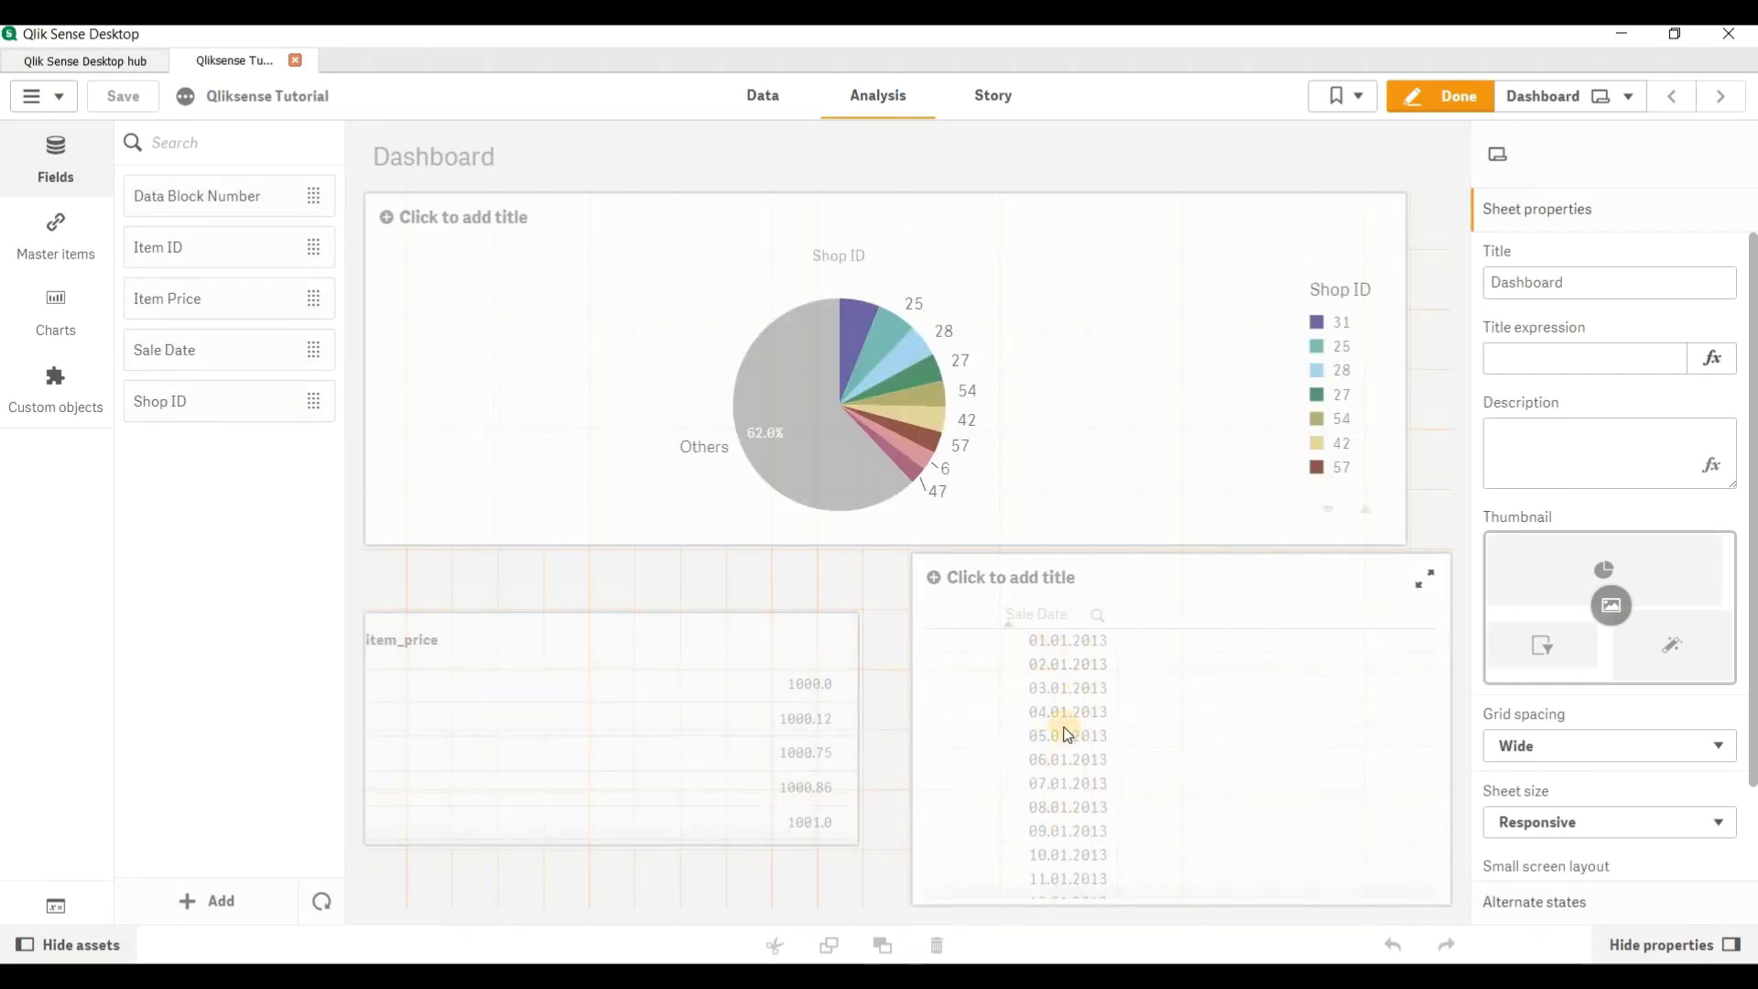
Step: Nest the DATE# expression in the load script inside a DATE function with the output format 'DD-MMM-YYYY'
click(763, 95)
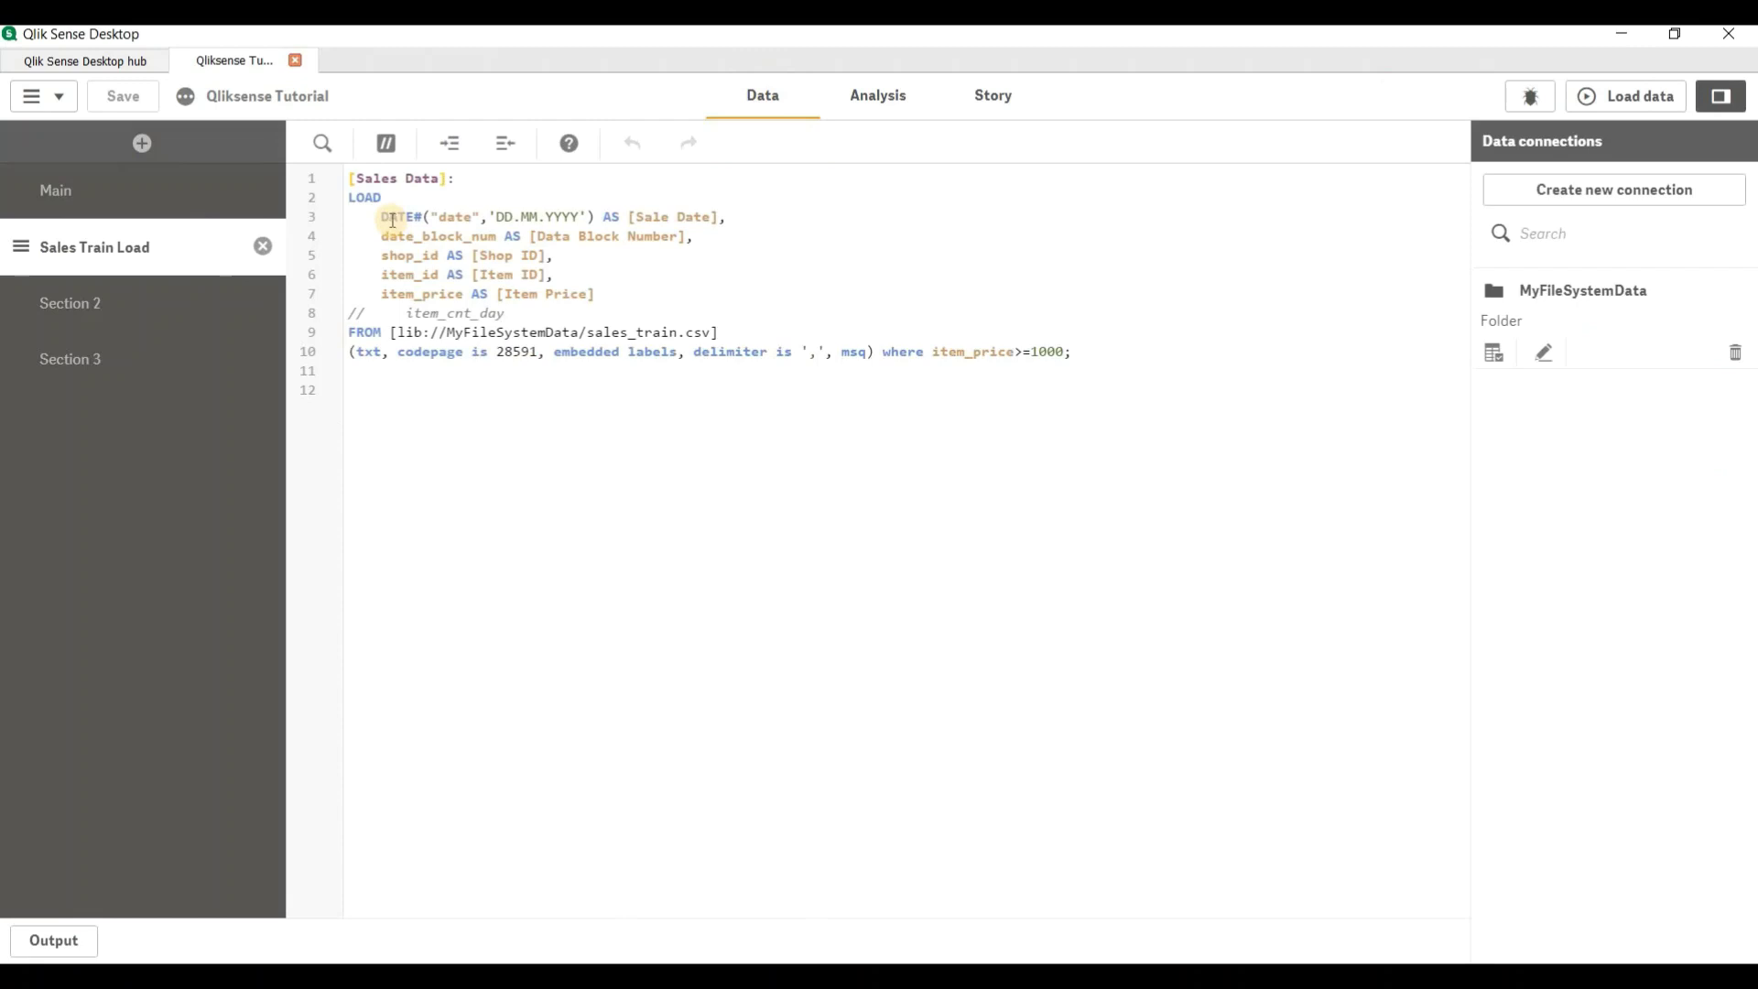
text(DATE()
click(633, 216)
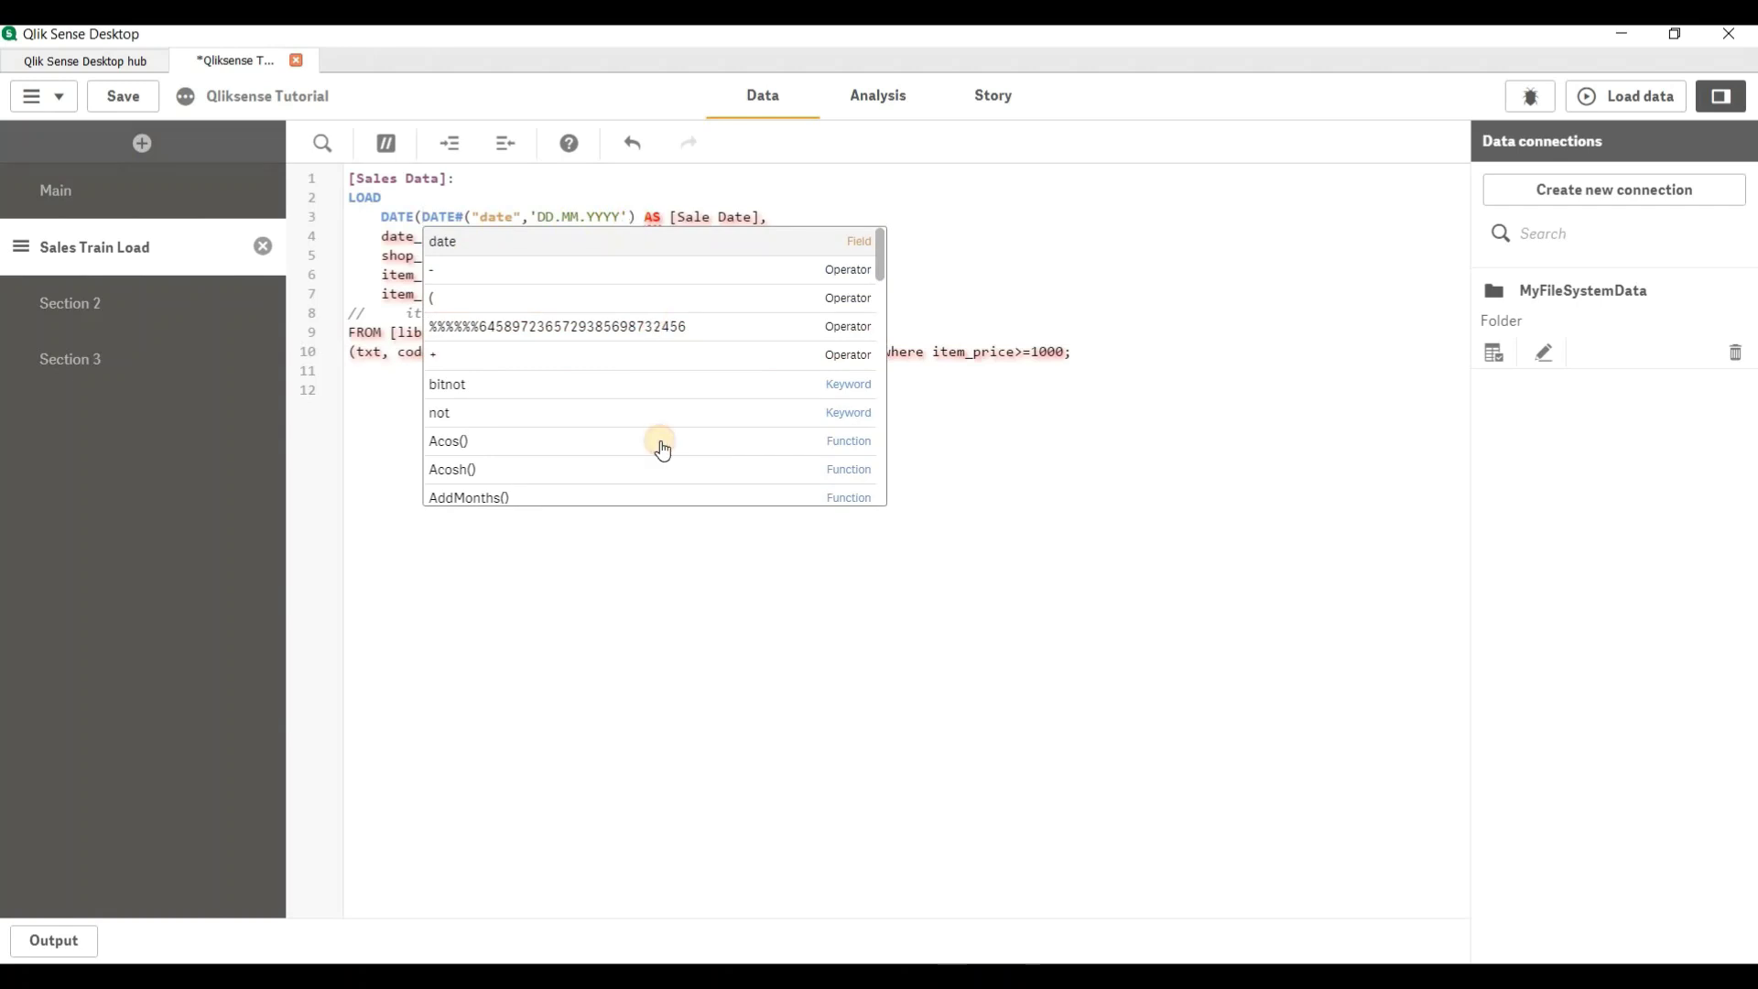
text(,')
text(DD-MMM)
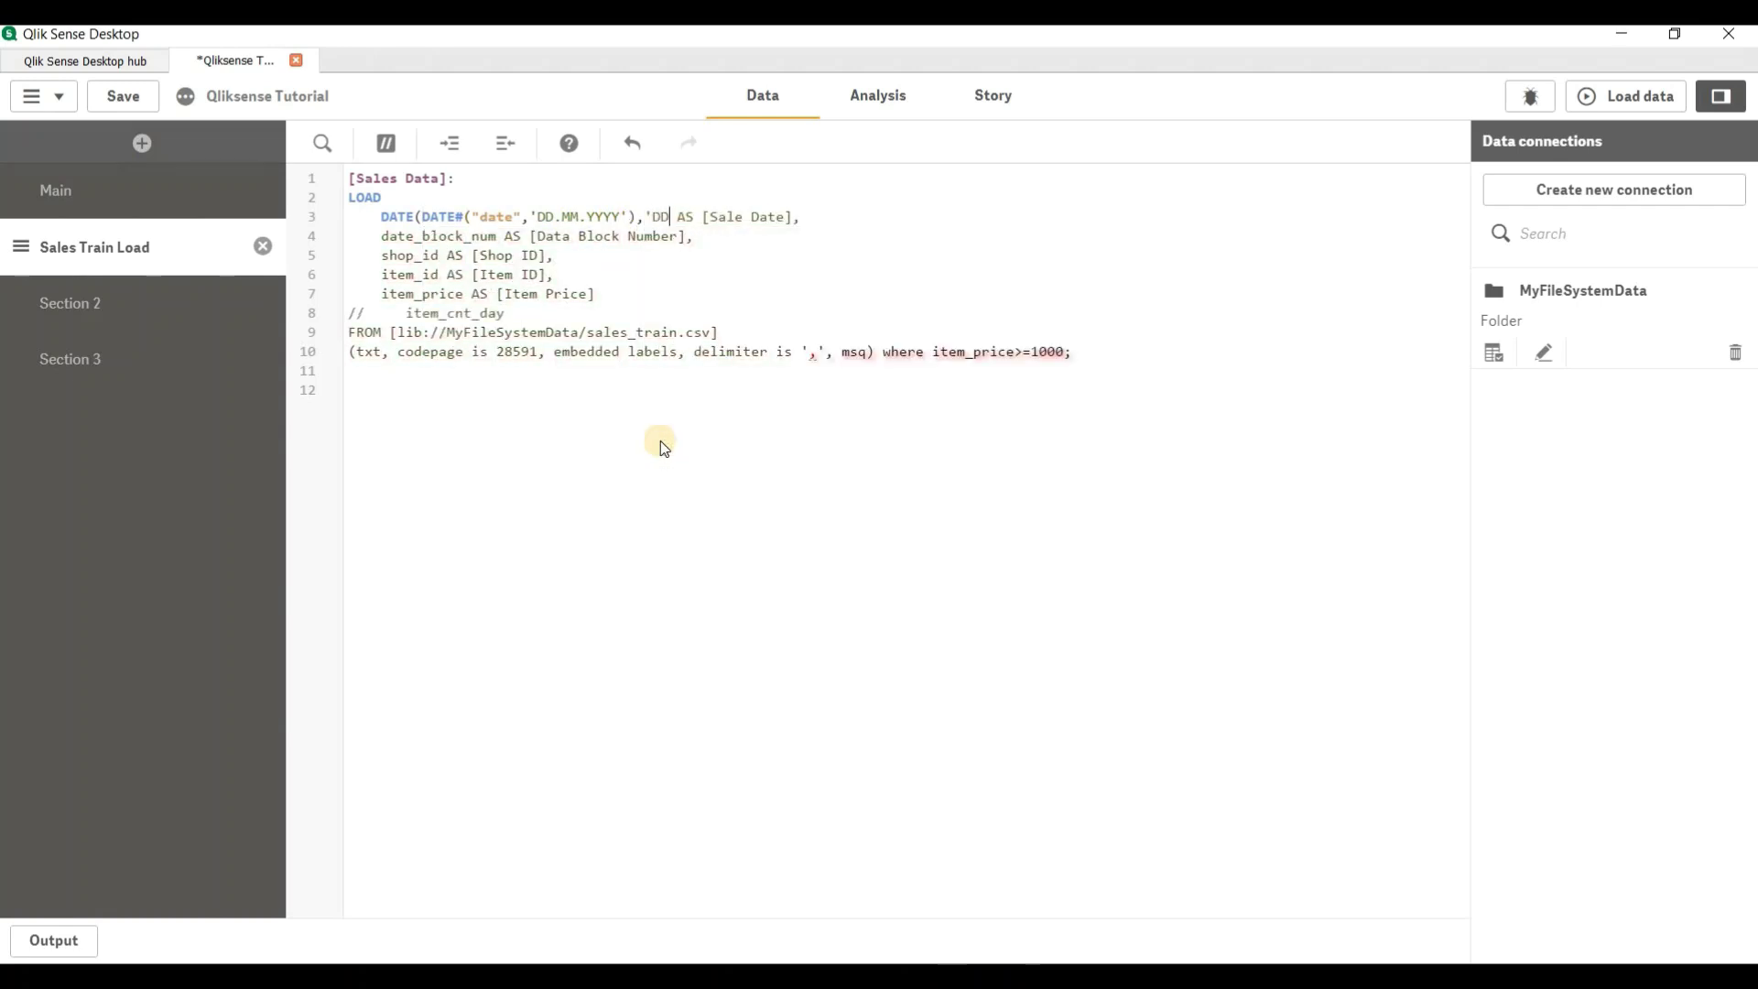
text(-YYY)
text(Y')
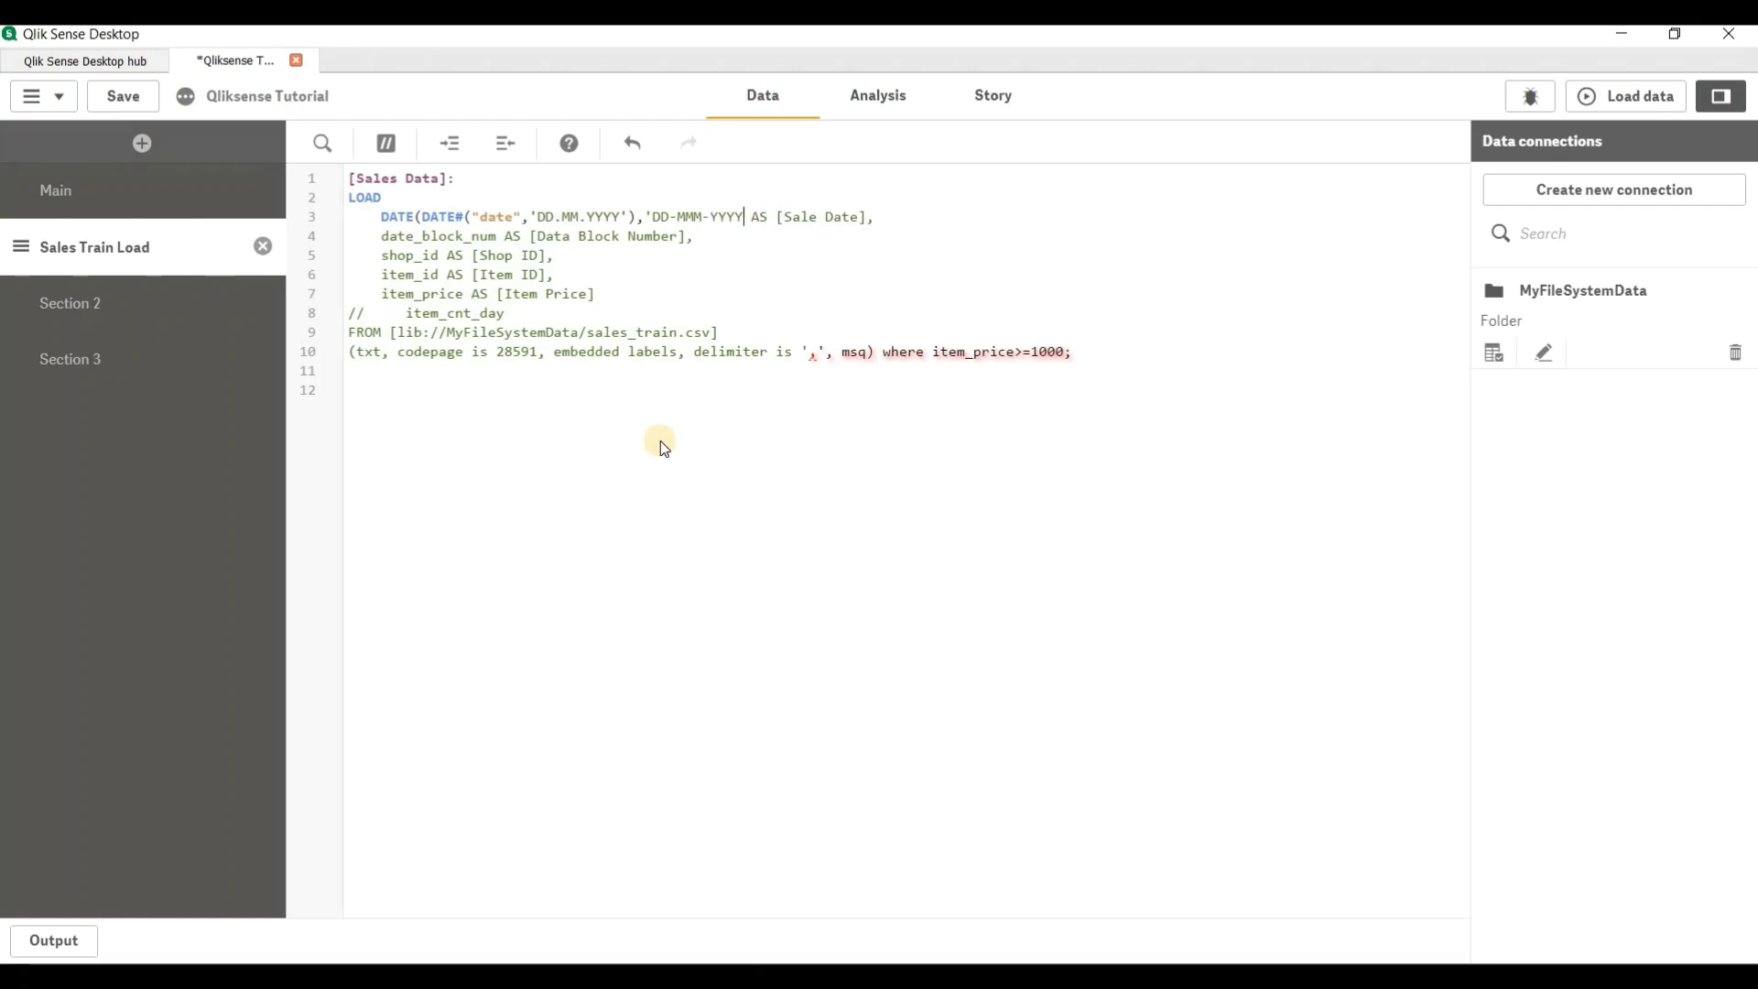
text())
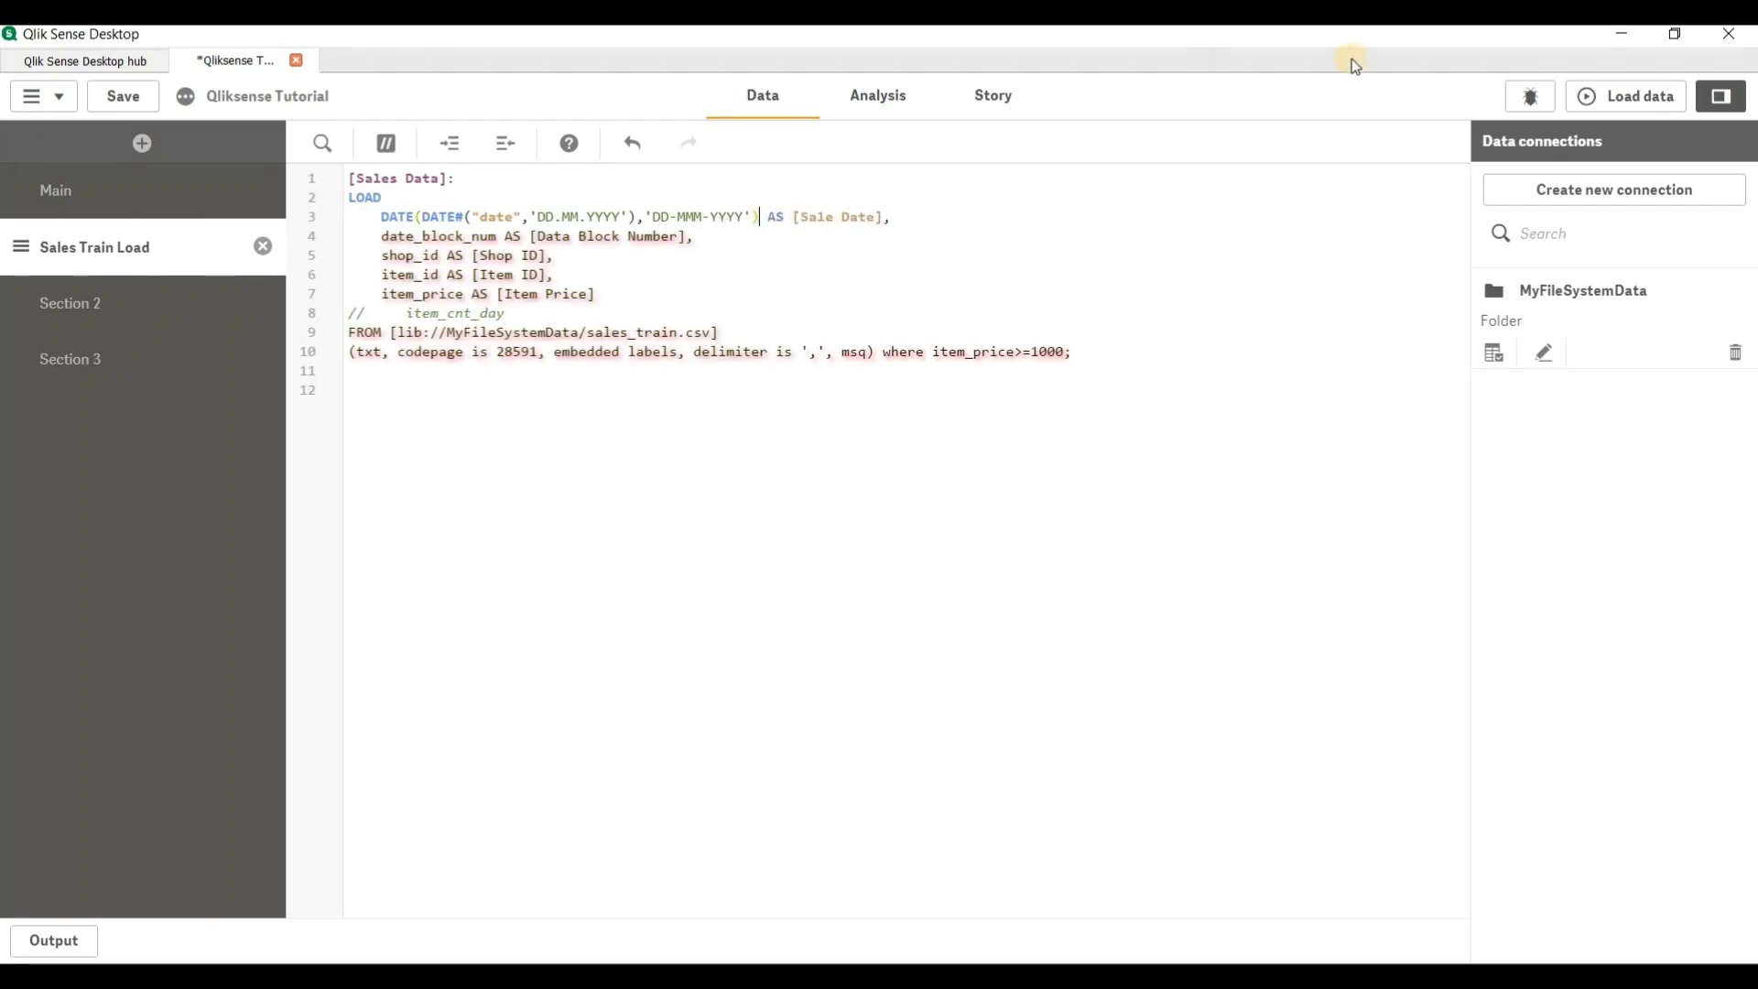
Step: Load the data with the nested date functions and view the Dashboard sheet outside edit mode before resuming editing
key(ctrl+l)
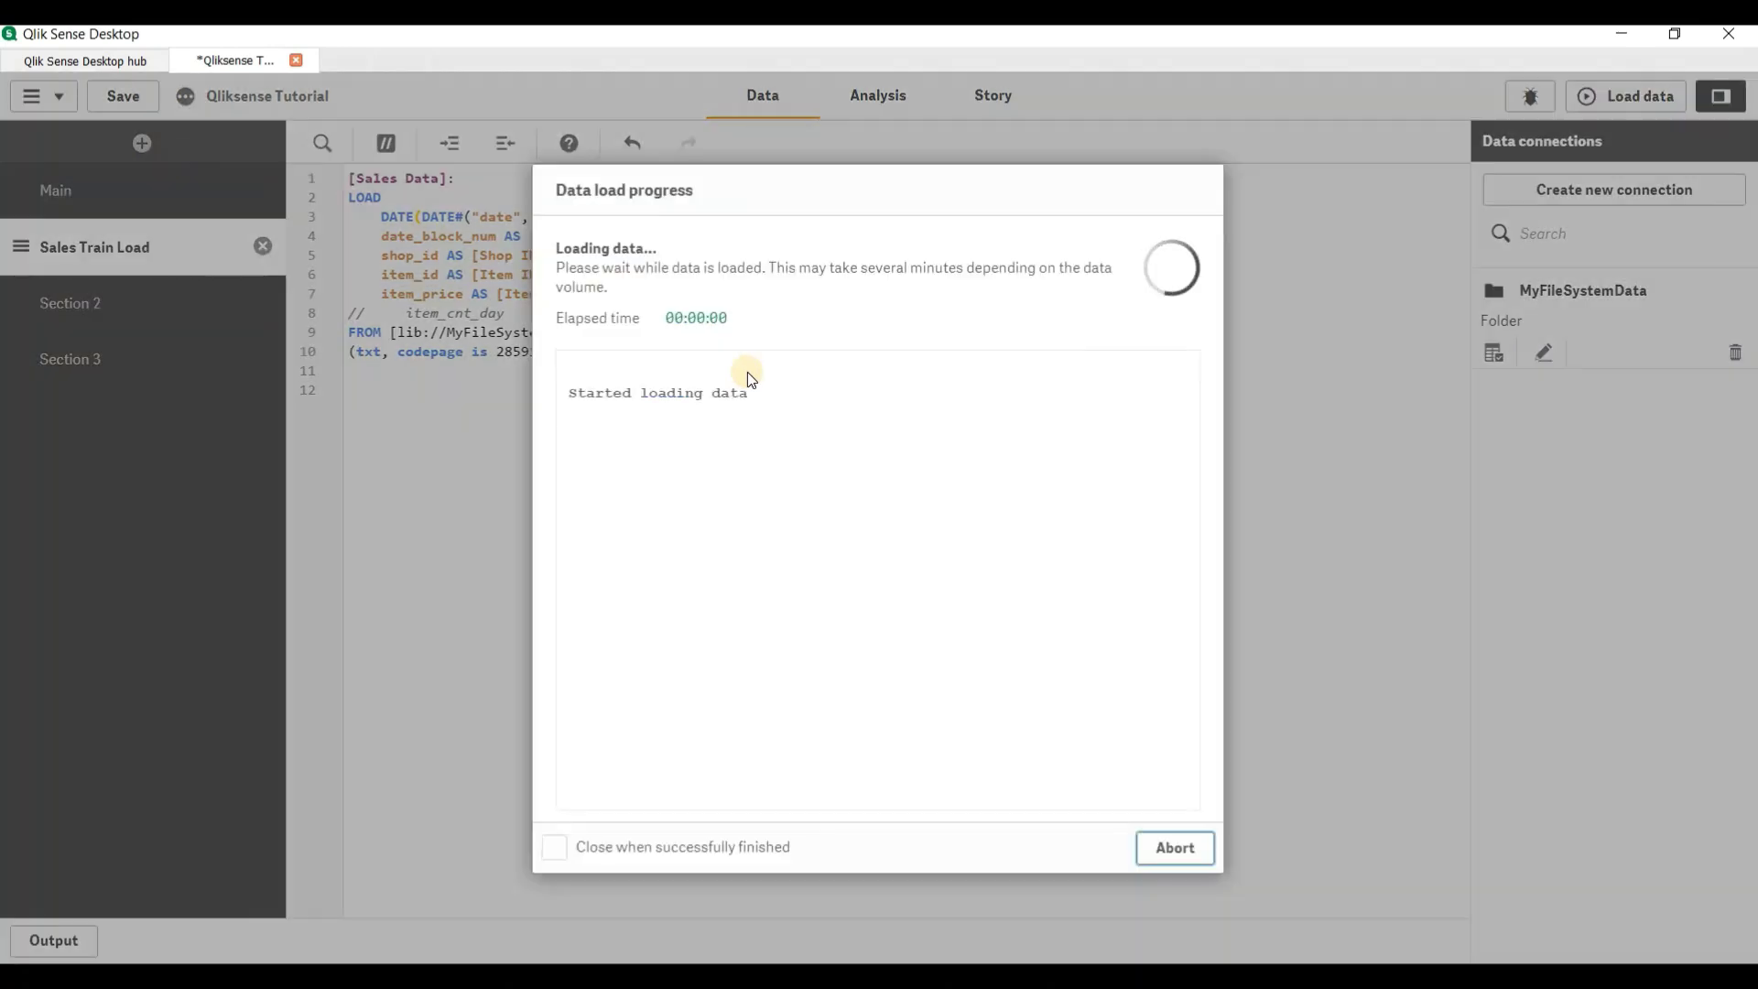
click(1175, 847)
click(875, 97)
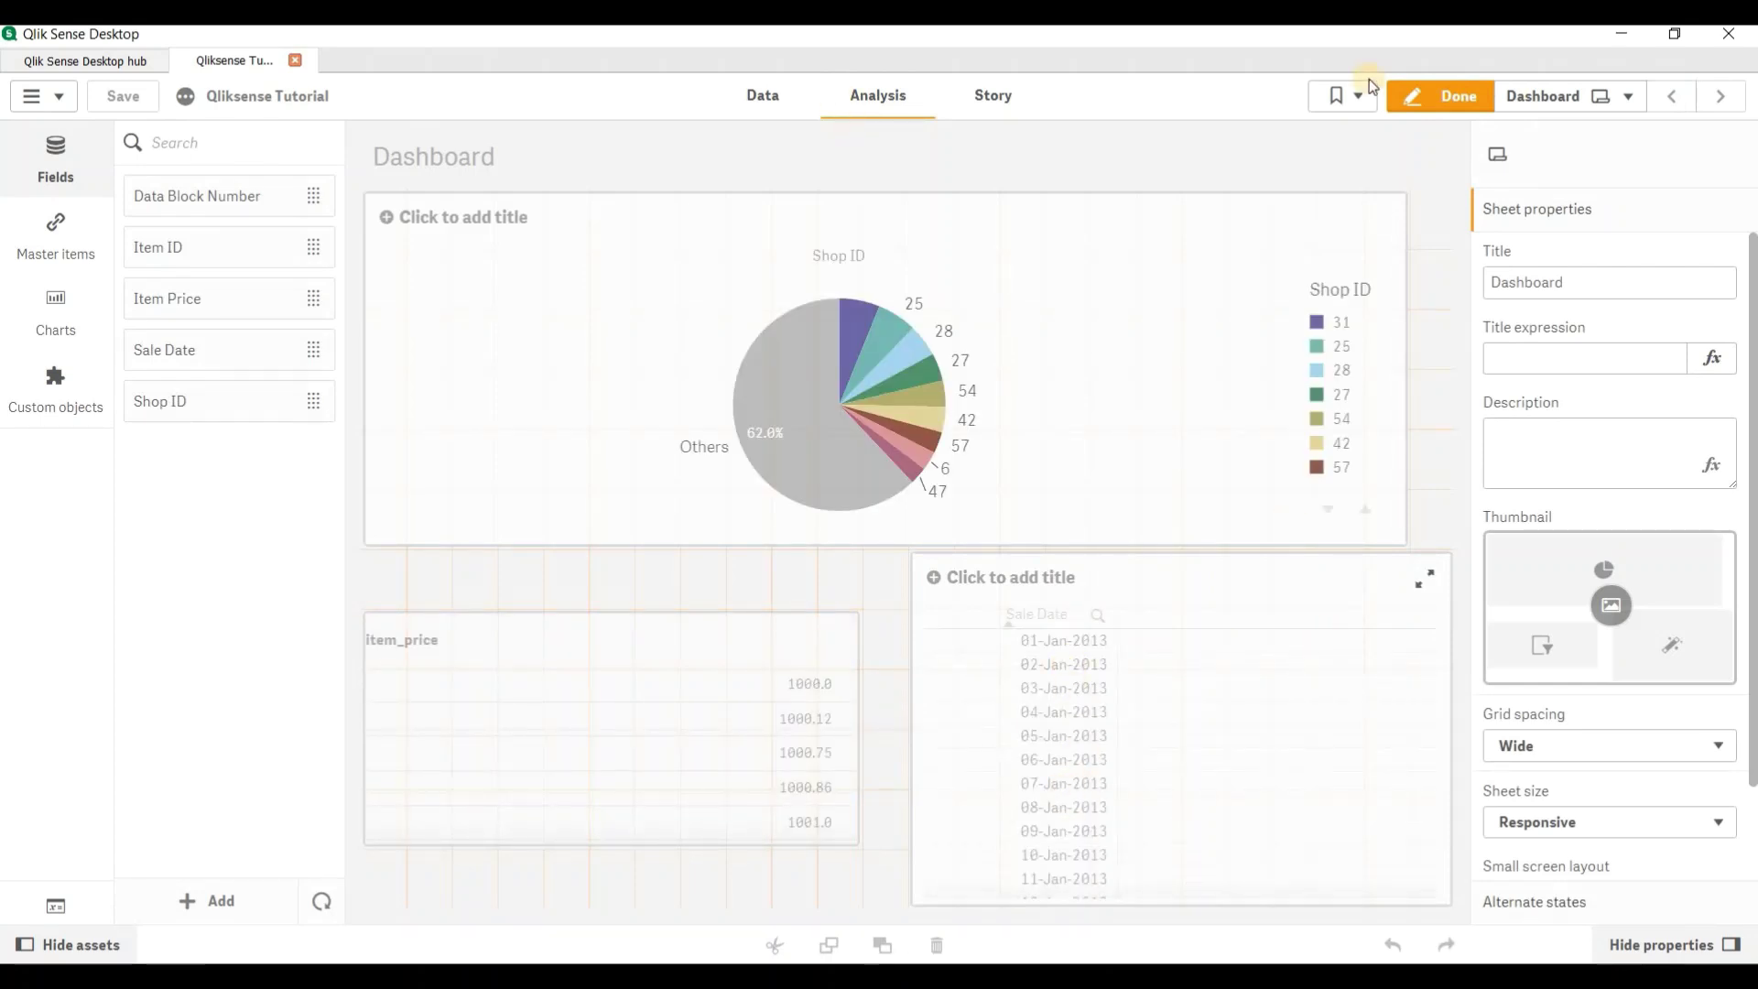
click(1451, 95)
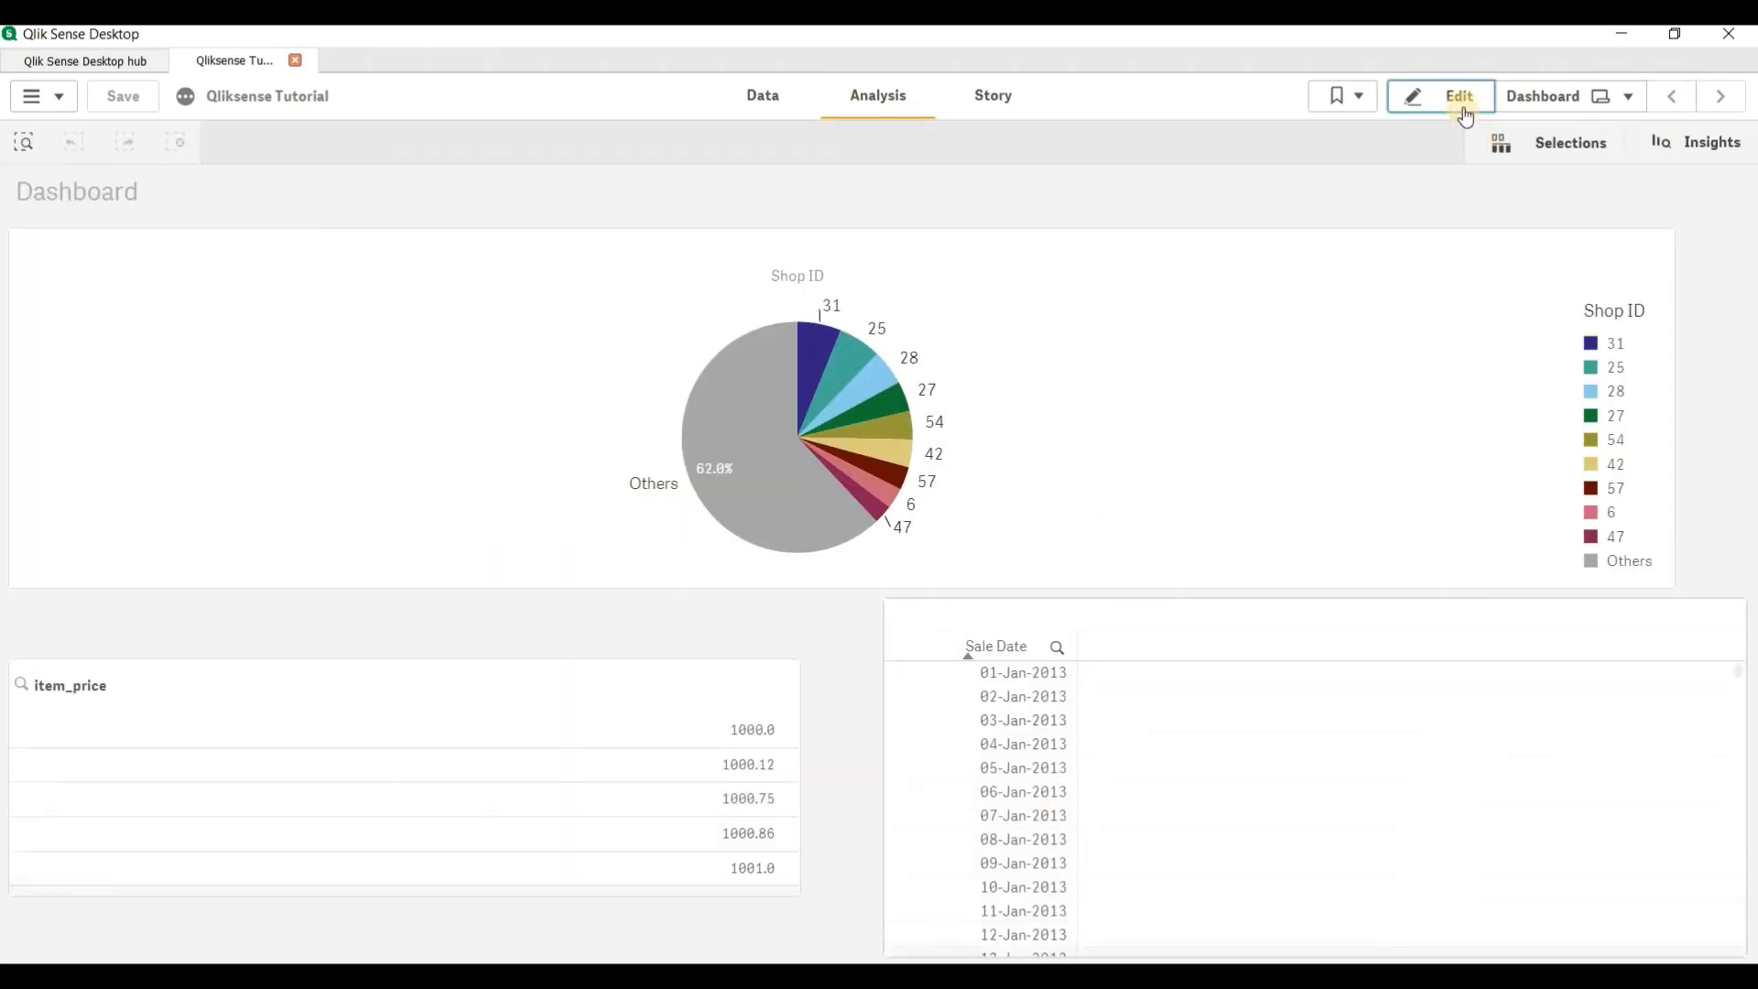
click(1461, 97)
Step: Open the data load editor, switch to the Qlik Help page in the browser, and examine the list of script and chart function categories
click(718, 97)
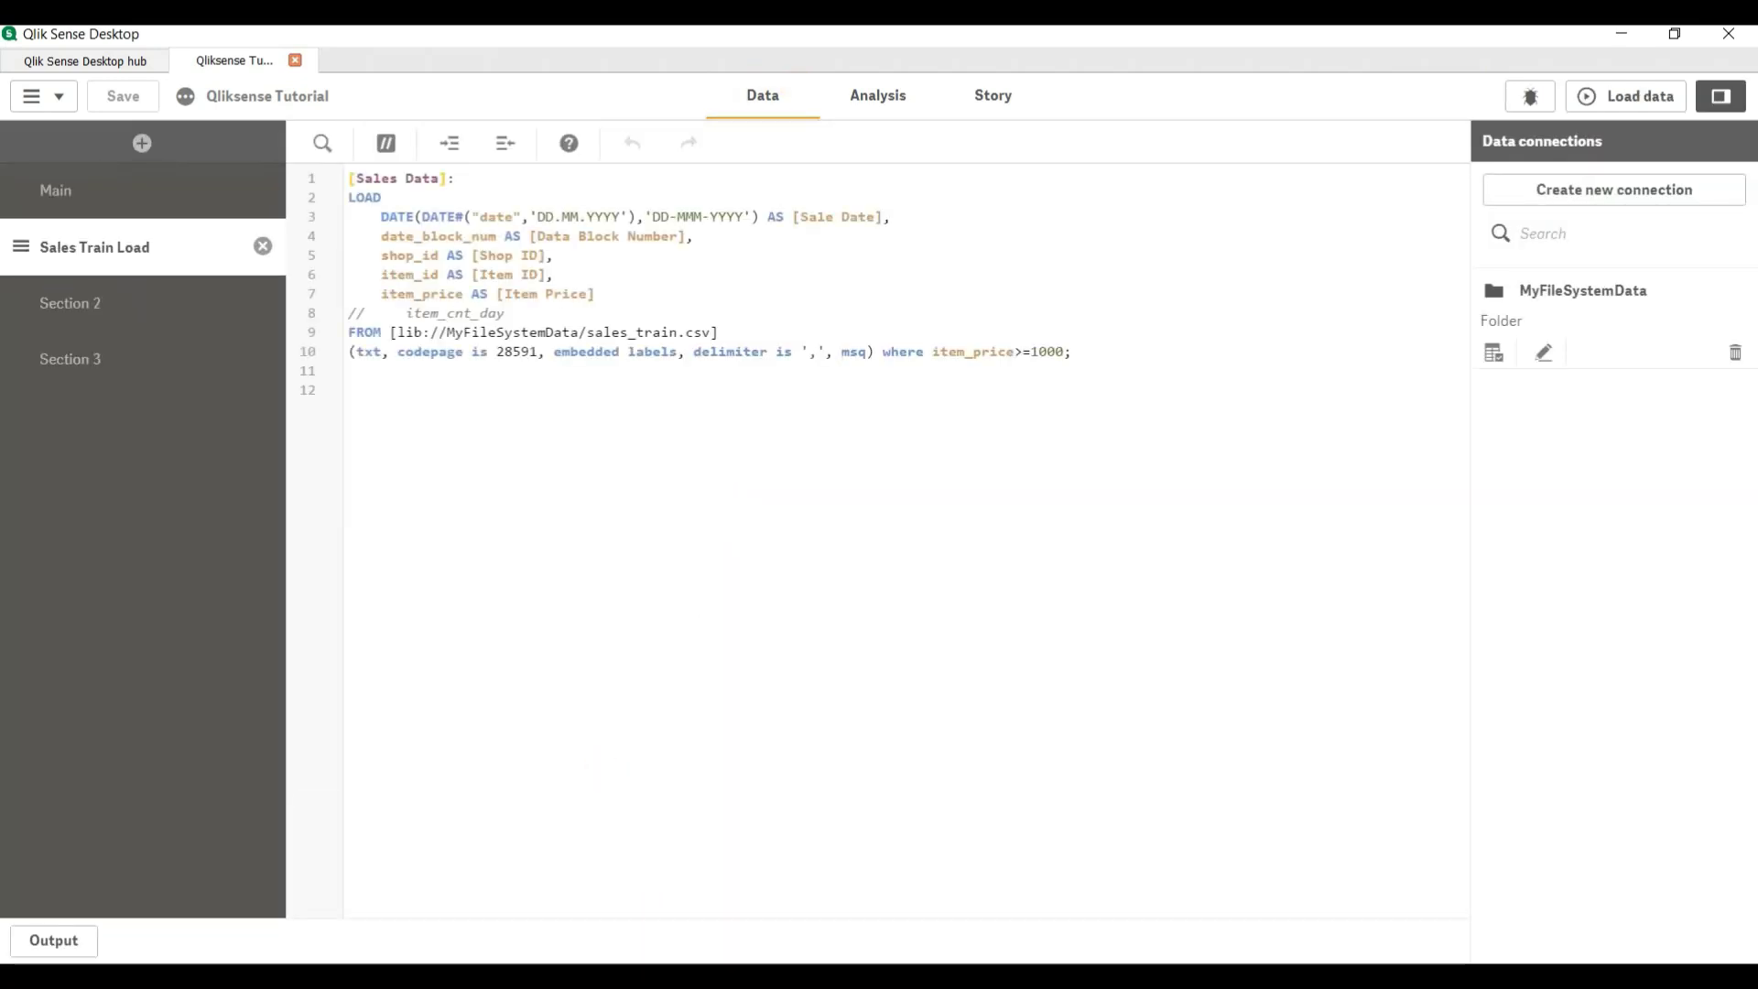
key(alt+Tab)
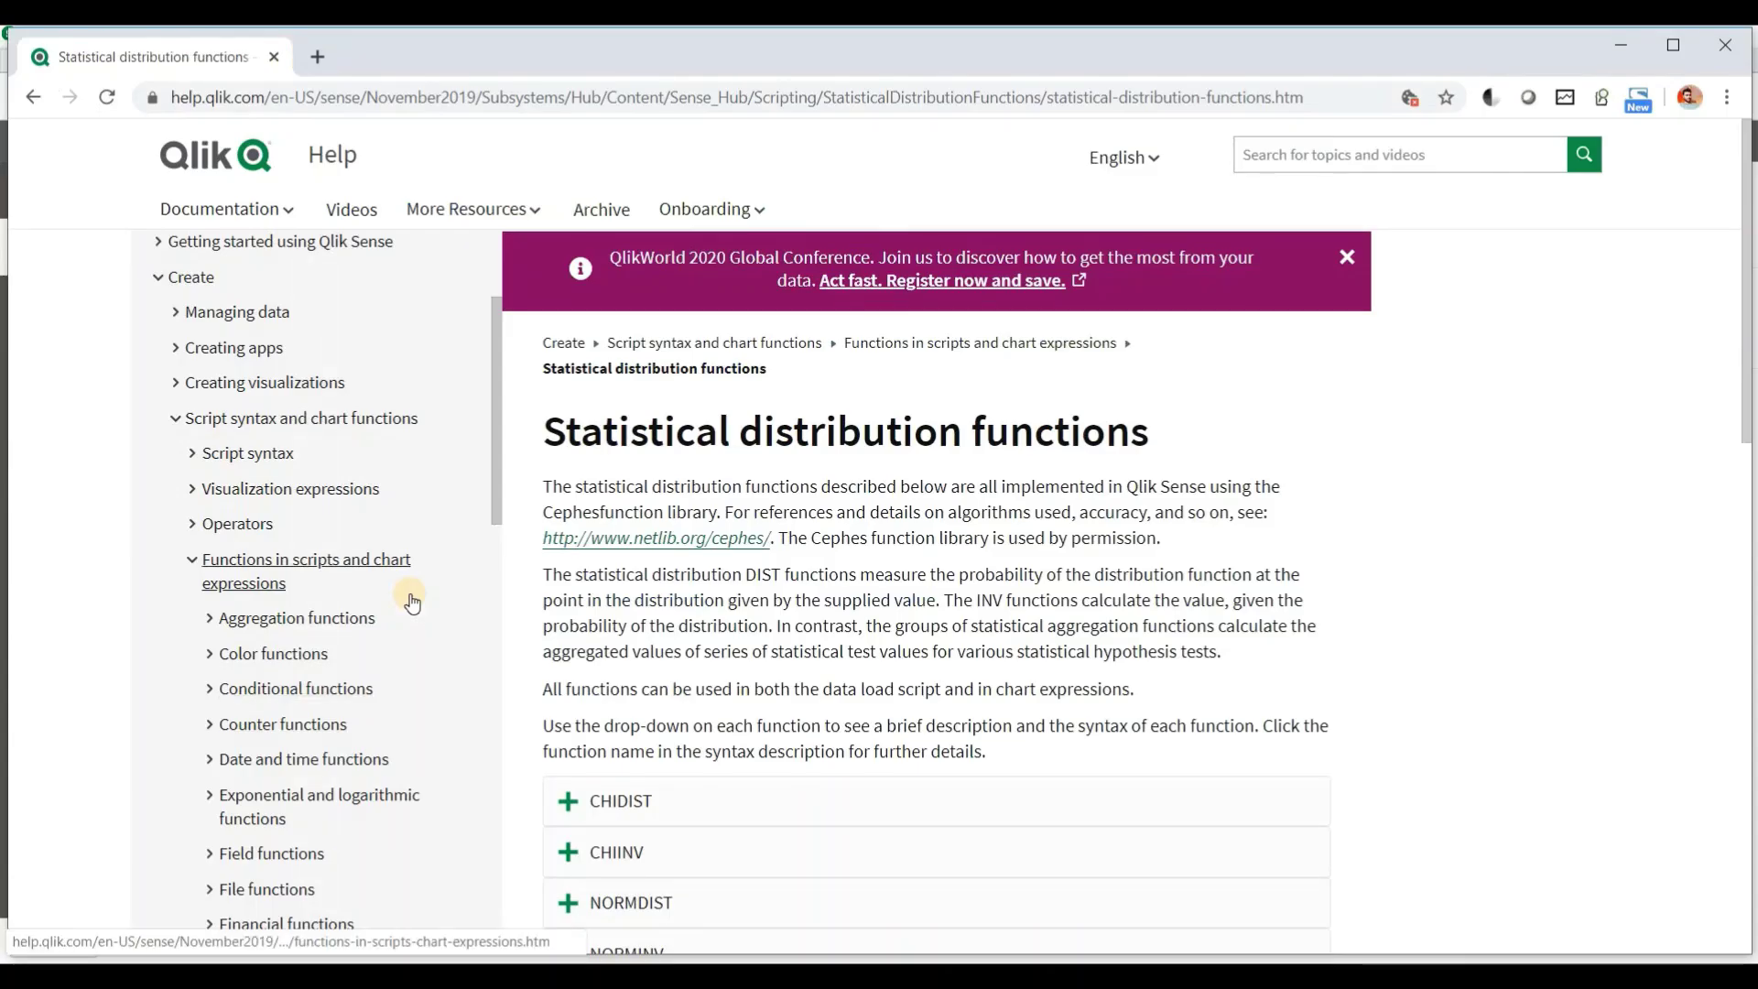
scroll(412, 601, down, 3)
scroll(412, 602, down, 1)
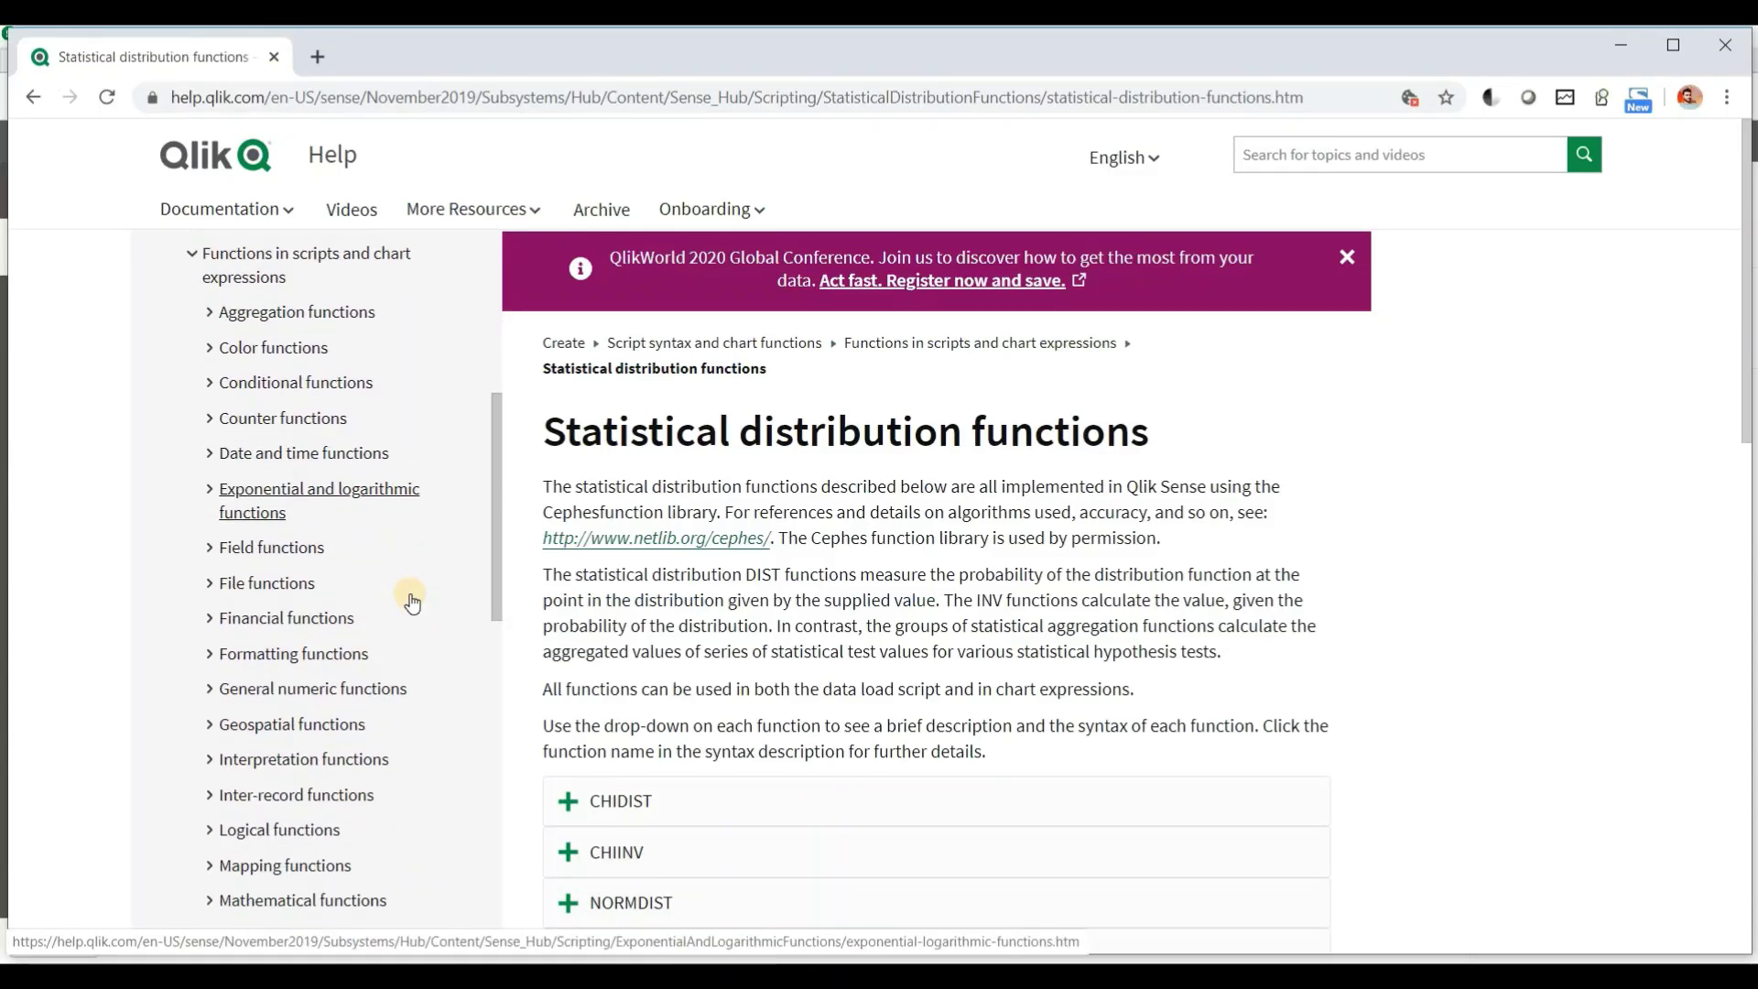
scroll(412, 601, down, 4)
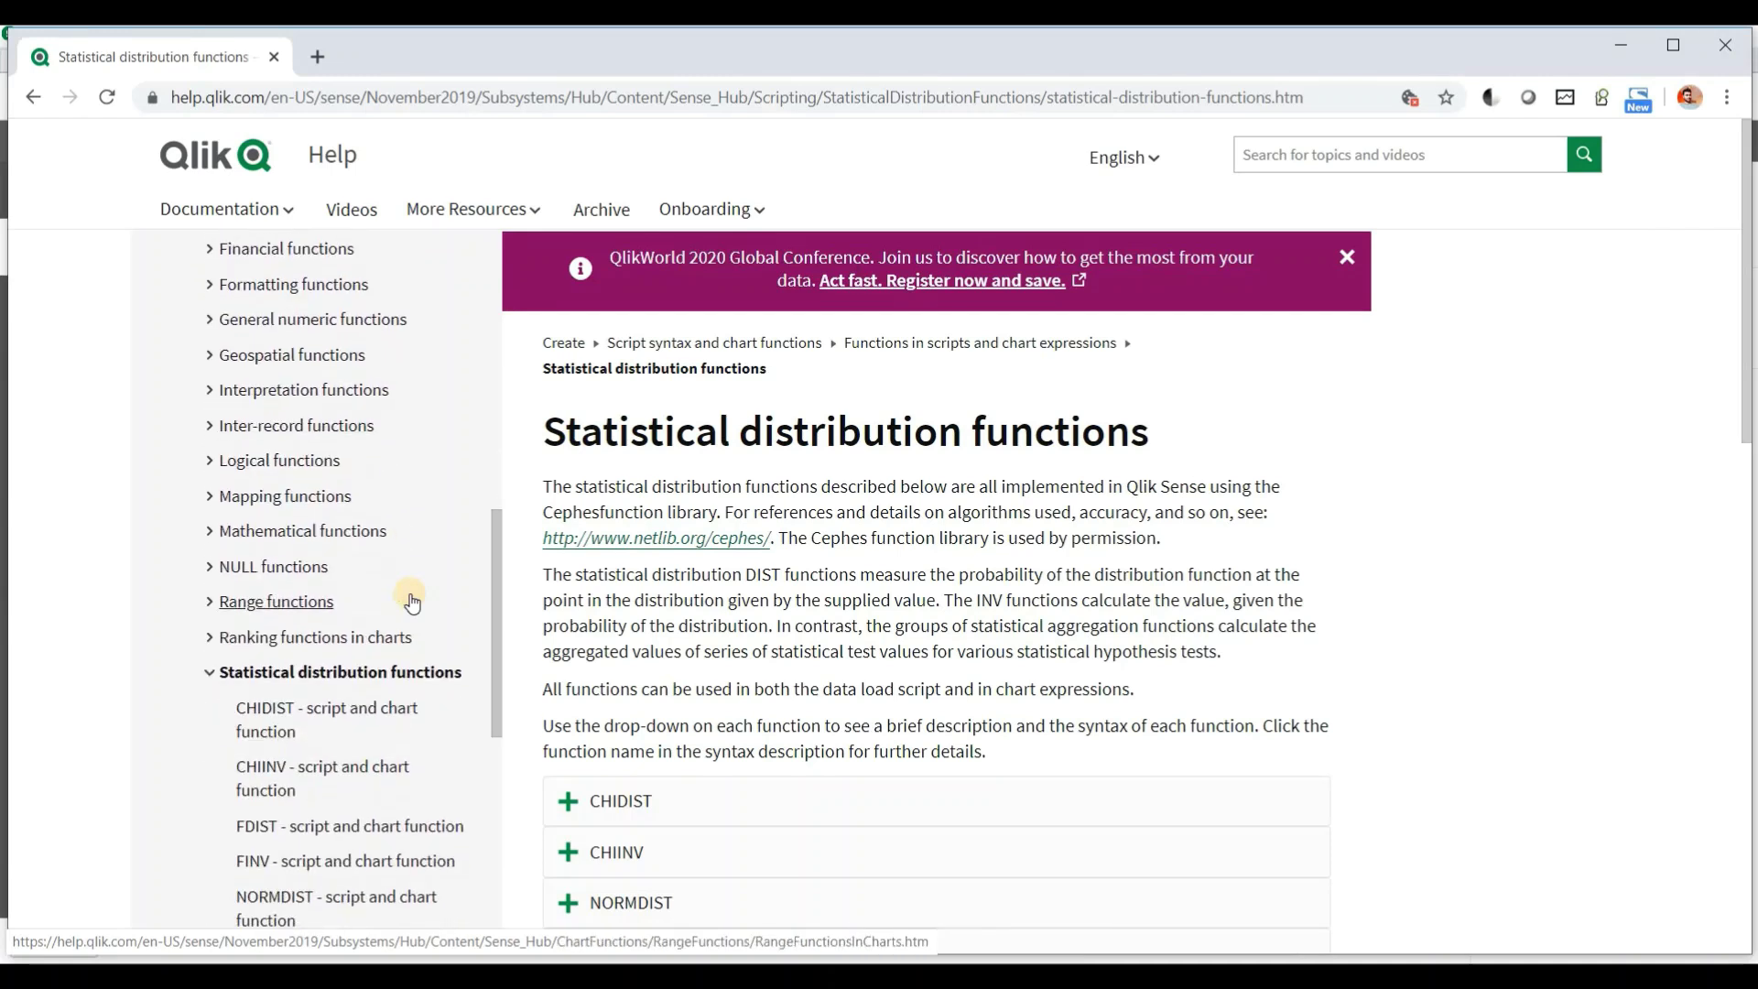
scroll(412, 601, down, 5)
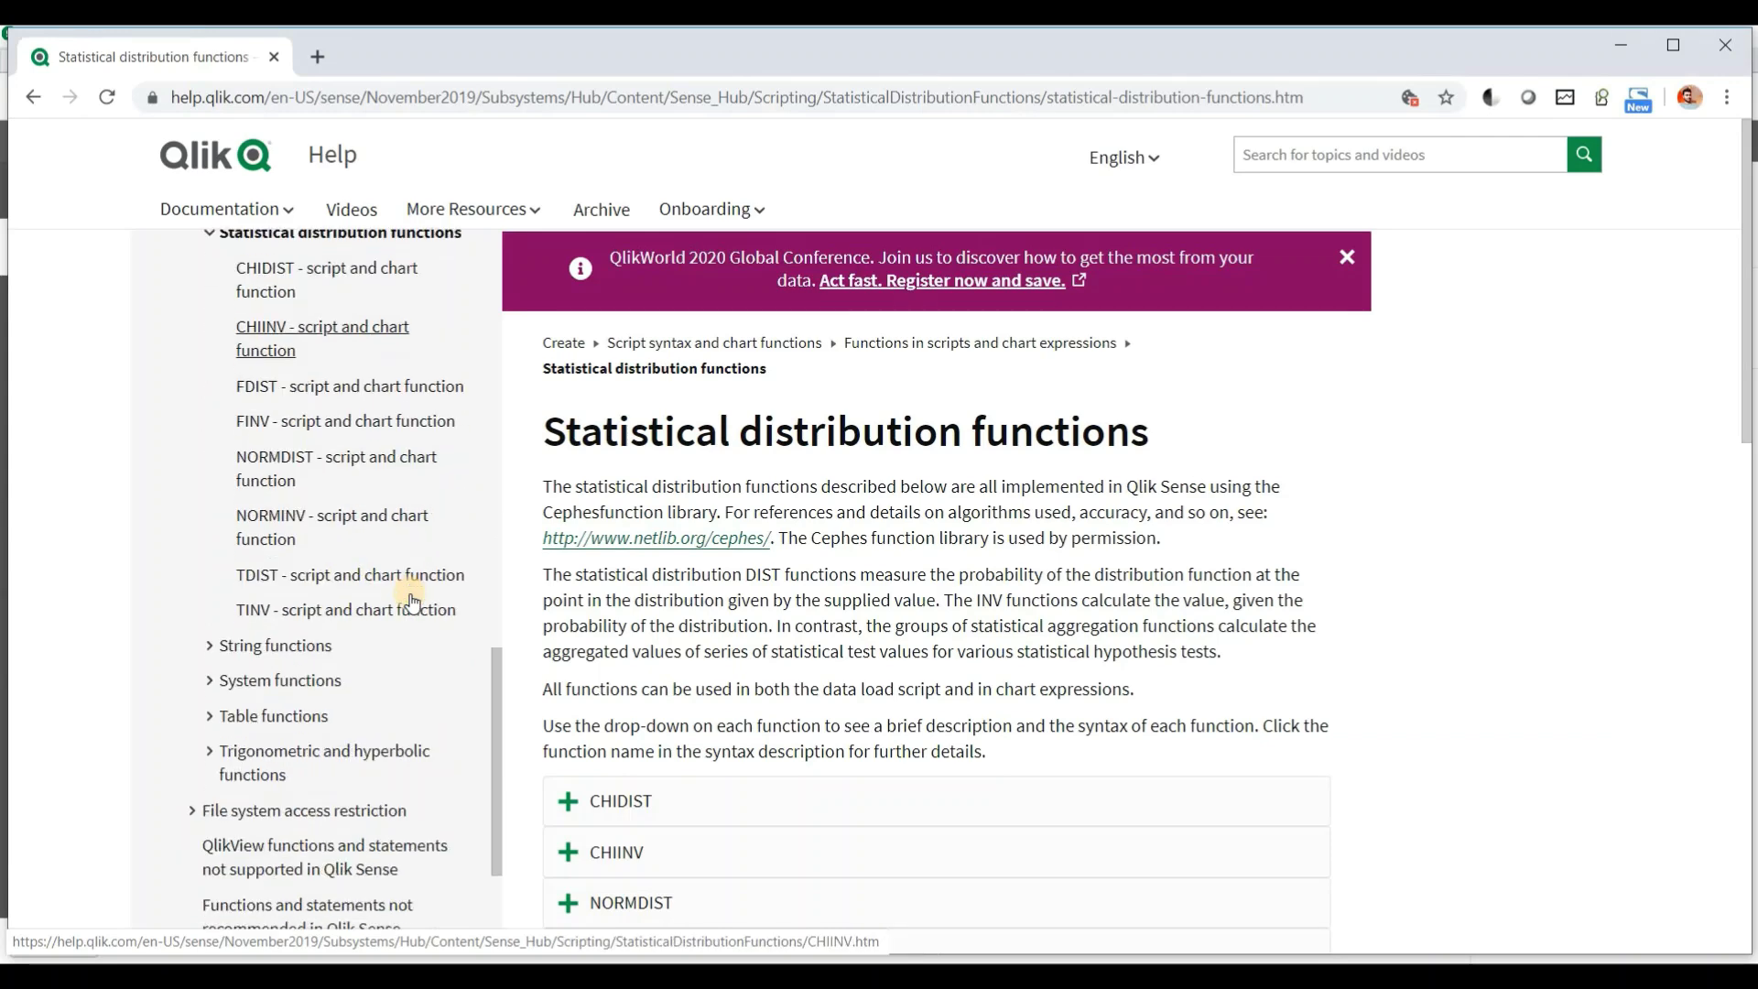
scroll(411, 602, down, 2)
scroll(412, 602, up, 2)
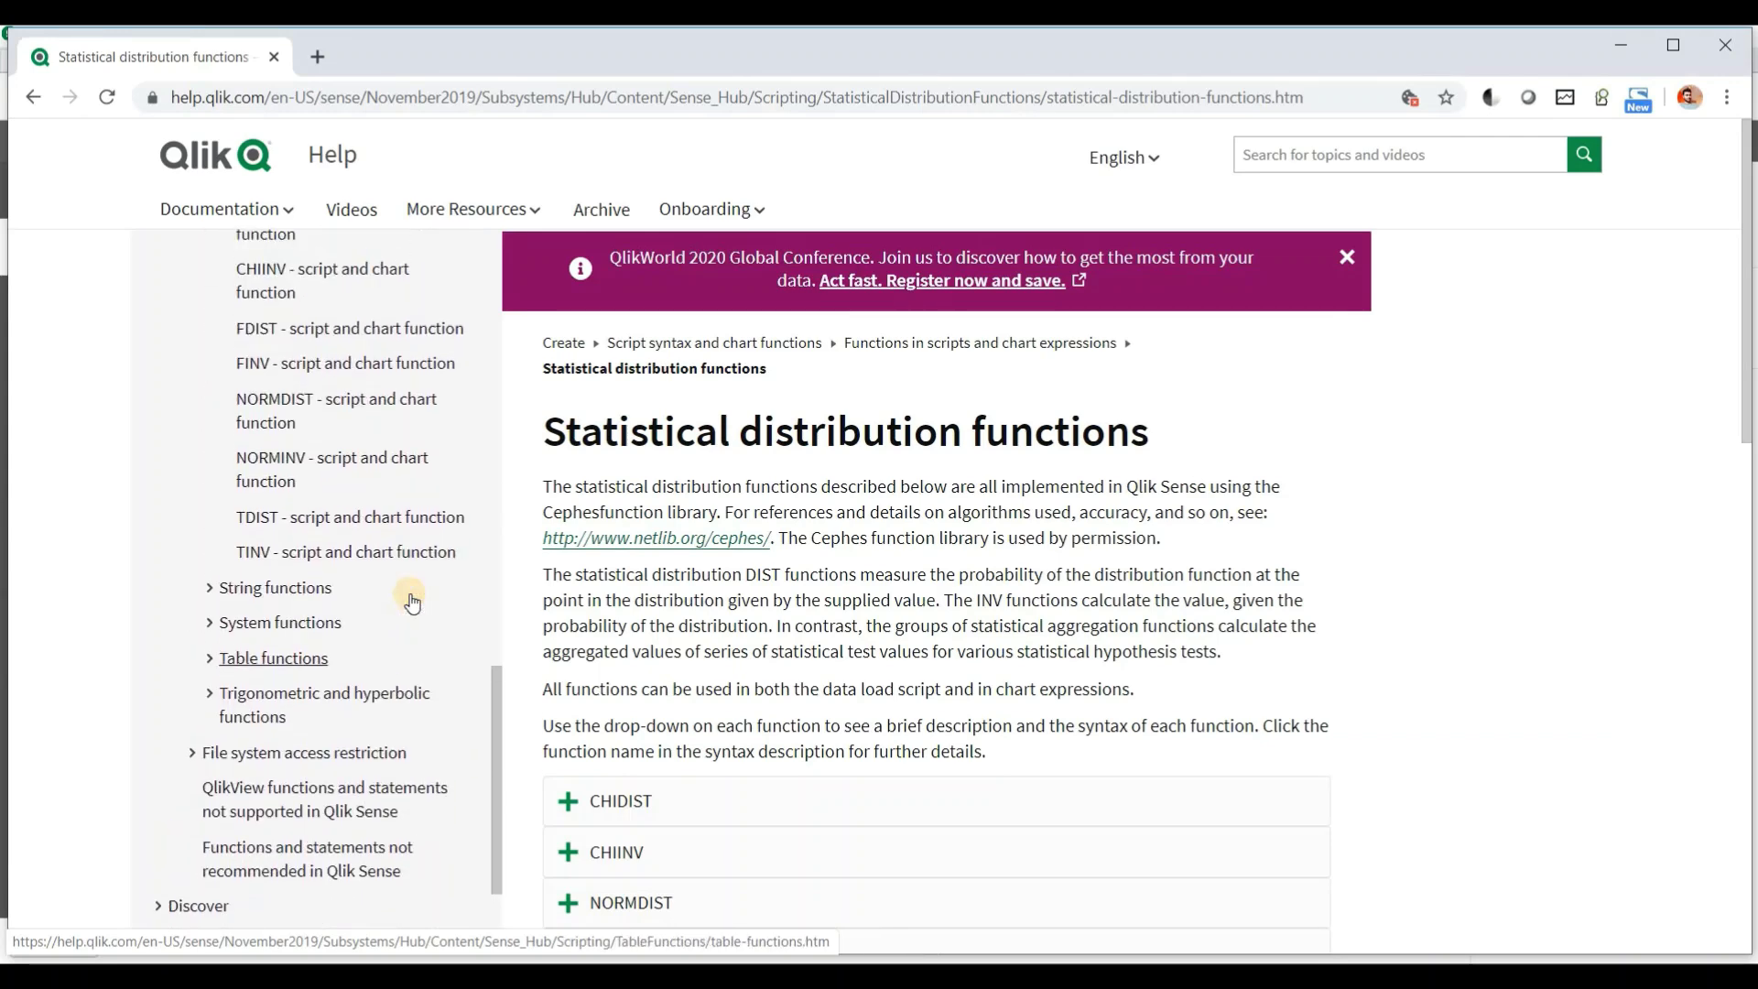
scroll(412, 602, up, 3)
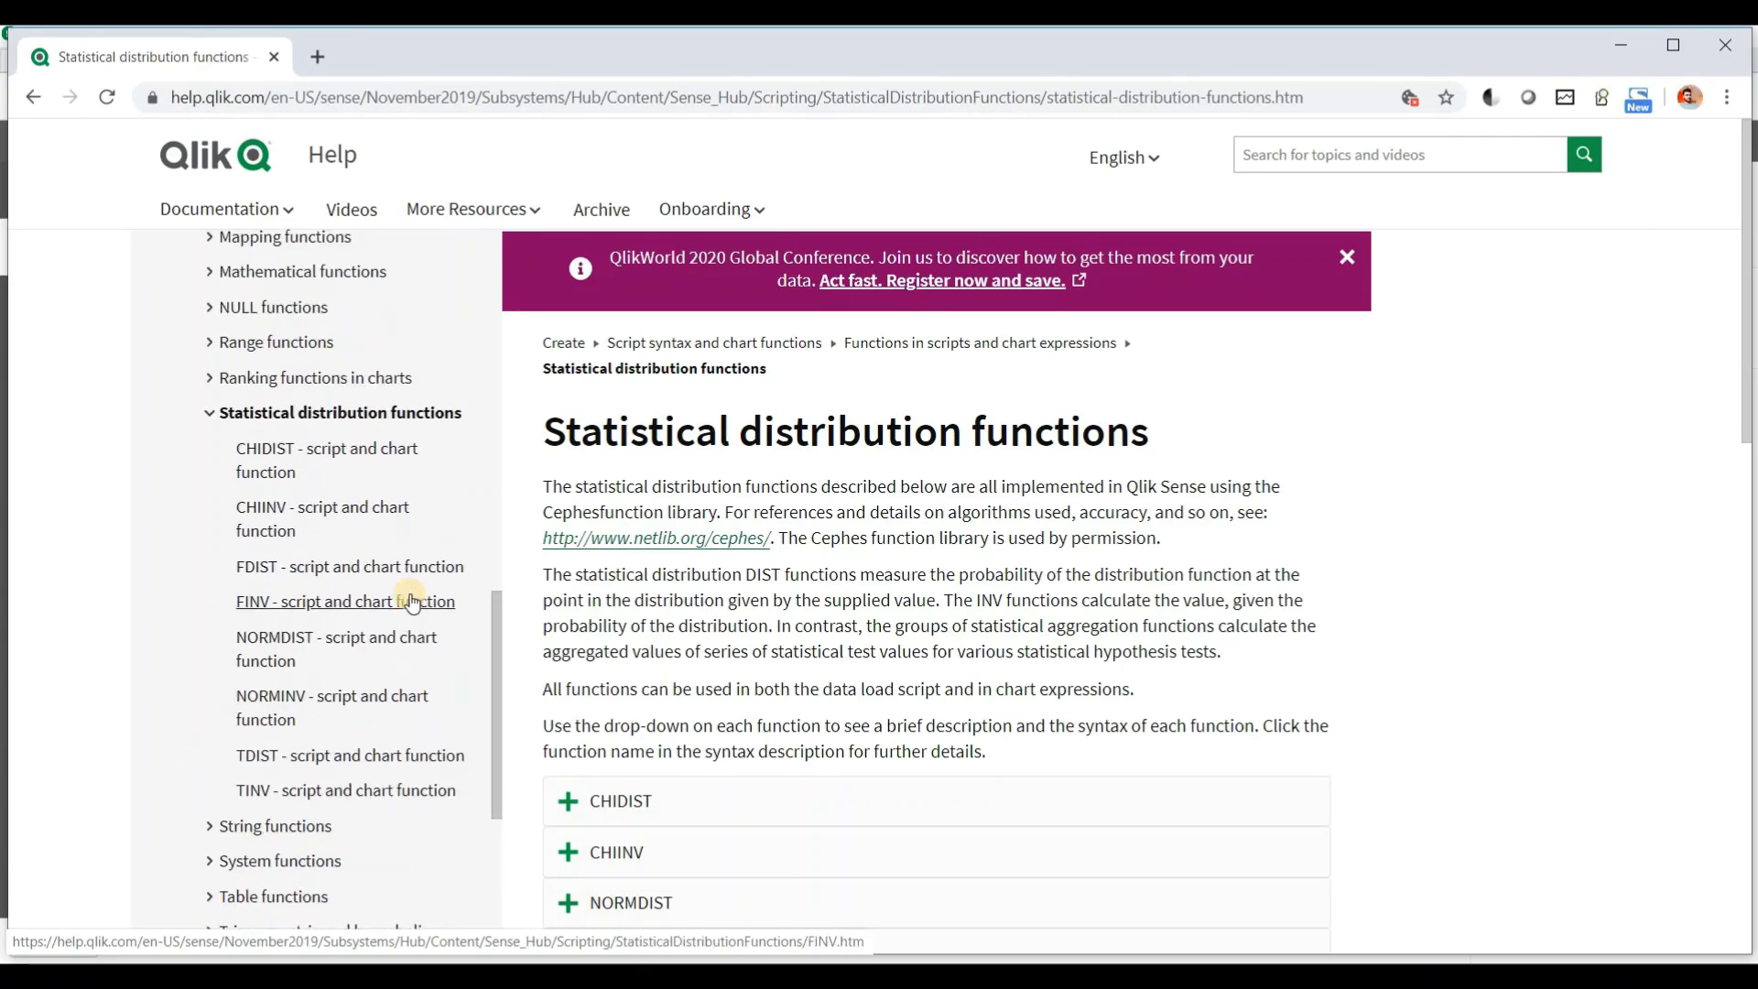
scroll(411, 601, up, 2)
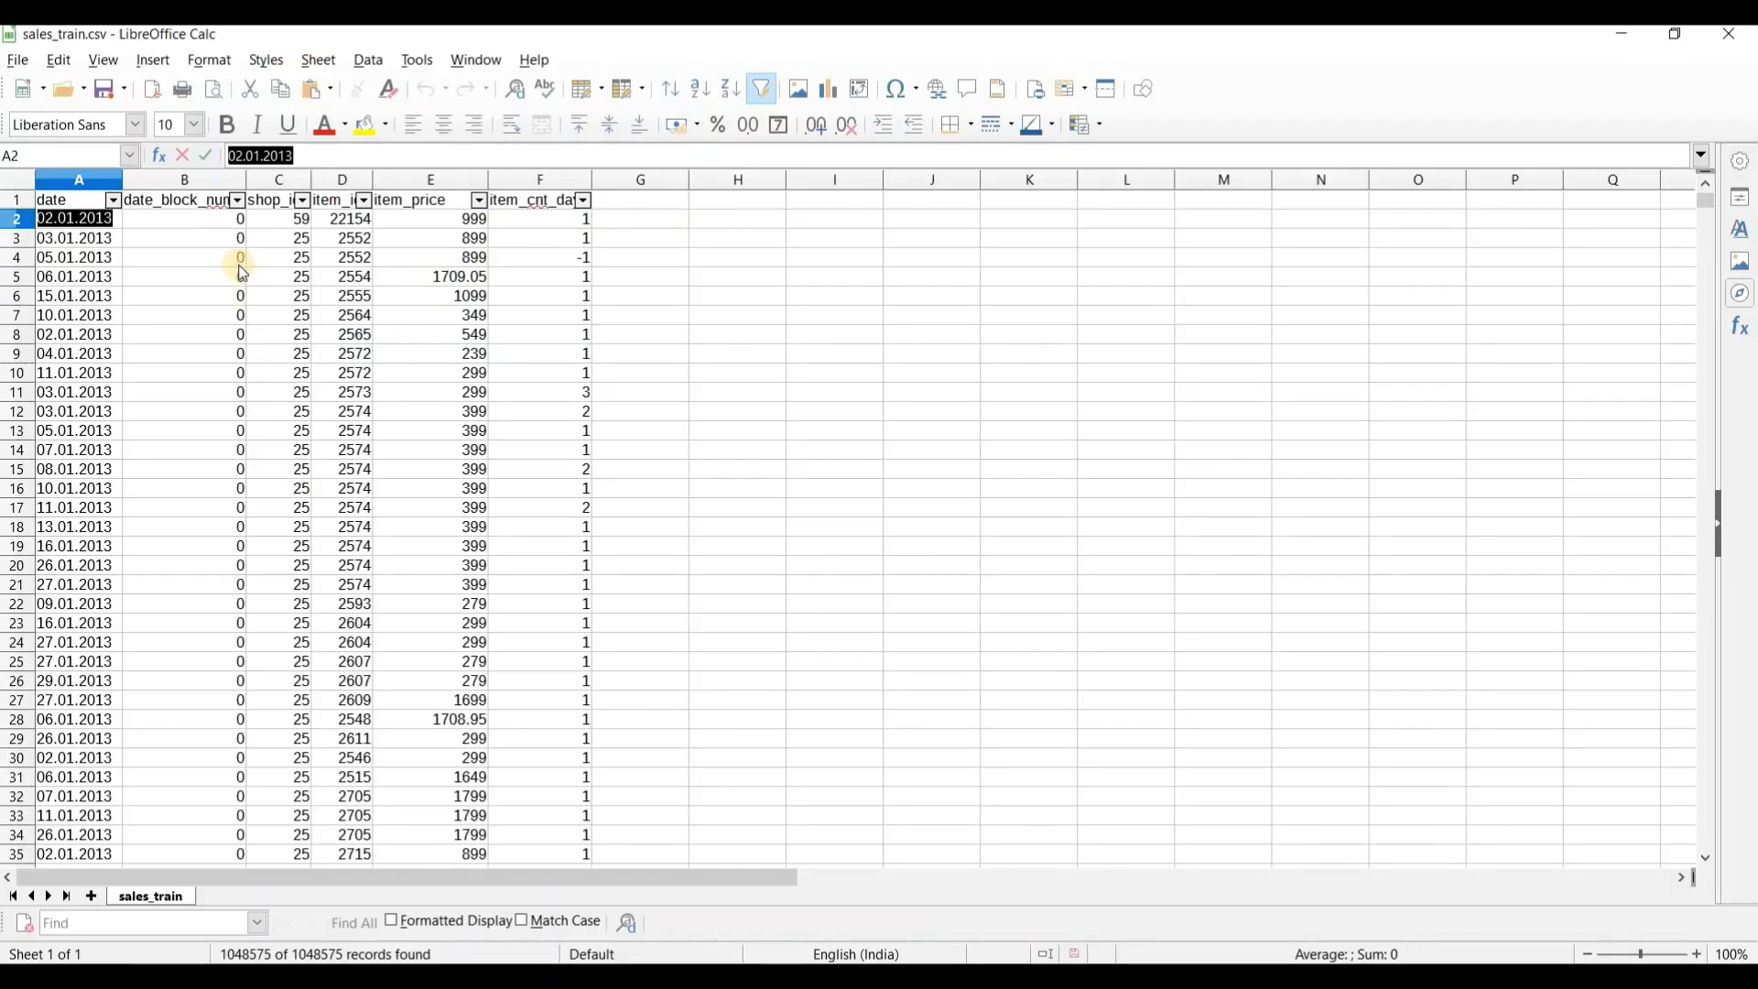
Step: Examine the item_price column of sales_train.csv in LibreOffice Calc
click(225, 237)
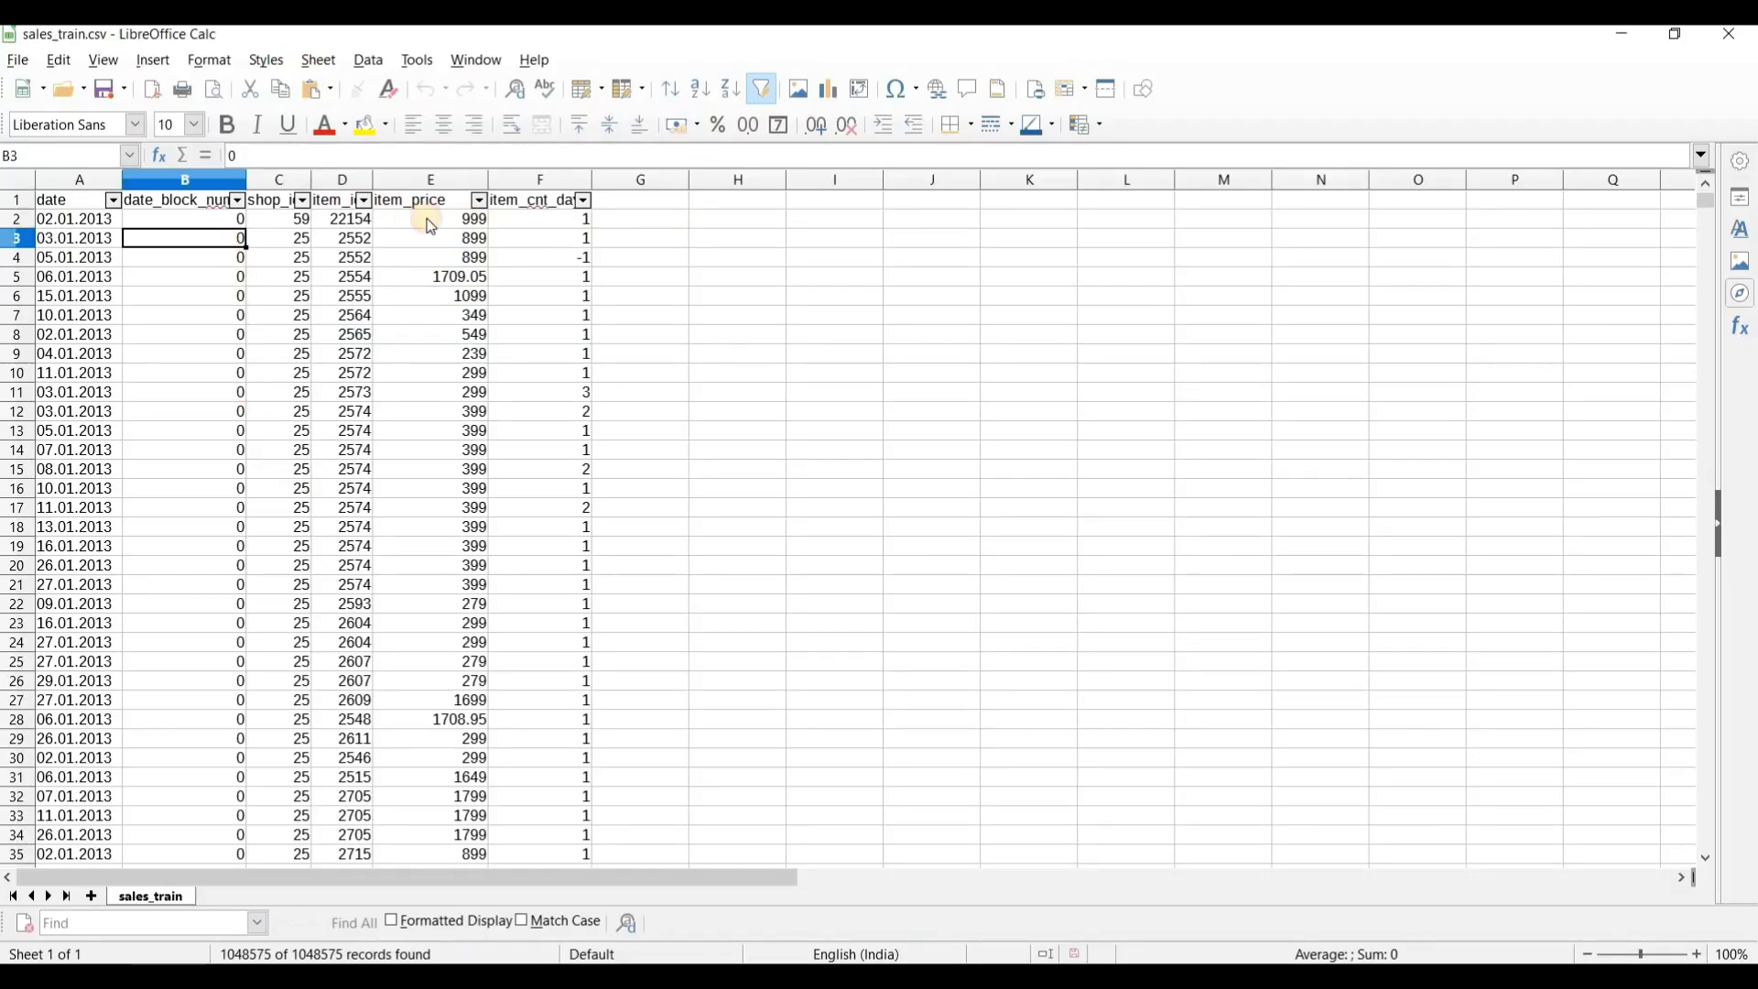
click(434, 201)
click(434, 202)
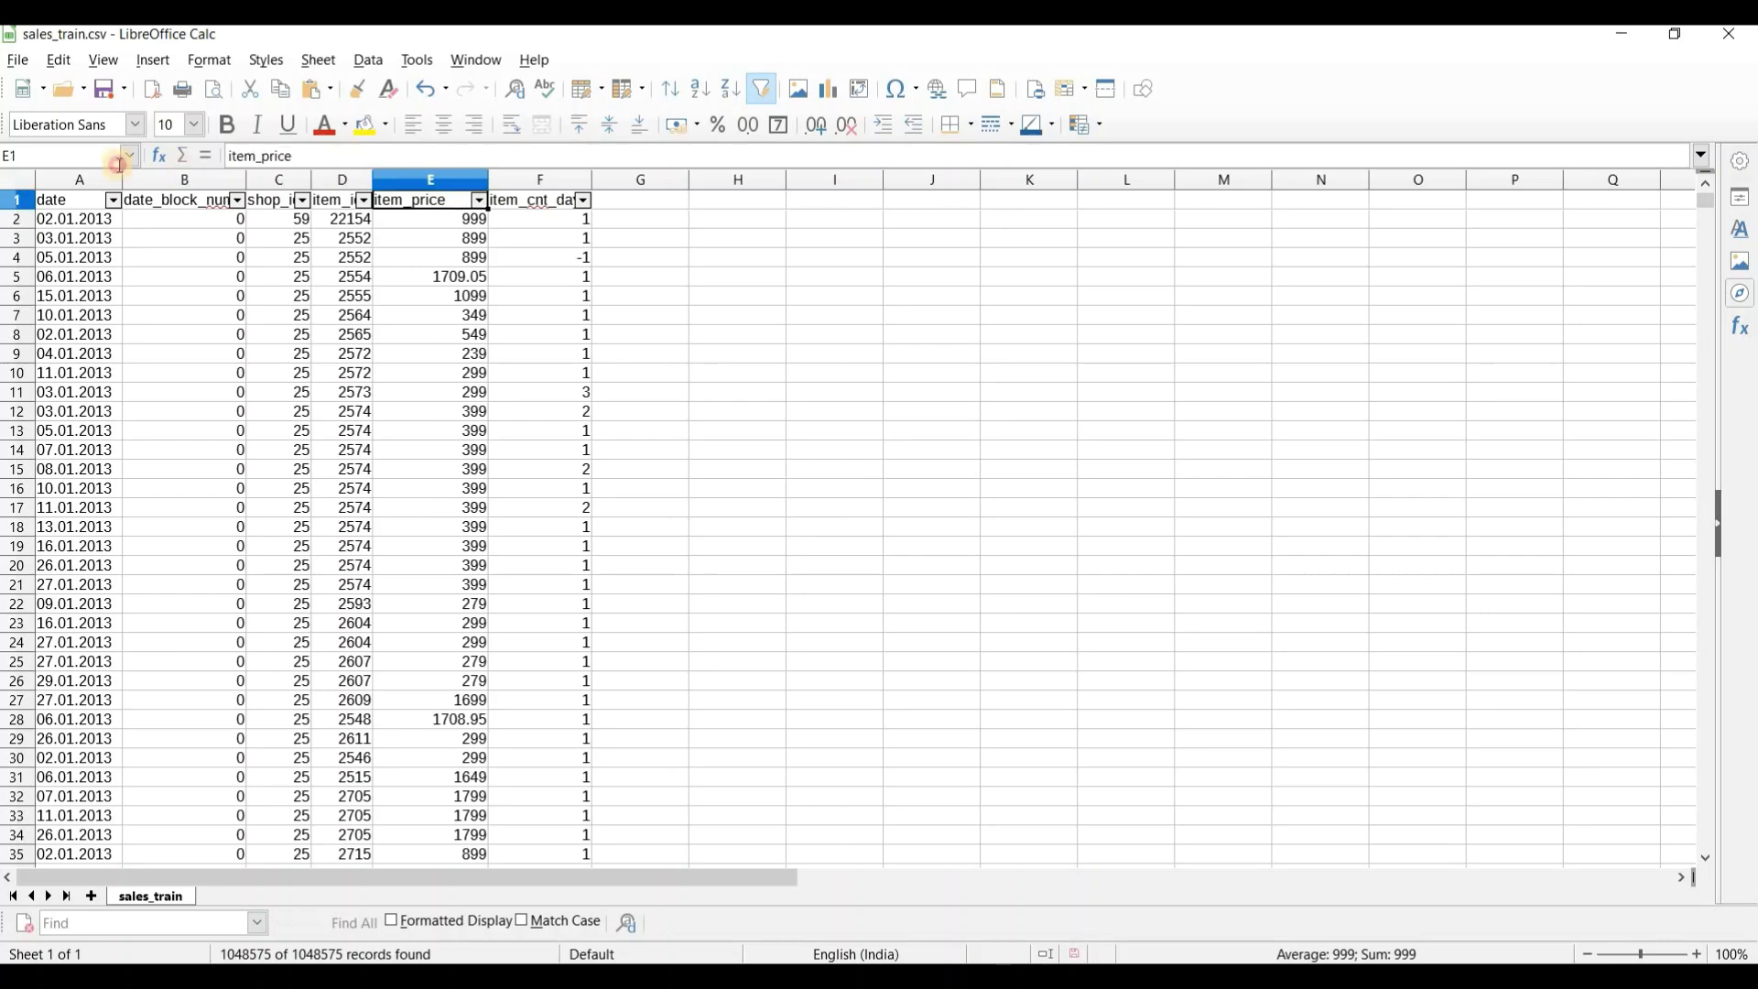
click(203, 160)
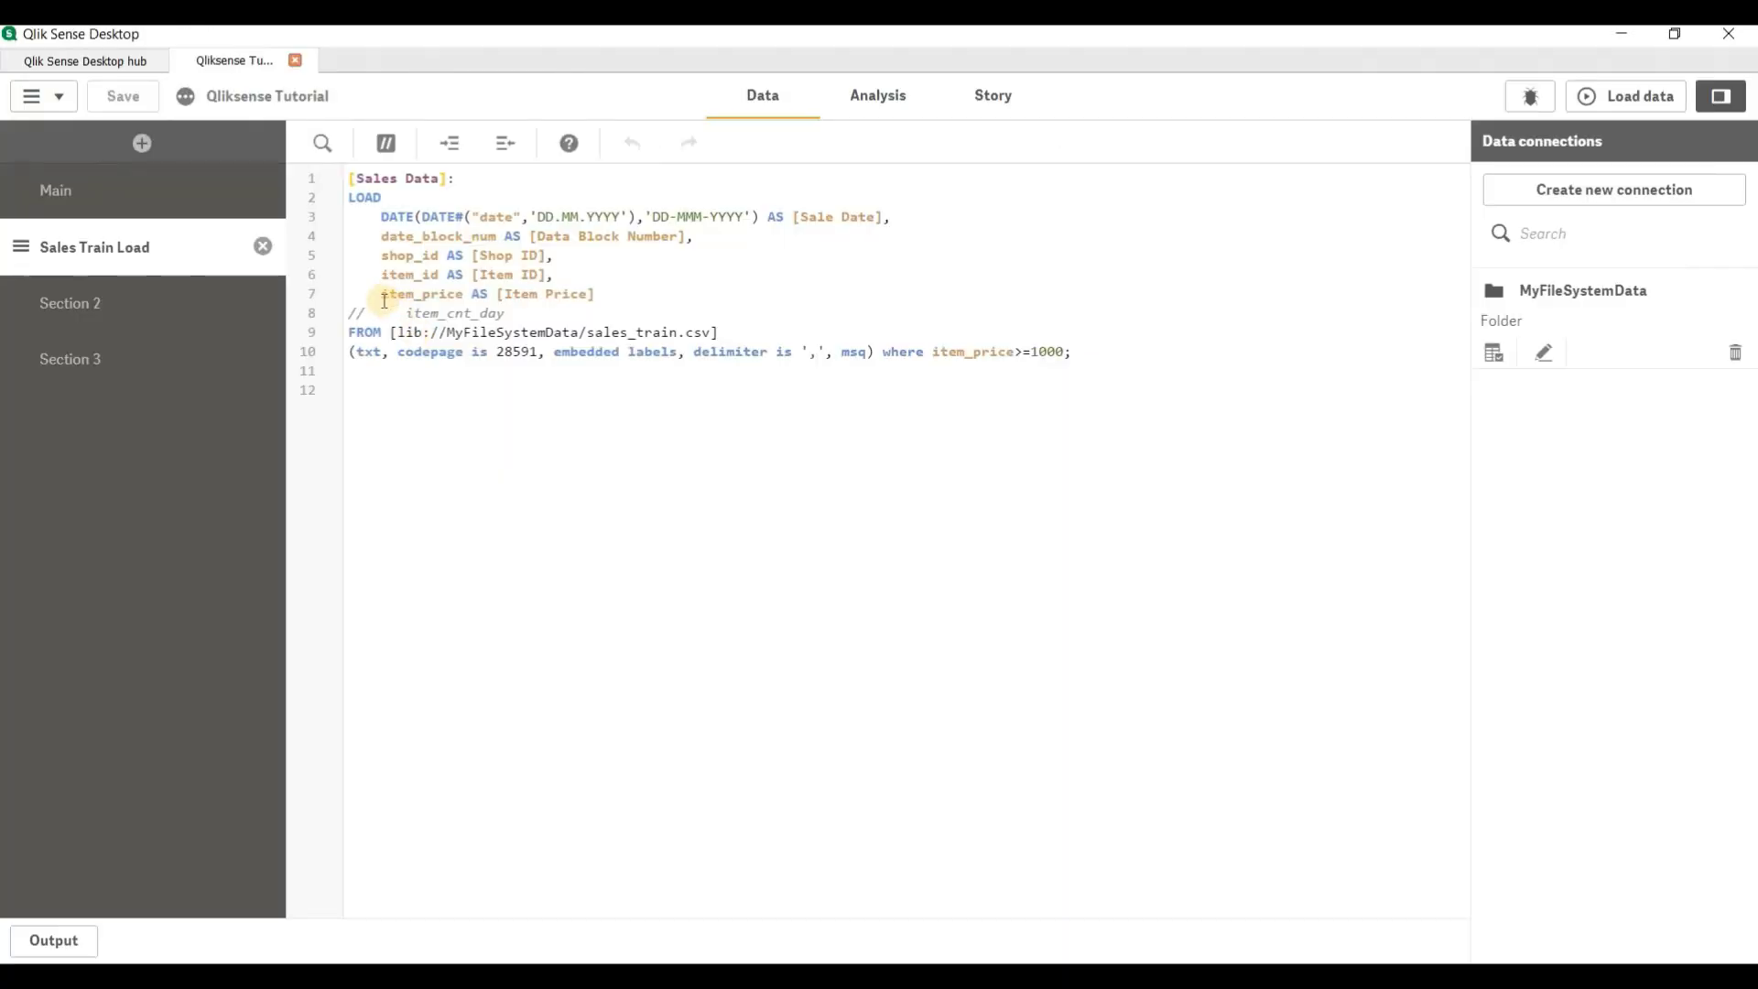
Step: Wrap item_price in a Round function in the load script's Item Price line and save the app
click(385, 301)
text(Round()
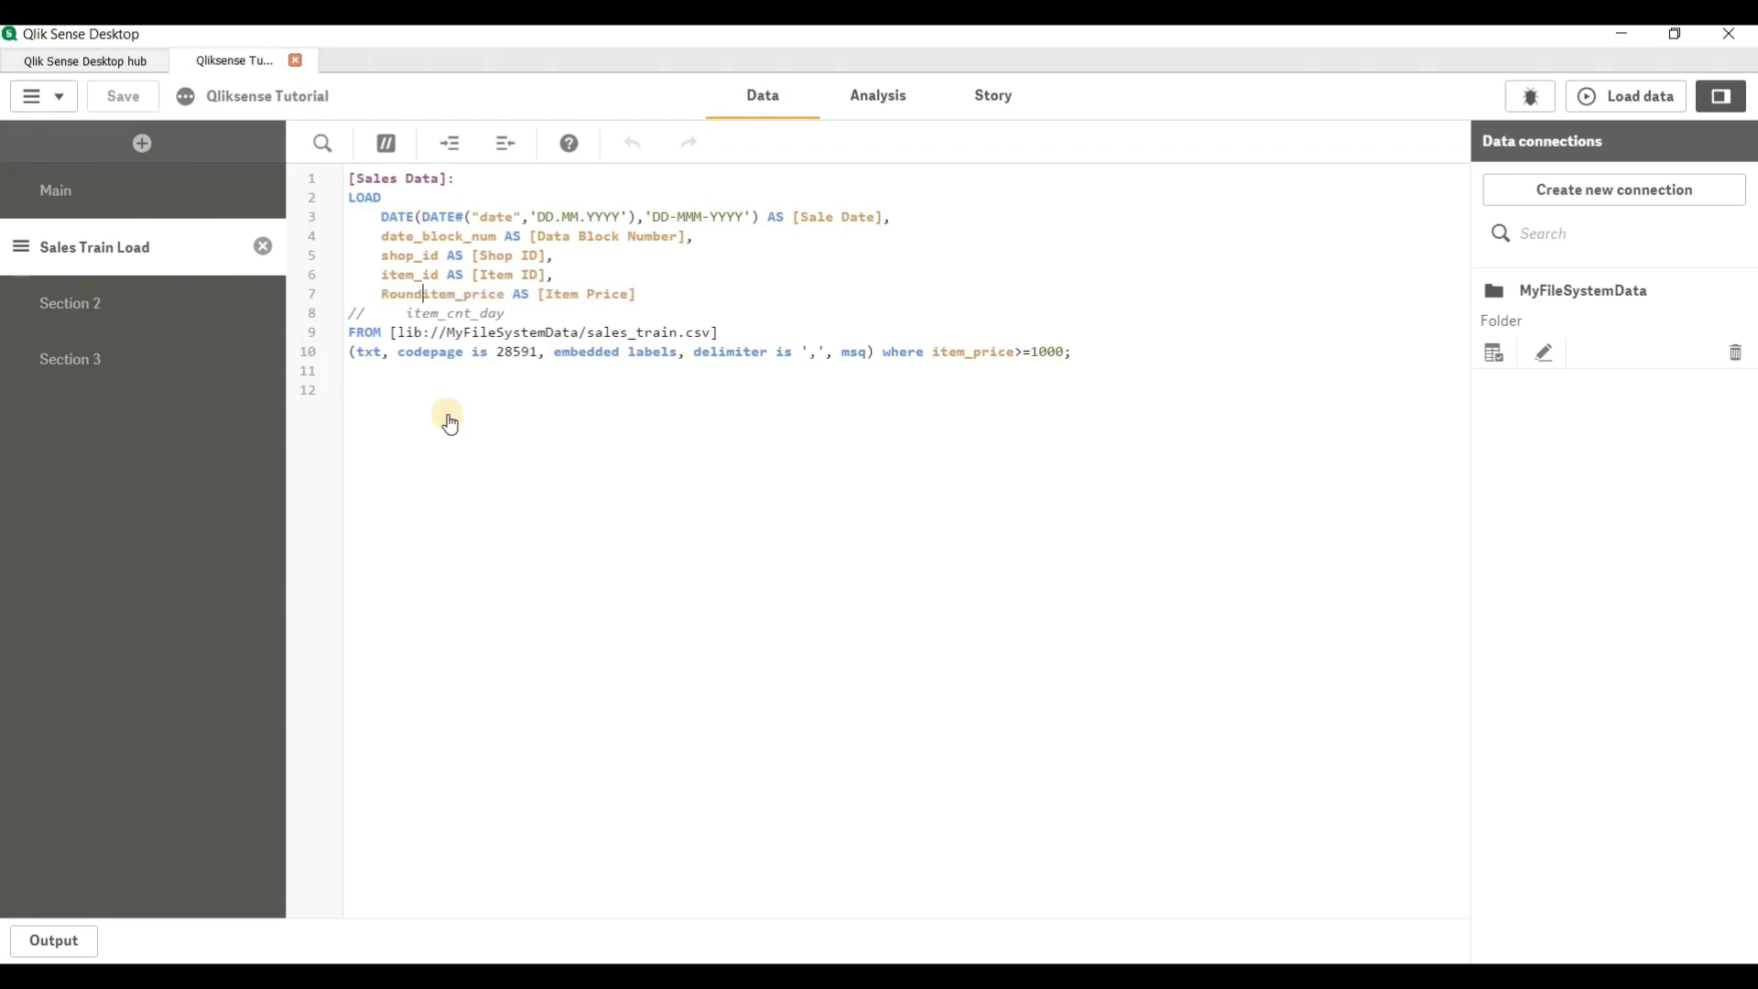
key(ctrl+Right)
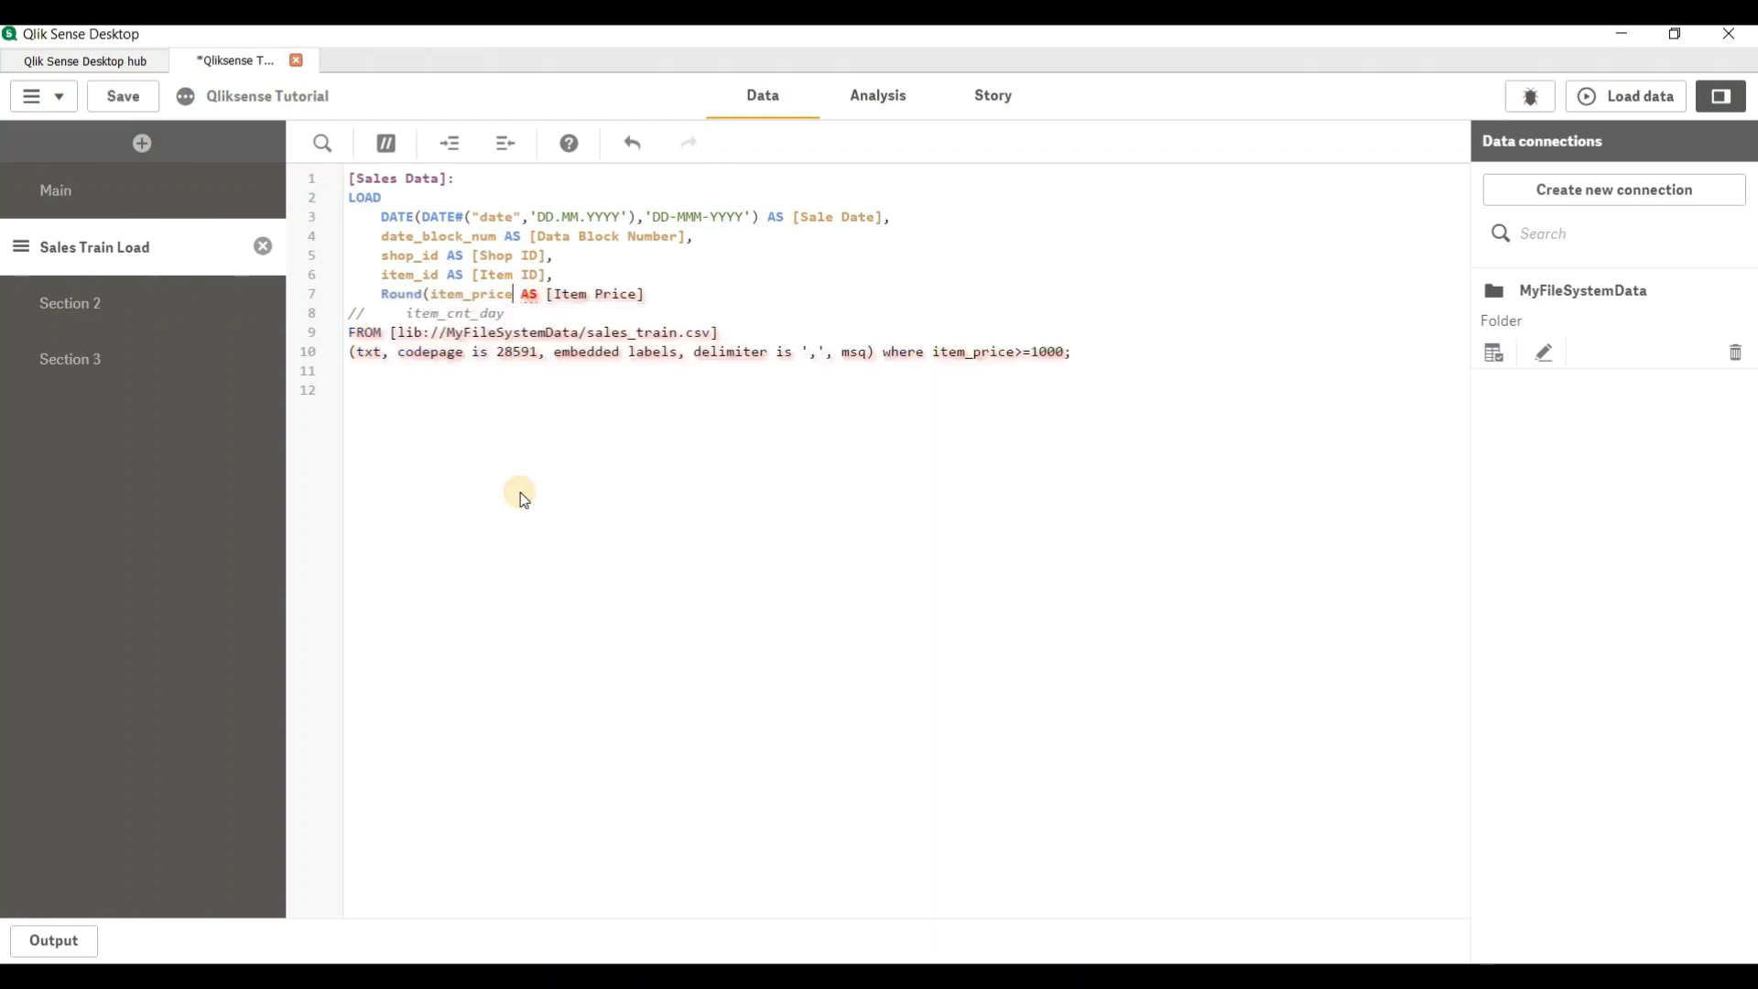
text())
key(ctrl+s)
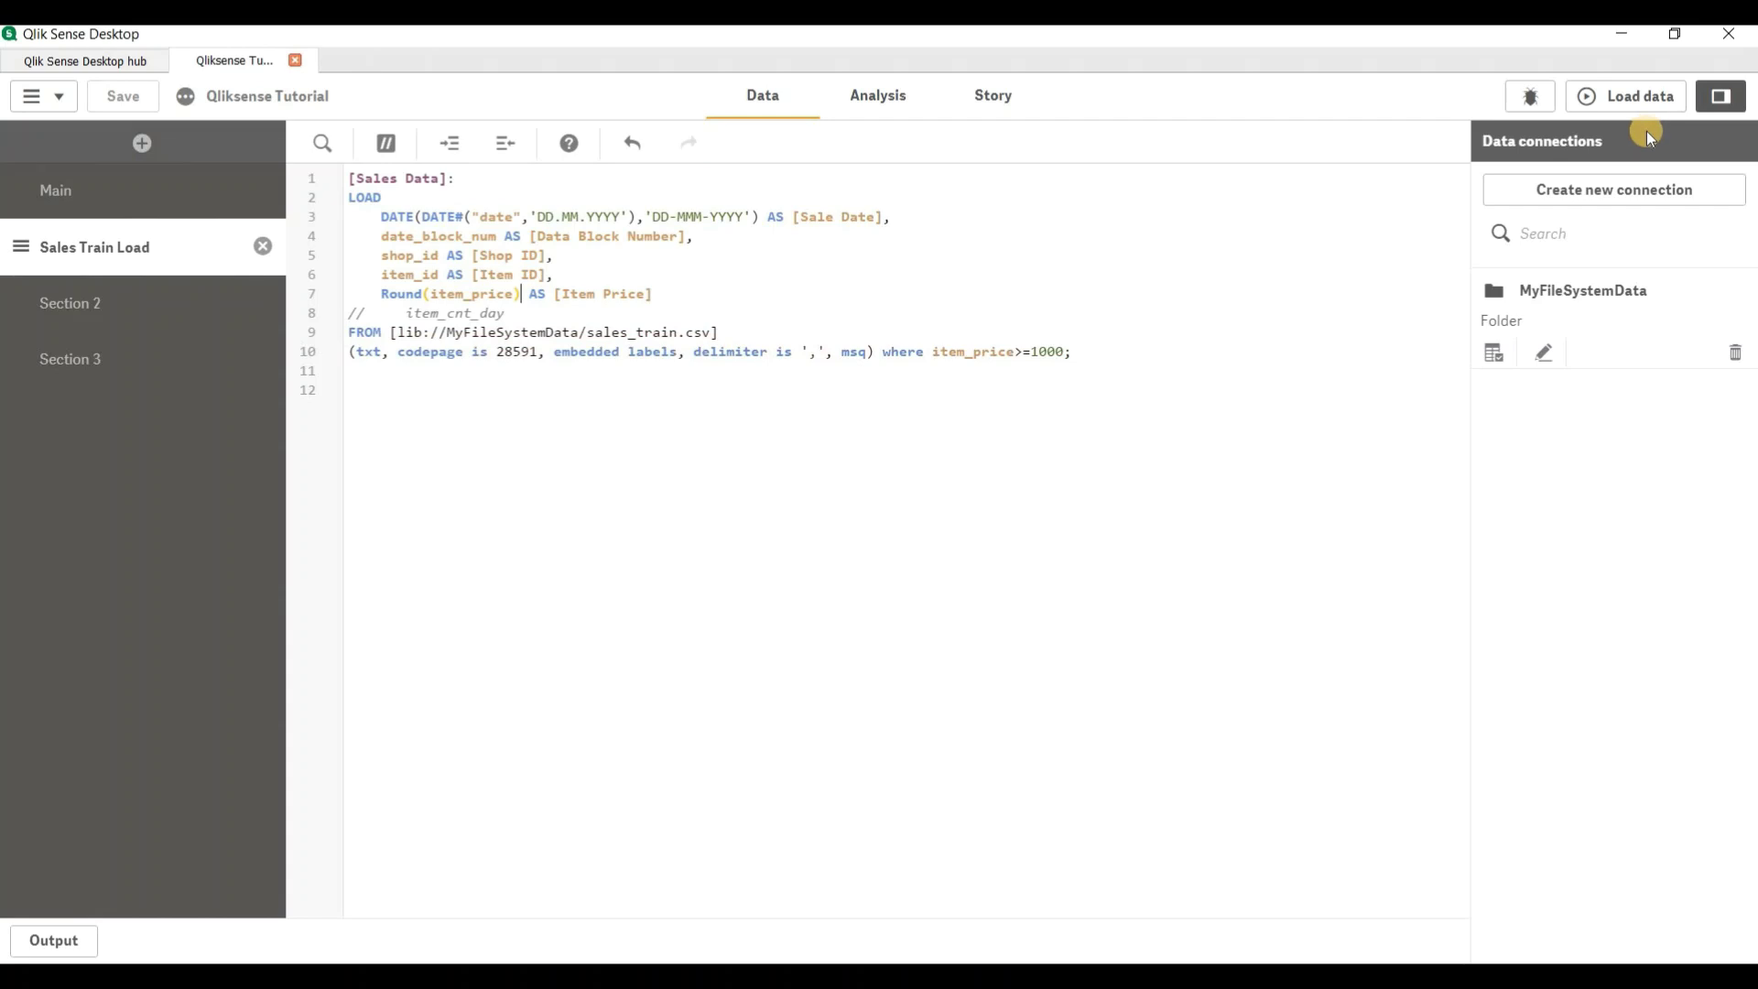
Step: Load the data with the rounded prices and open the Dashboard sheet
click(1653, 106)
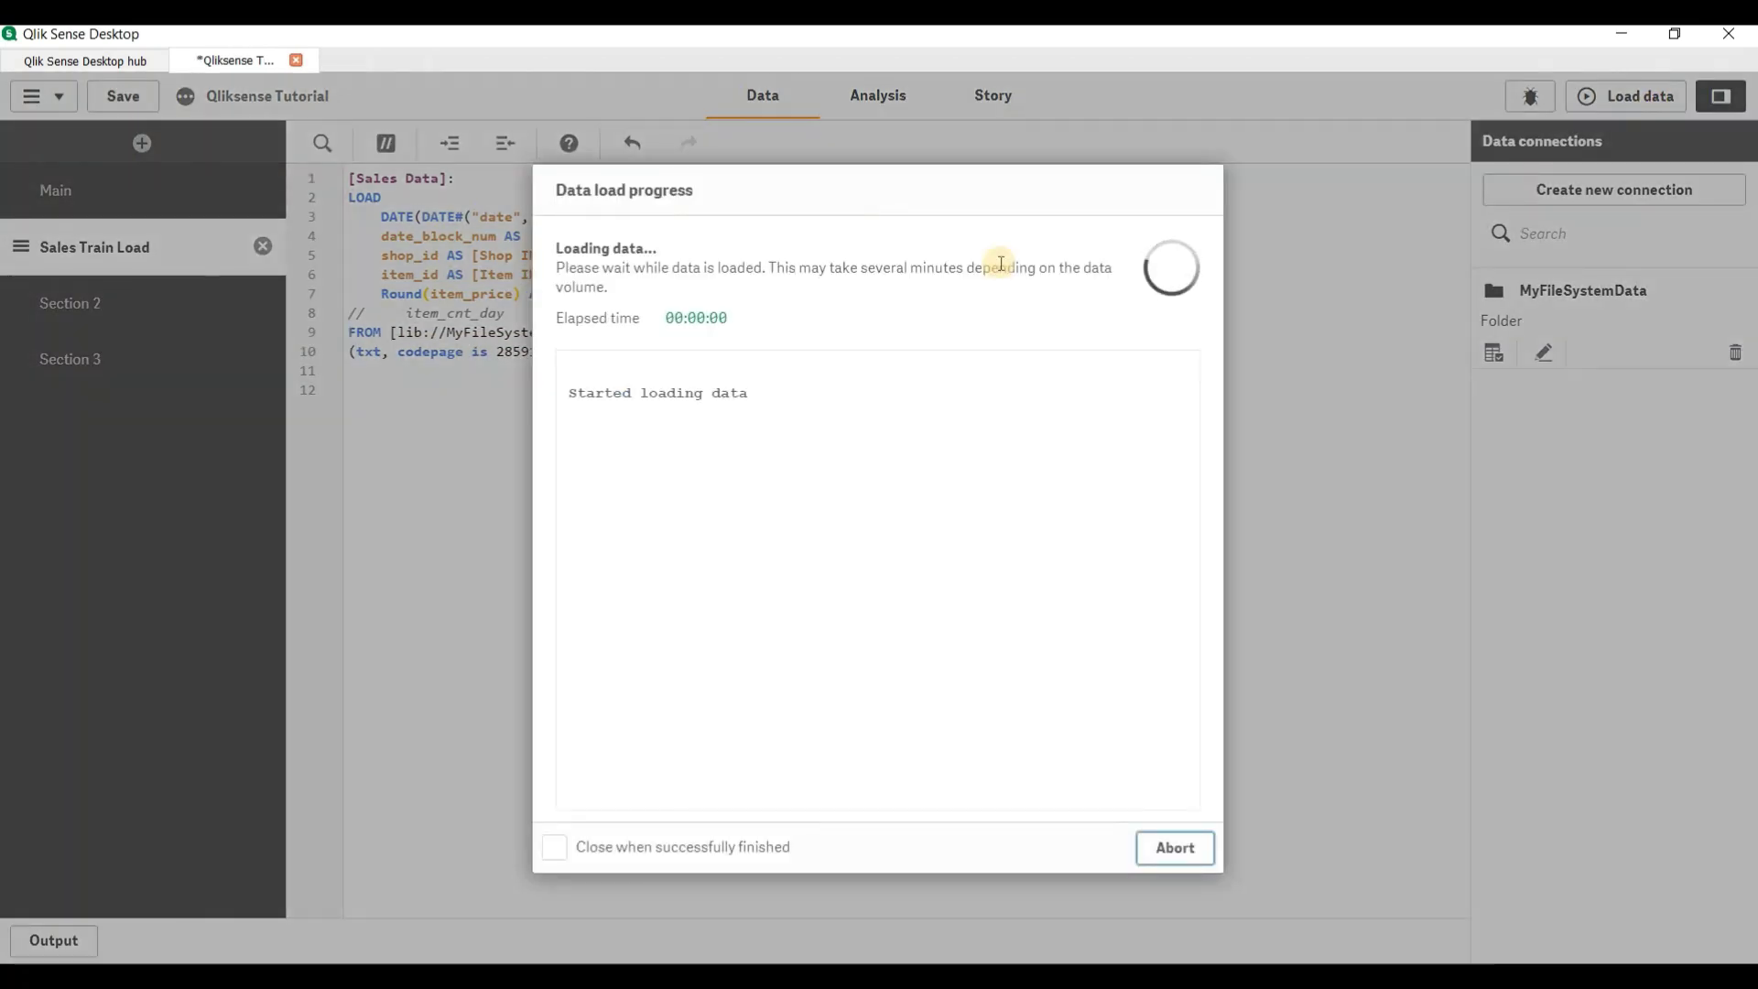
click(1161, 851)
click(879, 95)
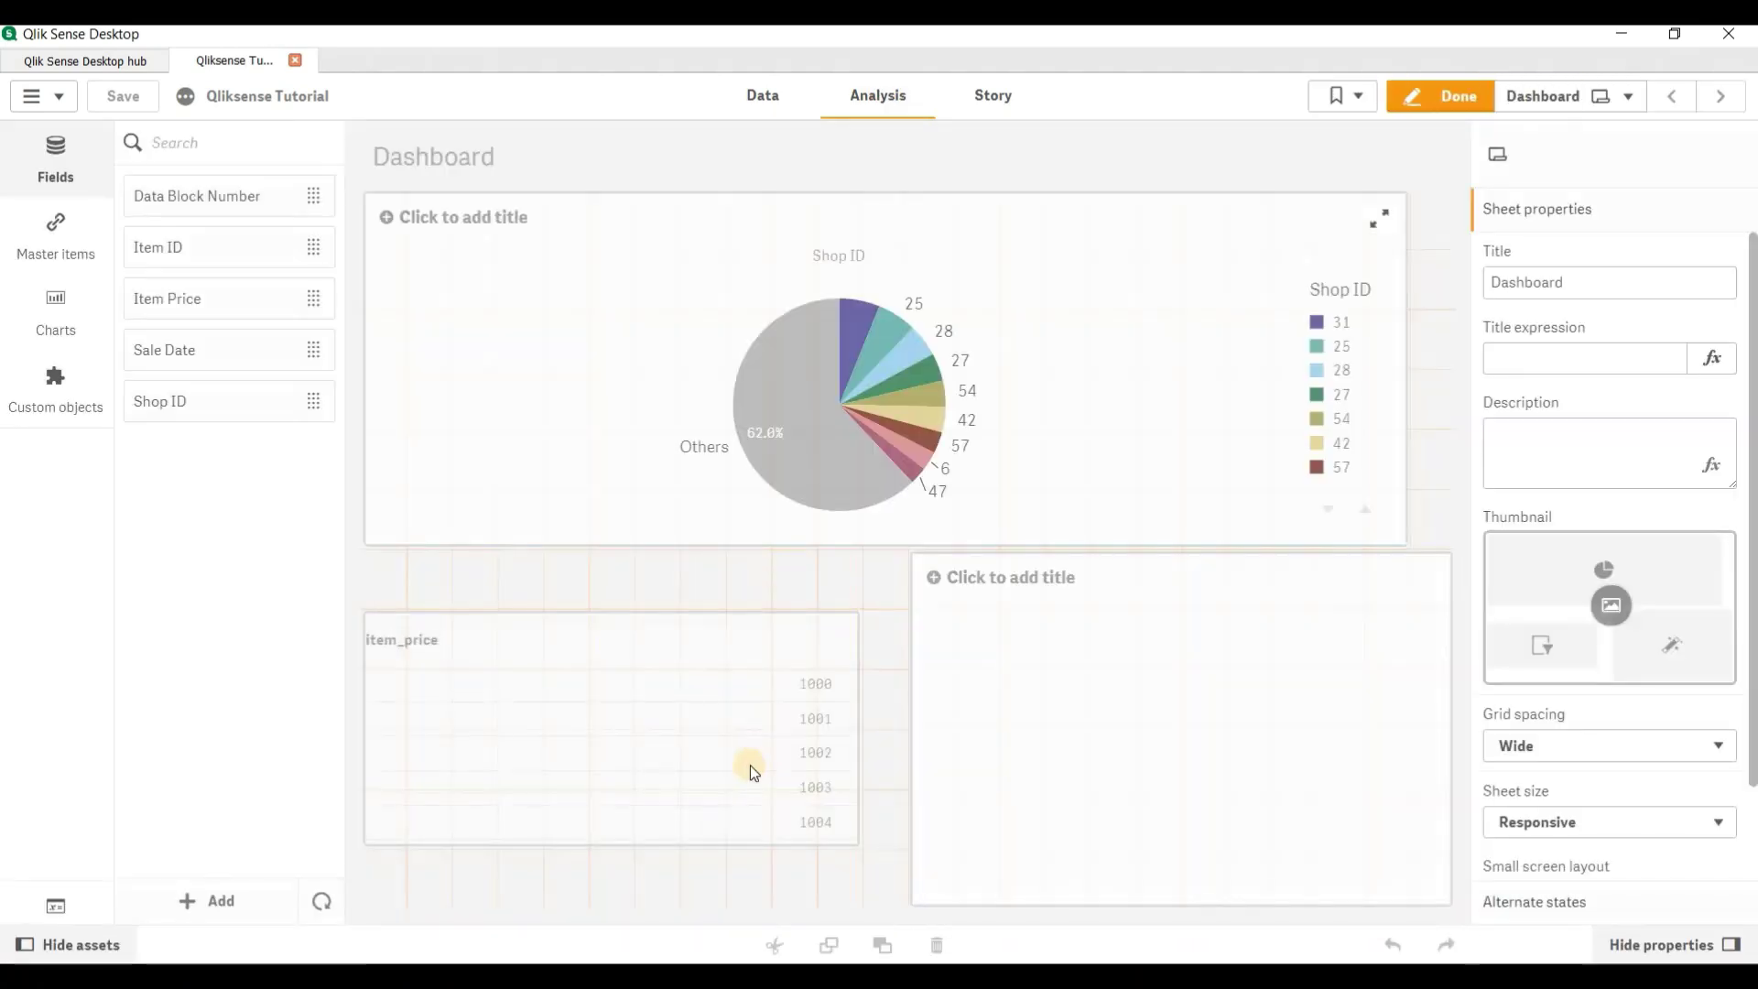
Step: Enlarge the item_price filter pane vertically to fill the space below the pie chart
click(751, 769)
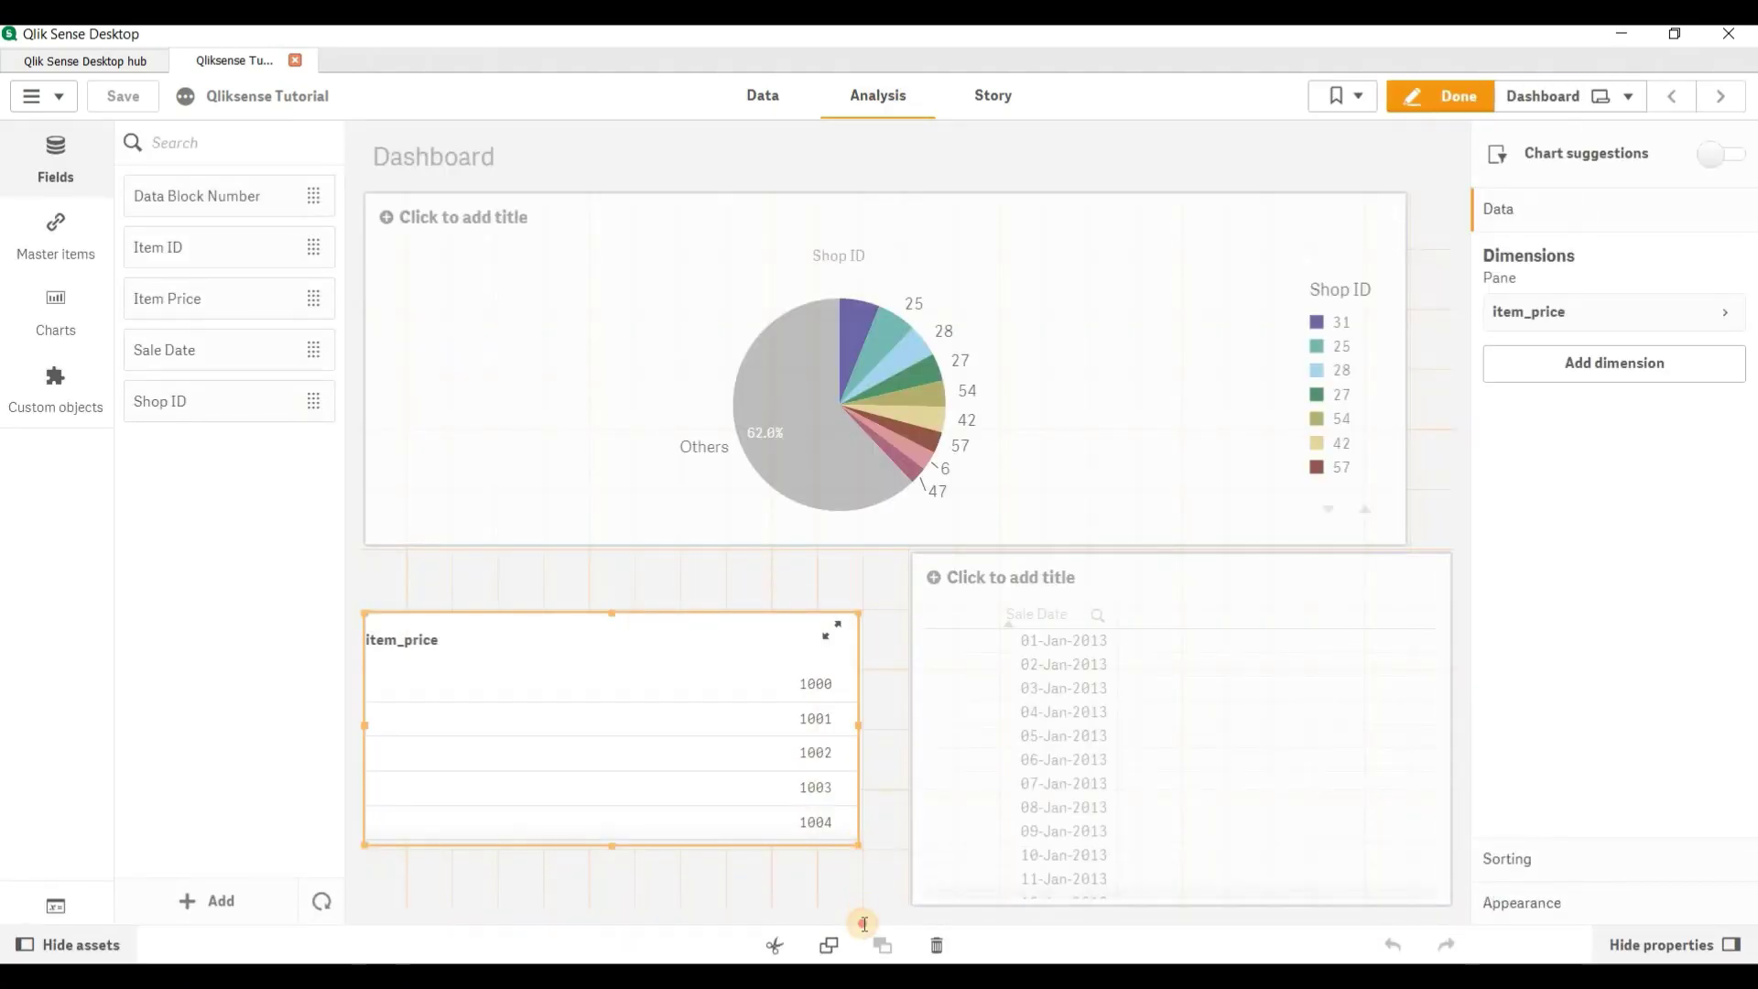
drag(865, 923, 861, 906)
drag(860, 609, 885, 540)
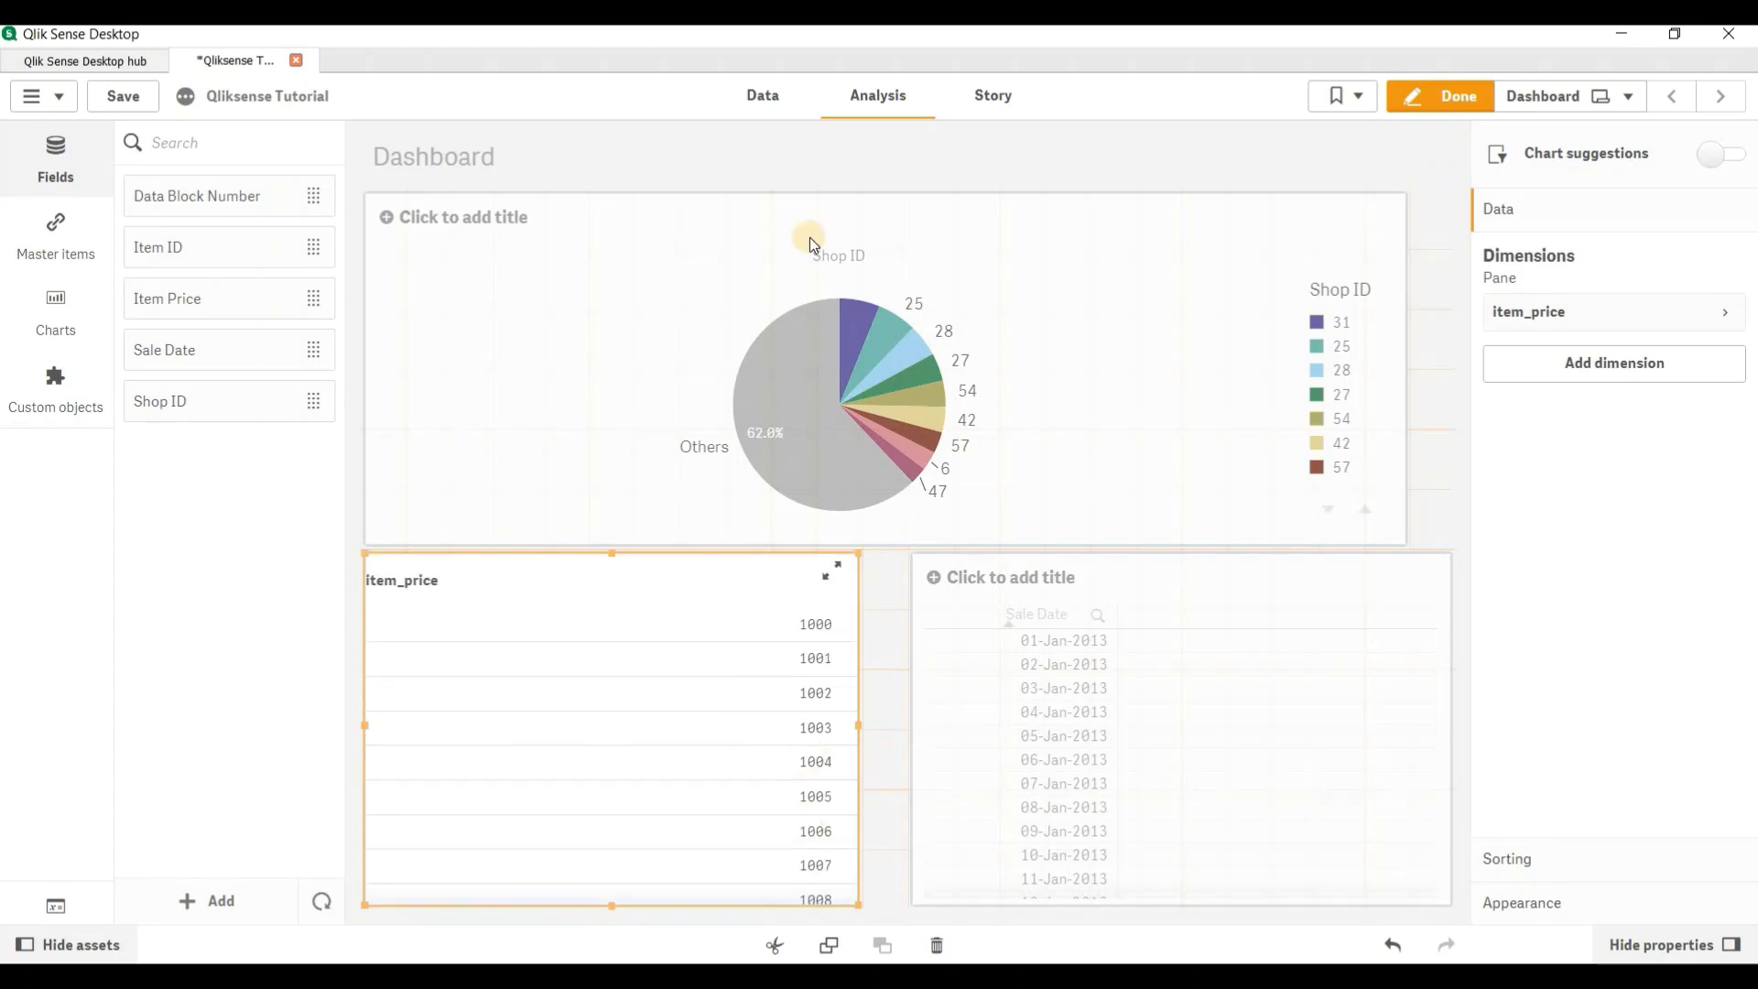
Step: Return to the load script, add a comma after the Item Price field, and start an IF expression on item_price on a new line
click(768, 99)
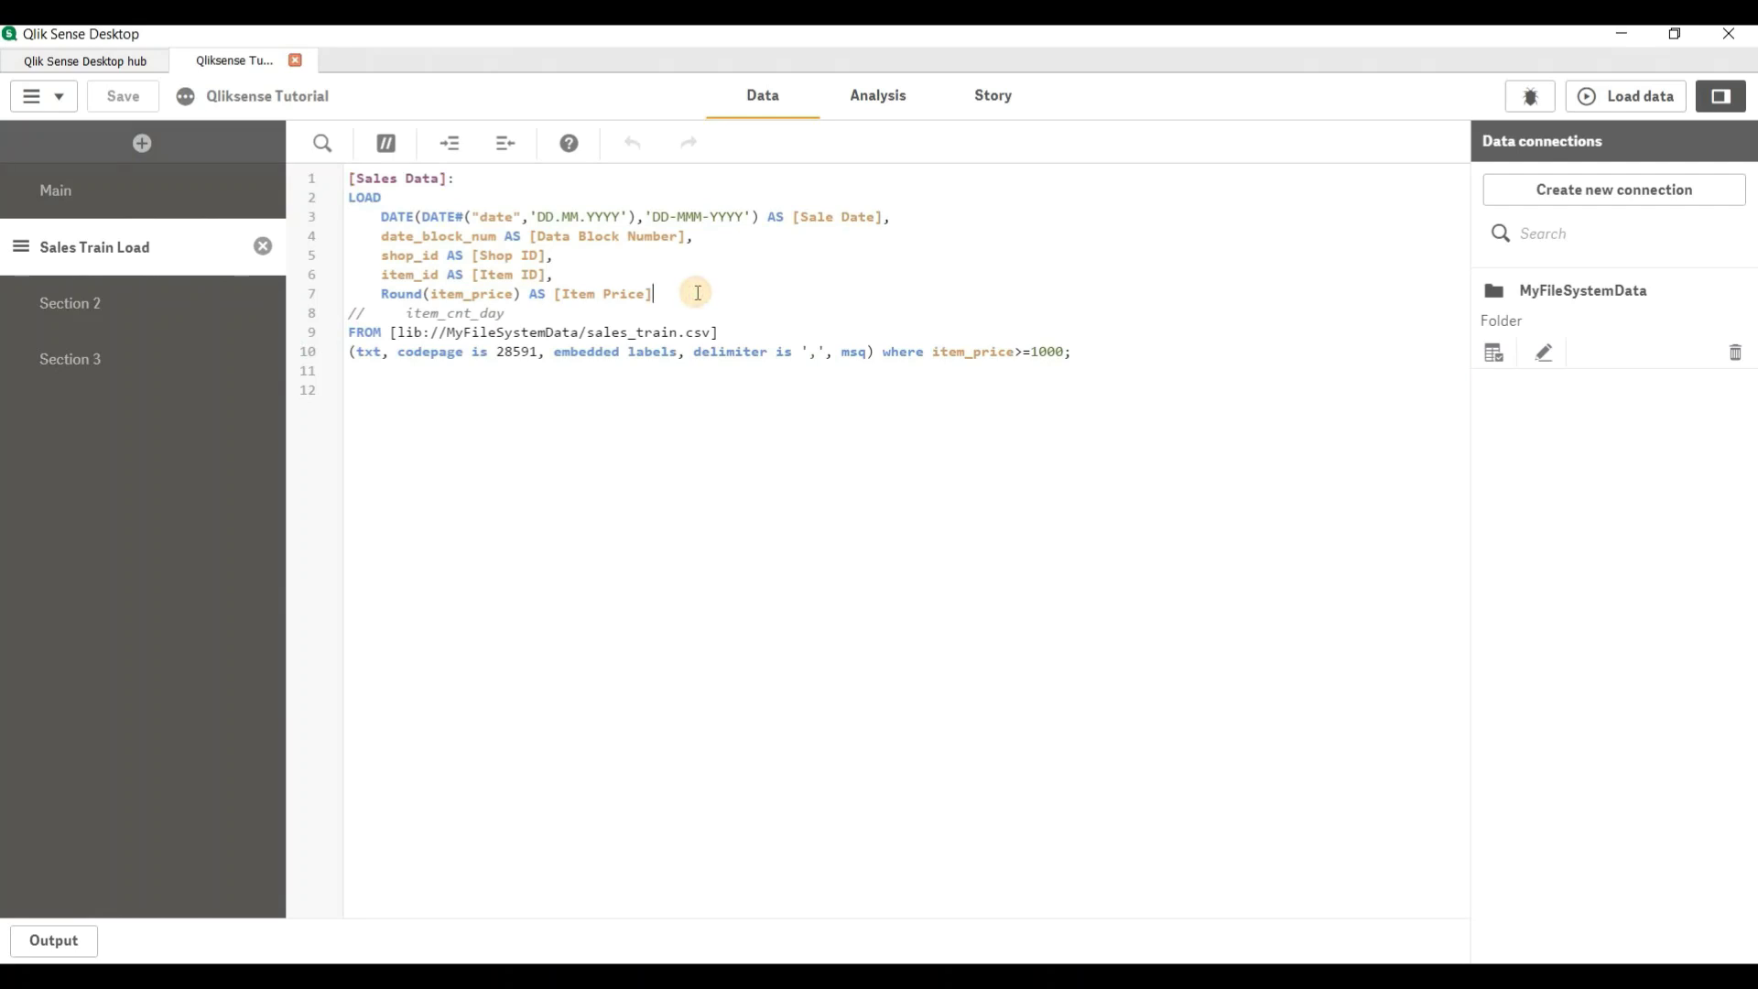
click(697, 293)
text(,)
key(Return)
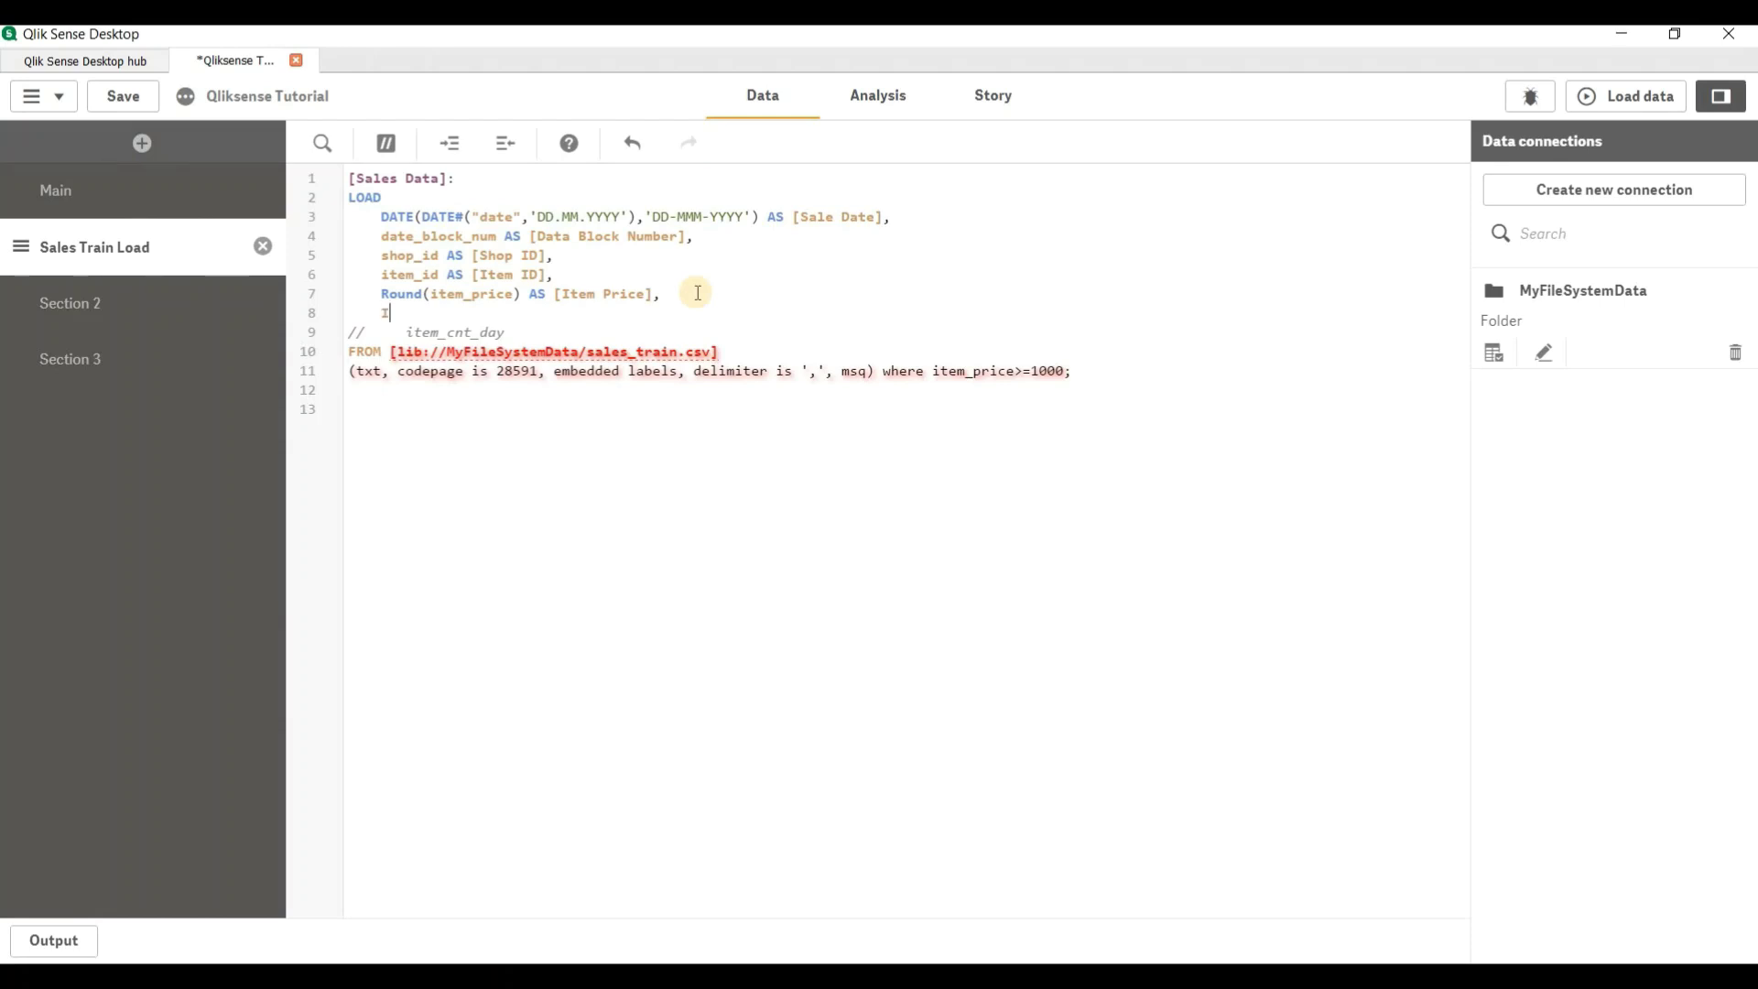
double_click(470, 294)
key(ctrl+c)
click(441, 315)
key(ctrl+v)
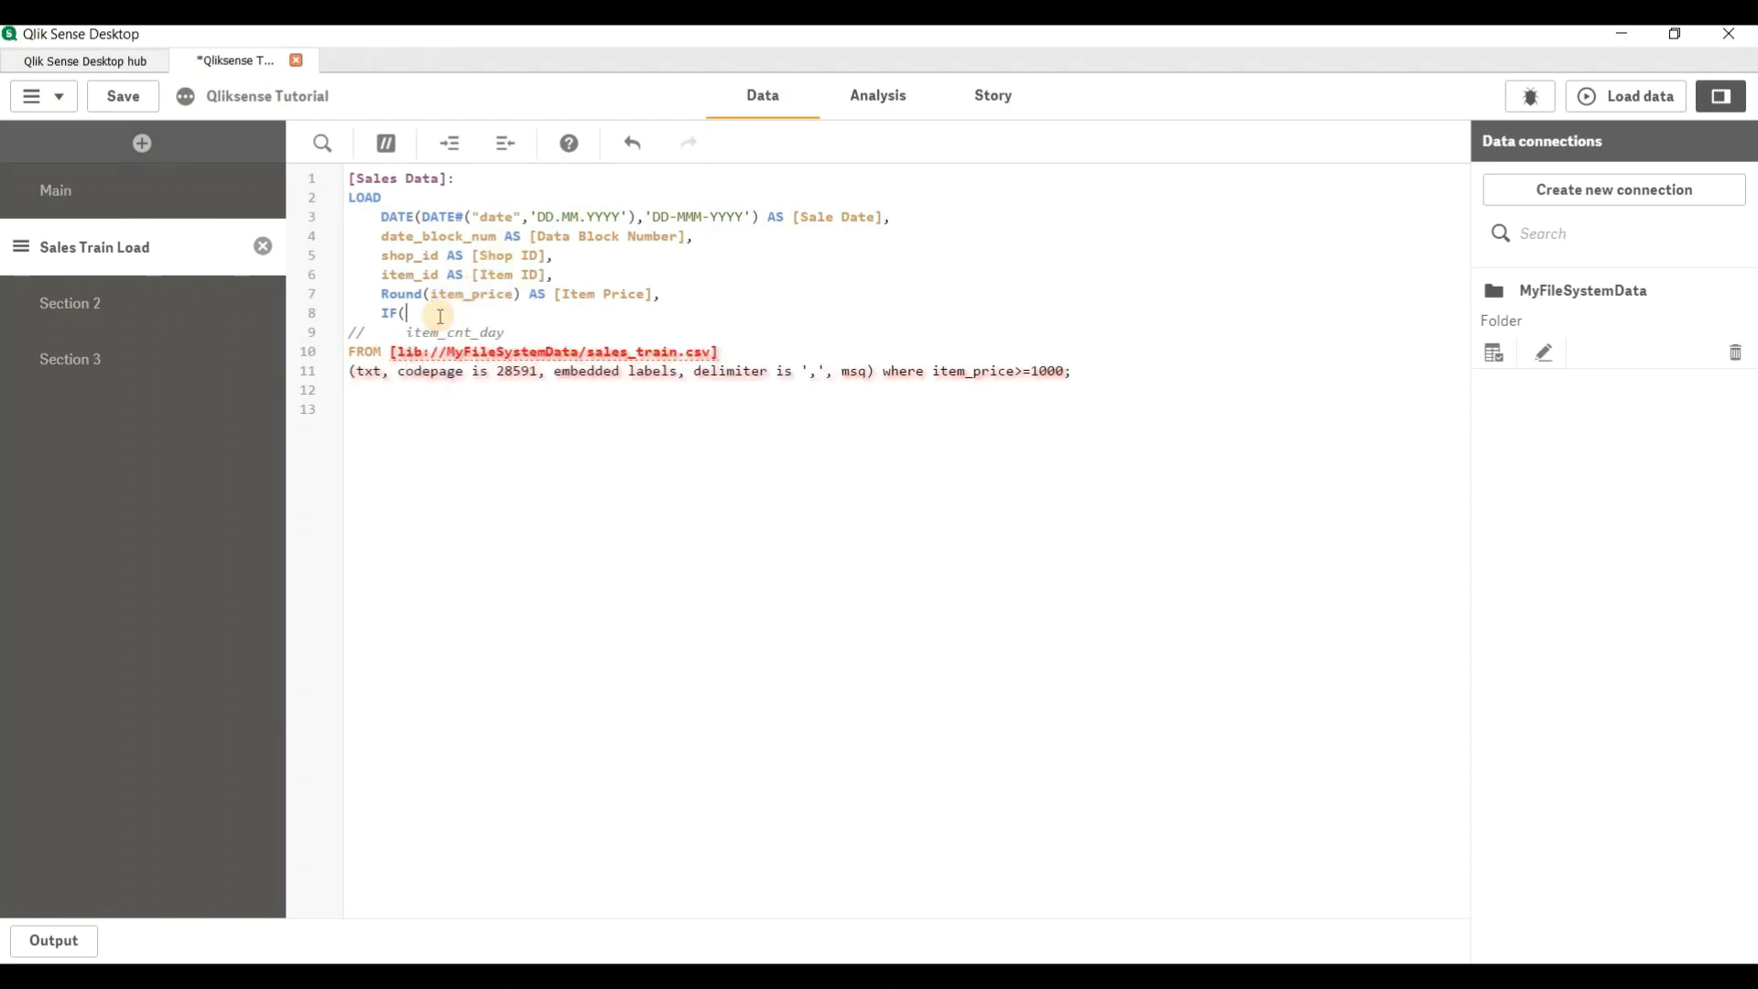
Step: Complete the IF expression with the condition > 1000, returning 'High Sales' when true and 'Low Sales' otherwise
text(> )
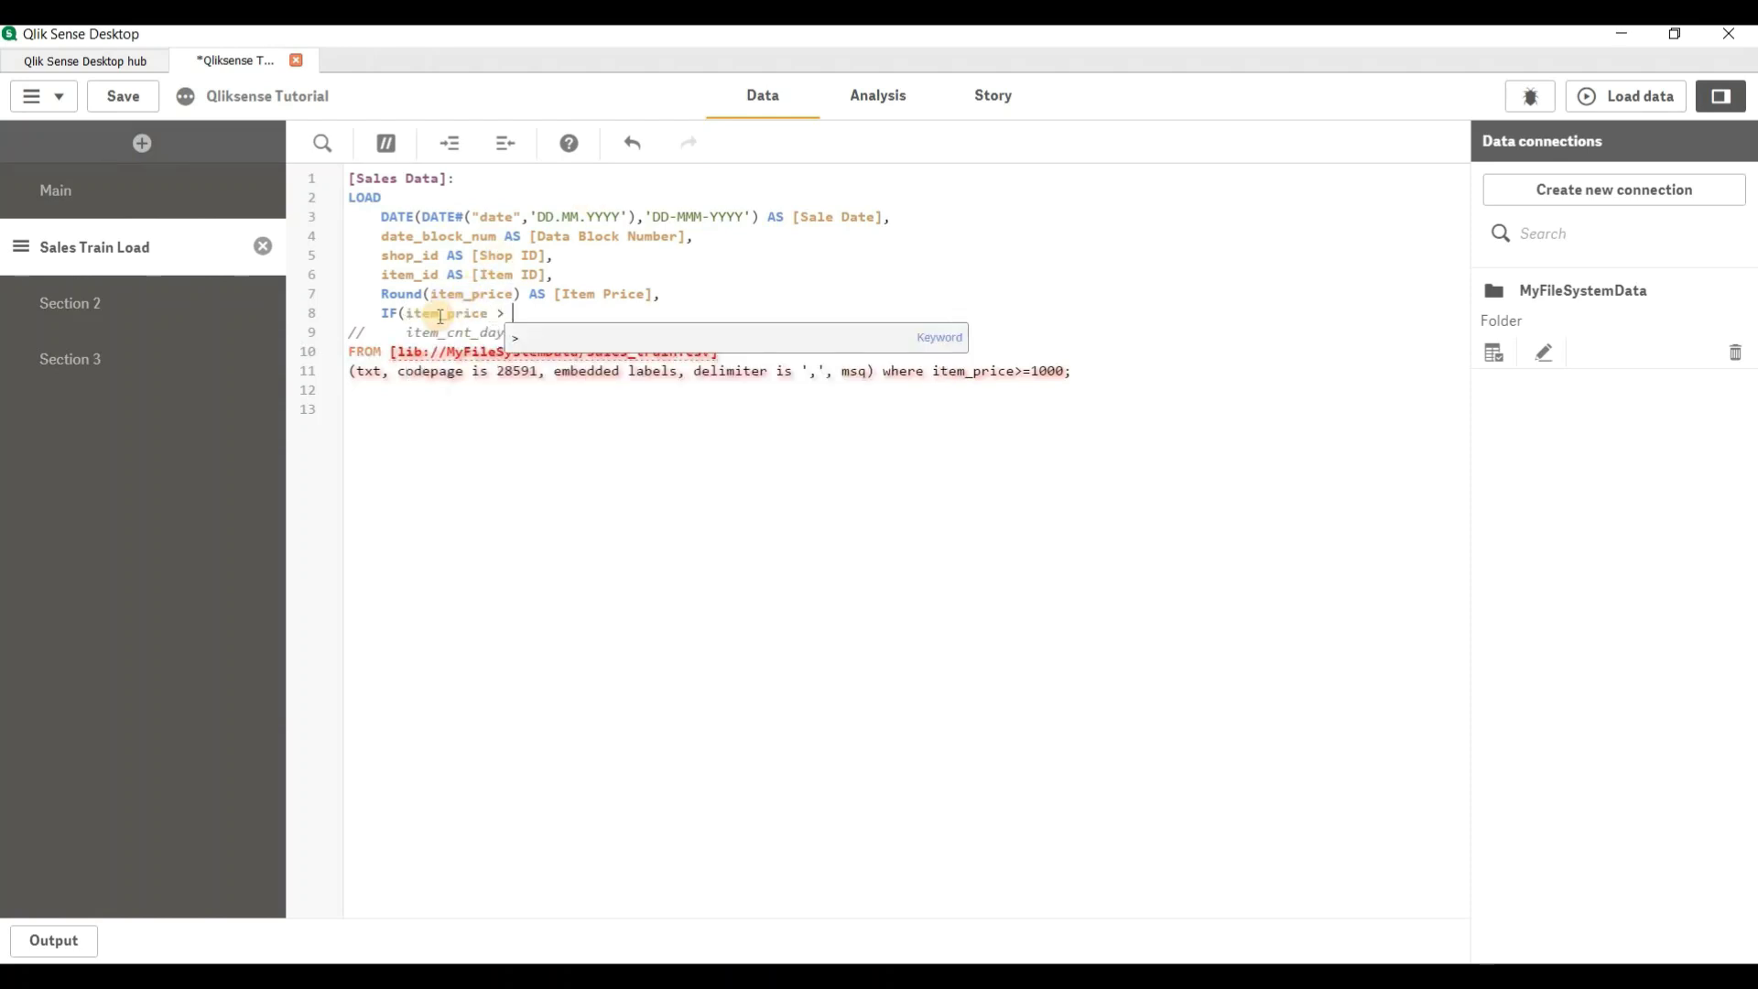
text(1000)
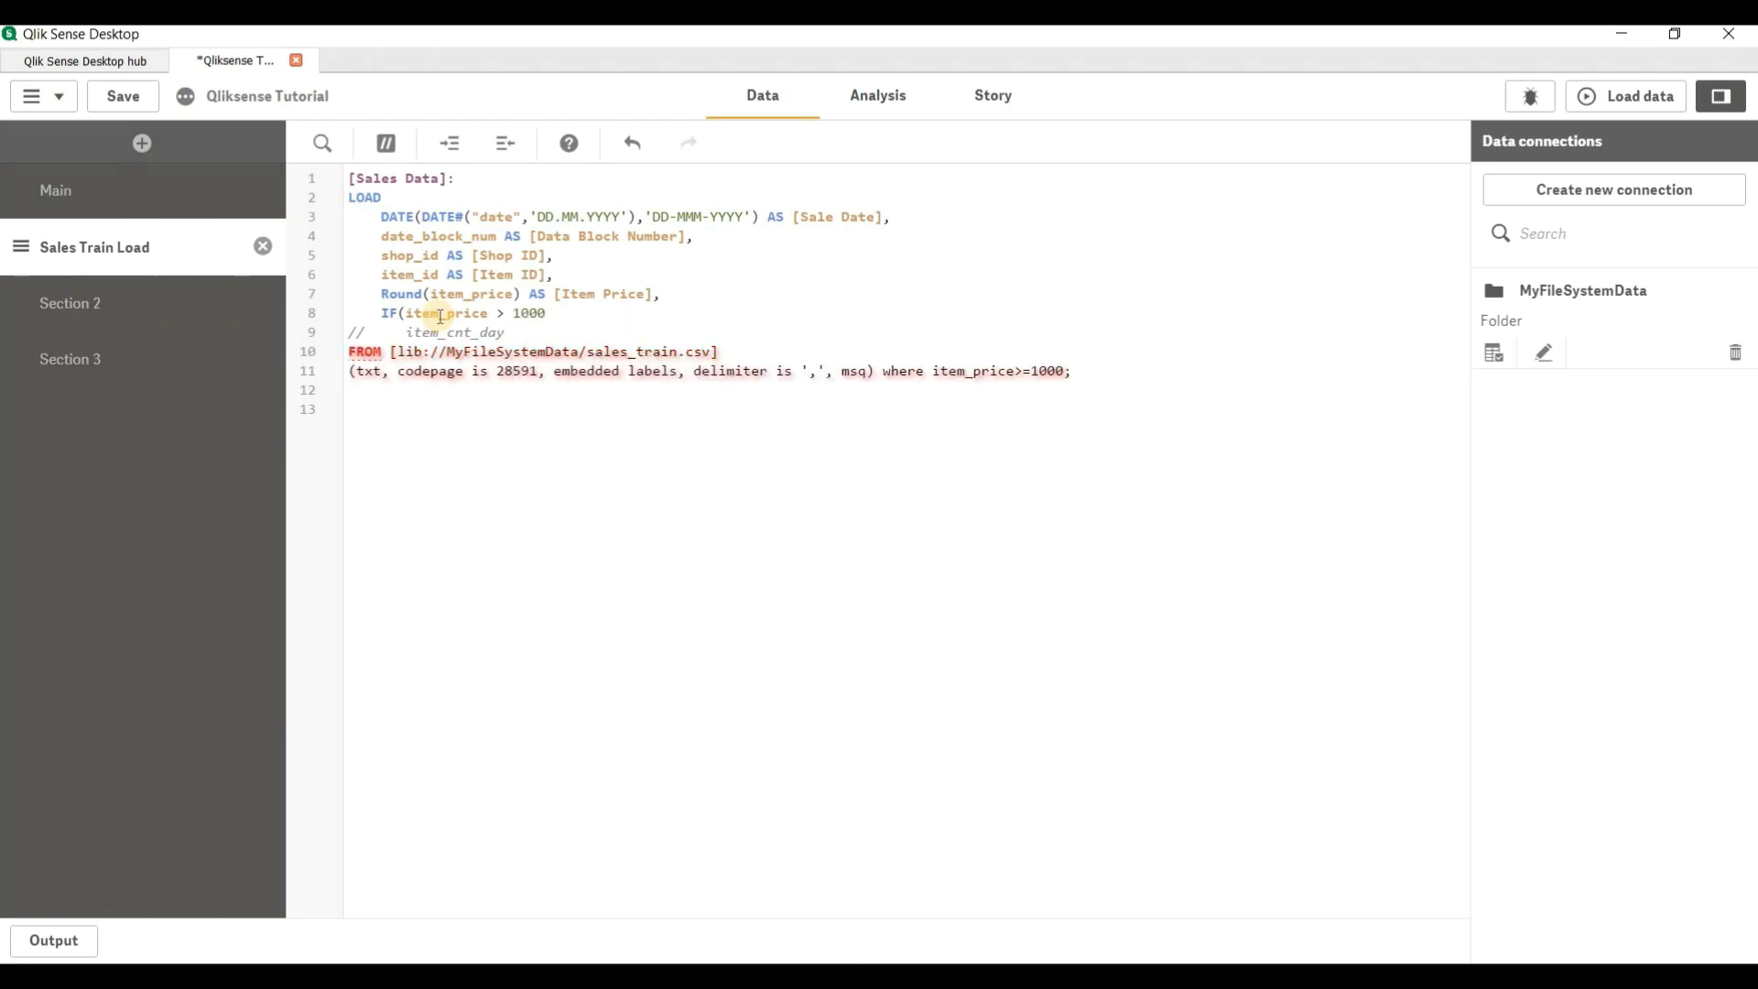
text(, 'High Sales','')
key(BackSpace)
text())
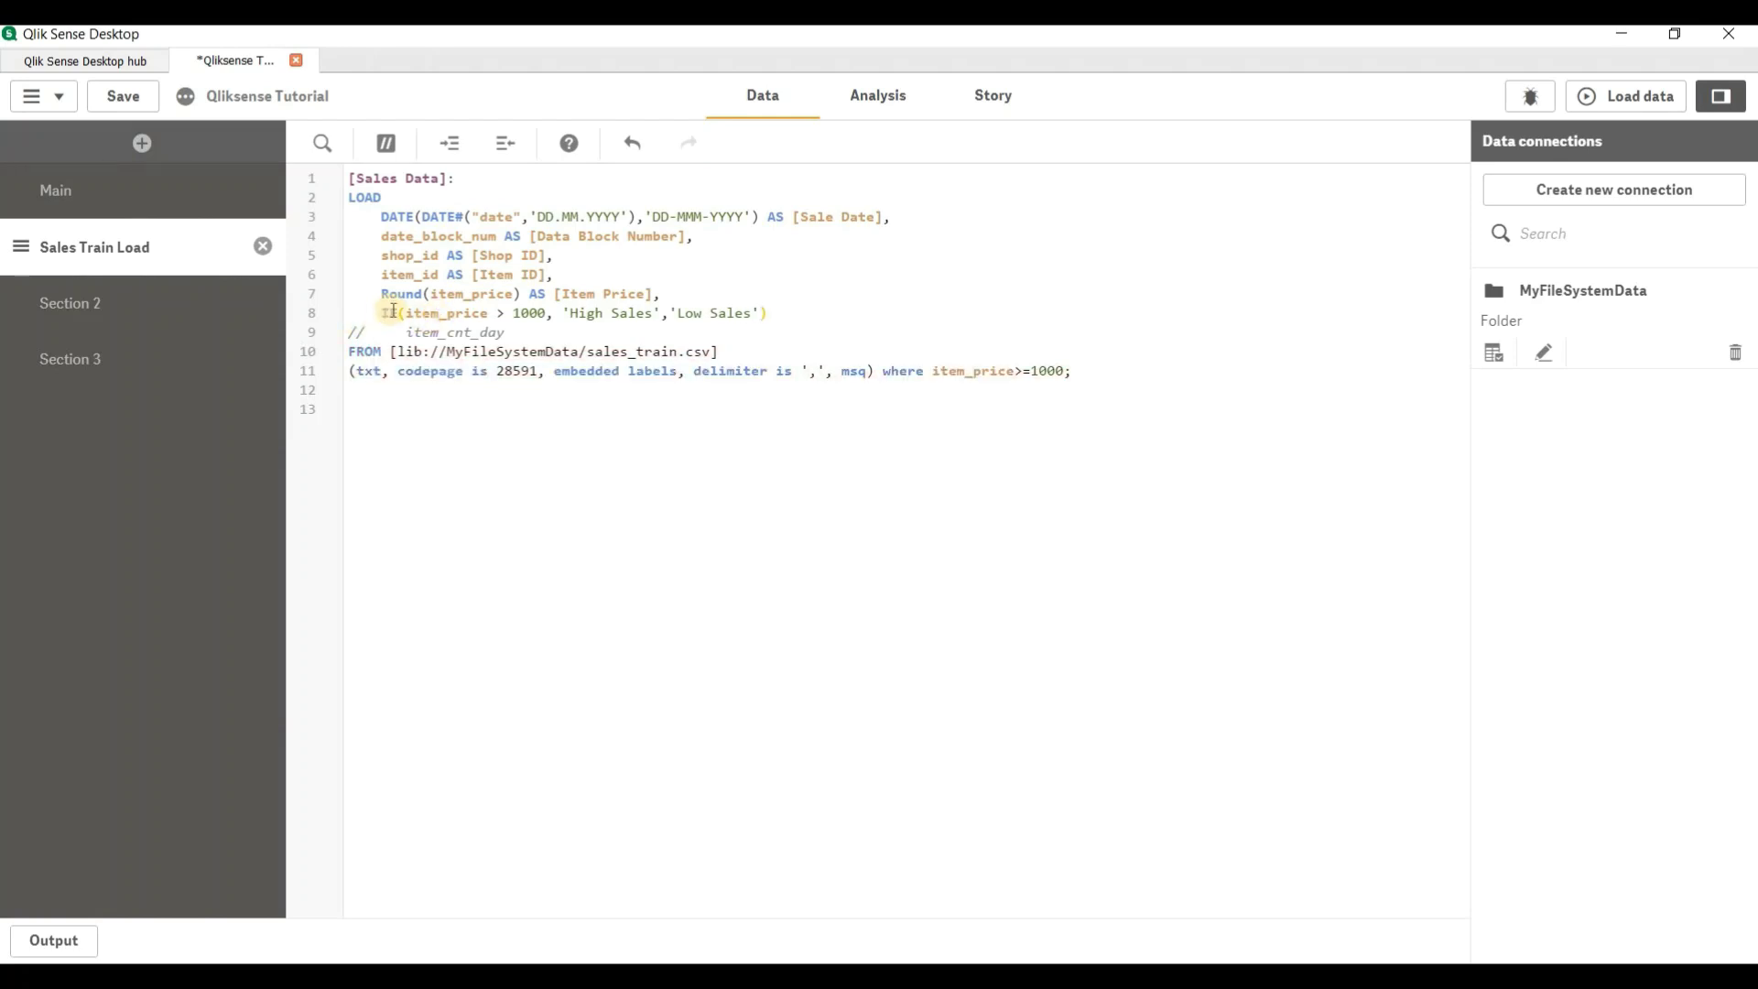
drag(718, 312, 380, 312)
drag(547, 313, 759, 312)
click(591, 454)
Step: Remove the where item_price>=1000 clause from the load script, then save the app and reload the data
drag(882, 373, 1062, 372)
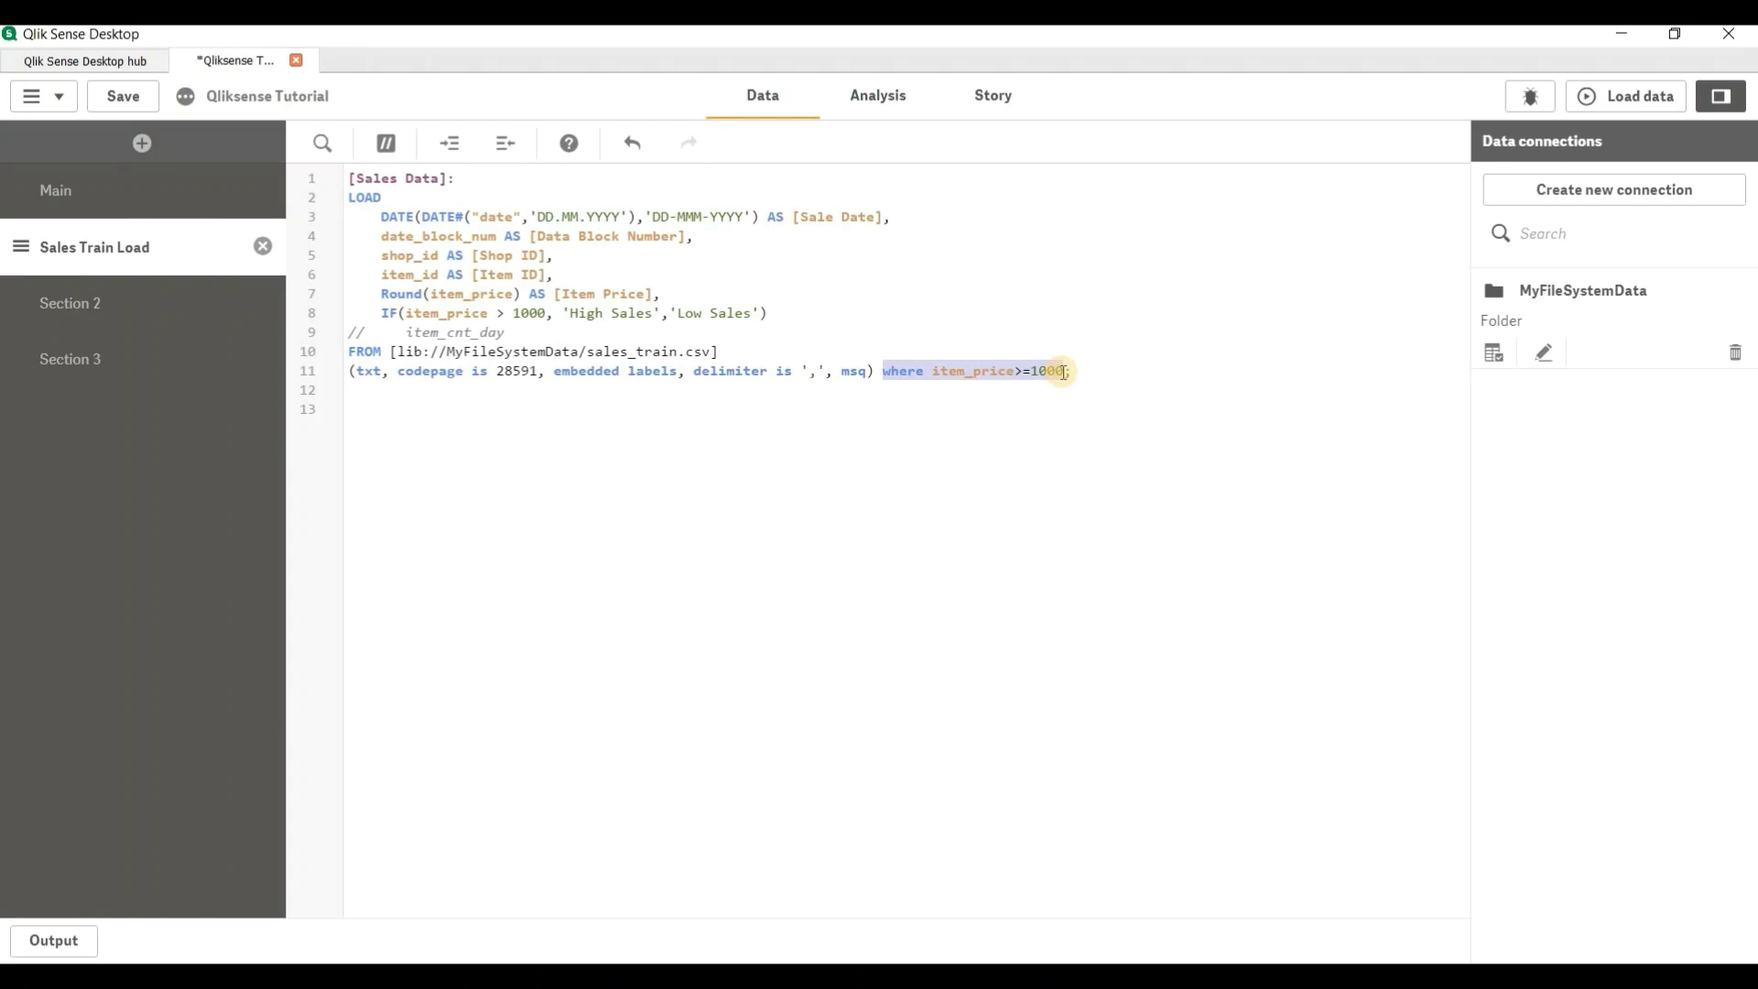
key(BackSpace)
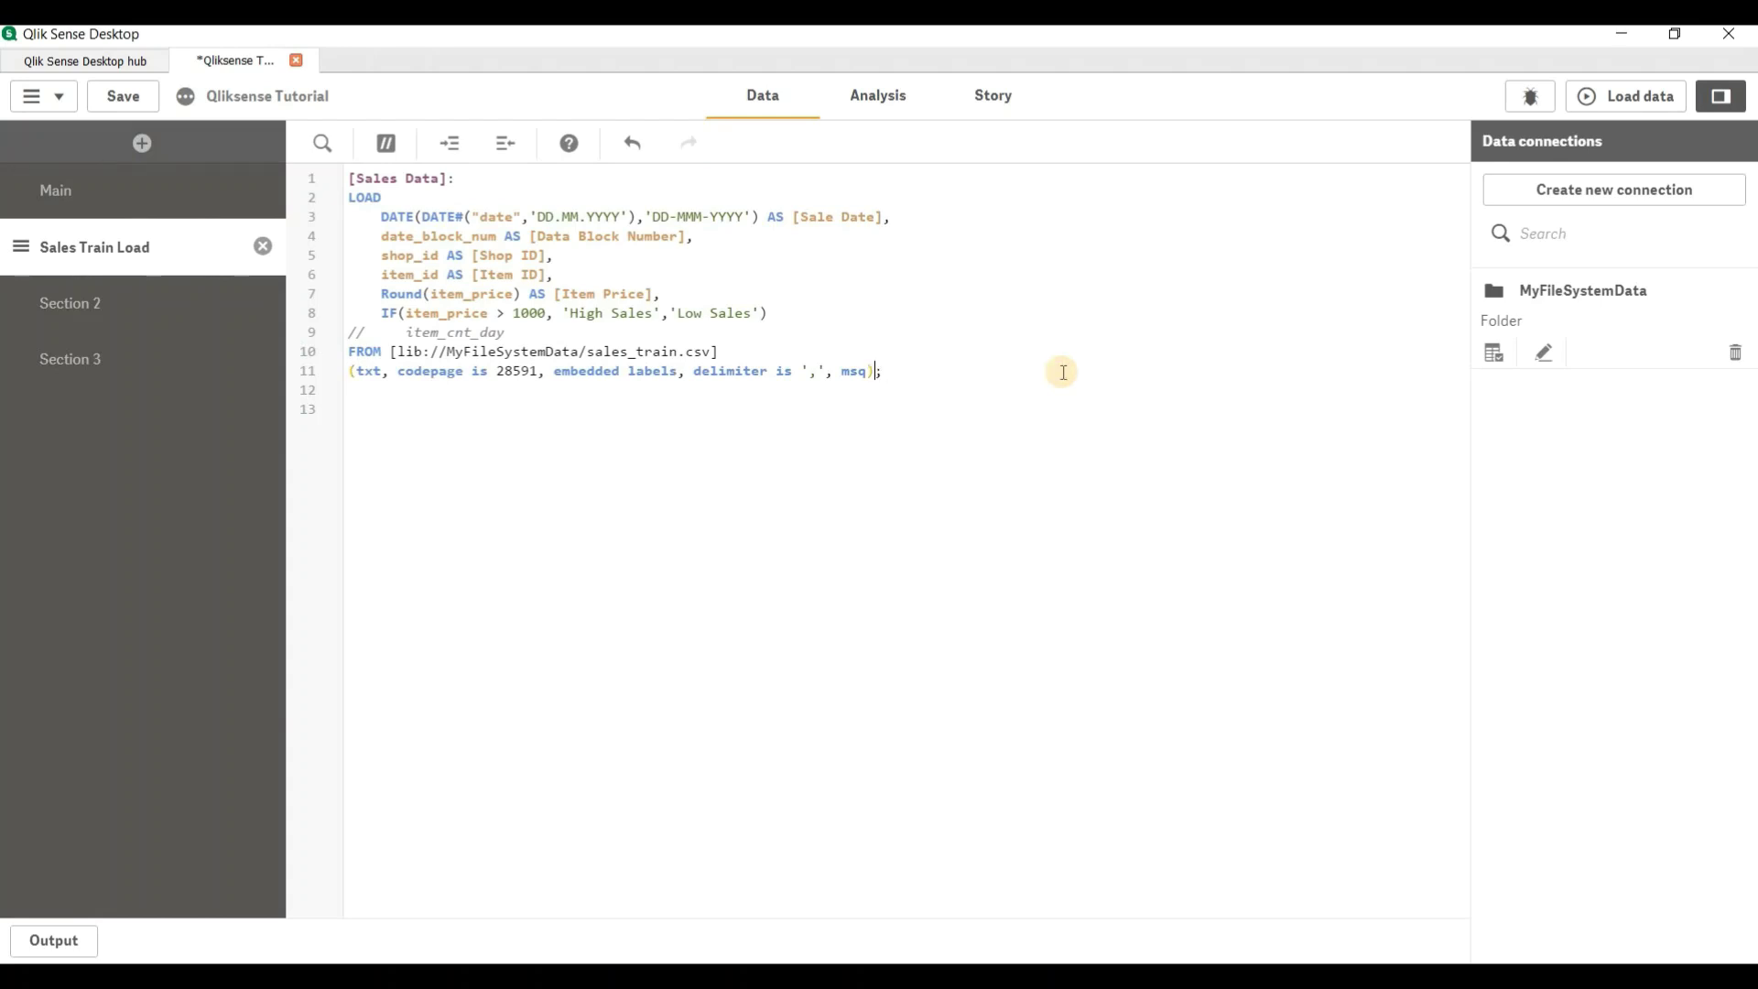
key(ctrl+s)
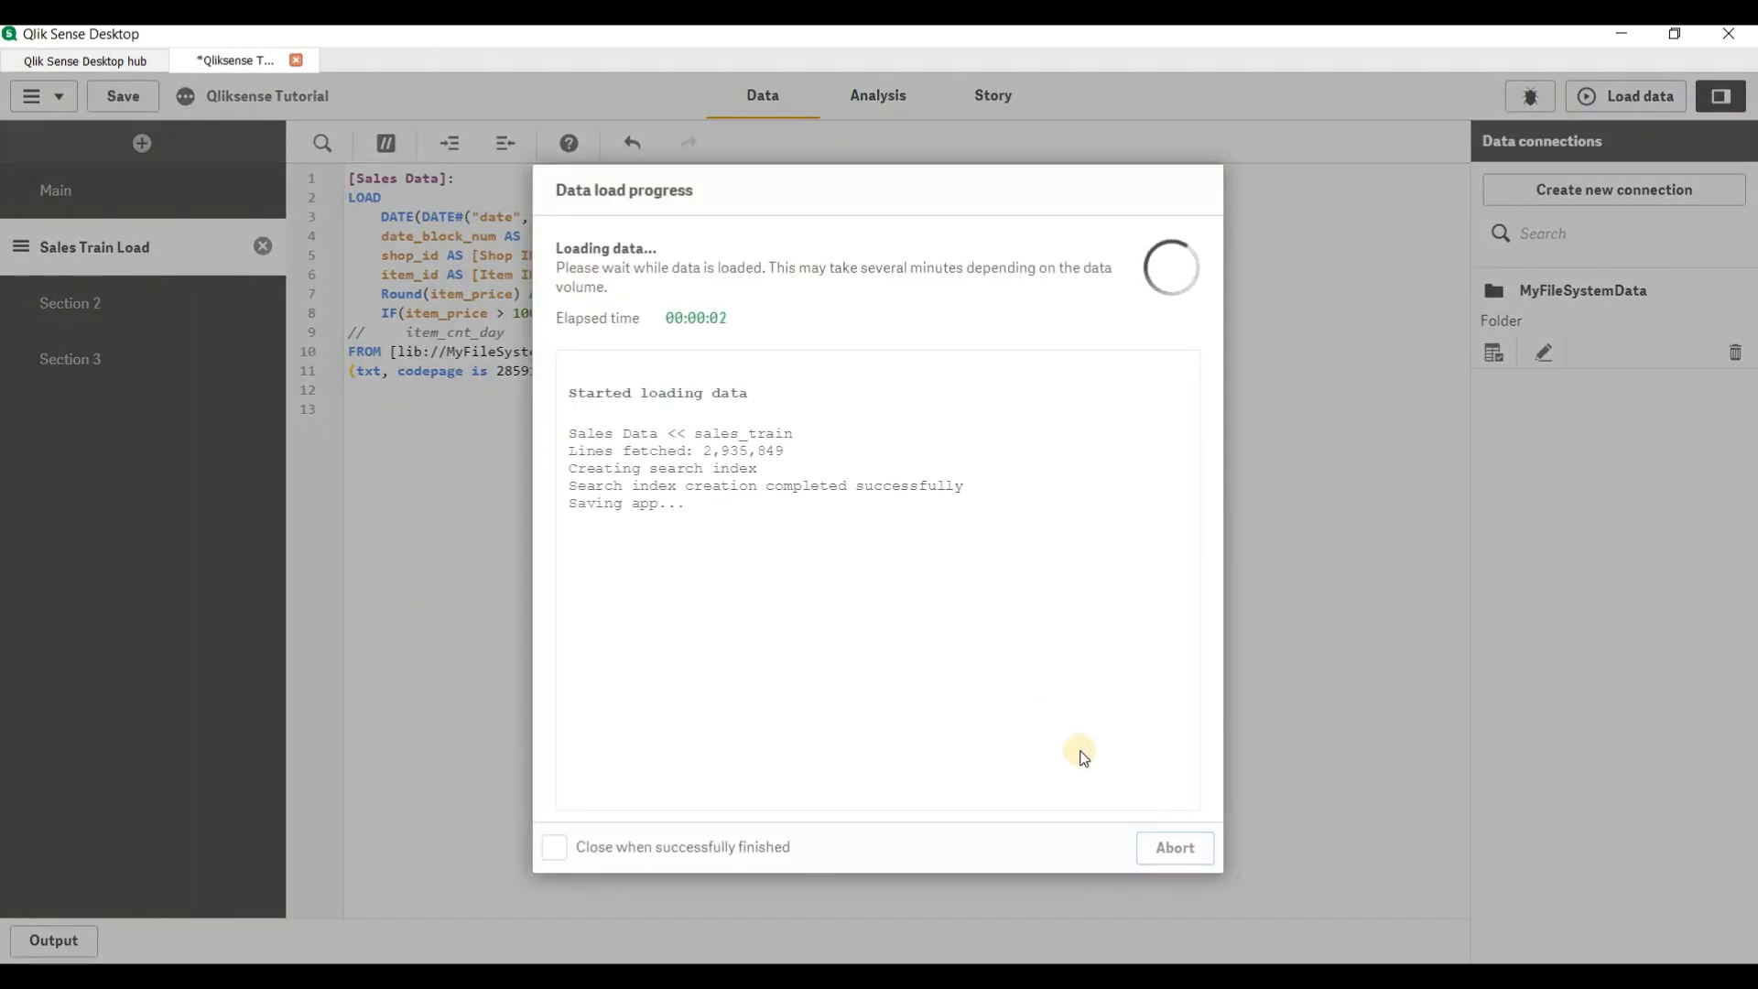
click(1175, 848)
Step: Preview the rows of the Sales Data table in the data model viewer
click(41, 97)
click(135, 291)
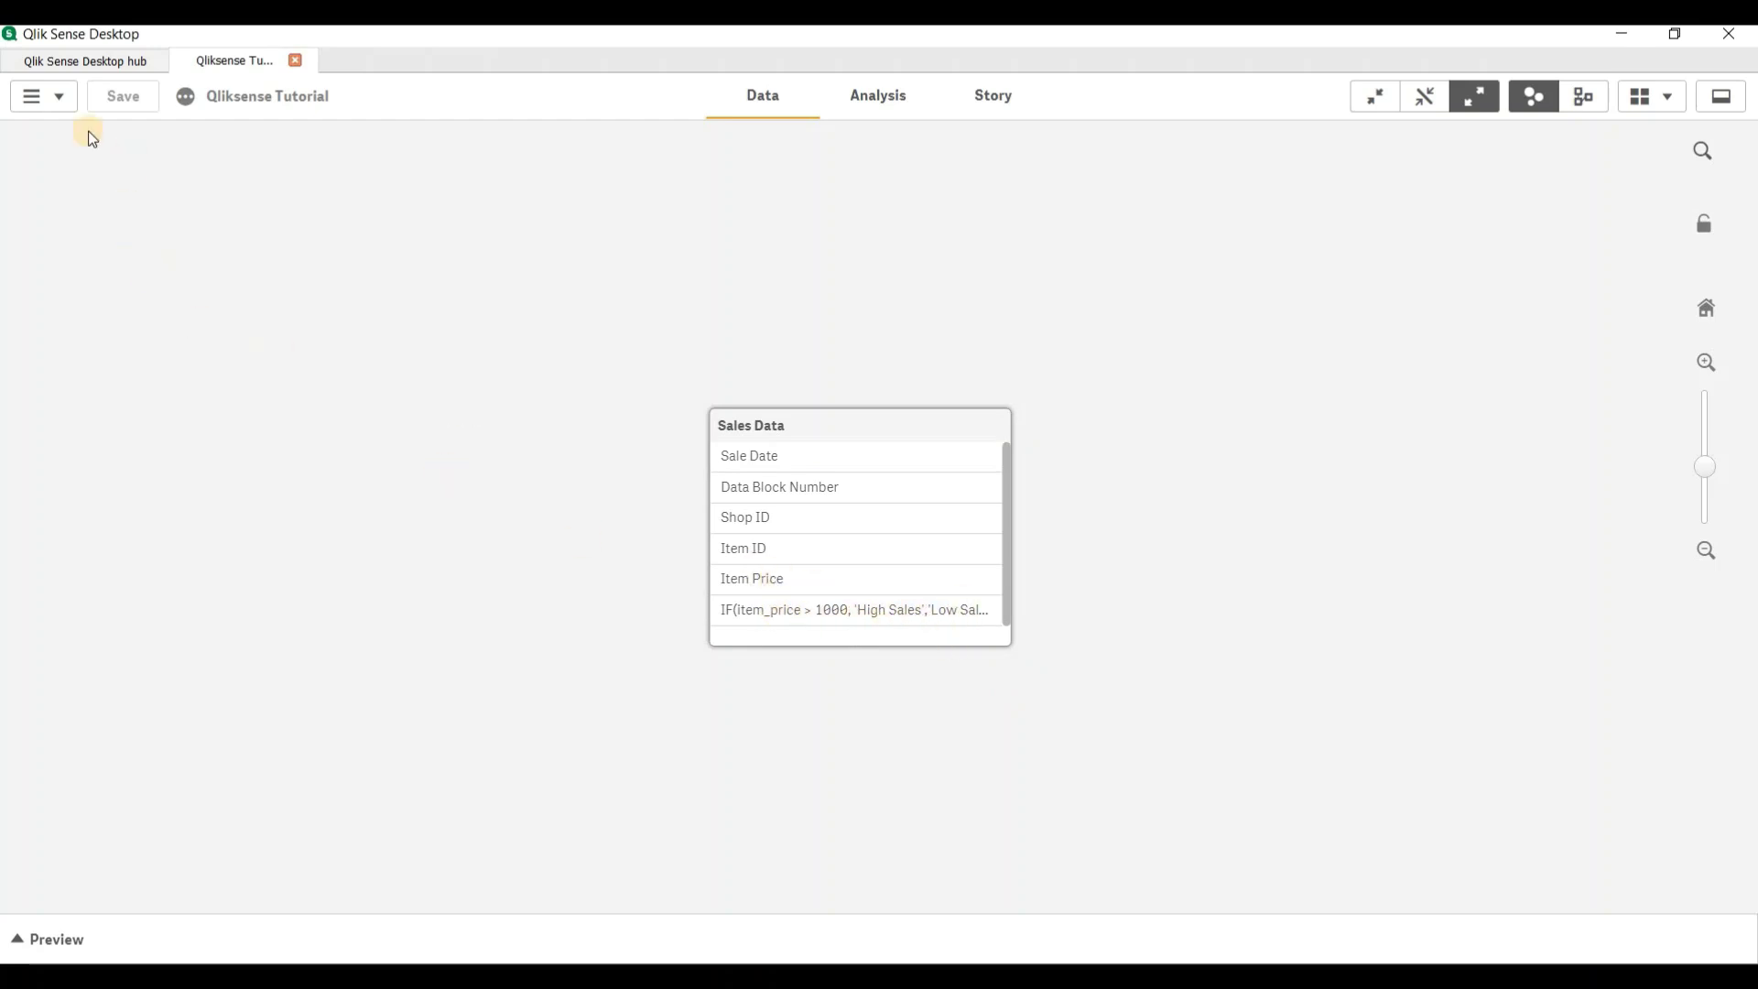
click(902, 430)
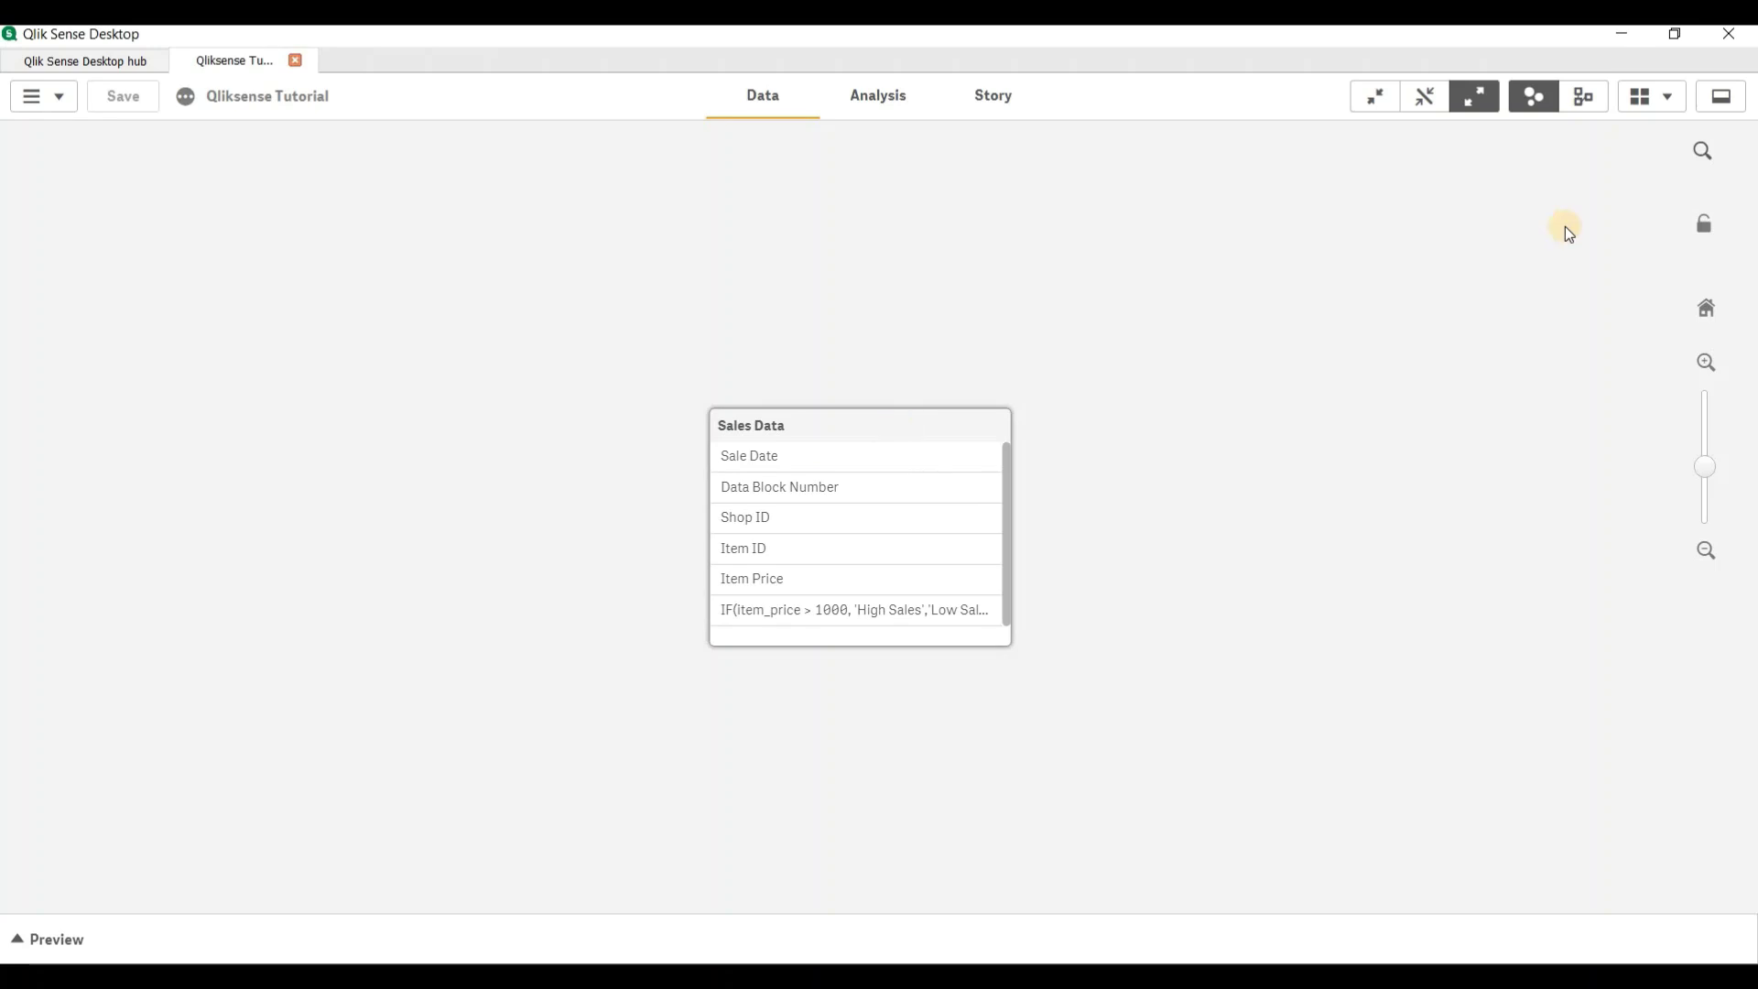
click(1730, 95)
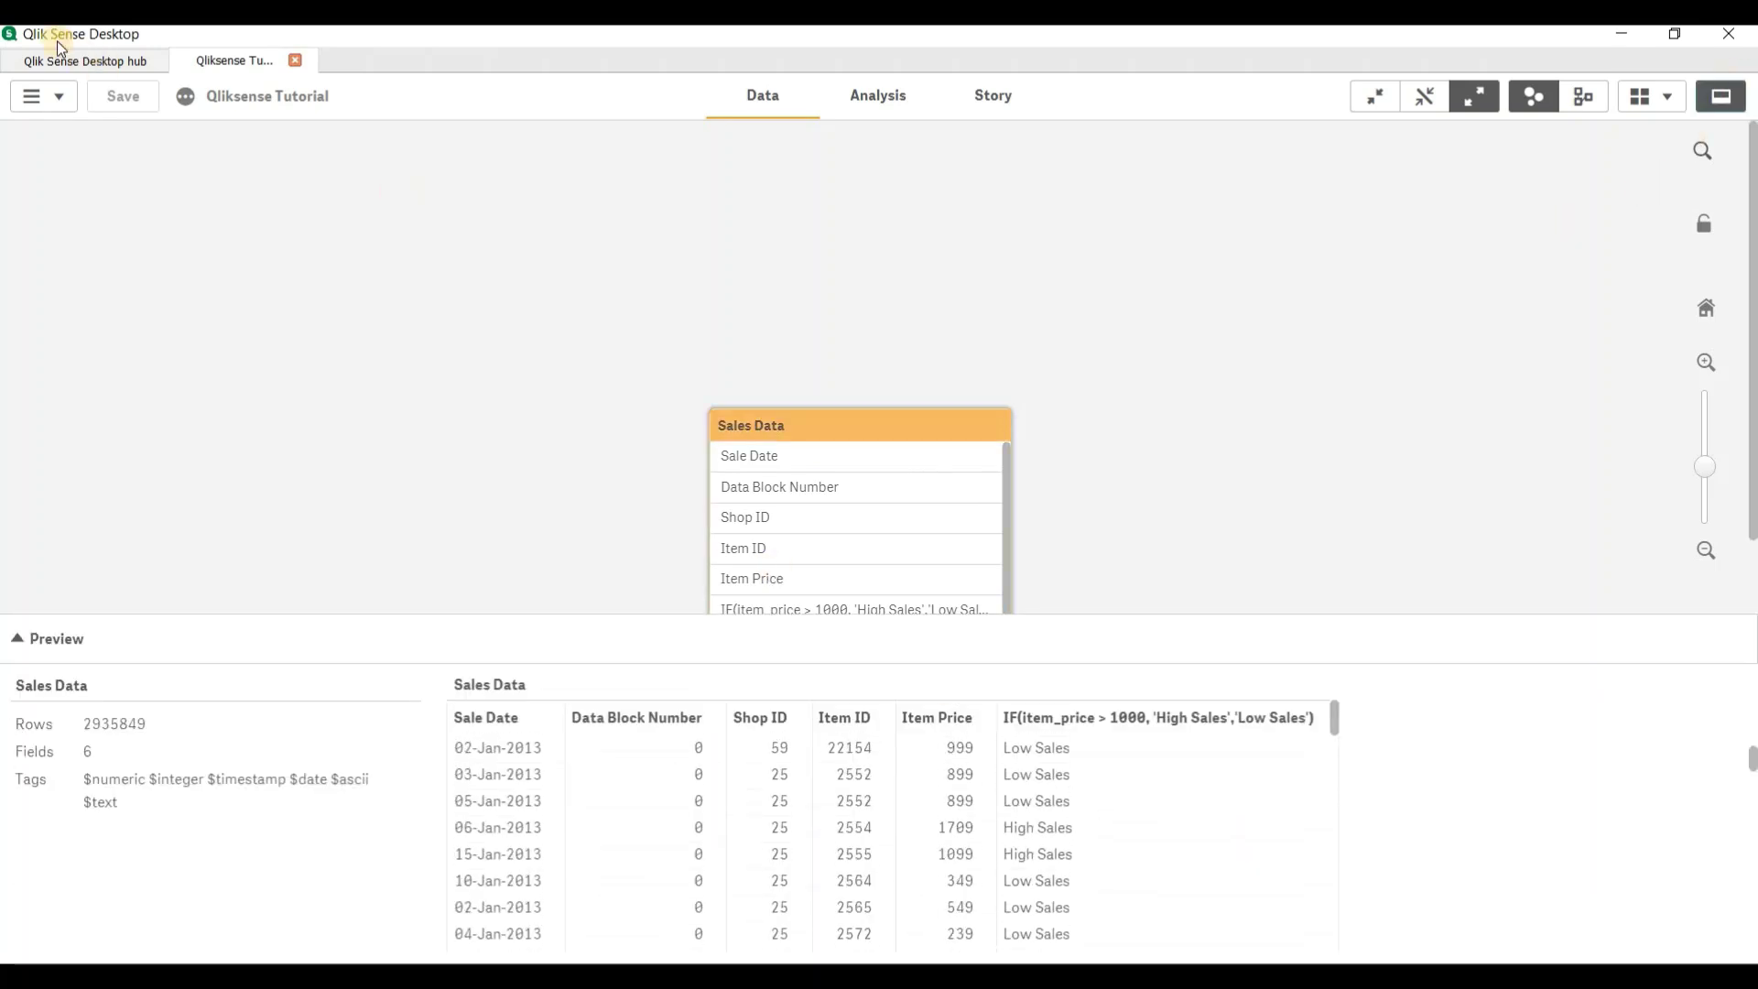
Step: Return to the data load editor, name the IF expression's field with AS [Transation Details], and save the app
click(55, 99)
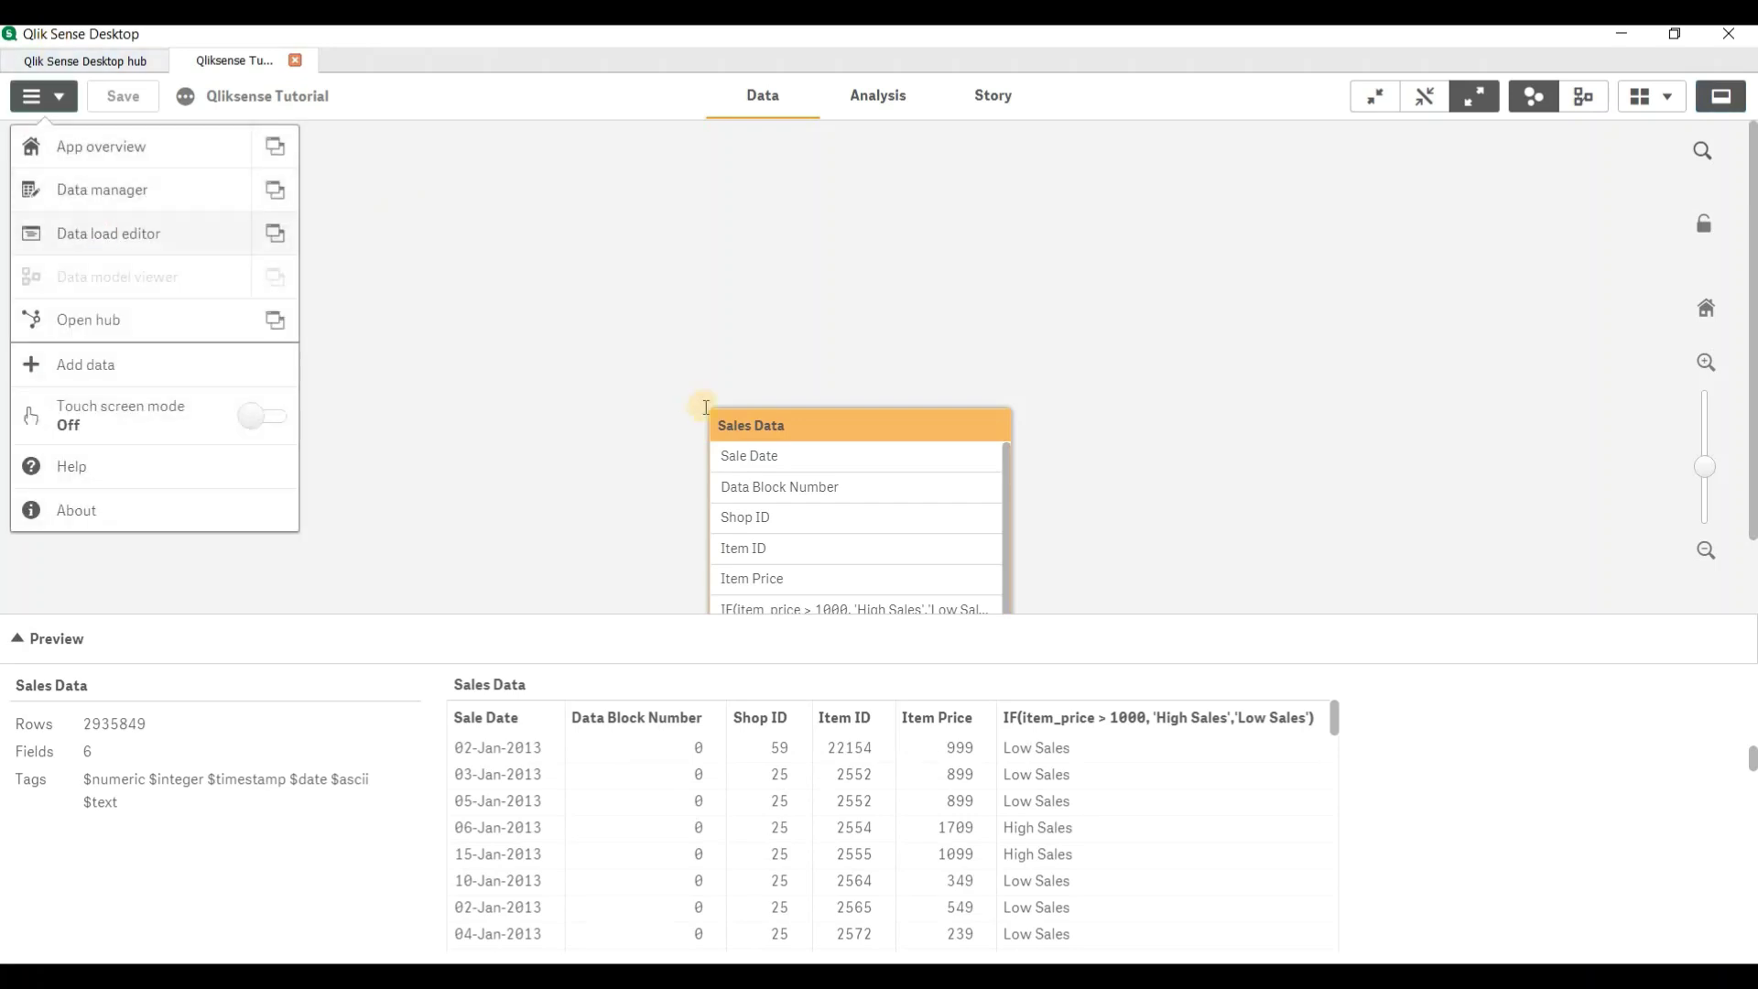
click(98, 232)
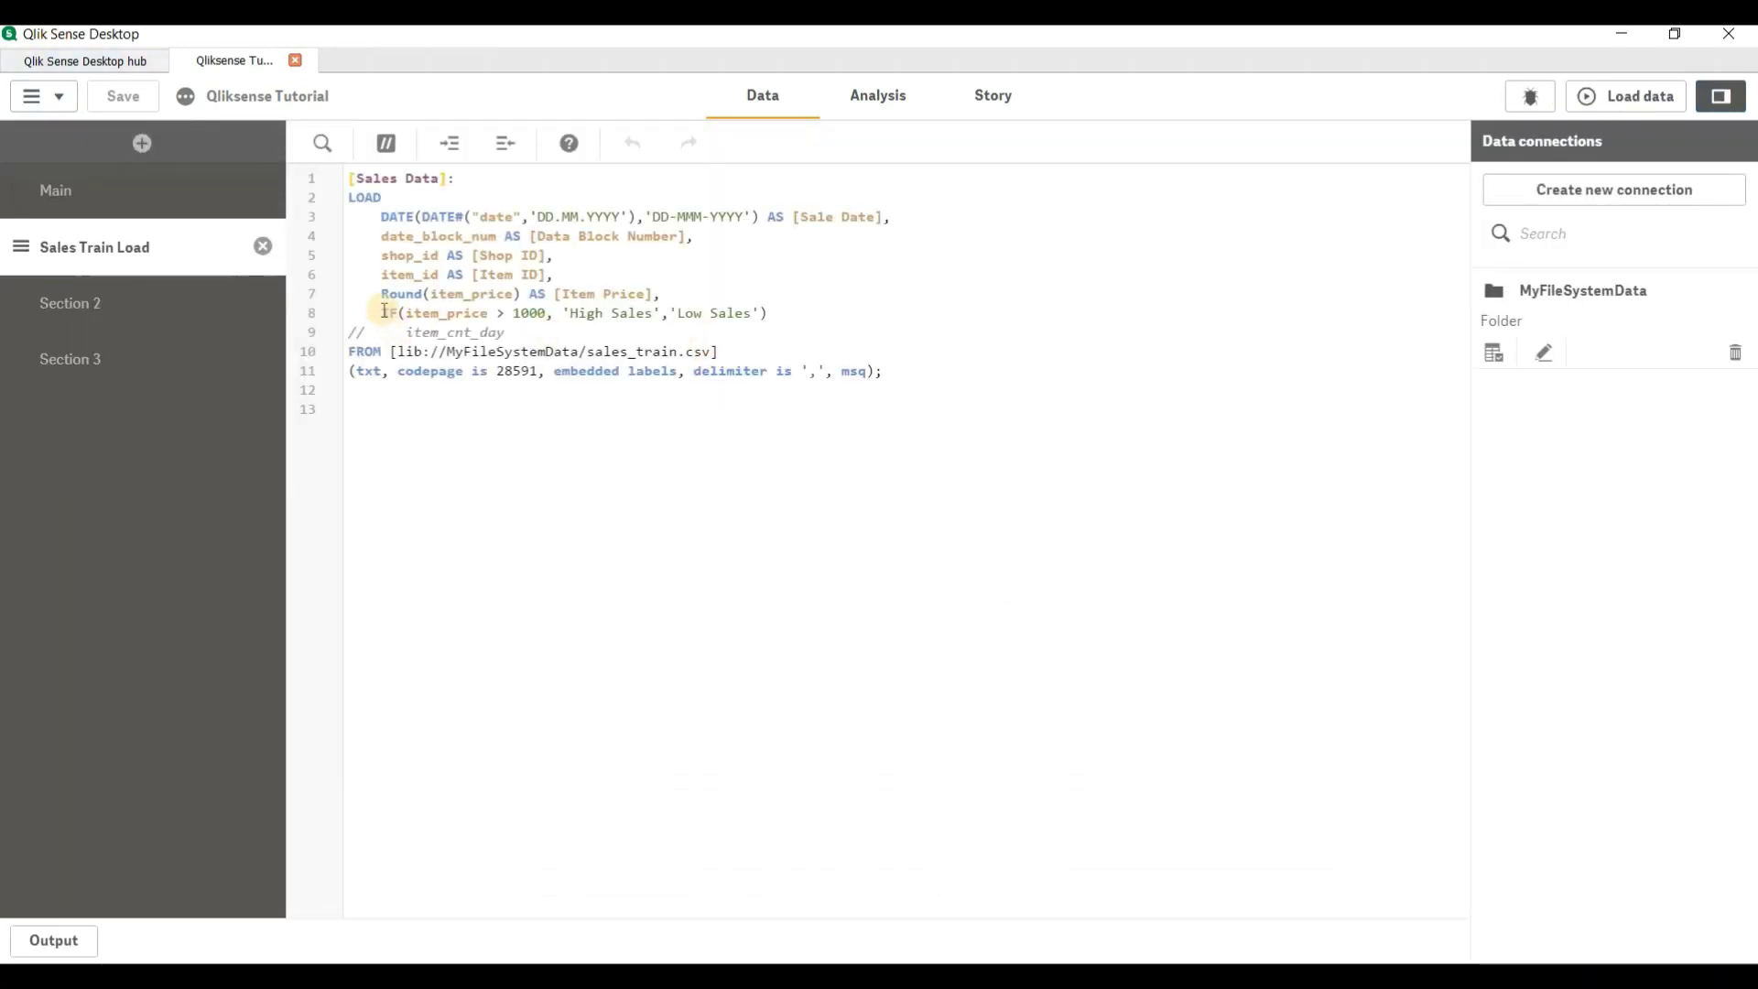
click(769, 313)
key(shift+Home)
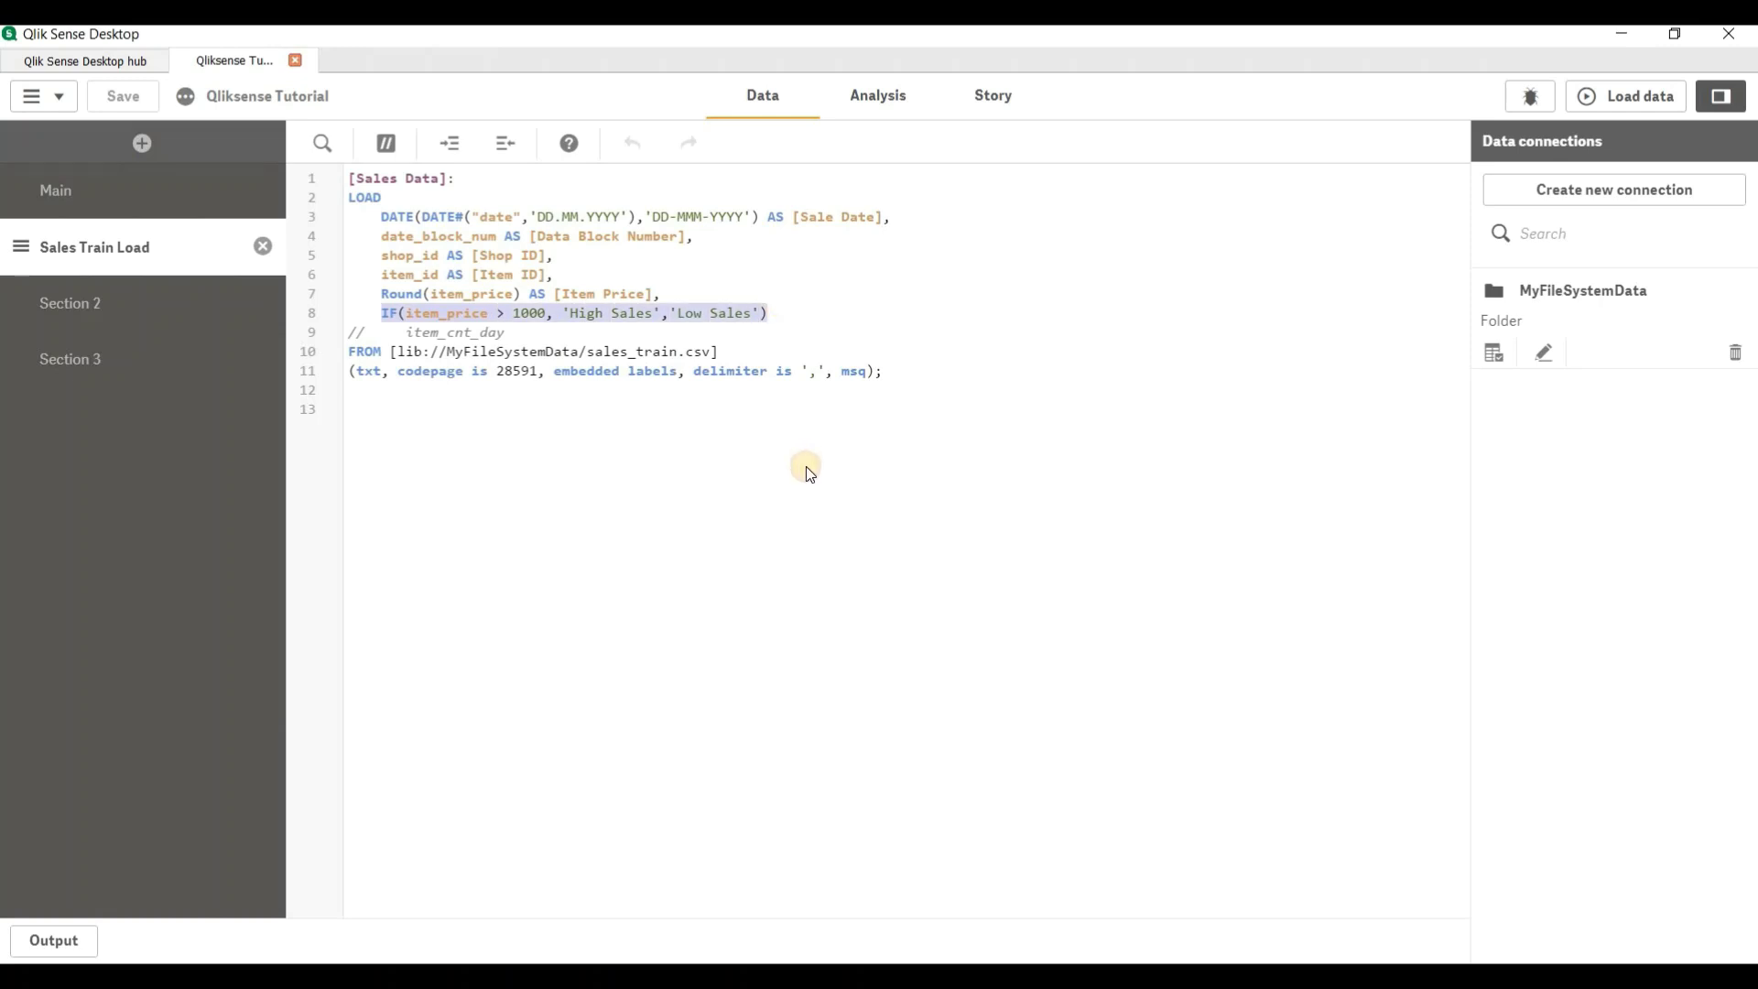
key(Right)
text(AS)
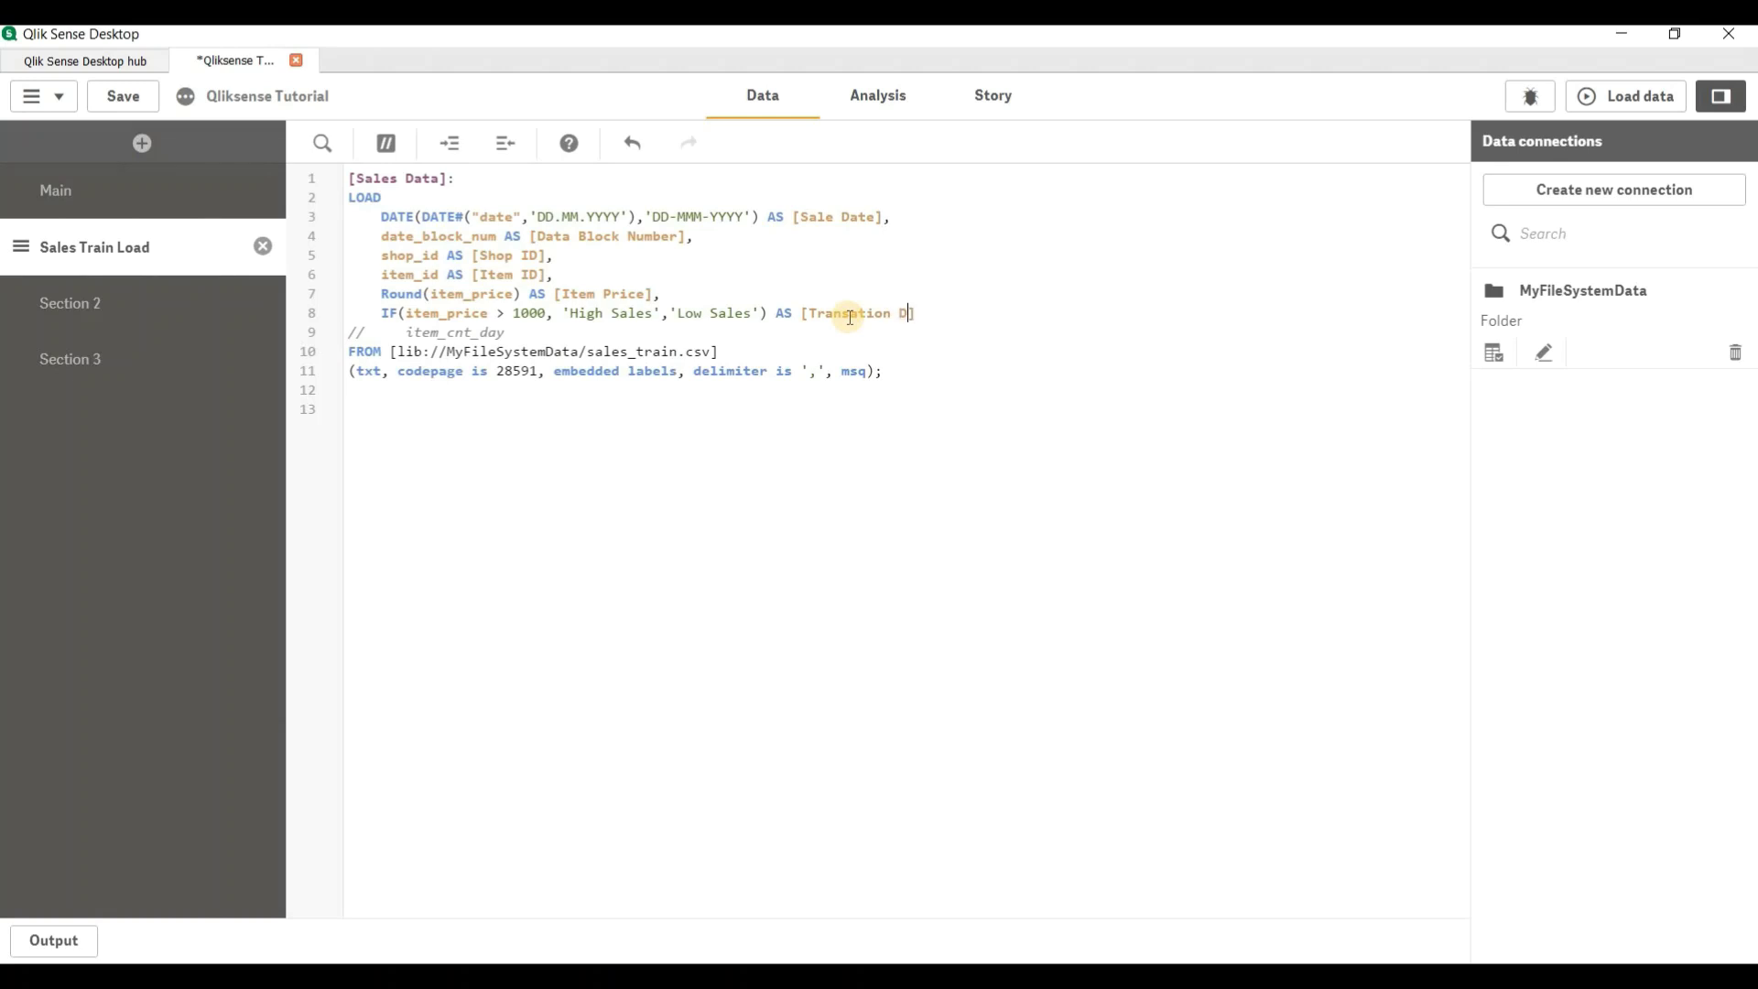
key(ctrl+s)
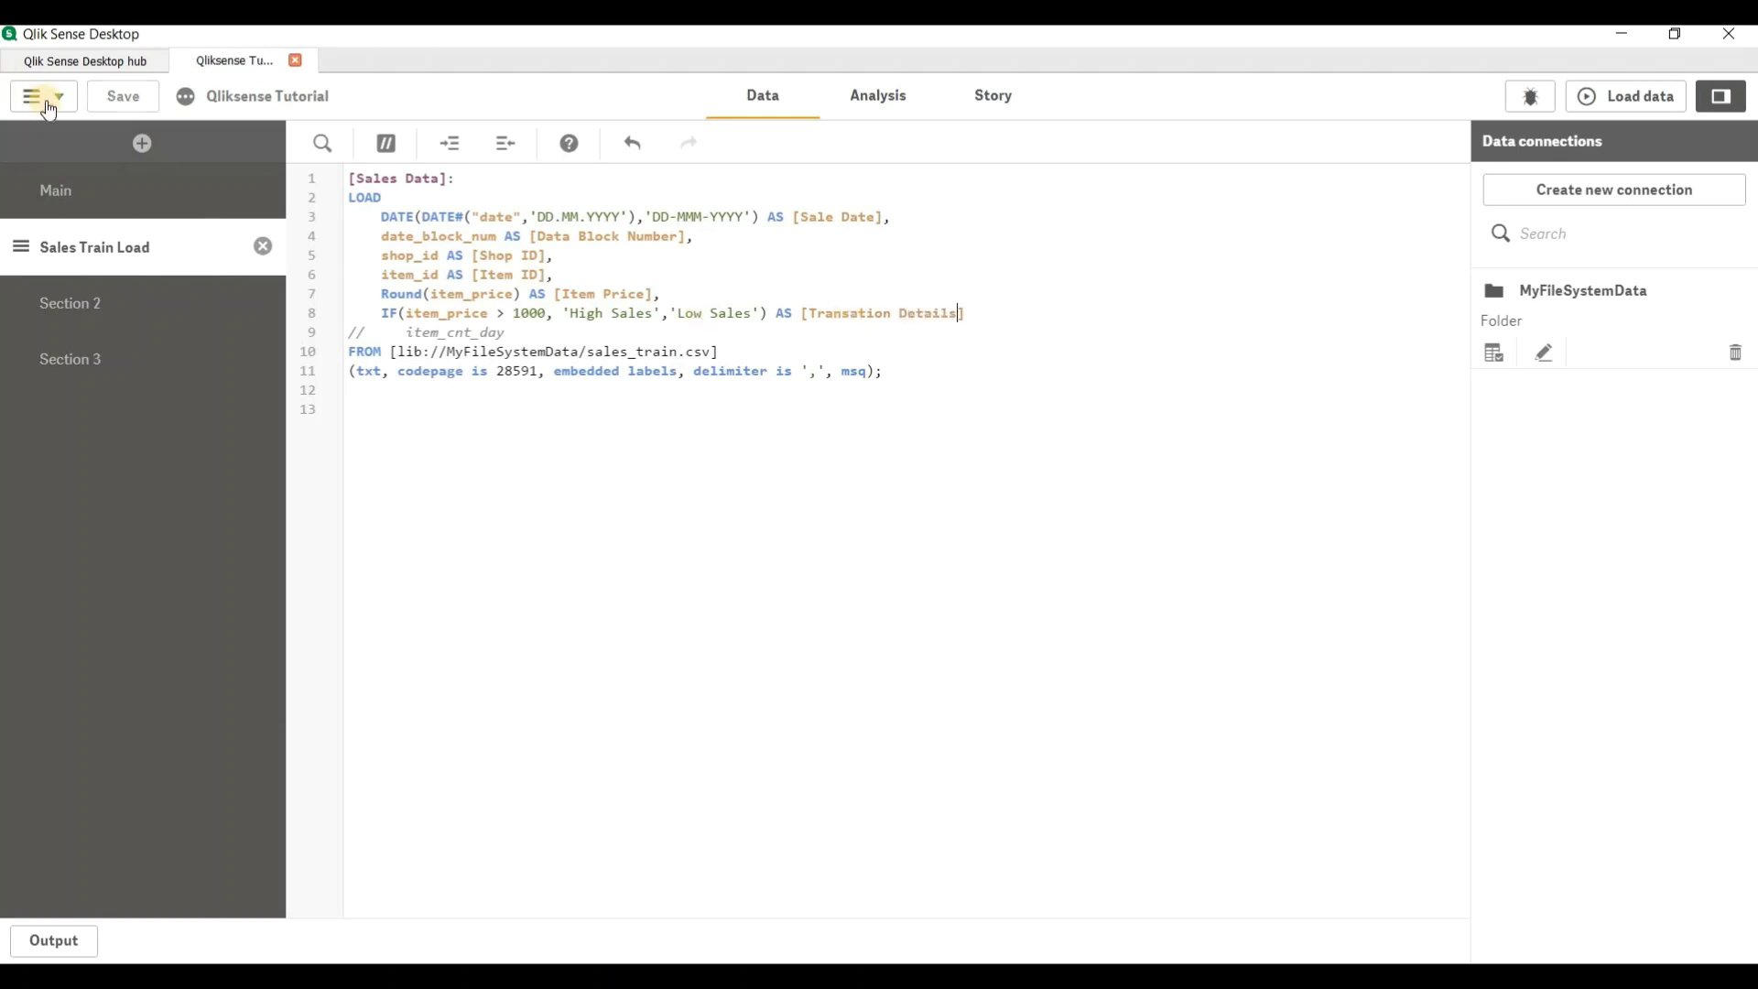
Step: Reload the data with the updated script and preview the Sales Data table in the data model viewer
click(1622, 95)
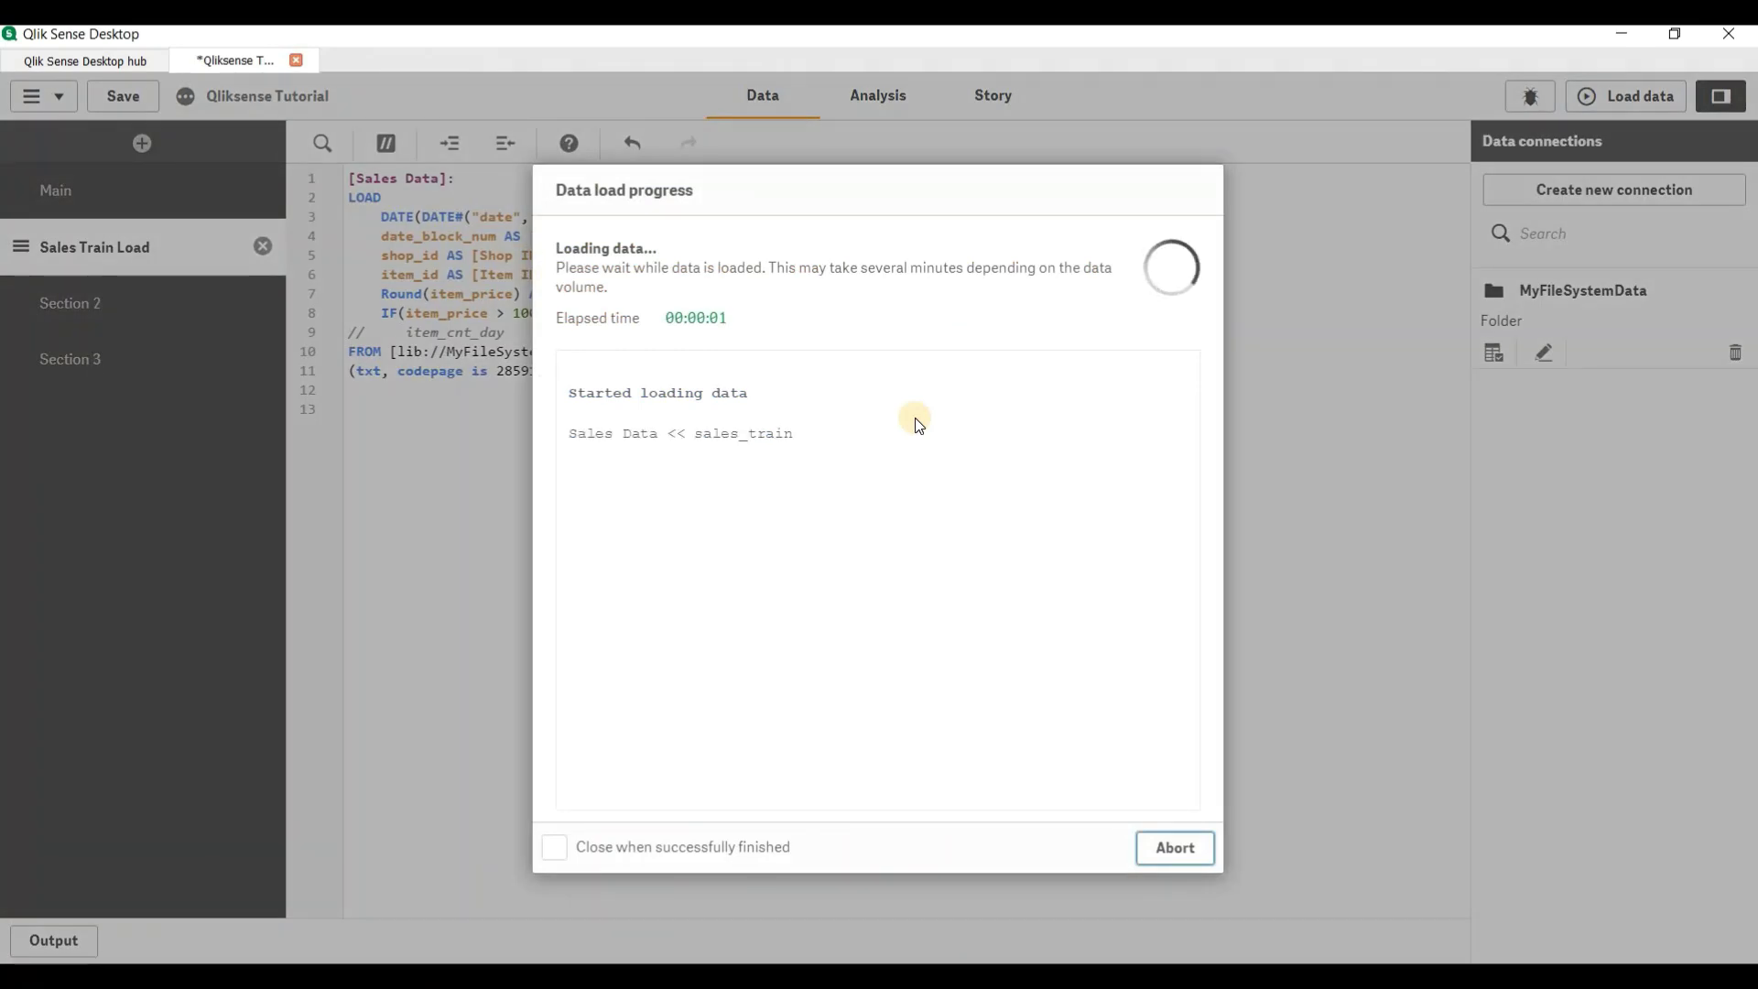
click(1176, 847)
click(47, 108)
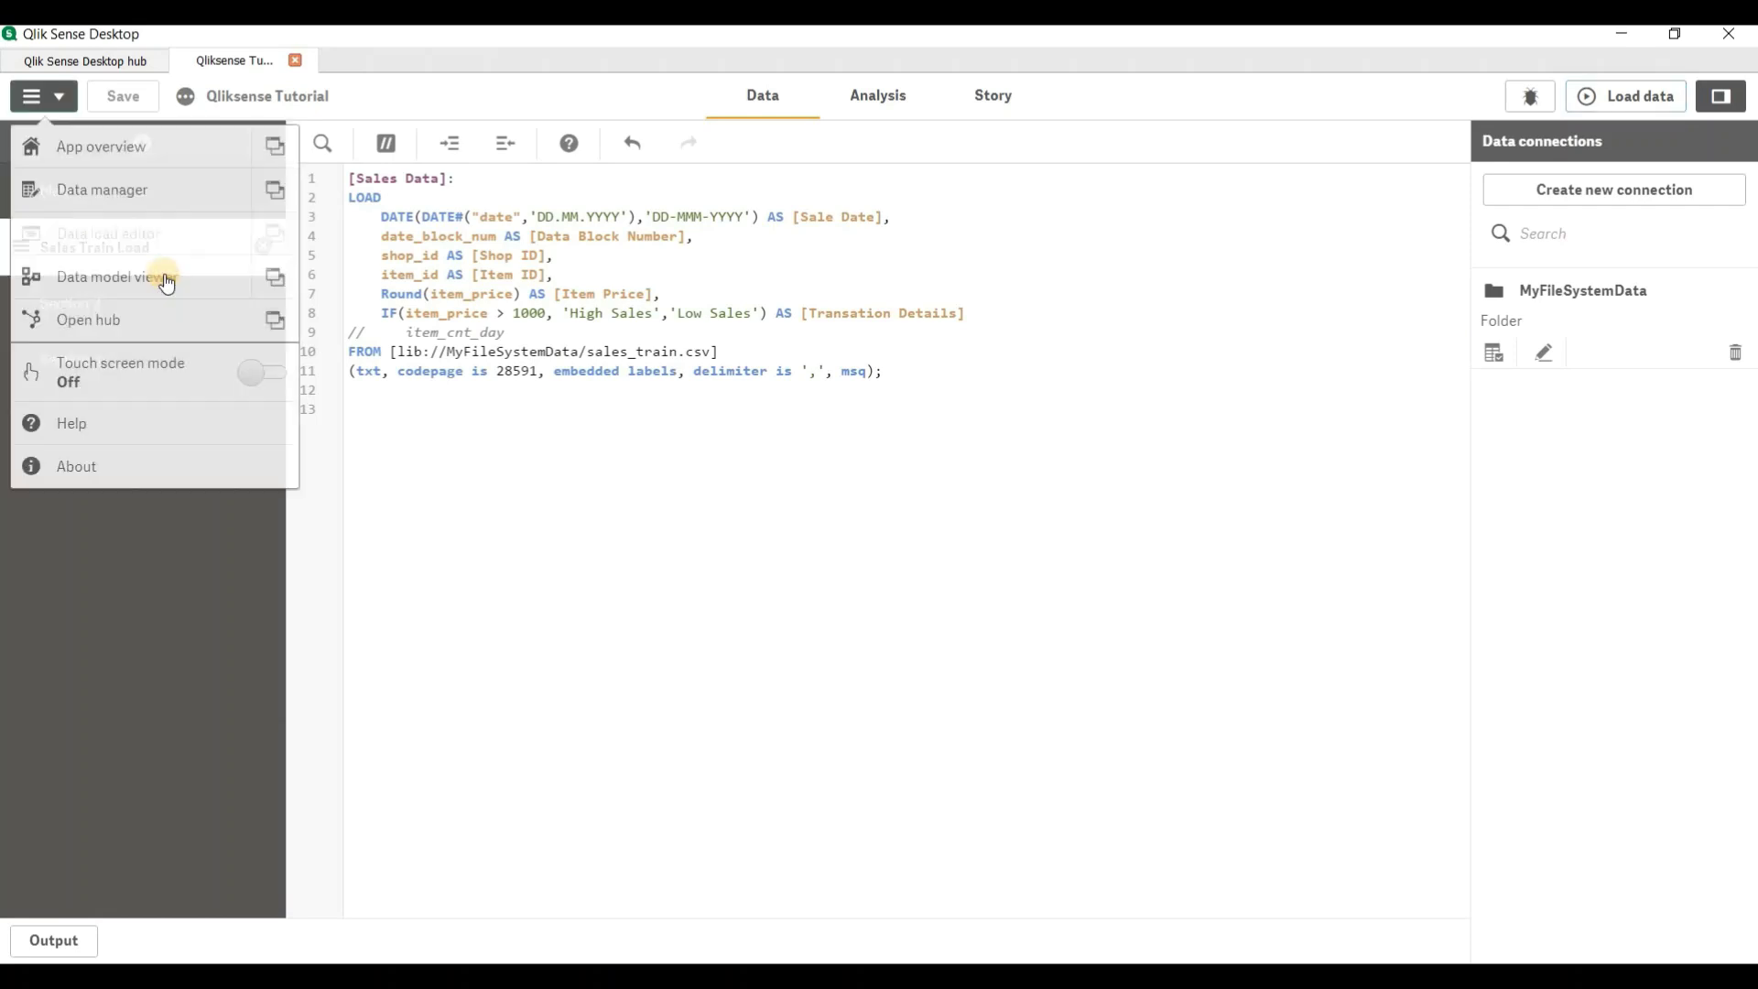
click(174, 275)
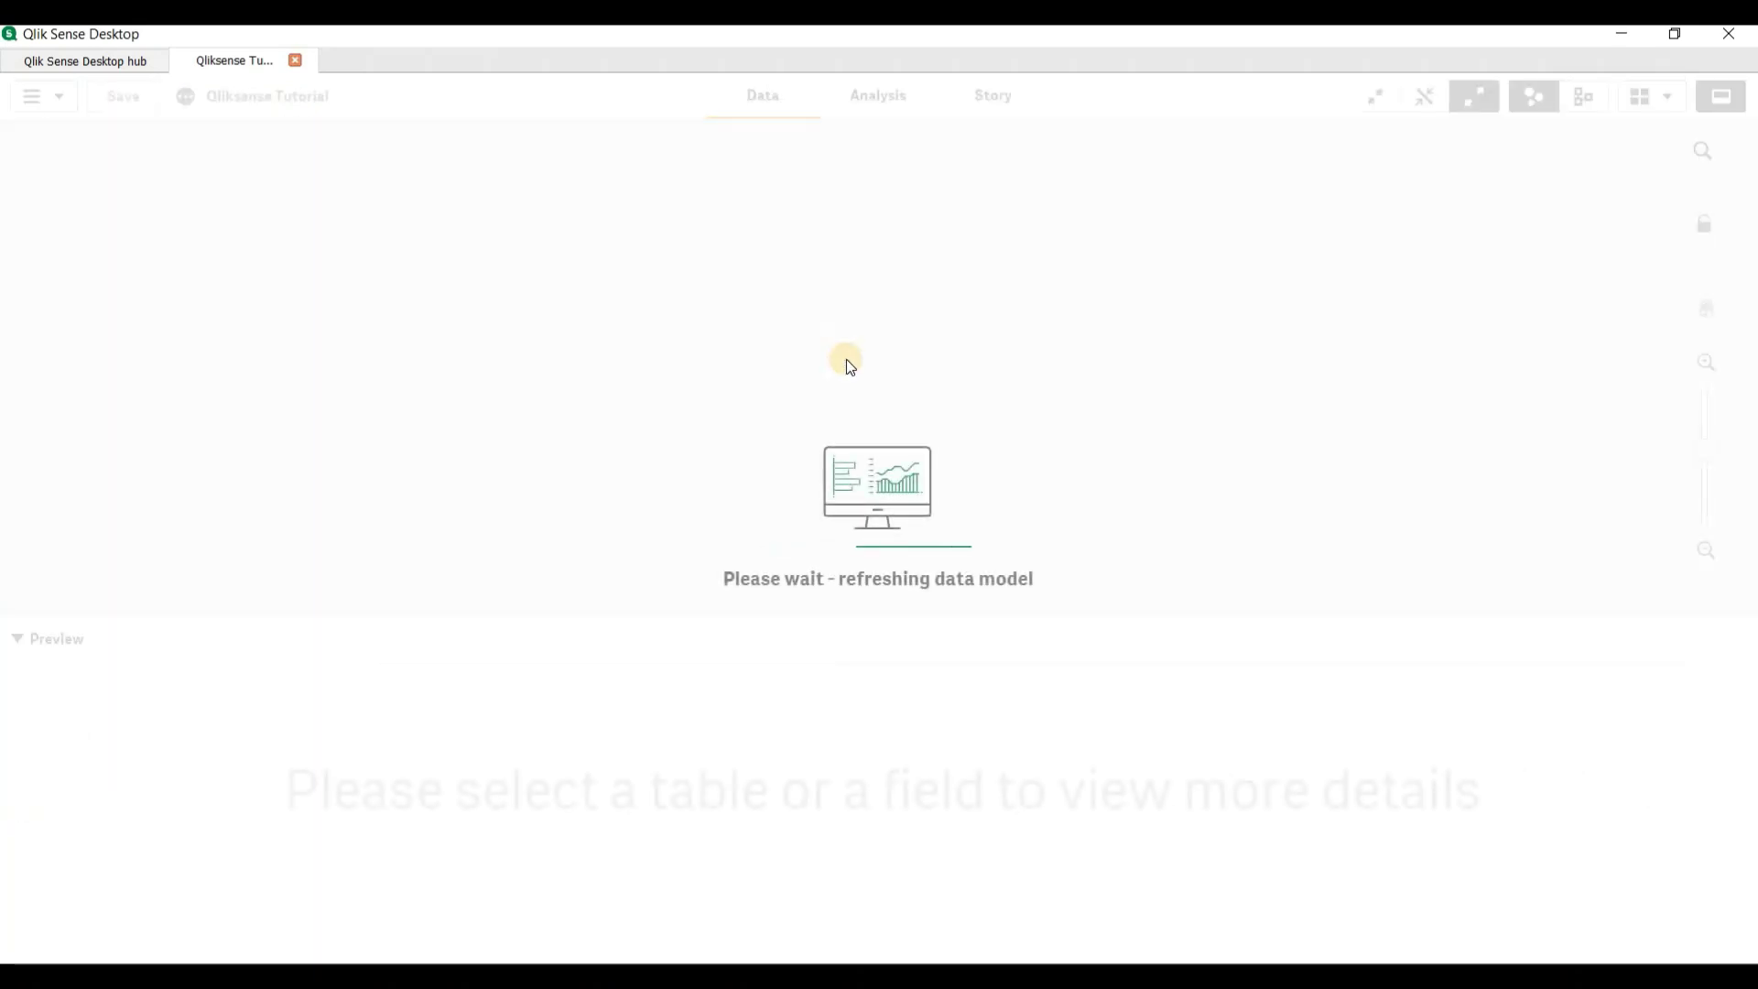
click(842, 441)
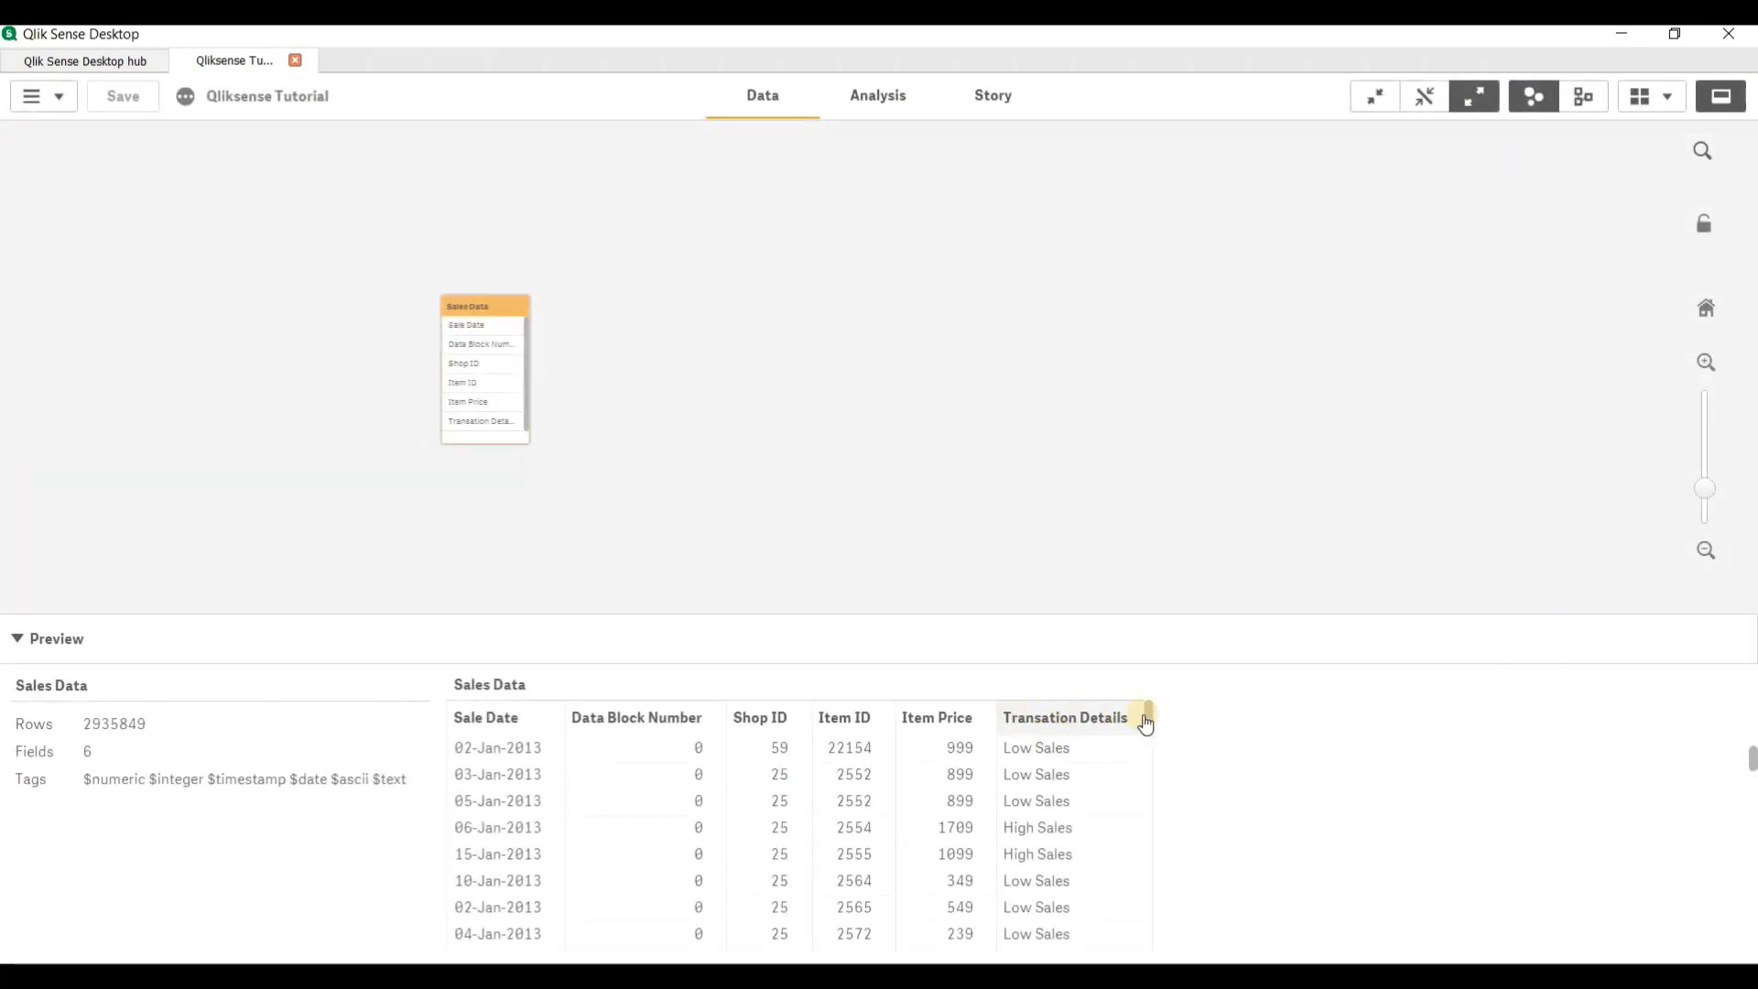
Step: On the Dashboard sheet, narrow the Shop ID pie chart, add a Transation Details table in the freed space beside it, and finish editing
click(871, 101)
click(1407, 547)
drag(1407, 548, 969, 546)
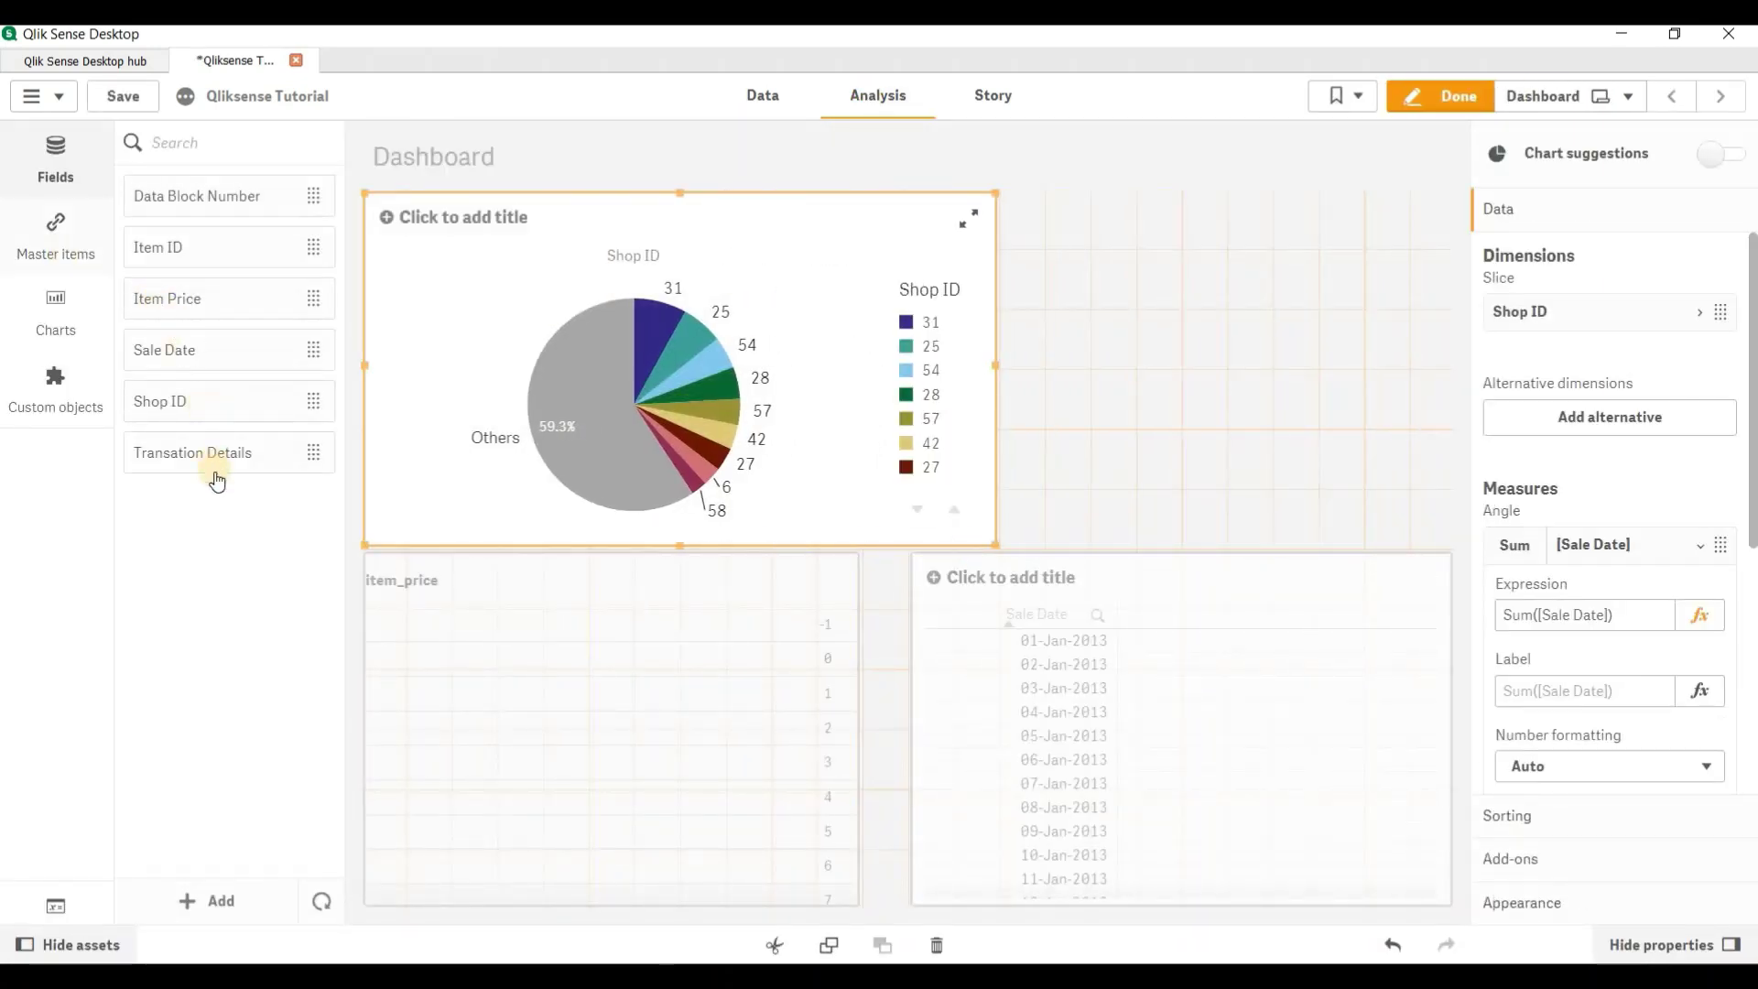
drag(220, 465, 1209, 321)
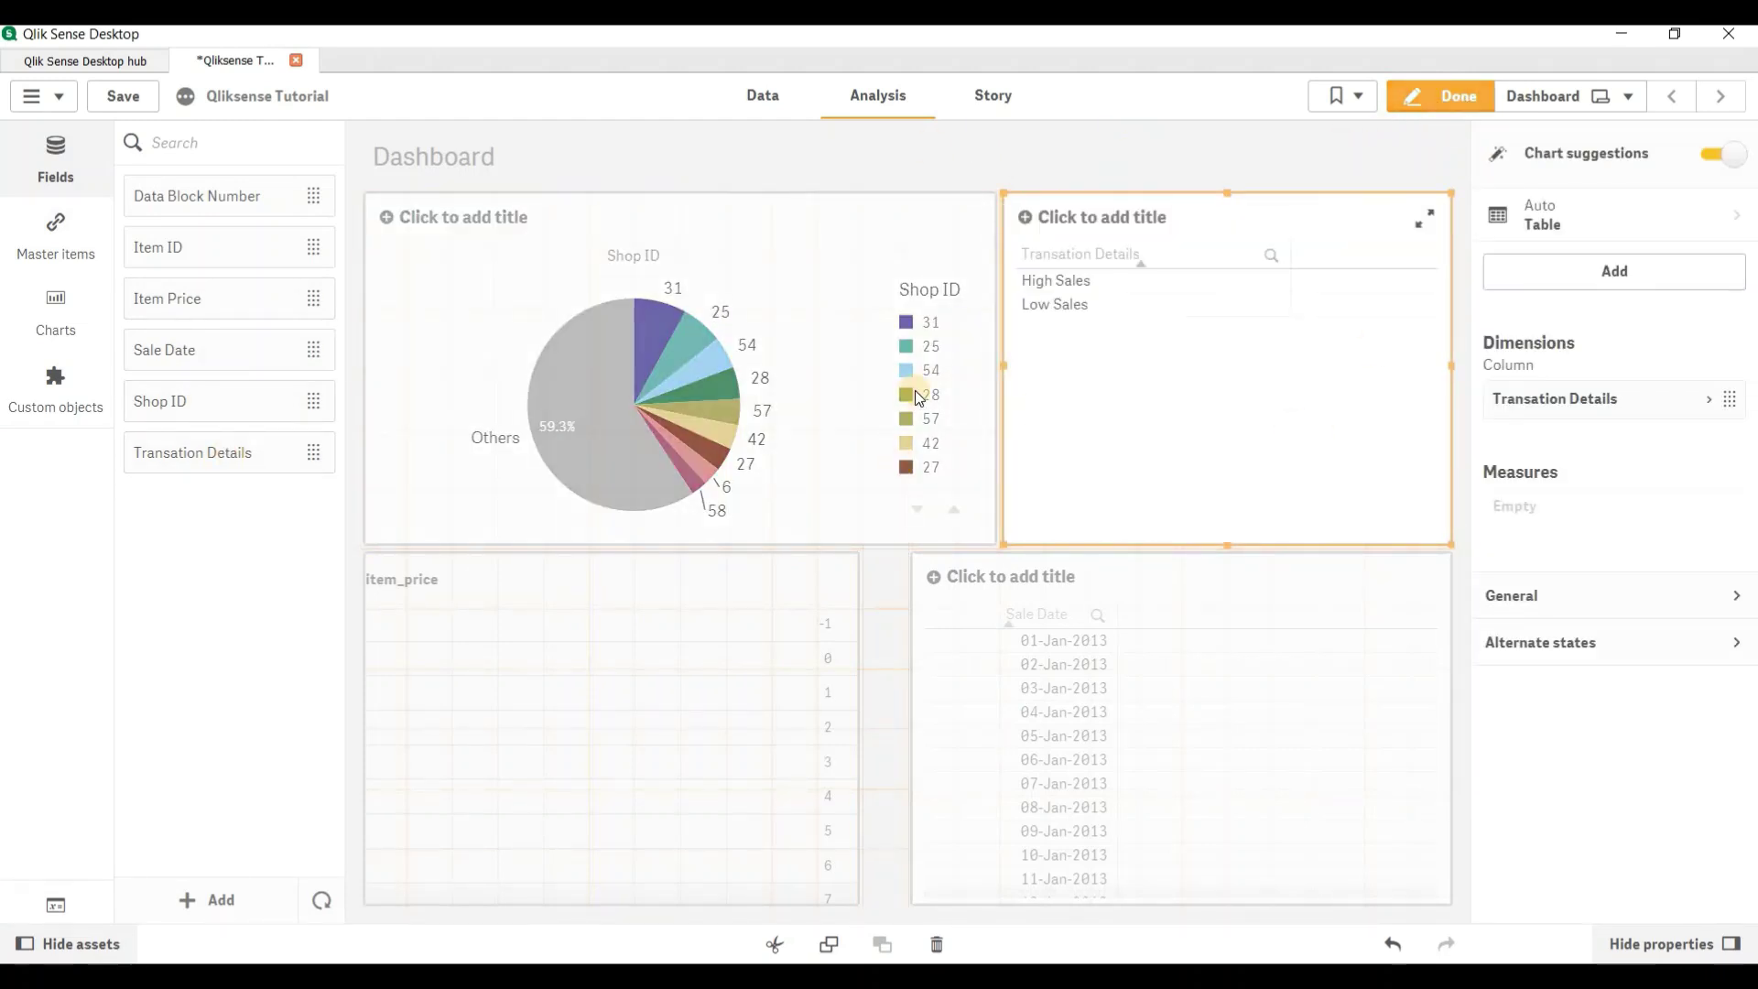
key(ctrl+e)
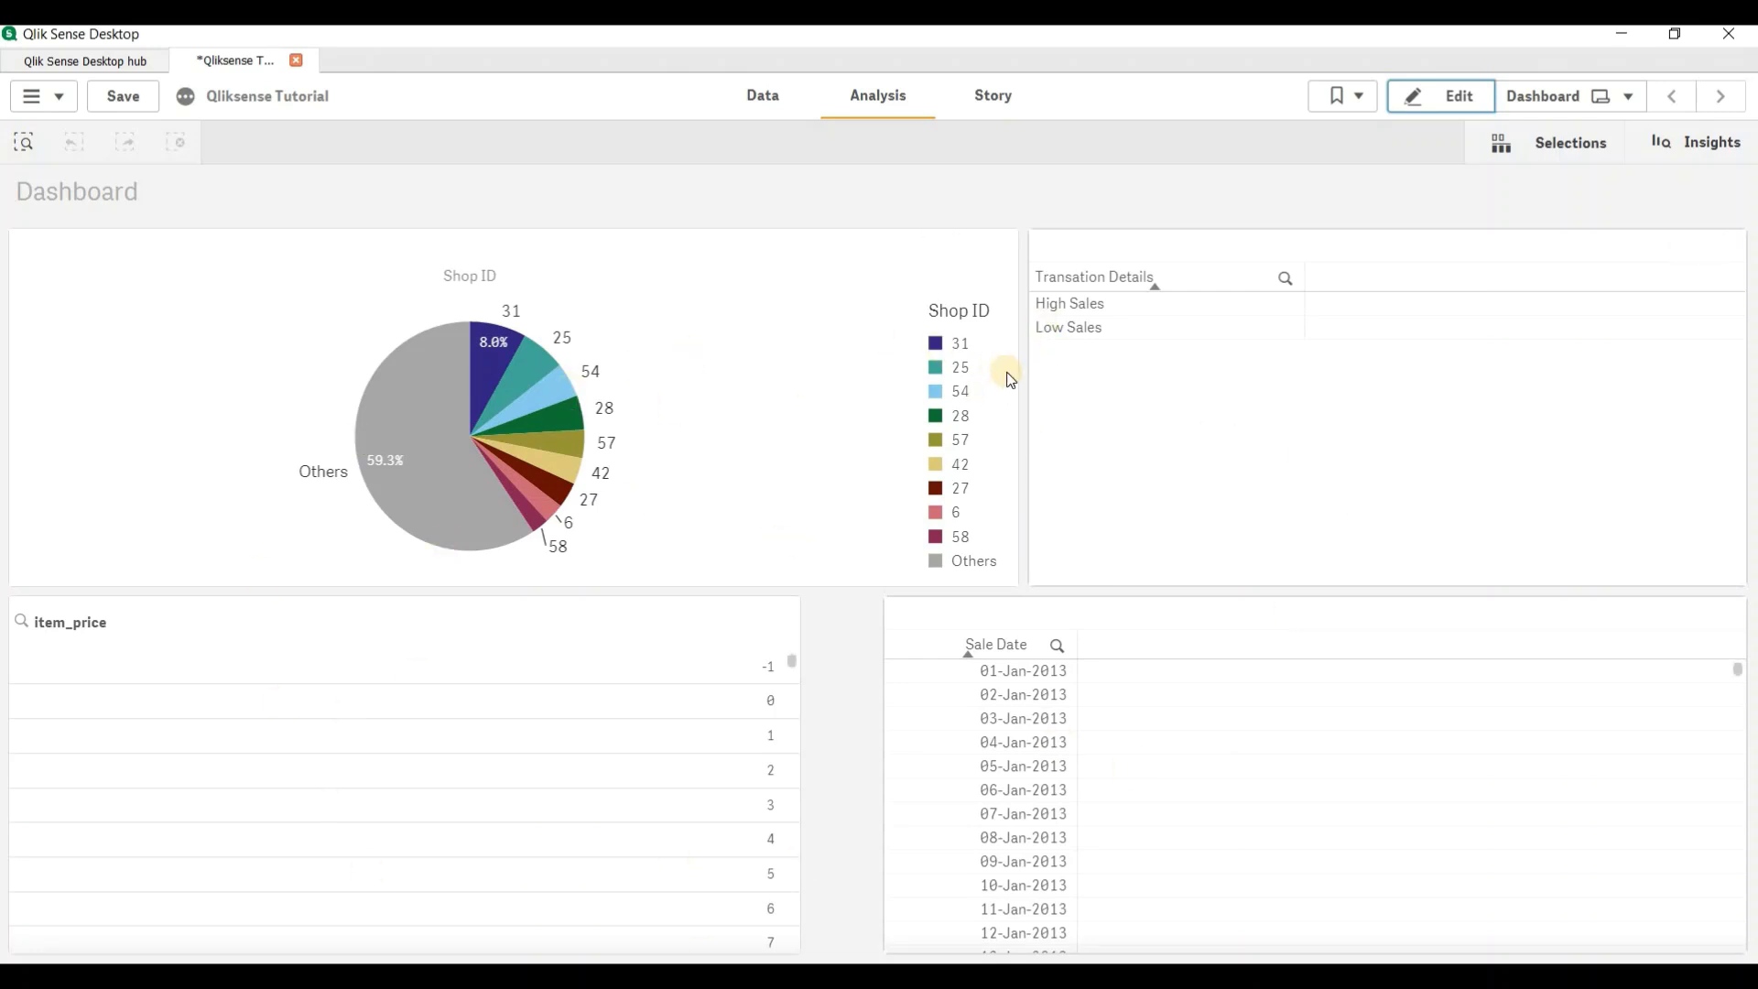
Step: Filter the dashboard by High Sales, examine the item_price values, and cancel the selection
click(1107, 309)
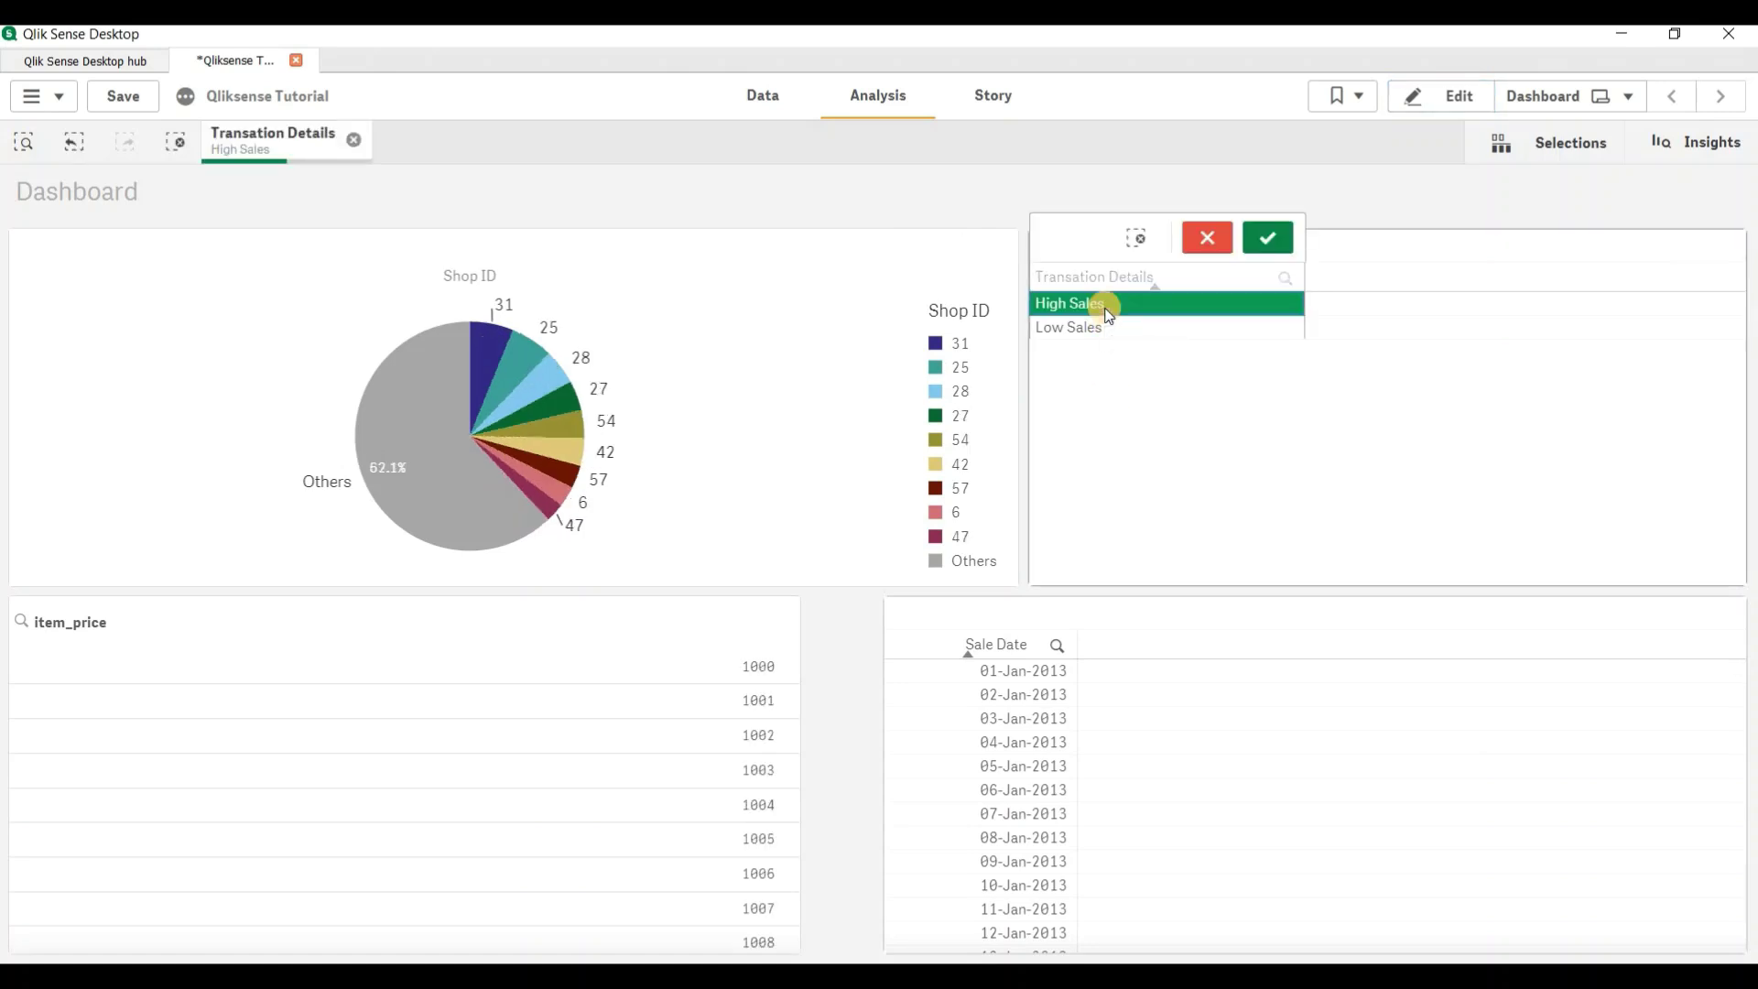
scroll(590, 794, down, 20)
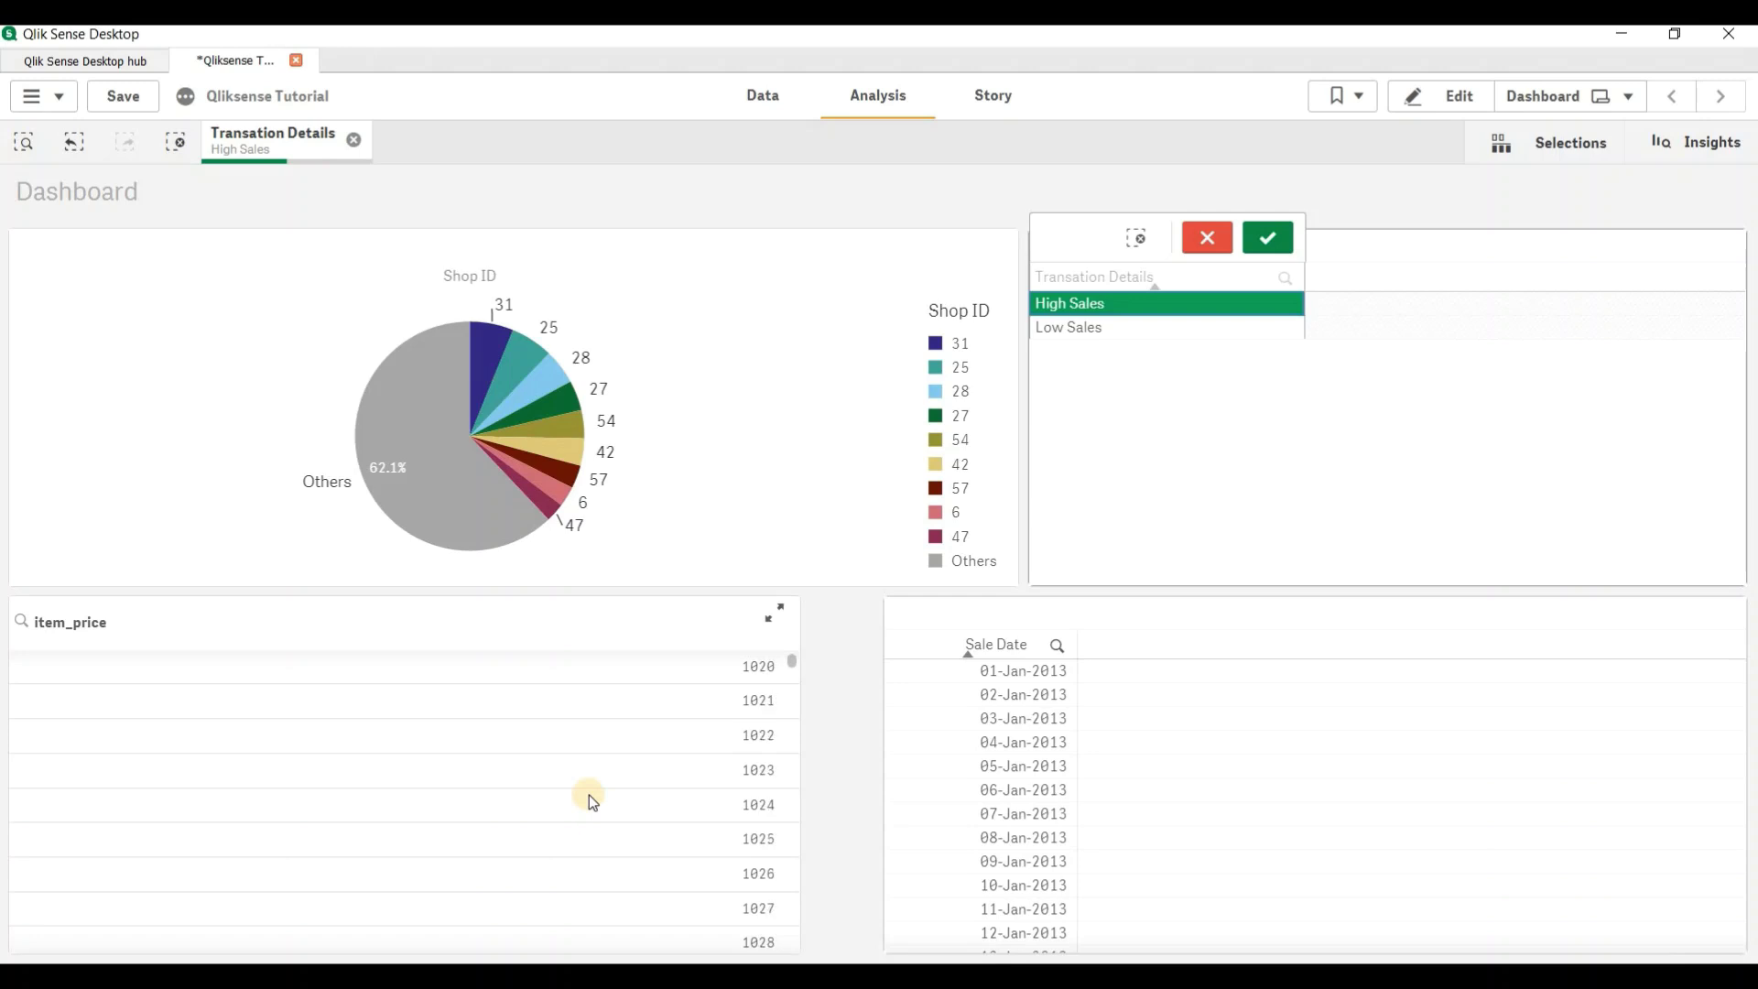
scroll(590, 794, down, 20)
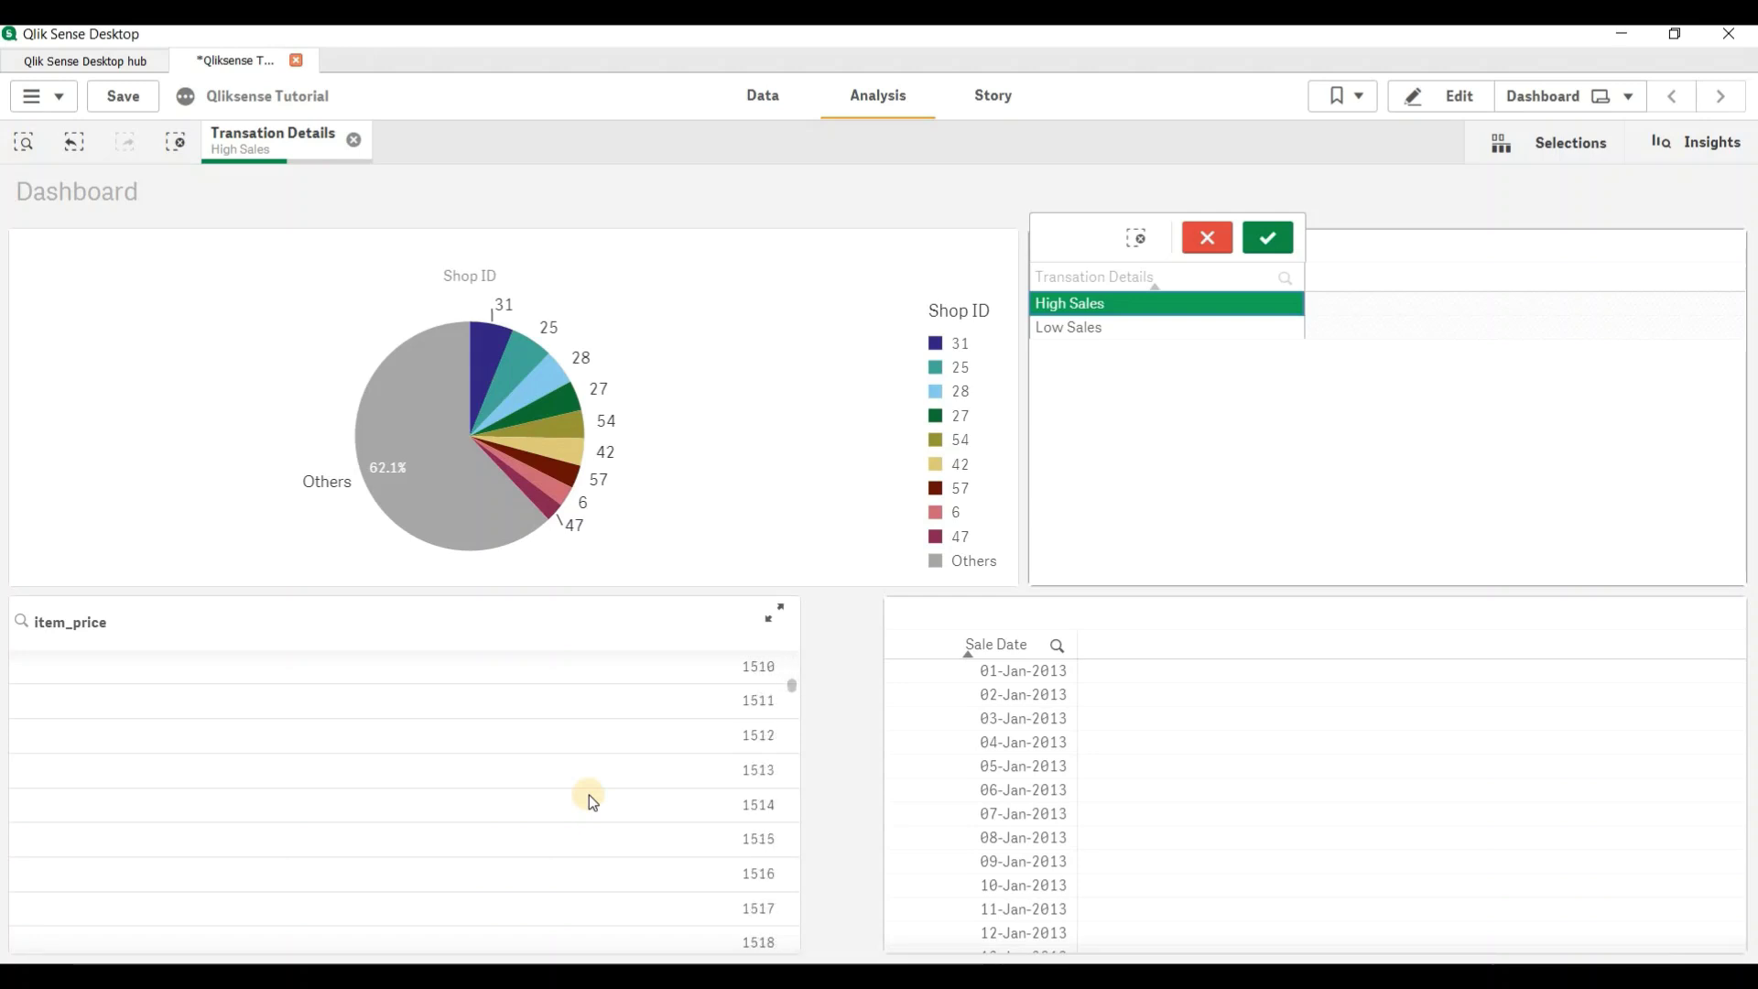
scroll(590, 795, up, 20)
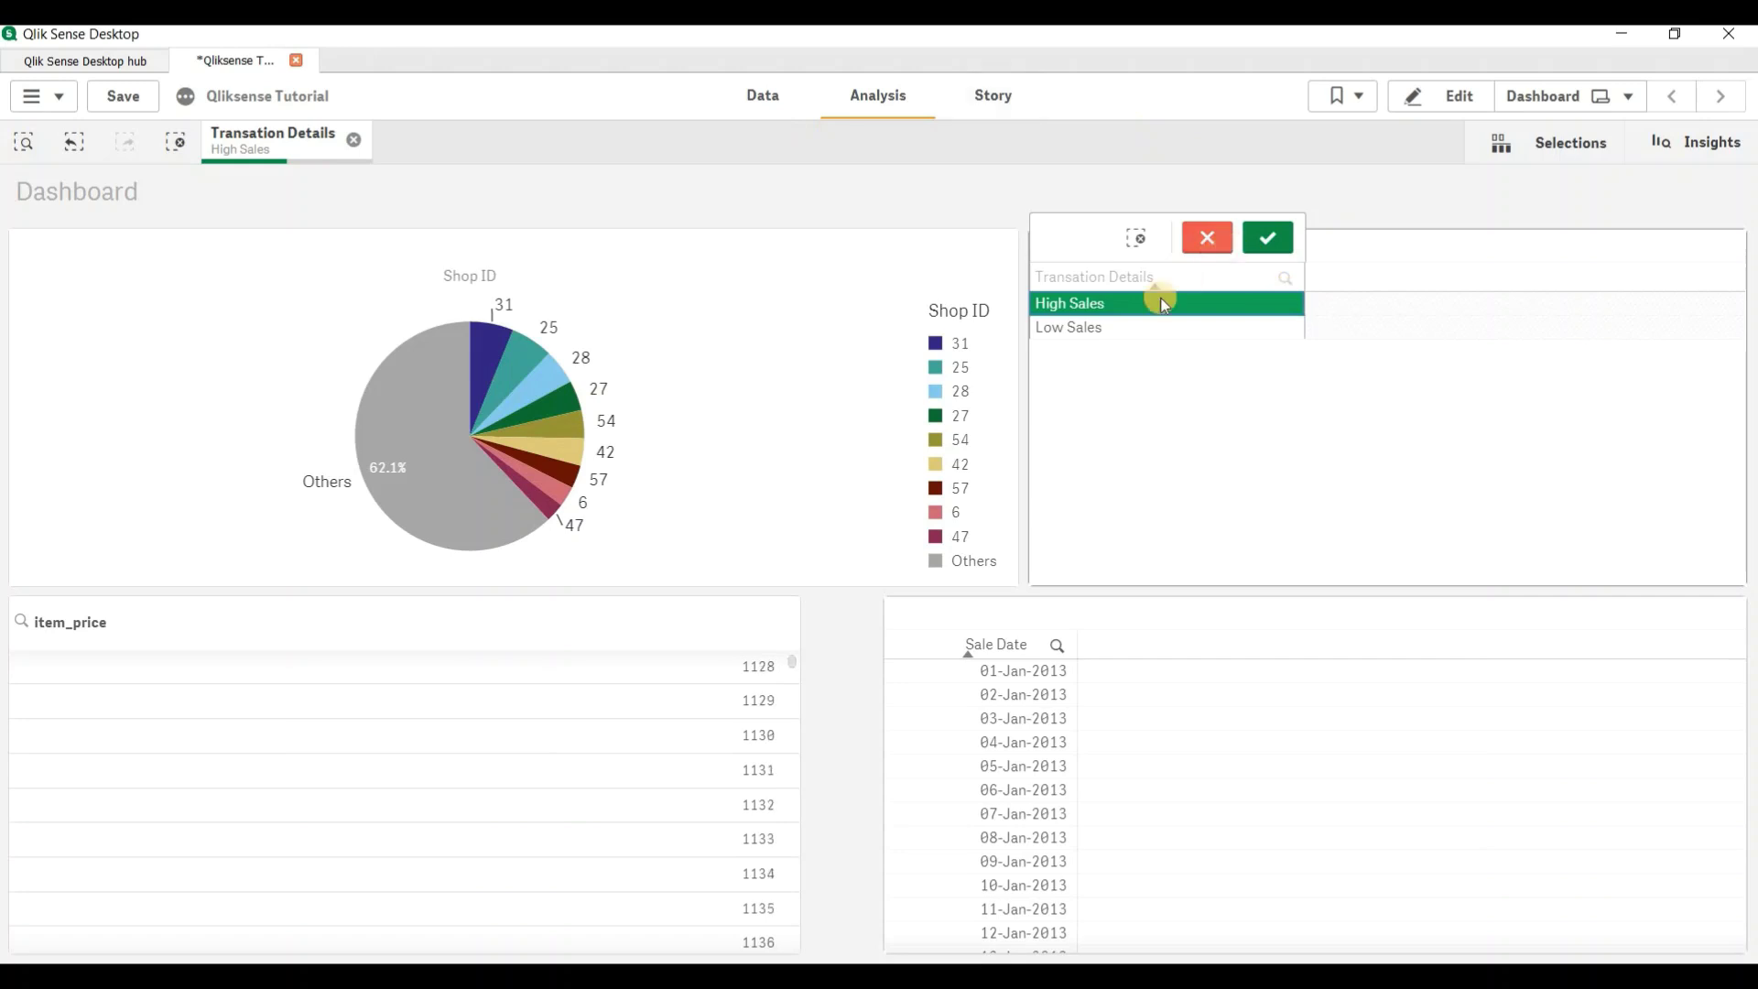
click(1204, 242)
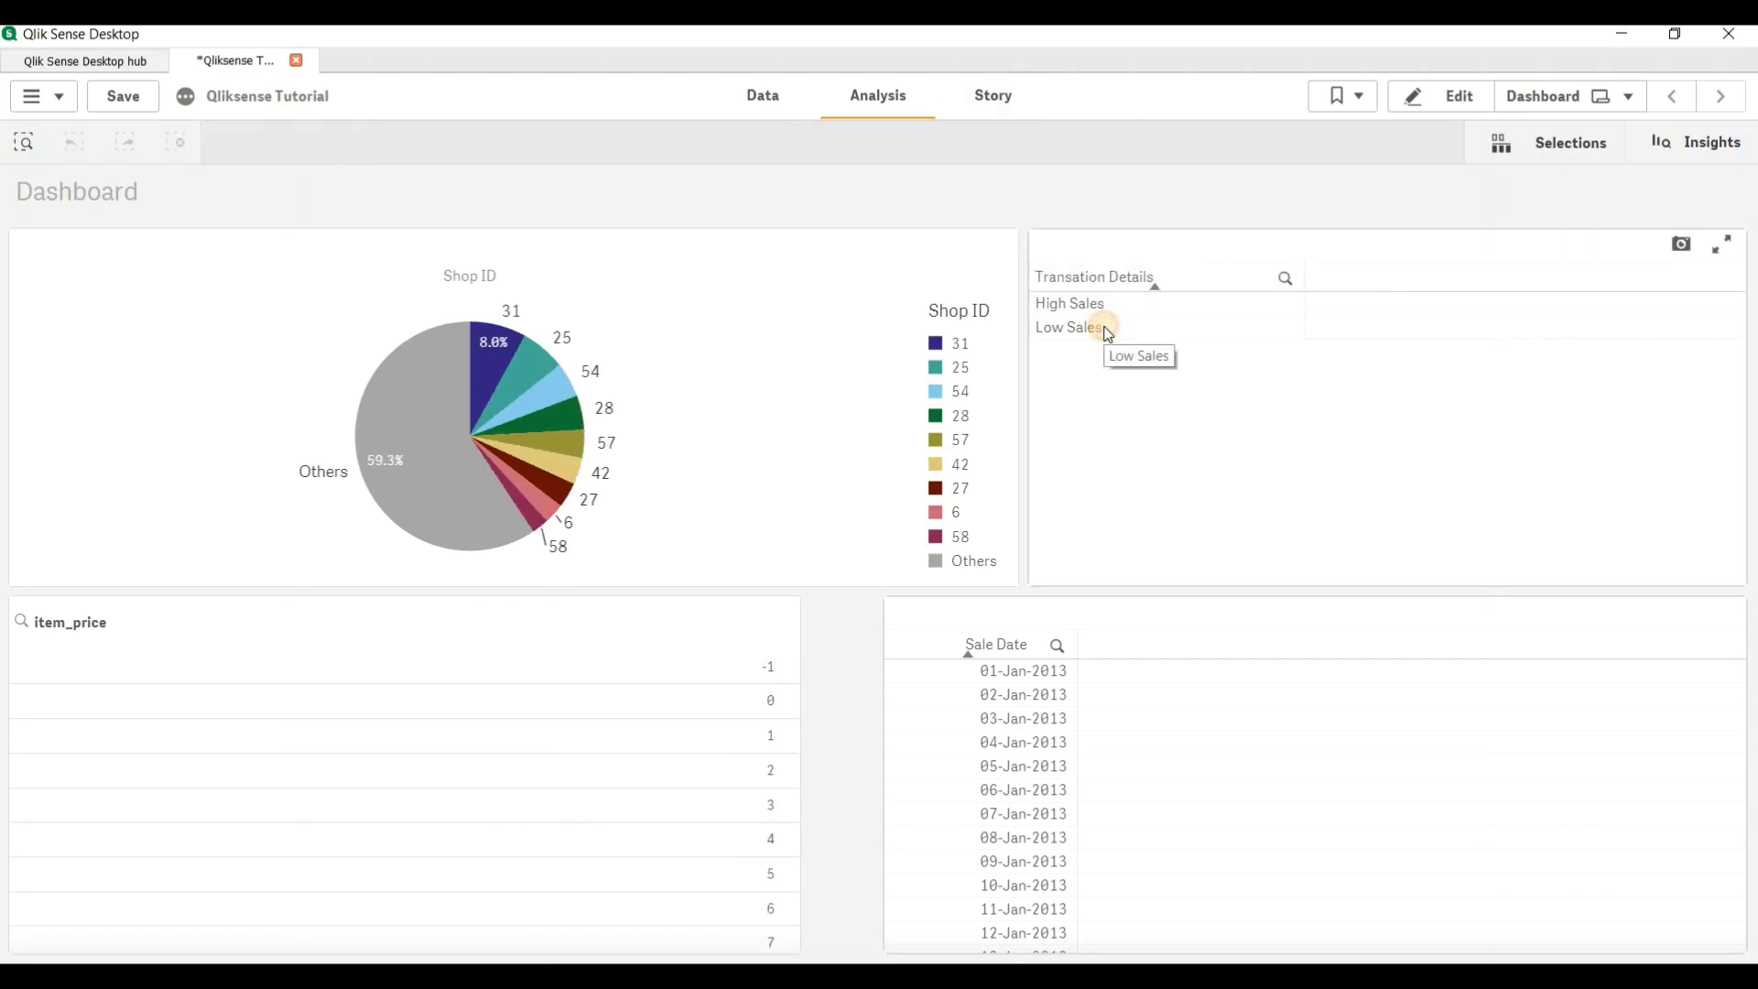
Step: Filter the dashboard by Low Sales, compare it with High Sales in the charts, and cancel the selection
click(1105, 329)
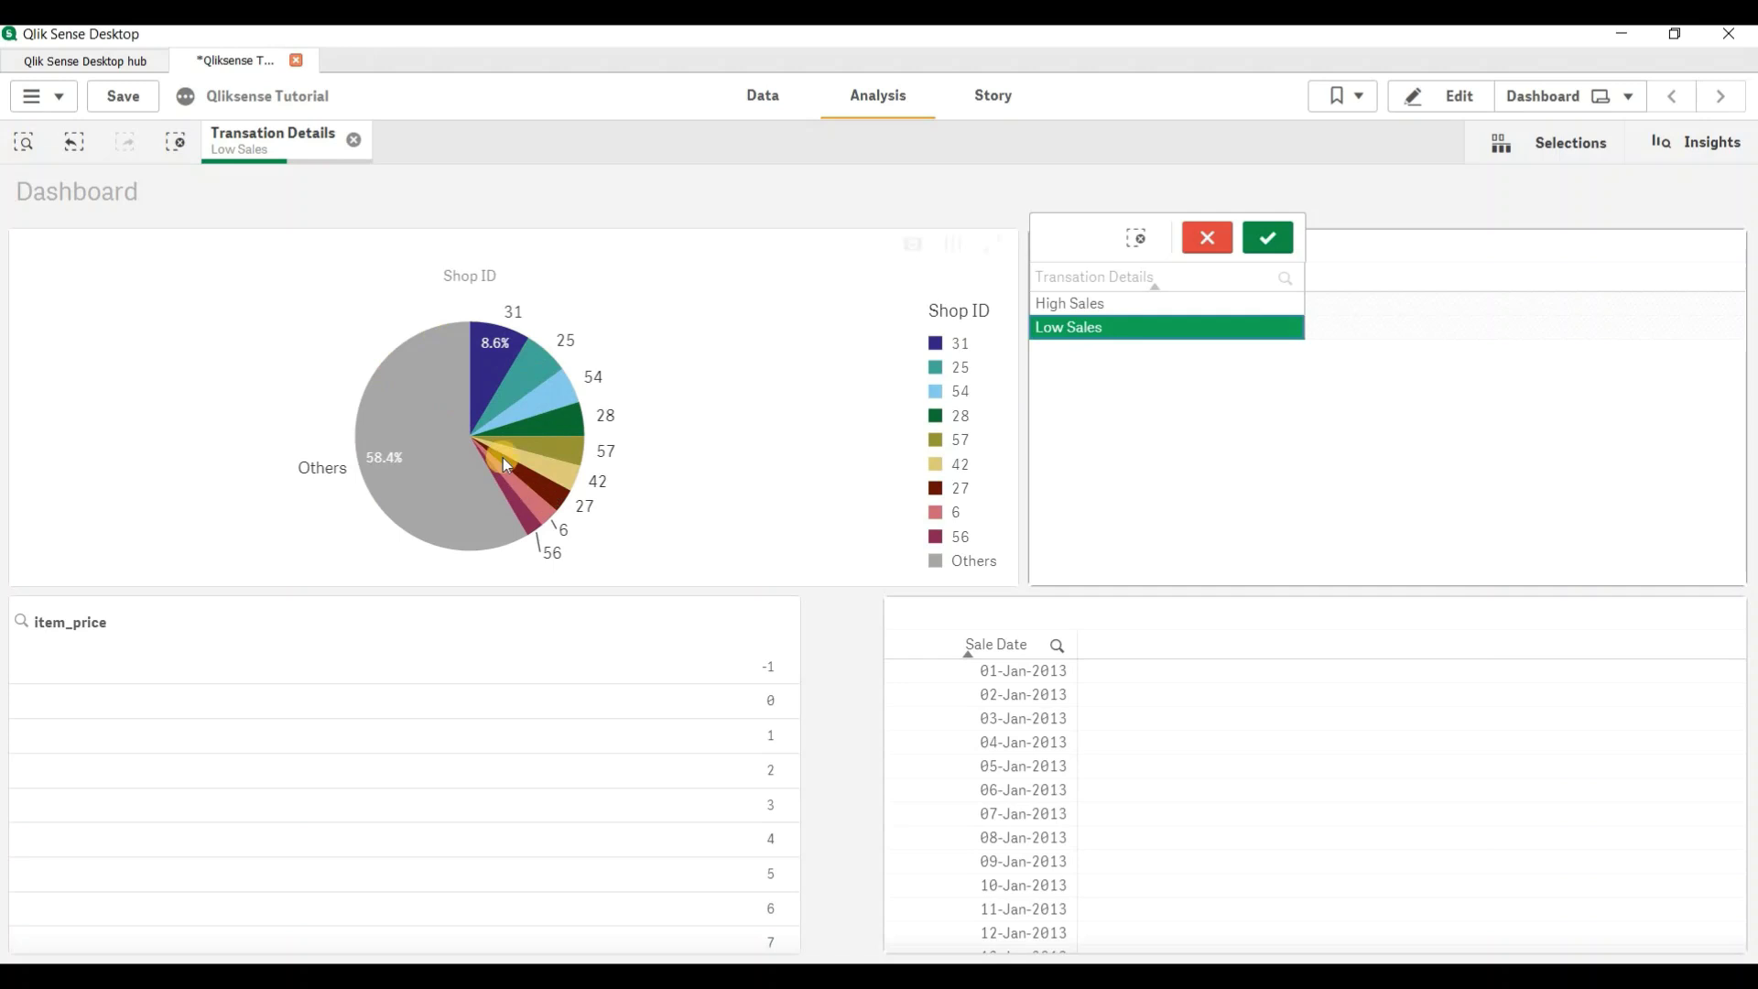
click(1179, 309)
click(1173, 326)
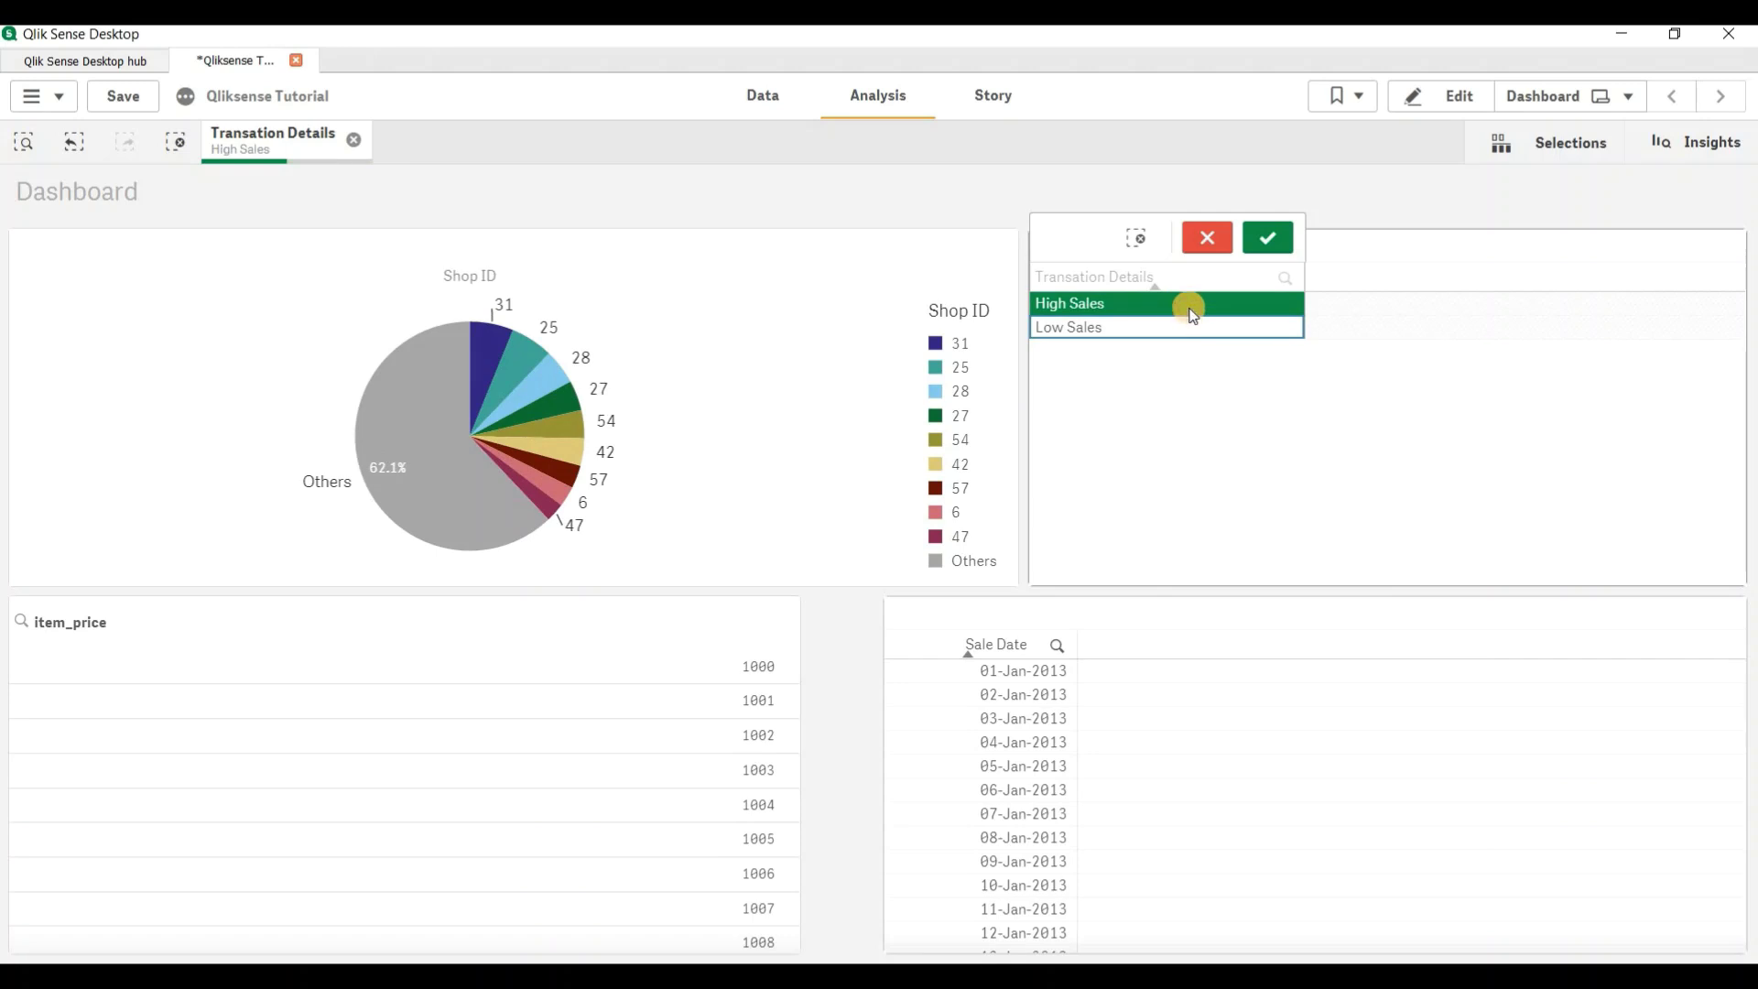
key(Escape)
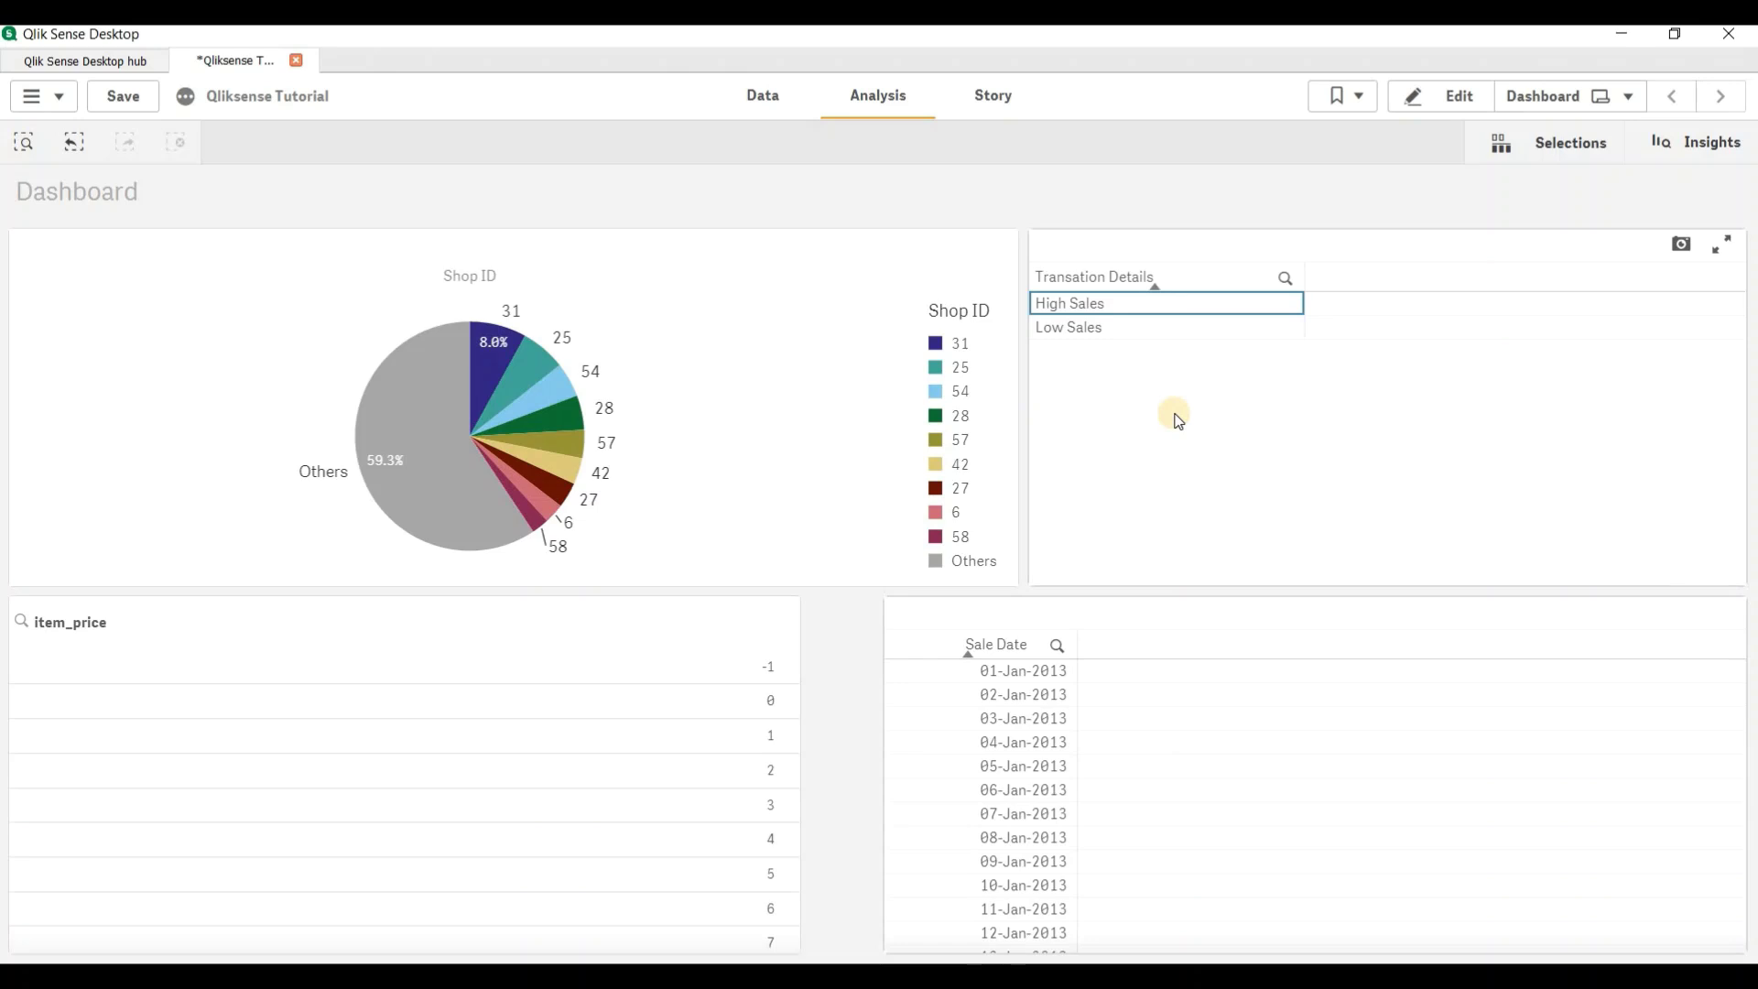
Step: Return to the data load editor and review the Sales Data script from its table name to the Transation Details field
click(768, 92)
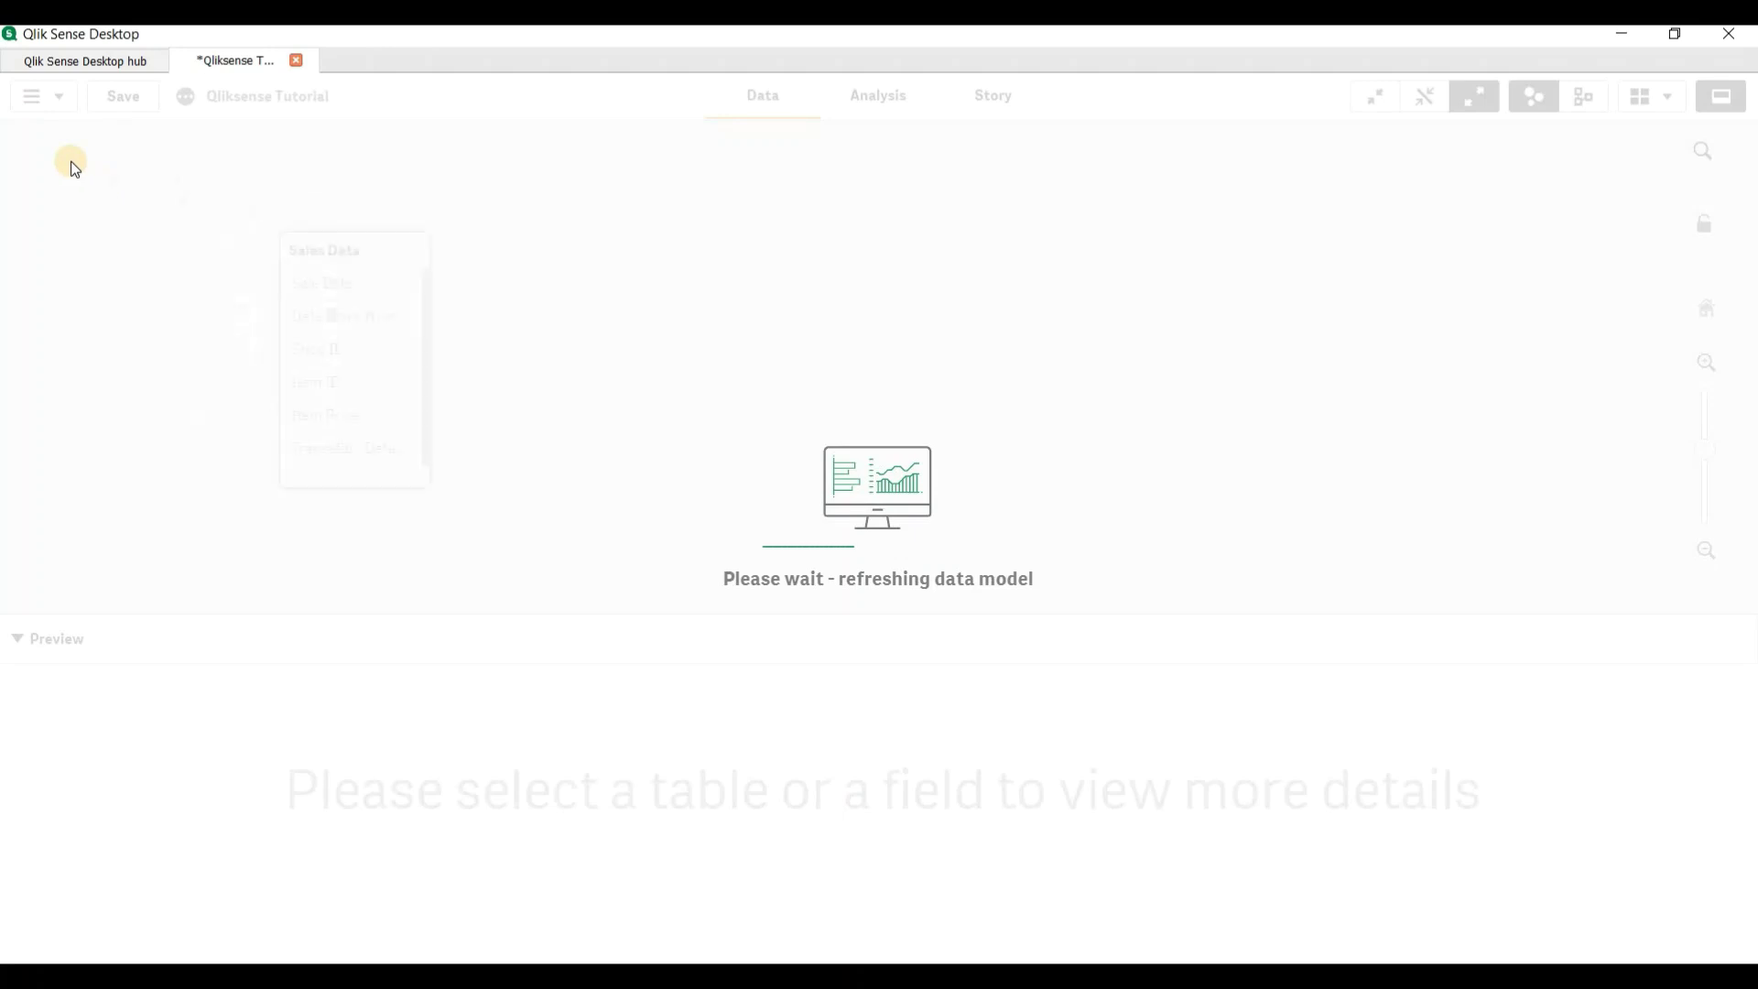
click(56, 95)
click(106, 230)
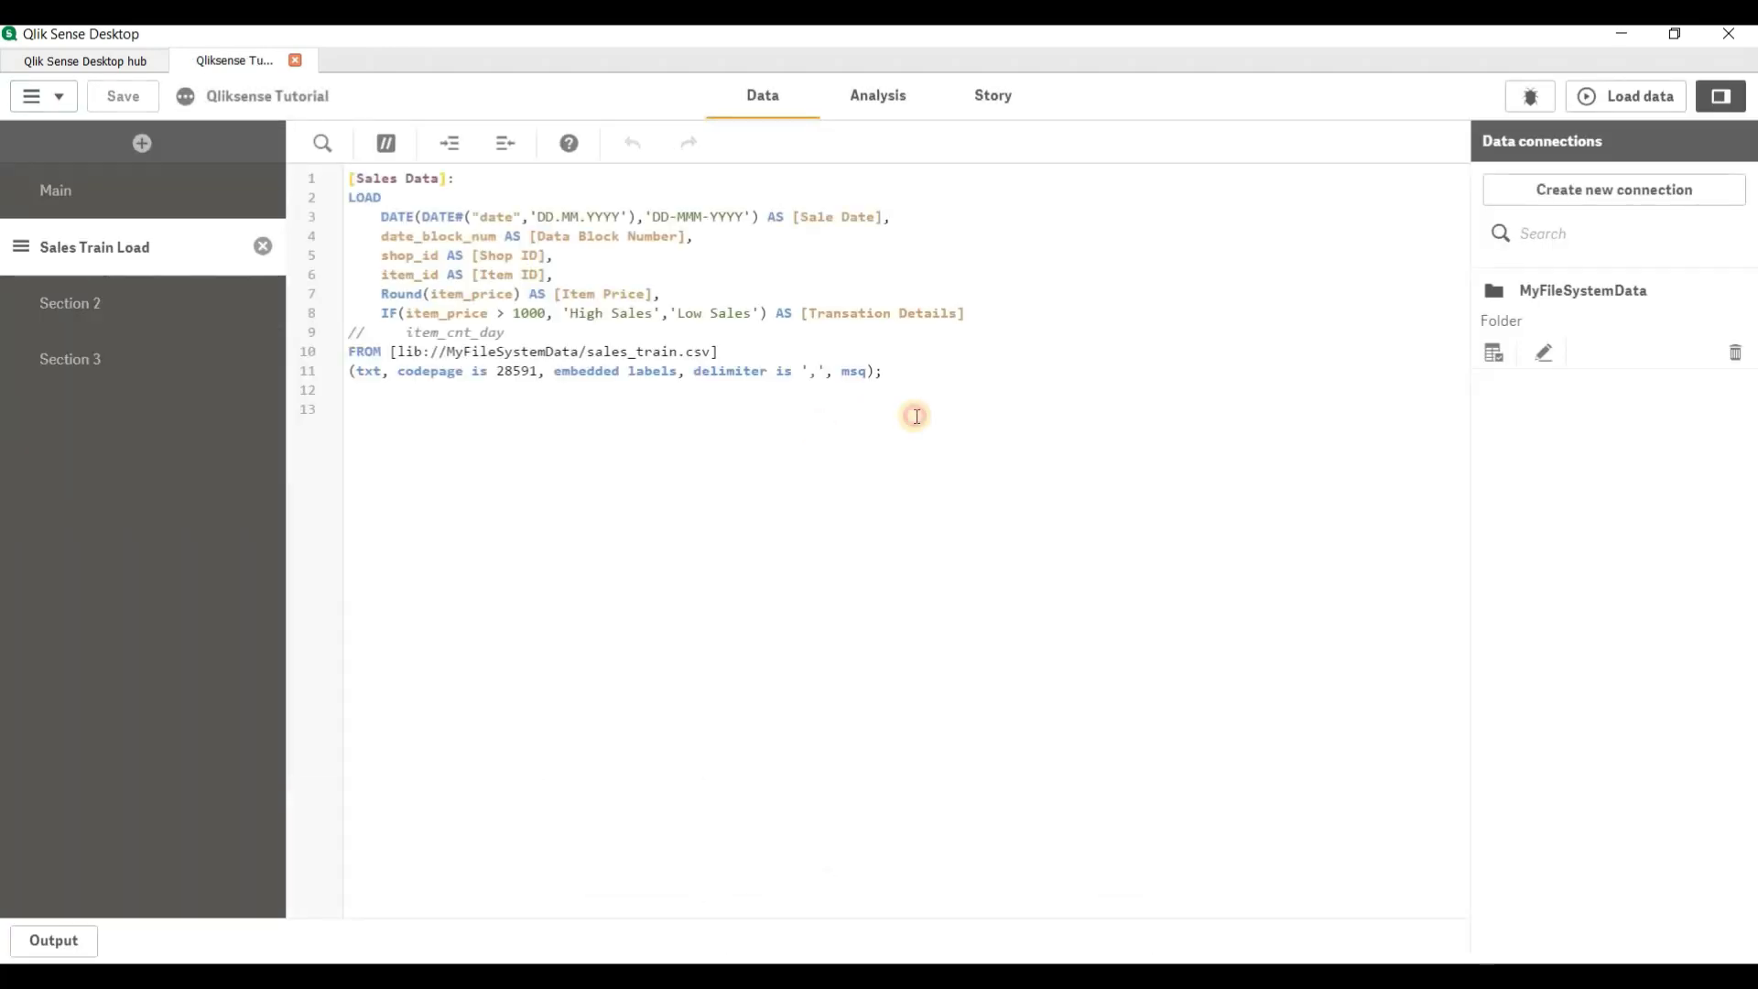
click(349, 186)
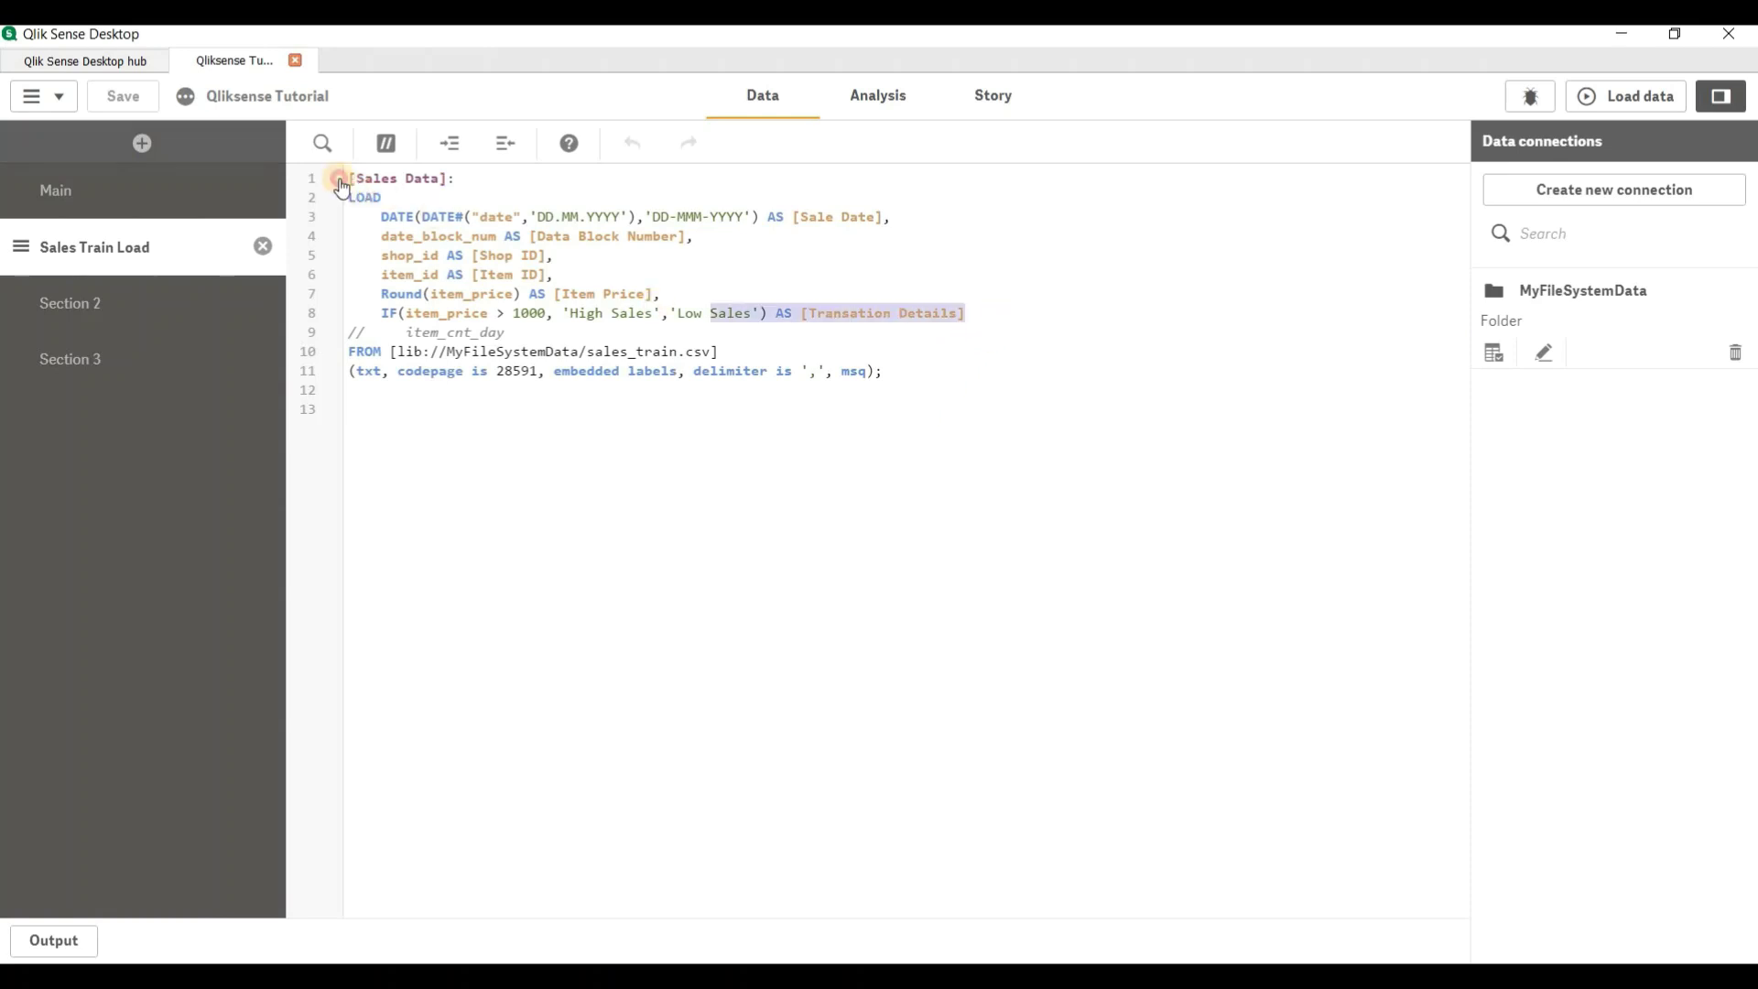
drag(349, 186, 966, 313)
click(887, 606)
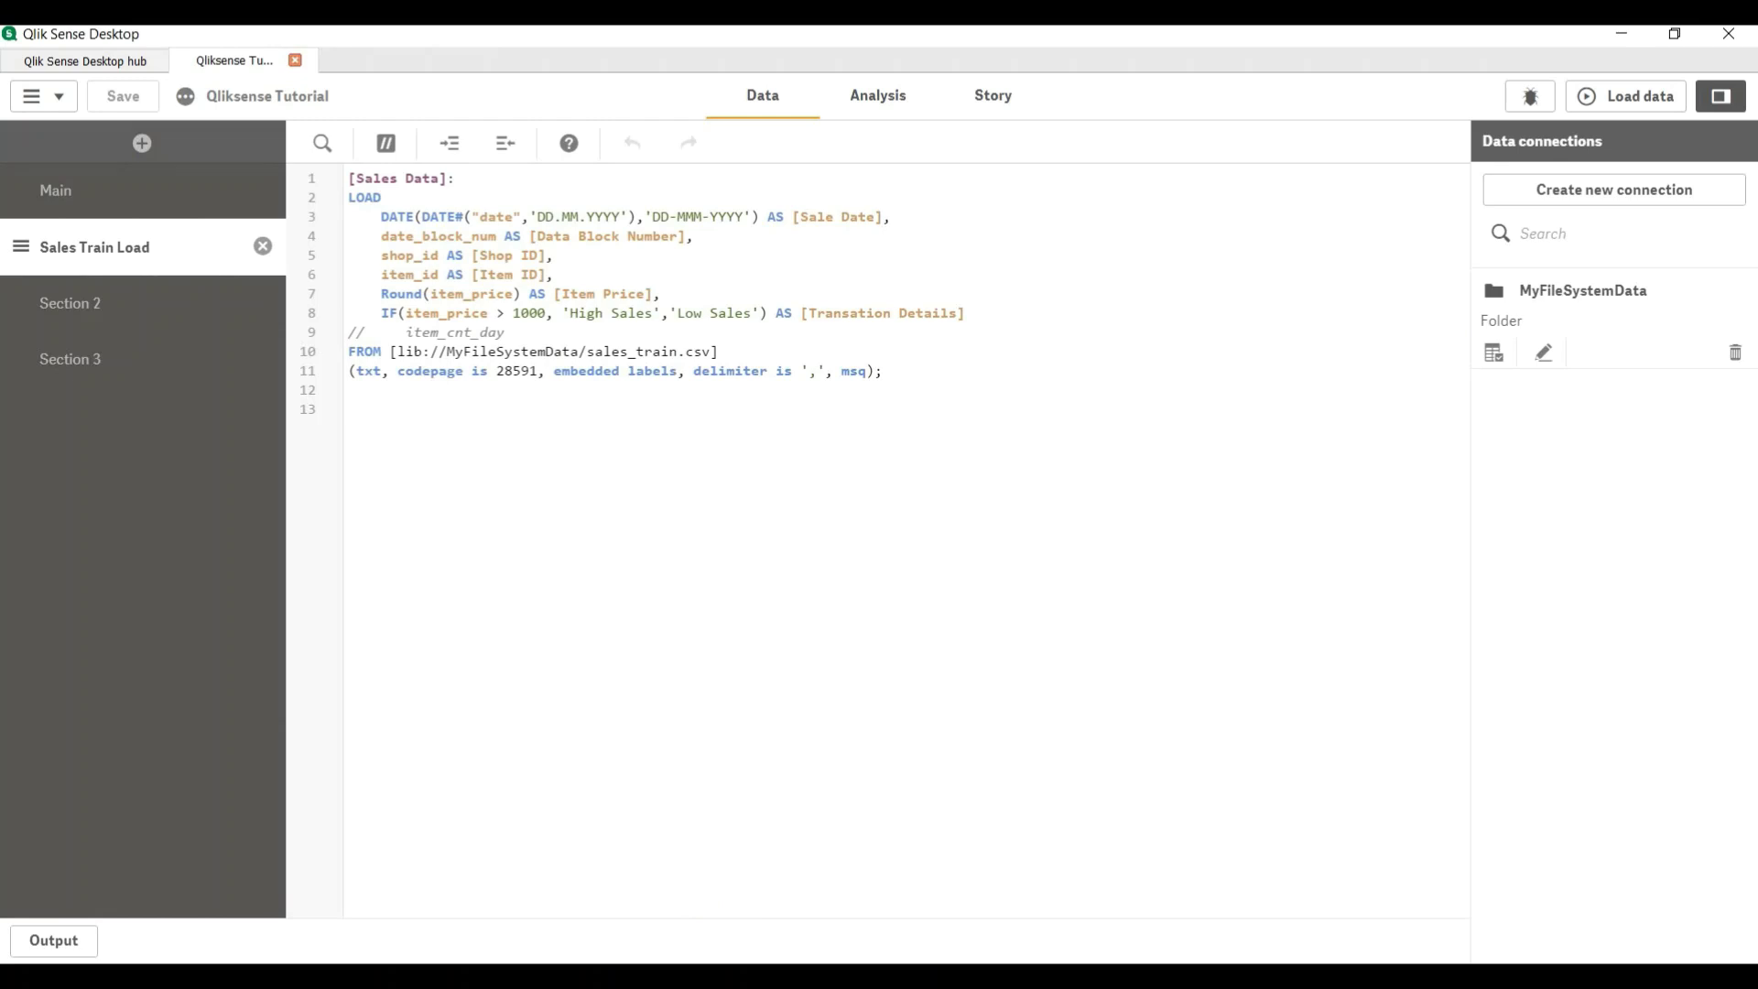
Step: Switch to the Qlik Help page in the browser, look through the script and chart function categories, and return to Qlik Sense Desktop
key(alt+Tab)
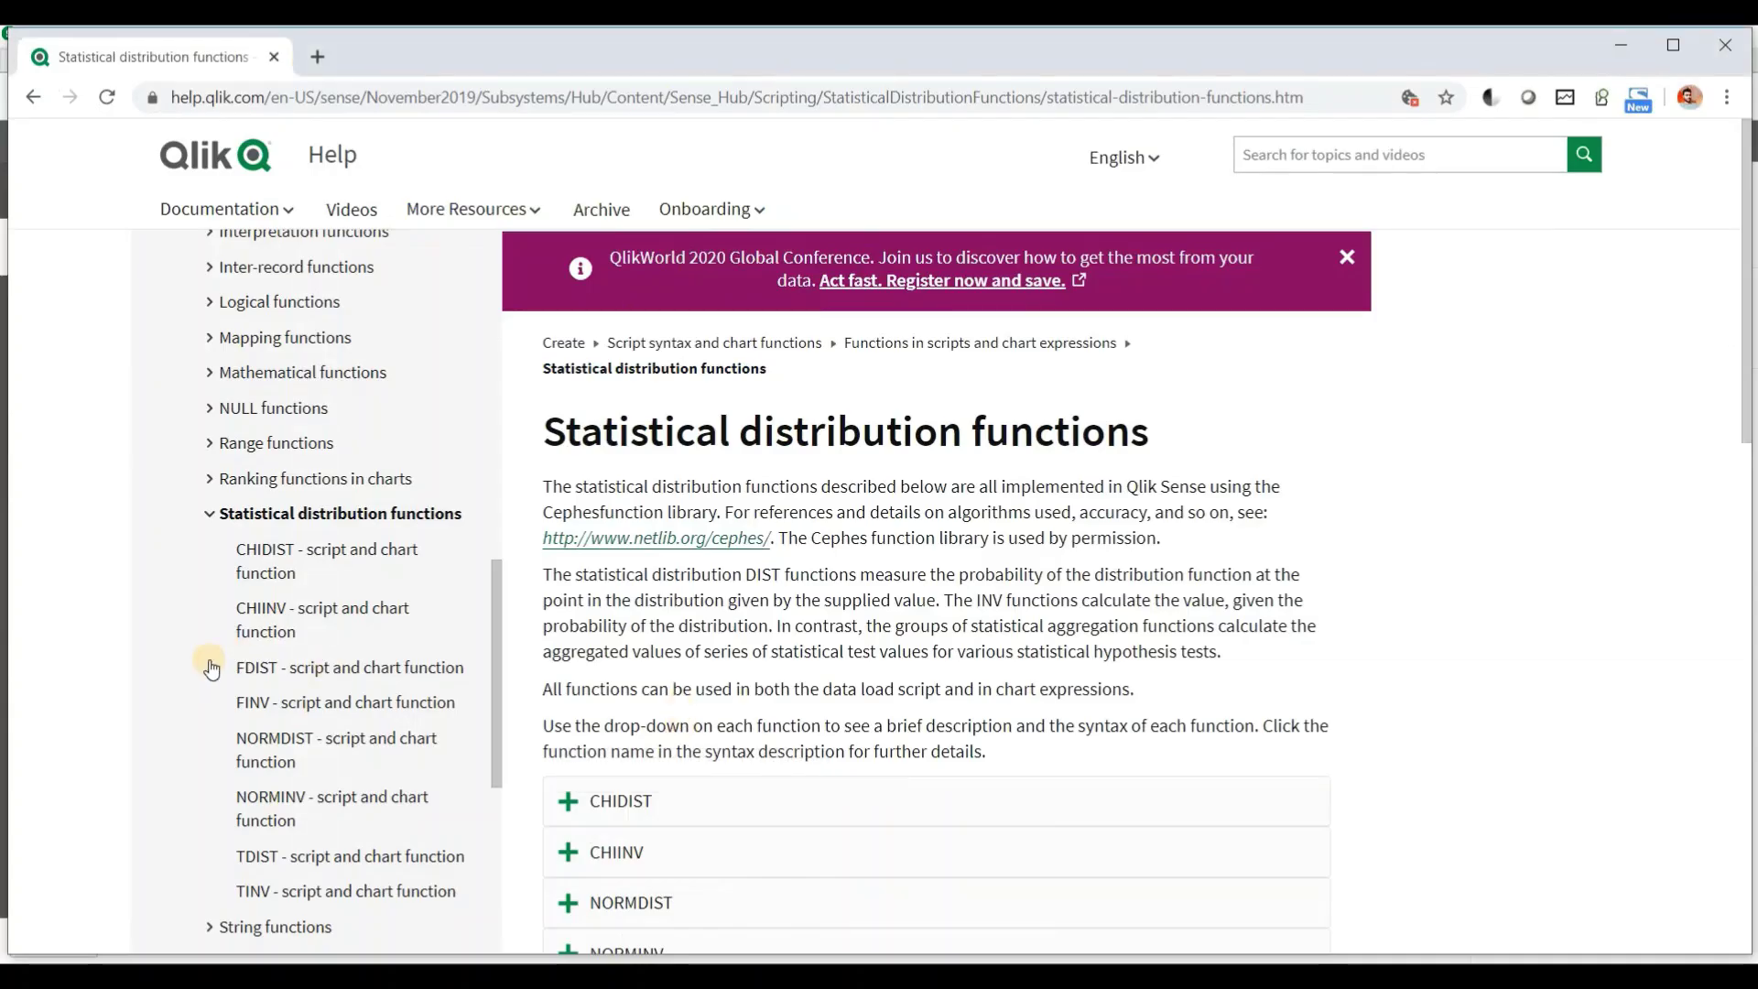
click(229, 515)
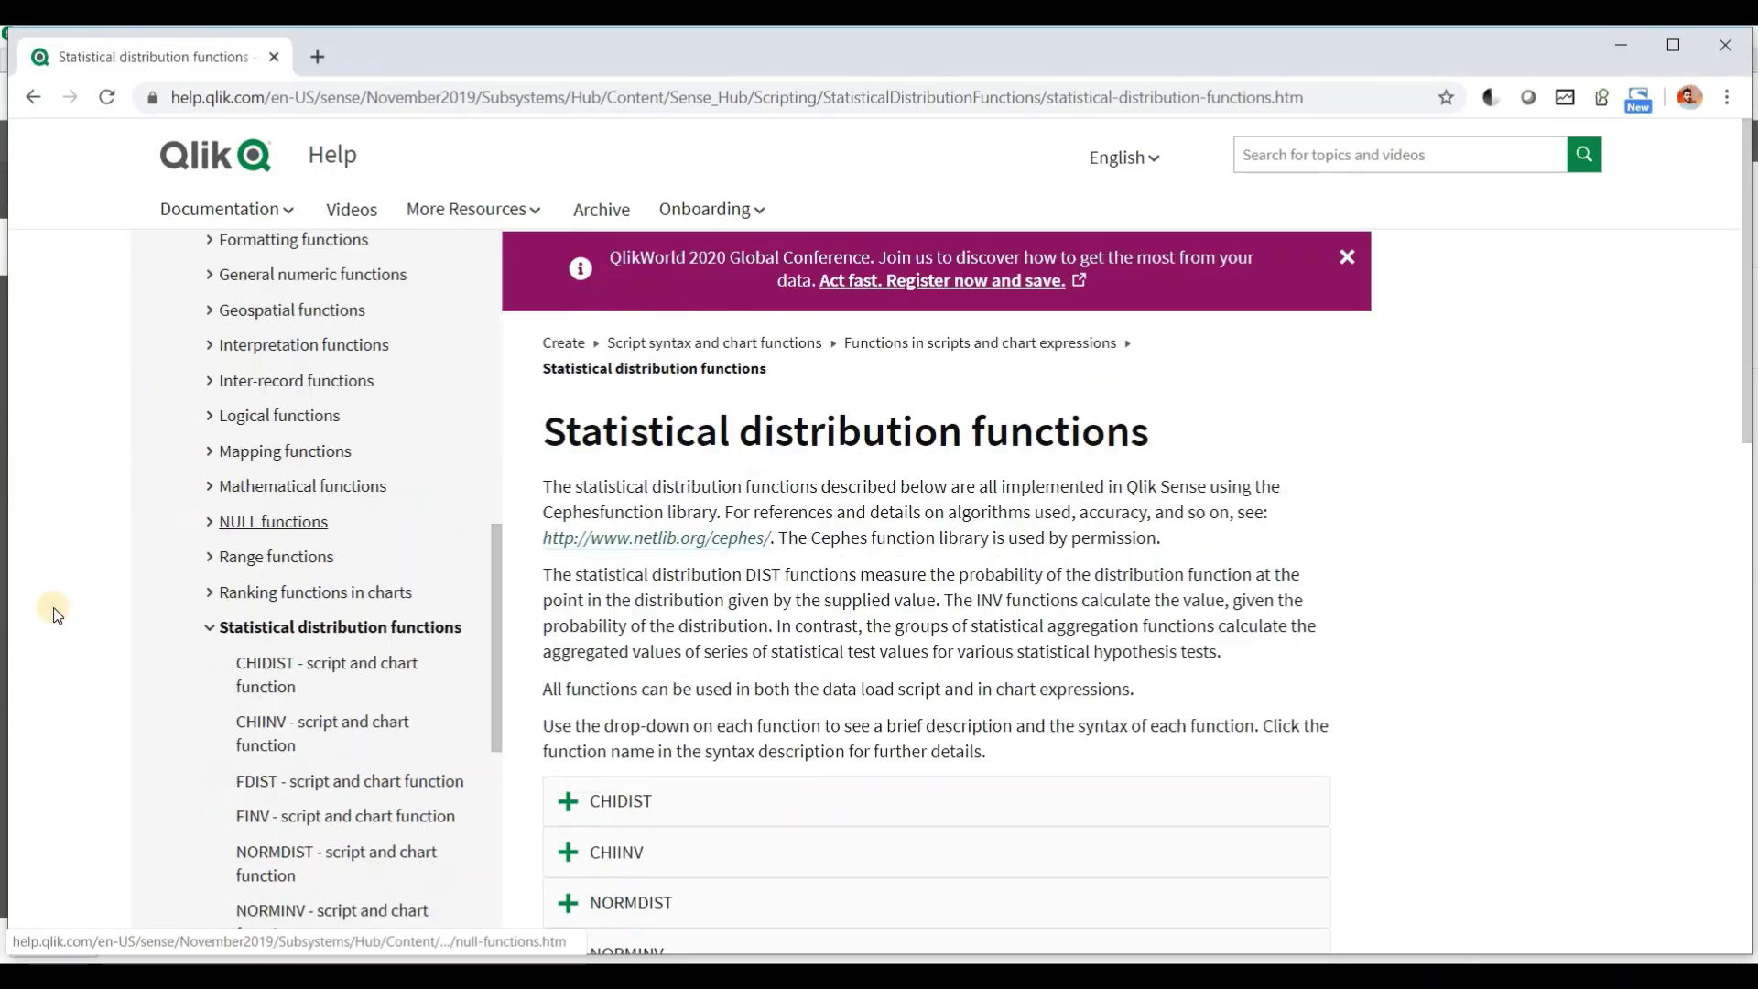
scroll(55, 610, down, 8)
scroll(220, 575, up, 5)
scroll(220, 575, up, 2)
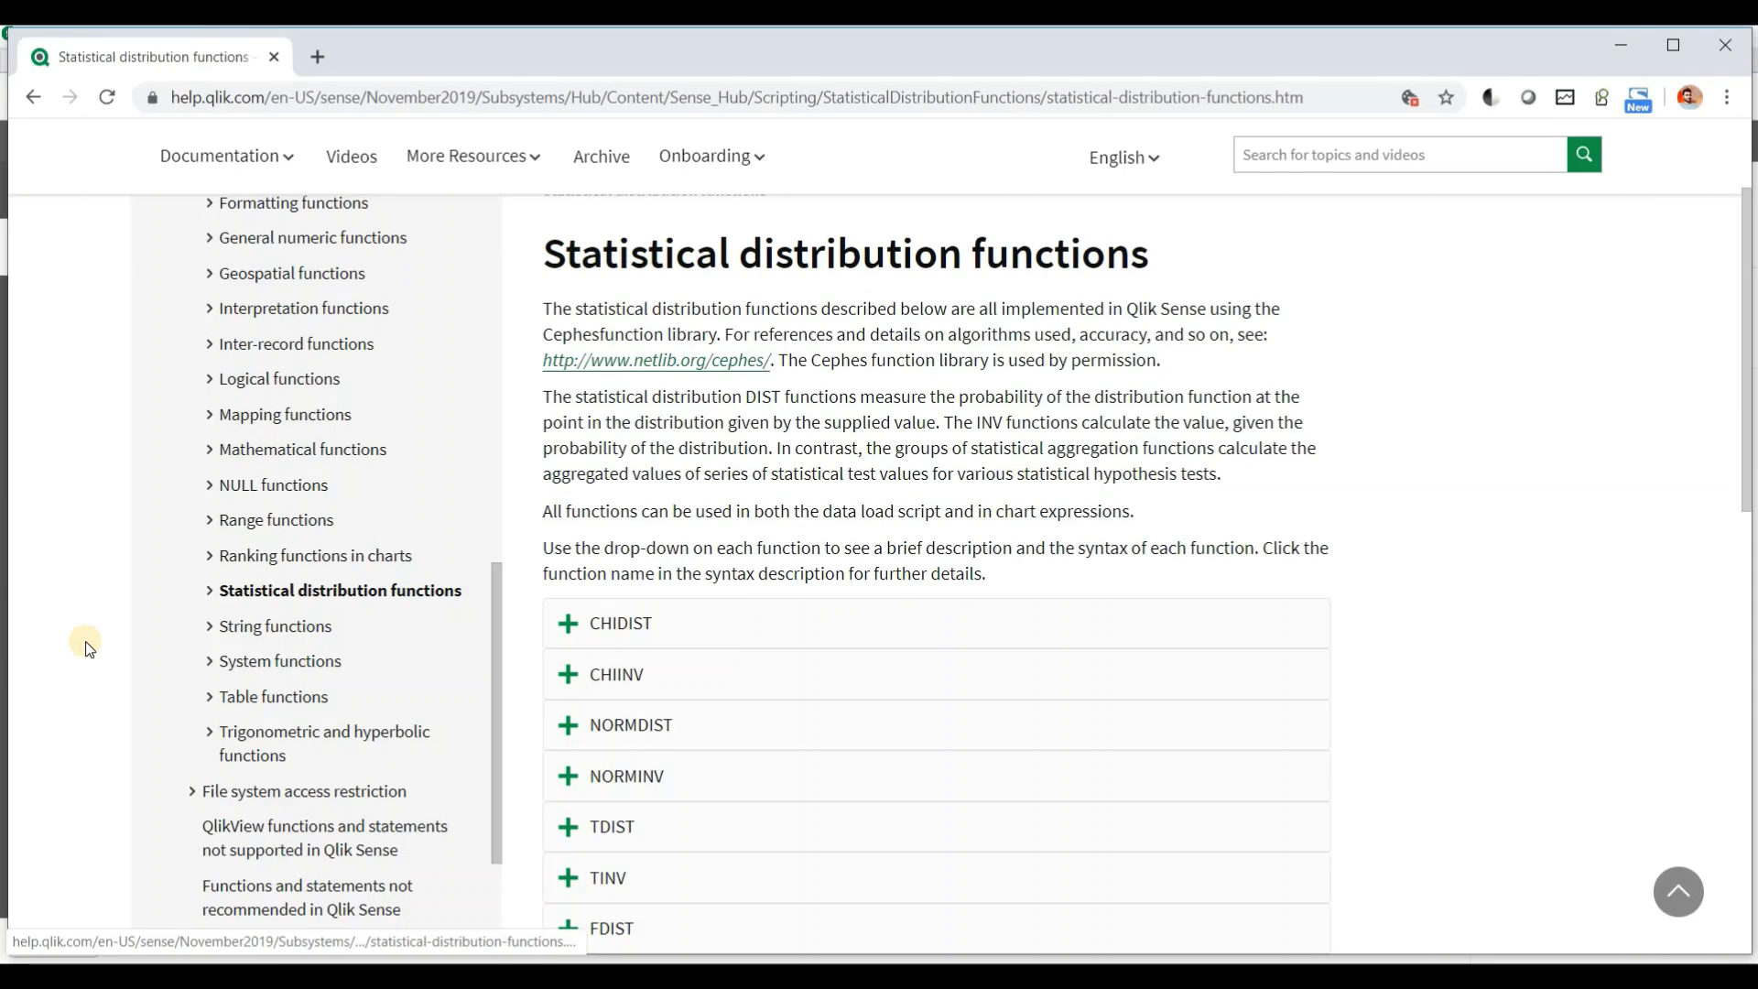
scroll(82, 641, down, 2)
scroll(224, 590, up, 3)
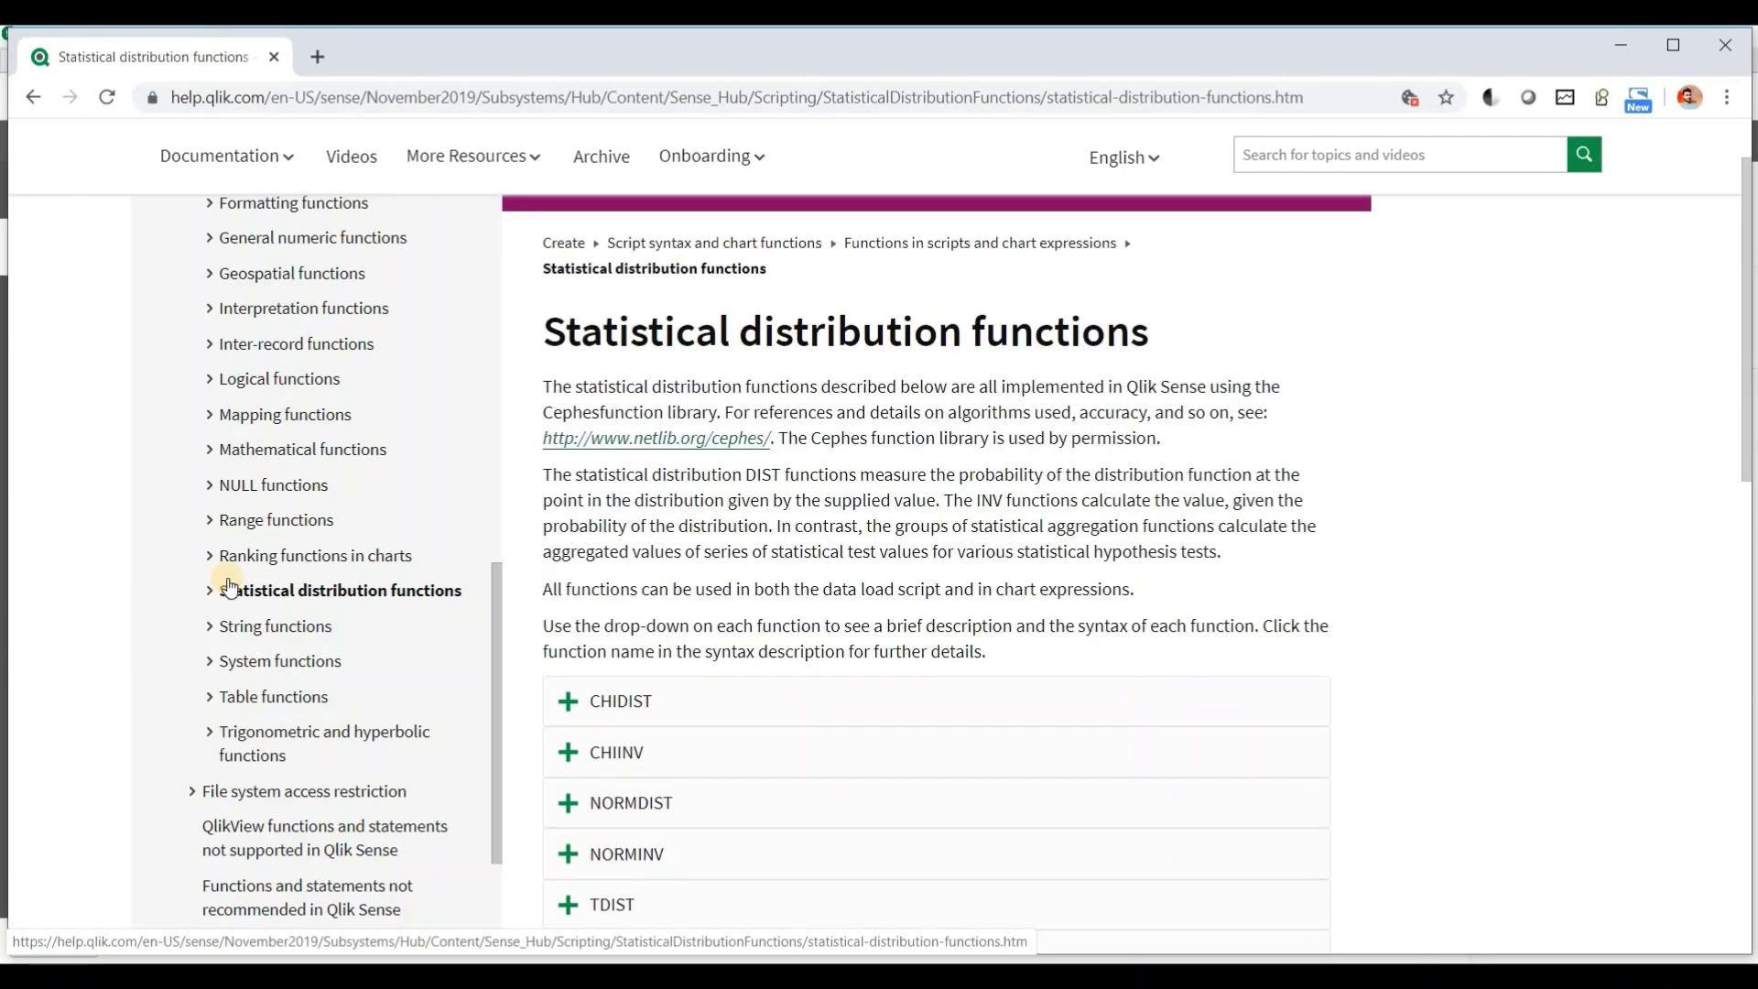
scroll(229, 586, up, 2)
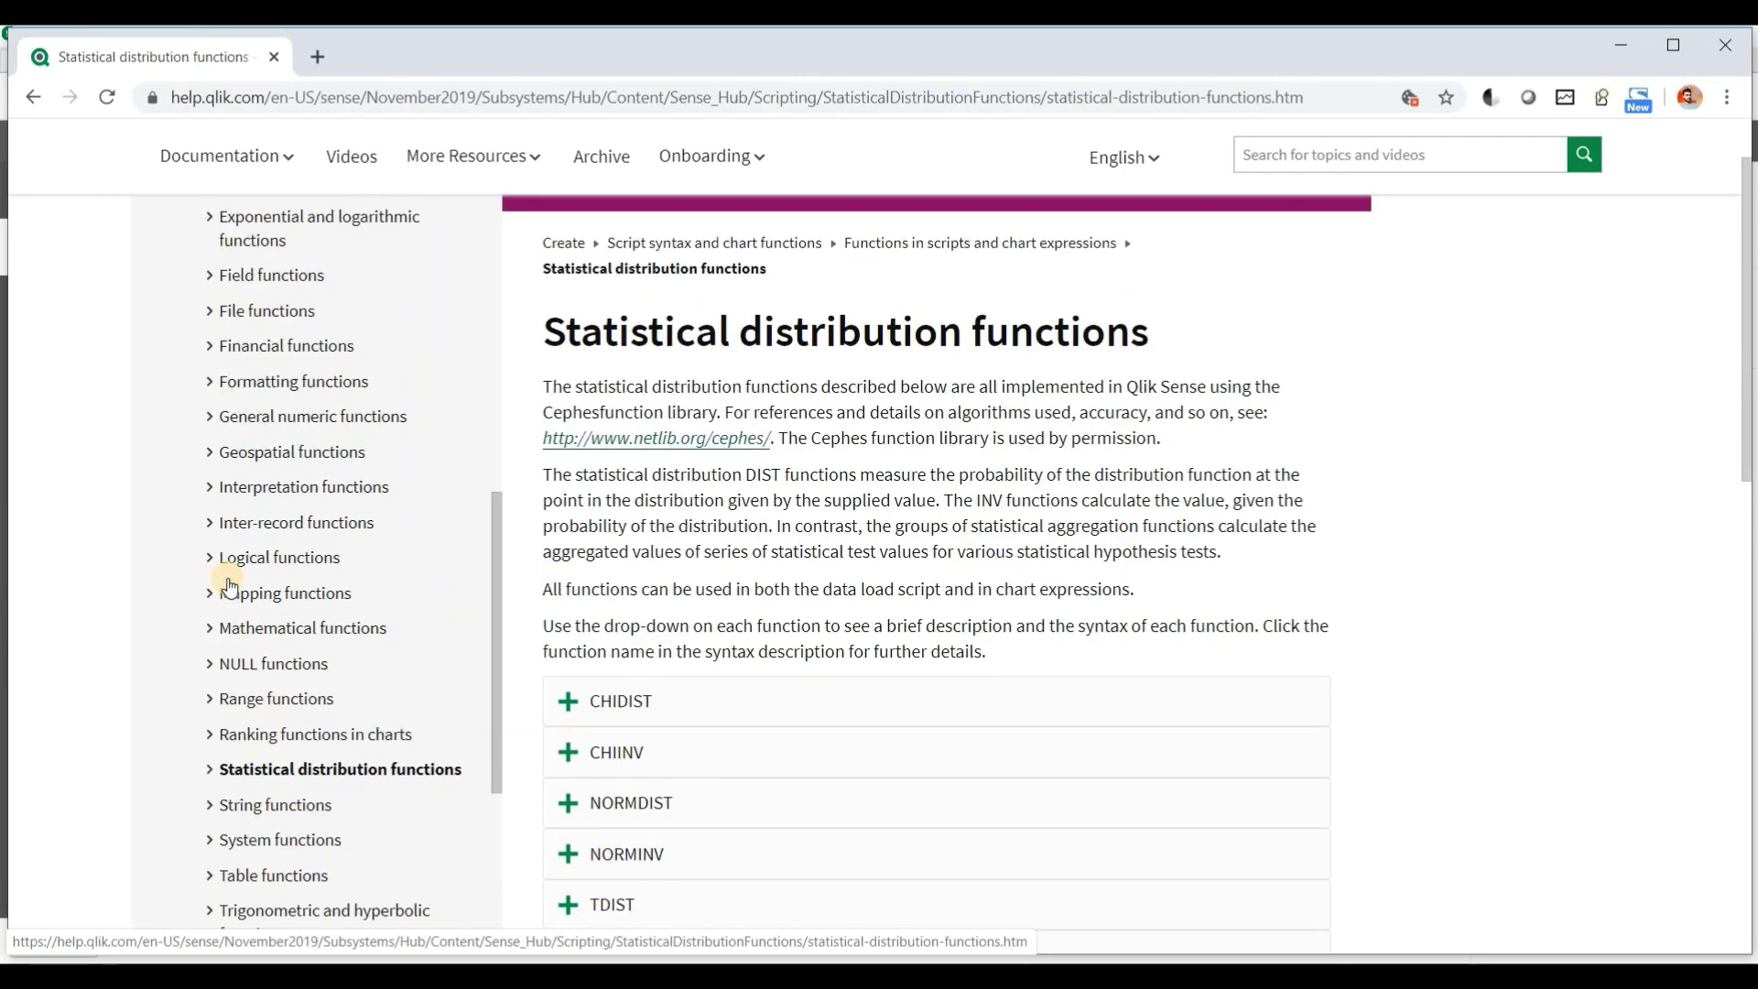
scroll(229, 586, up, 2)
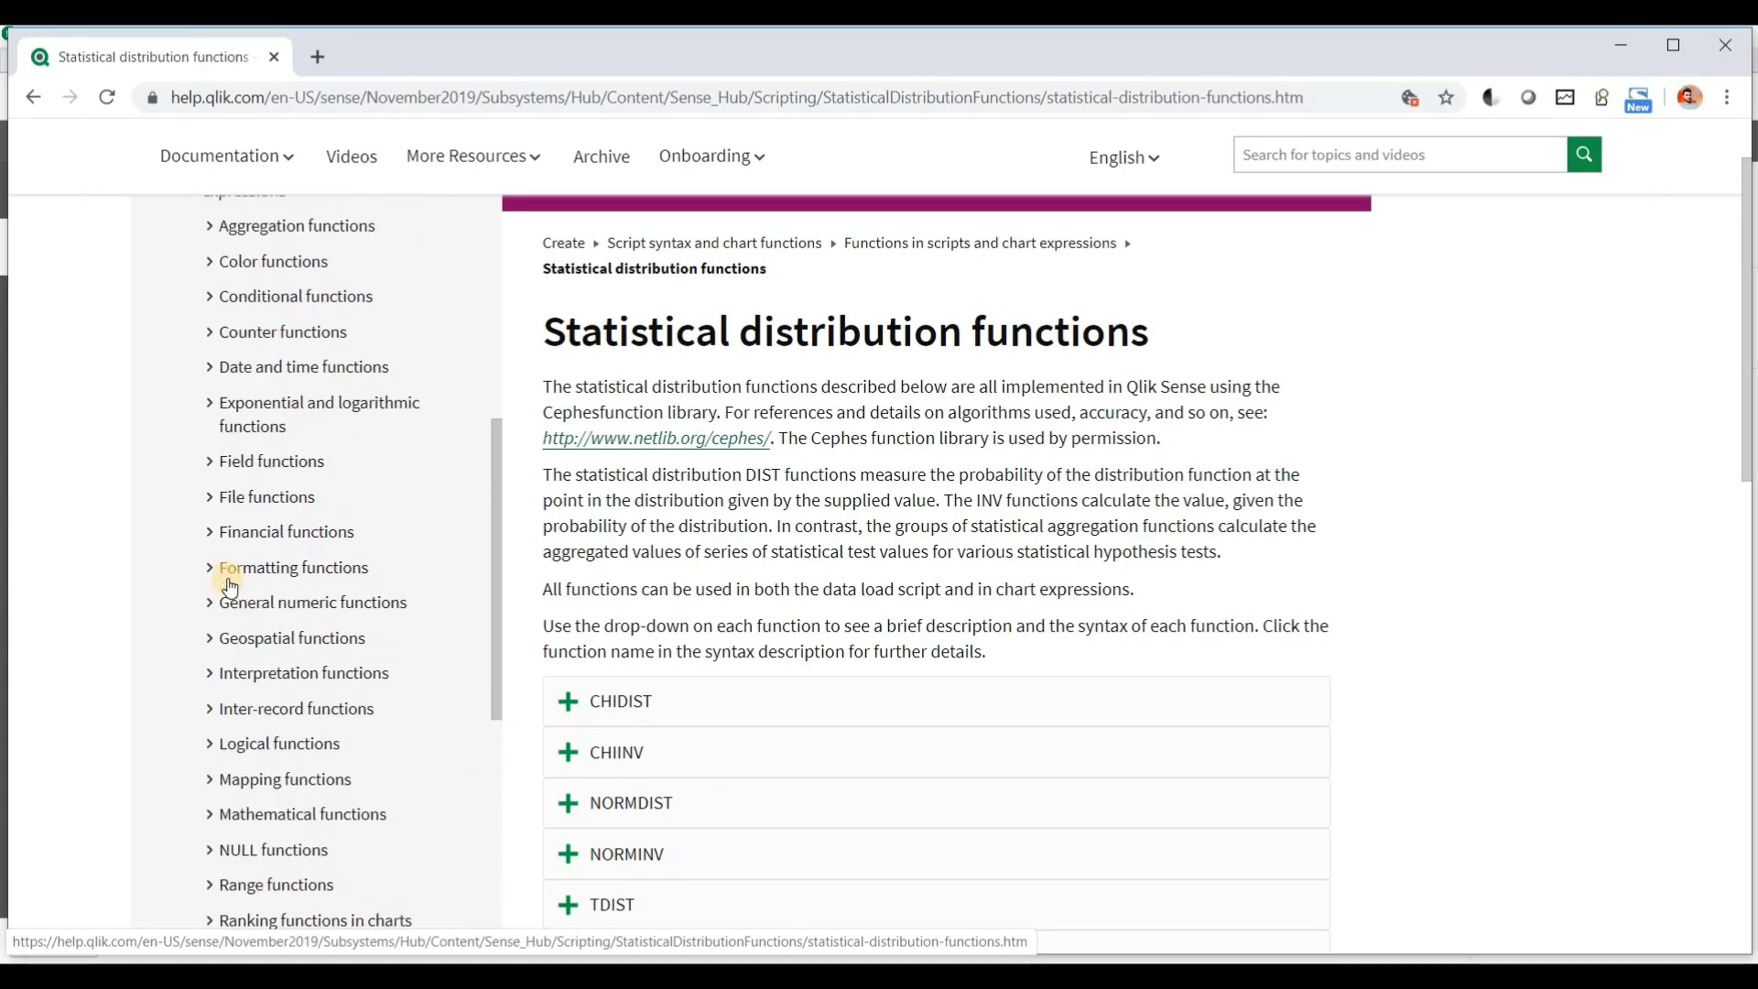
scroll(229, 586, up, 2)
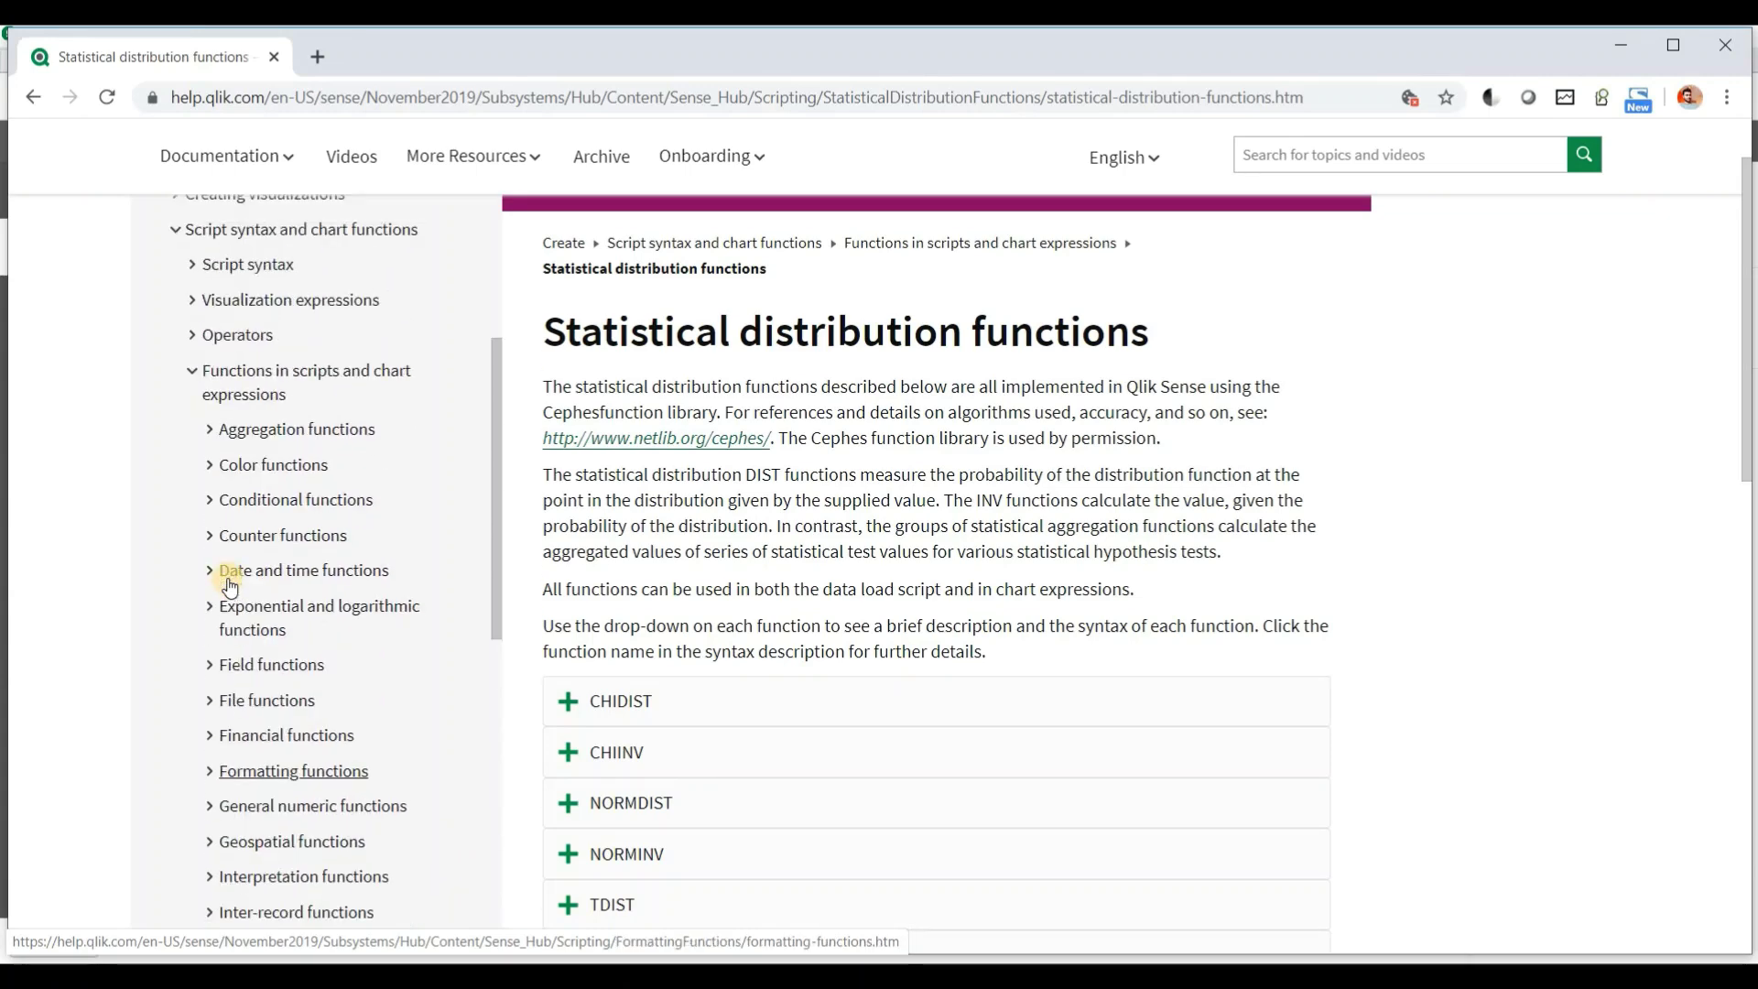
scroll(229, 582, down, 3)
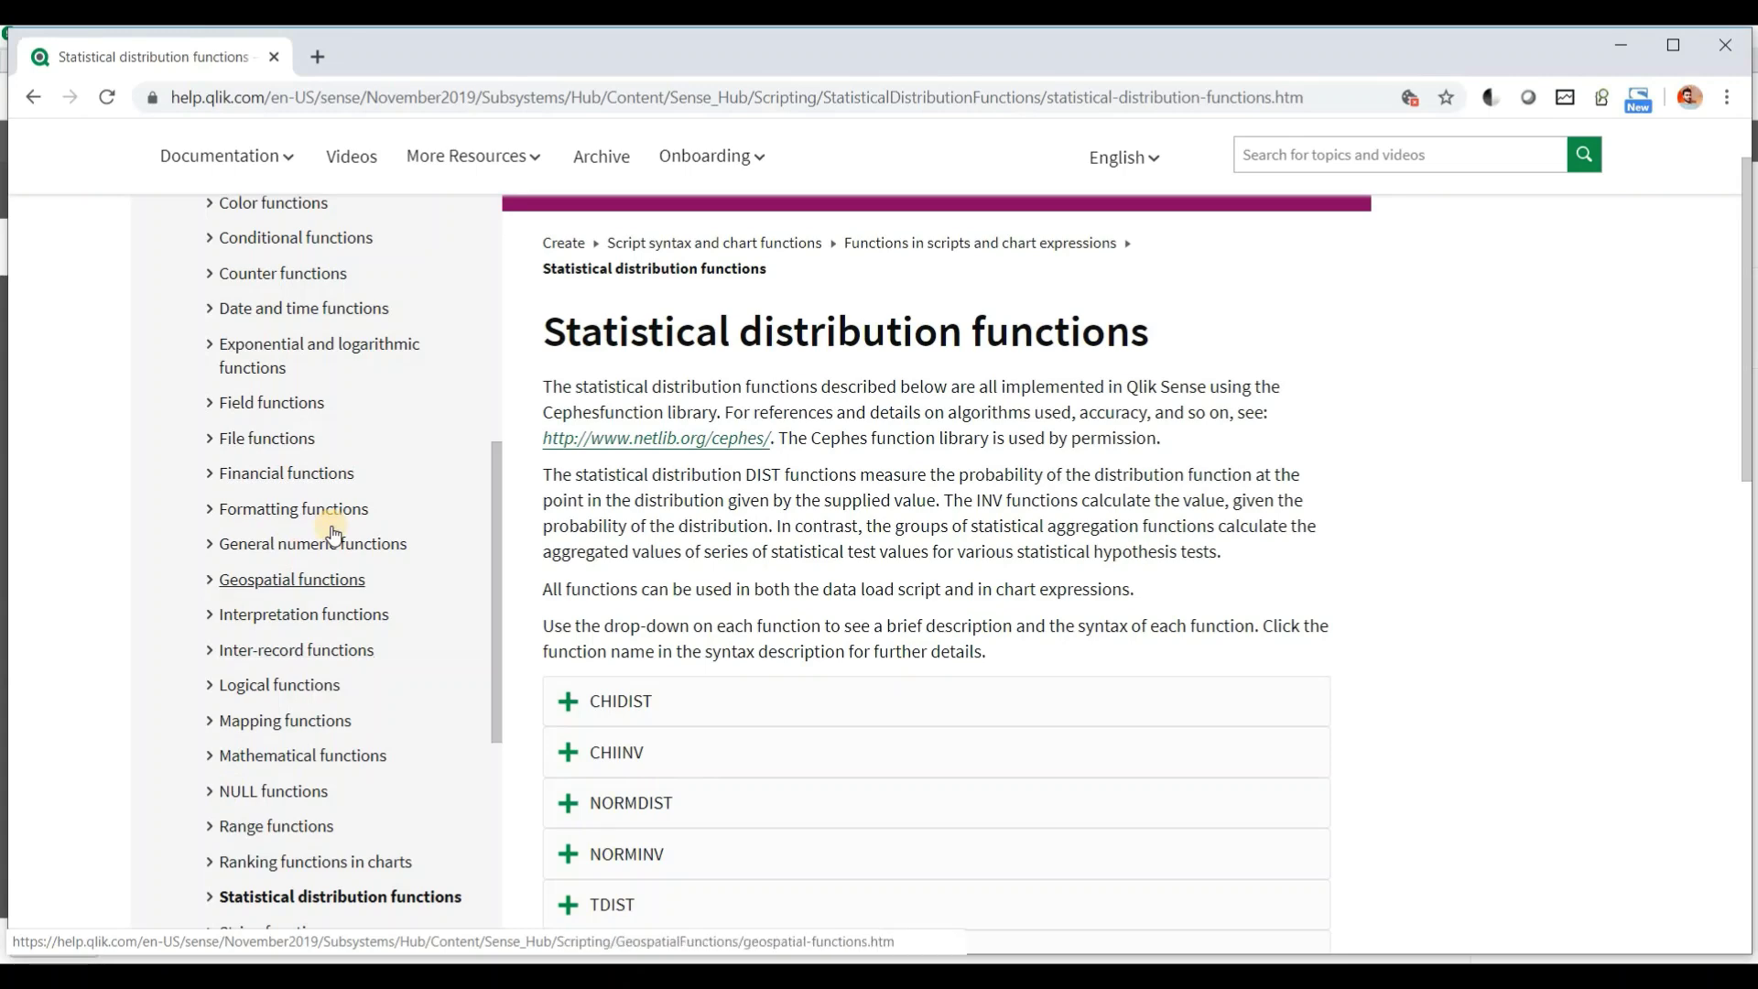
scroll(333, 534, up, 4)
key(alt+Tab)
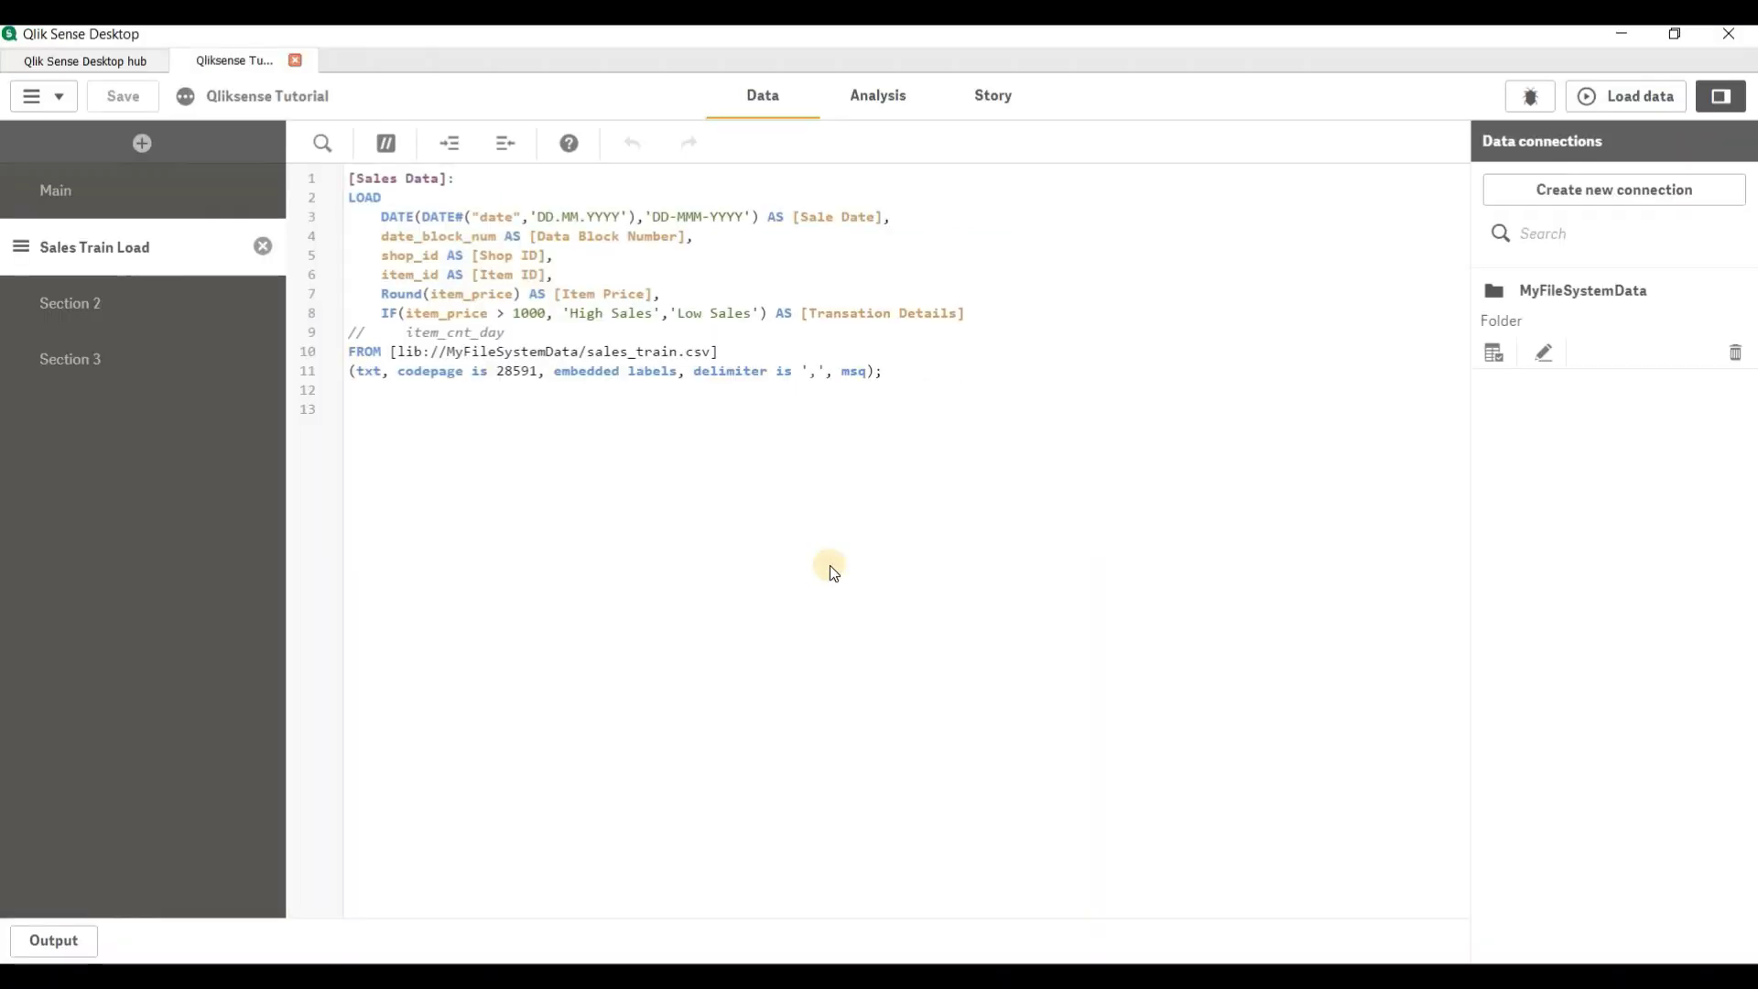